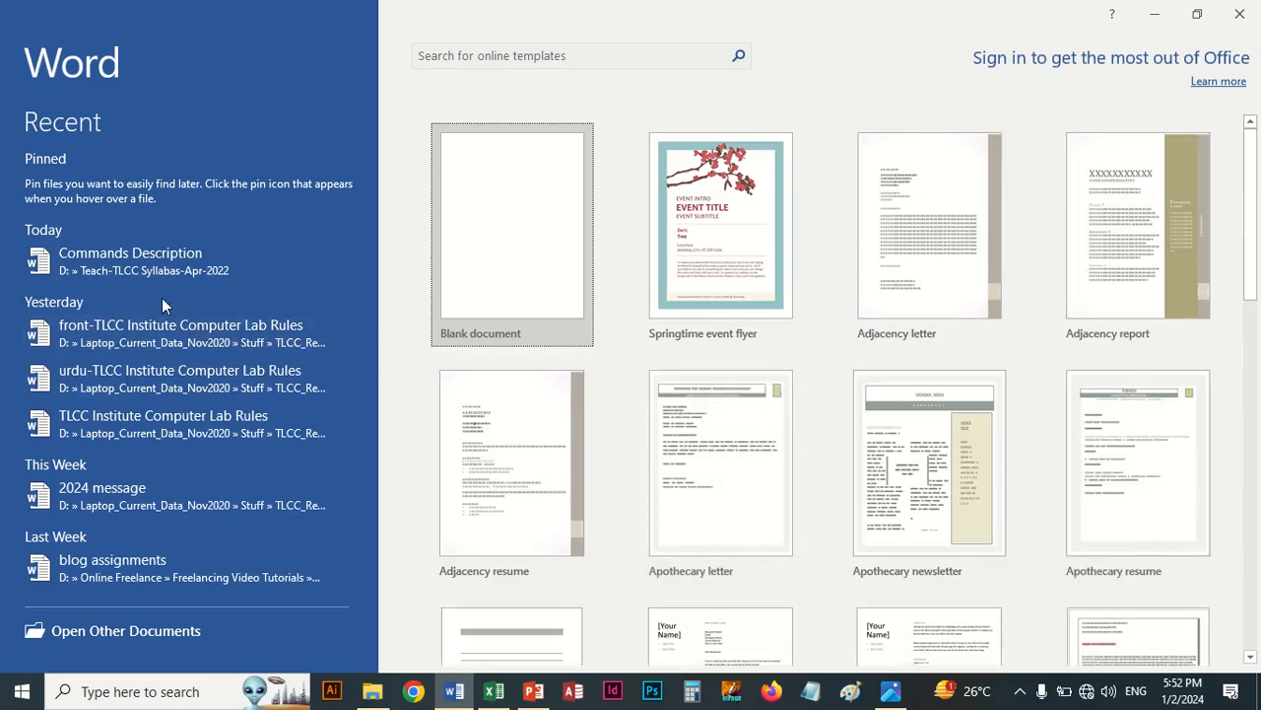
Open the recent document Commands Description to show the PivotTable notes
{"action": "left_click", "coordinate": [165, 266]}
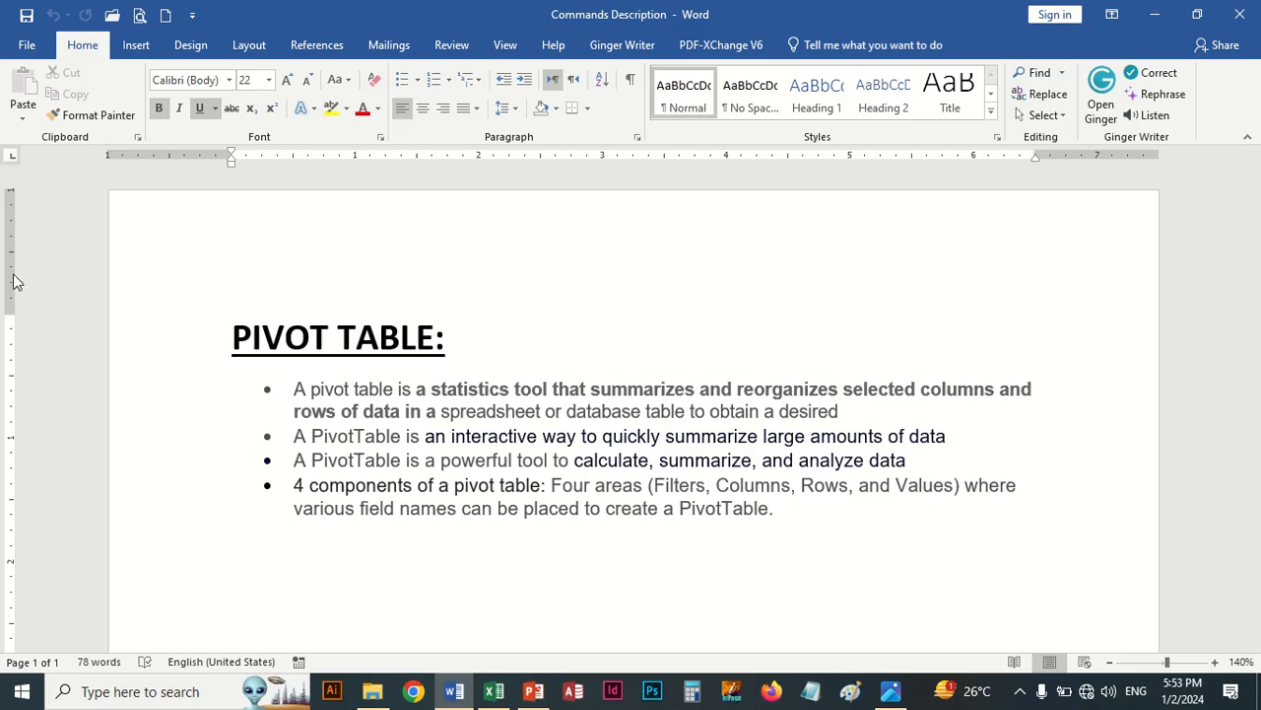
{"action": "left_click", "coordinate": [503, 44]}
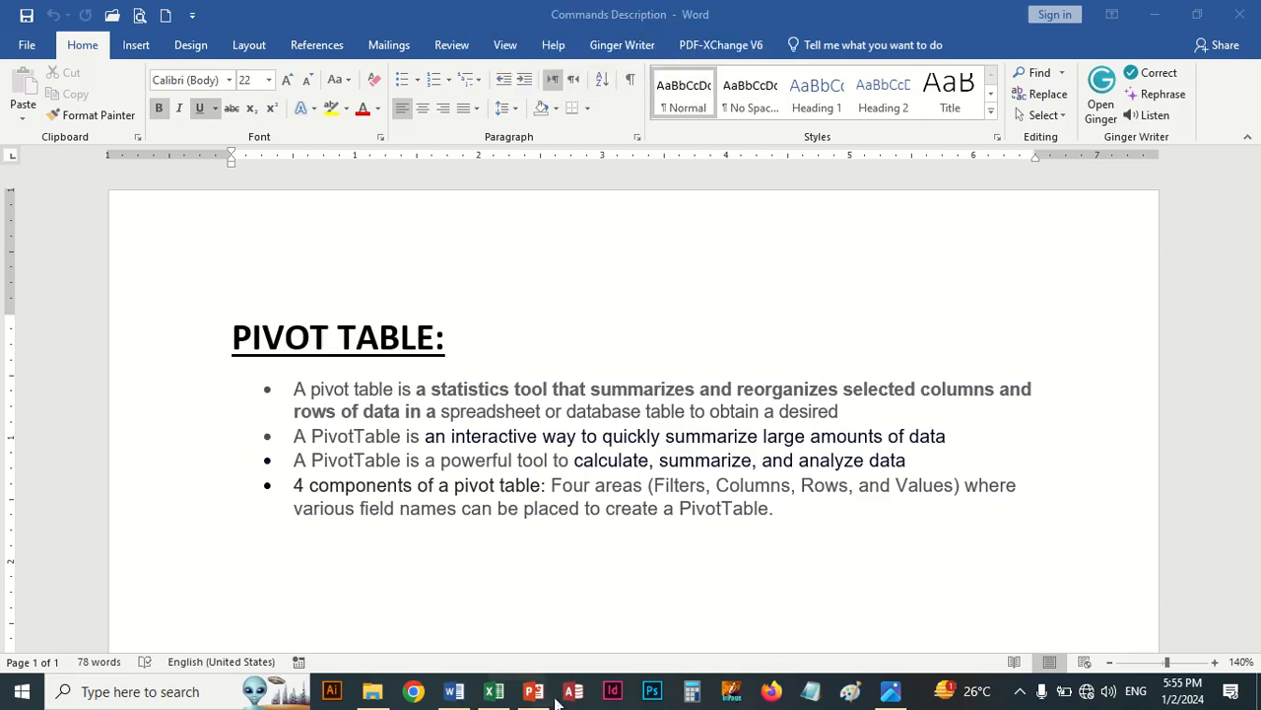
Switch to the Pivot Book_L workbook in Excel and delete the pivot table picture beside the data on sheet PV 5
{"action": "left_click", "coordinate": [494, 692]}
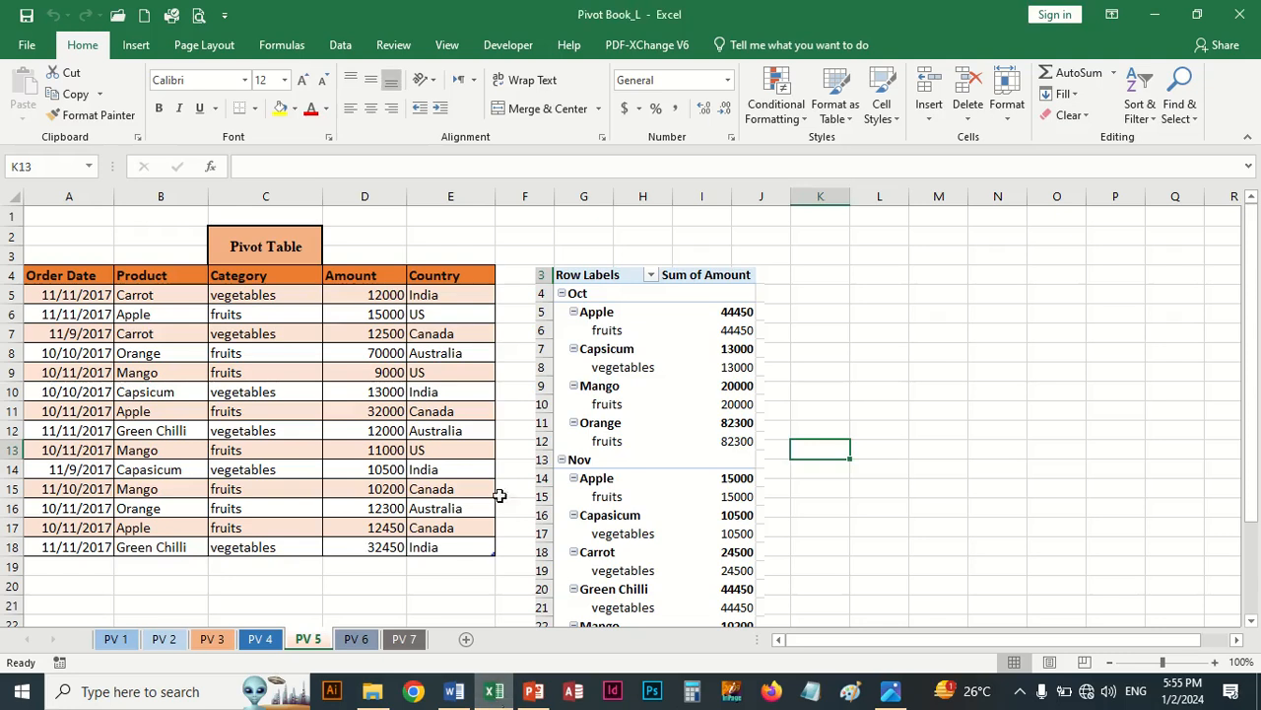
{"action": "left_click", "coordinate": [612, 338]}
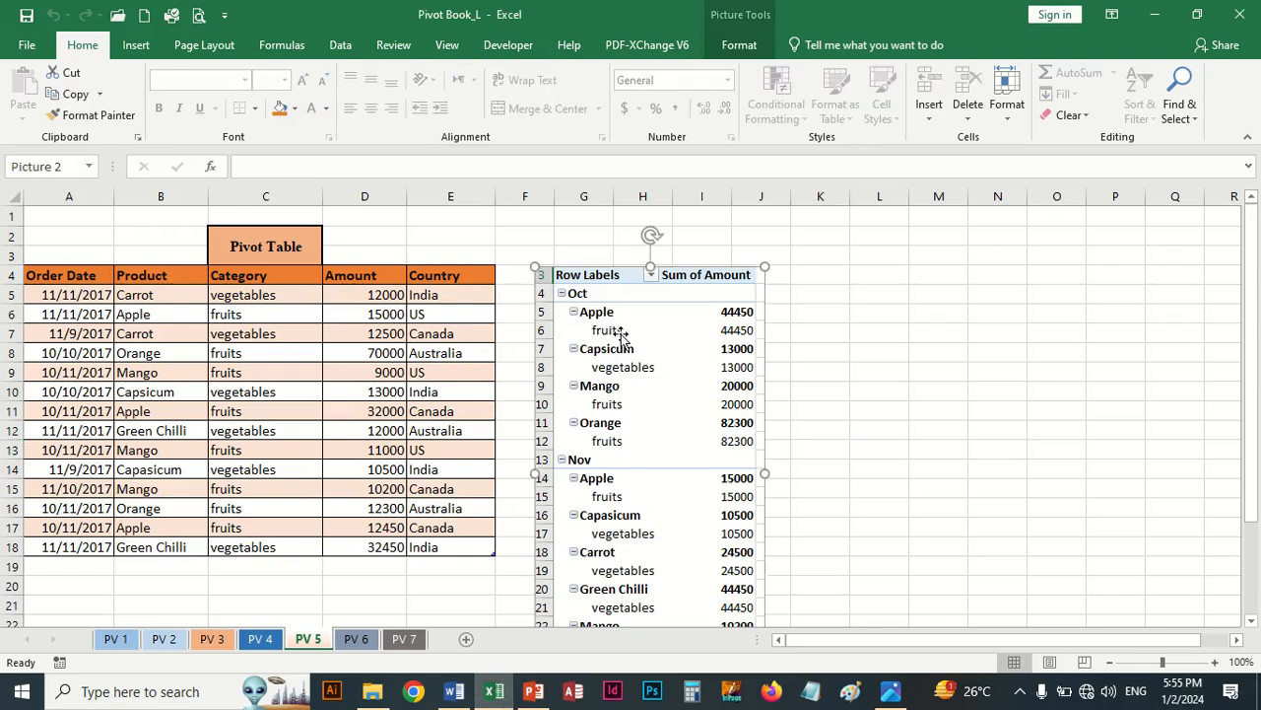
{"action": "left_click_drag", "start_coordinate": [620, 338], "coordinate": [639, 318]}
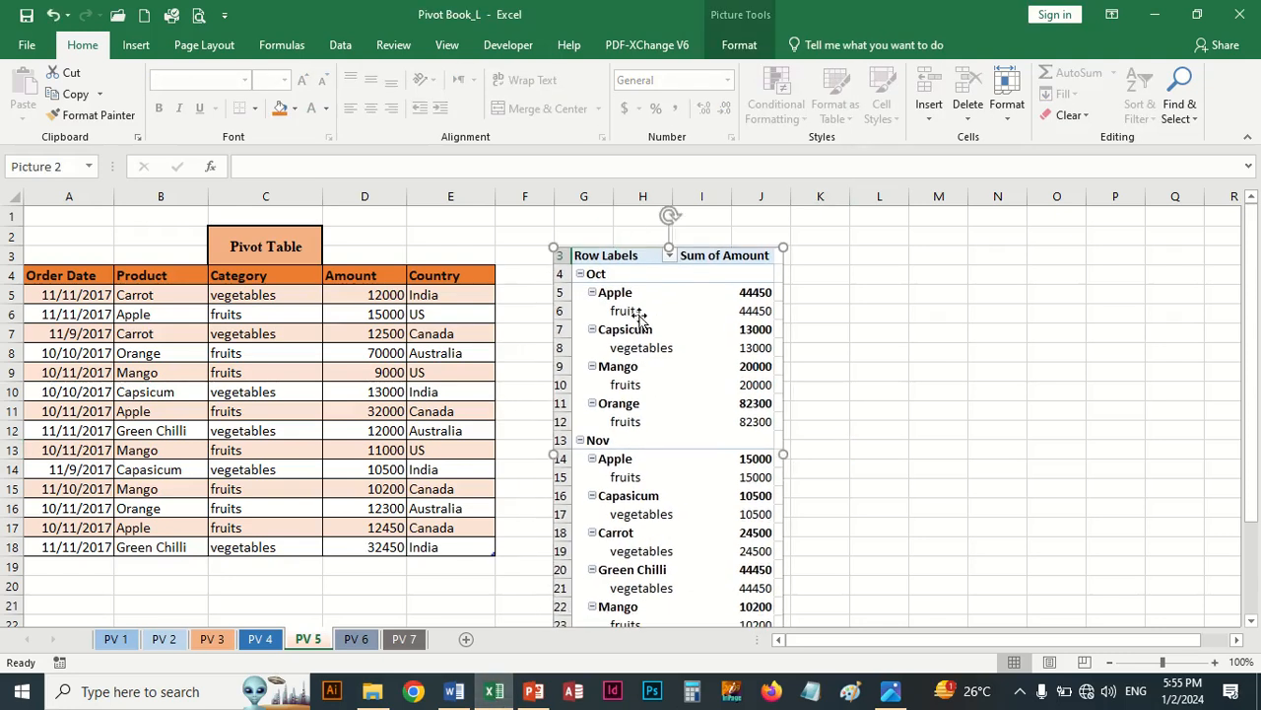
{"action": "key", "text": "Delete"}
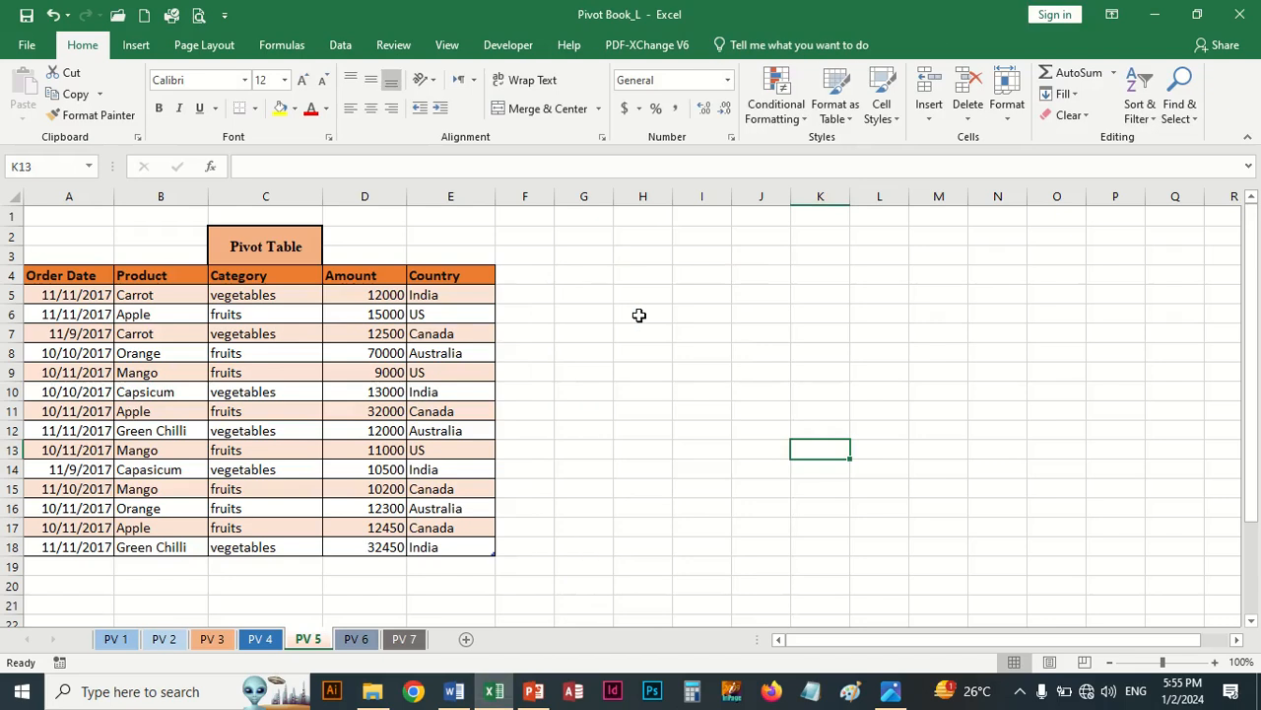
Delete the pivot table picture beside the sample sales data on sheet PV 1
{"action": "left_click", "coordinate": [113, 641]}
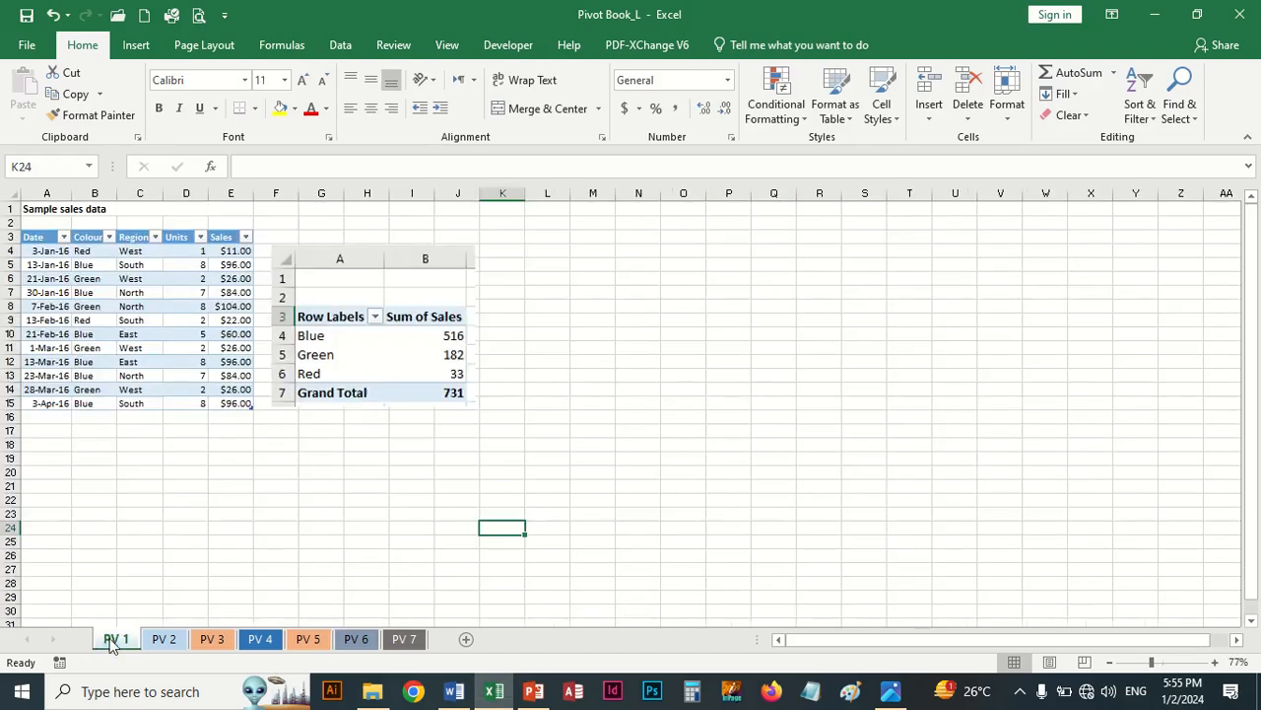
{"action": "left_click", "coordinate": [376, 356]}
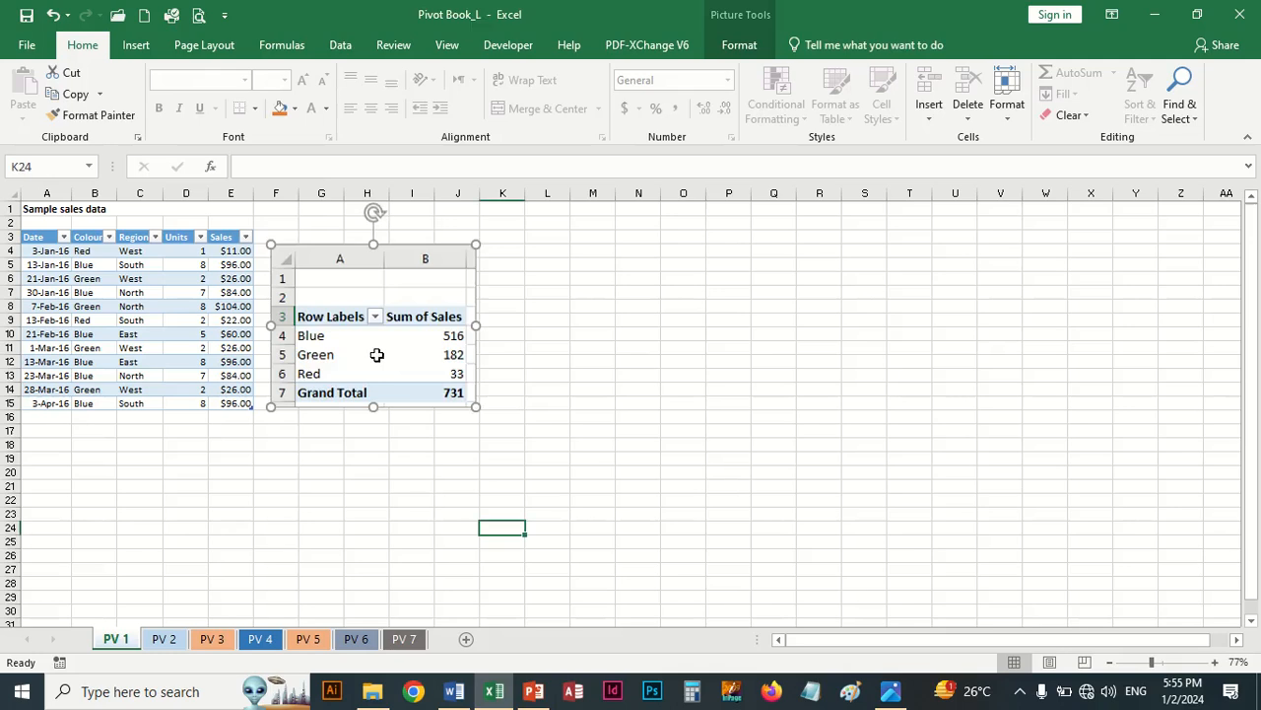
{"action": "key", "text": "Delete"}
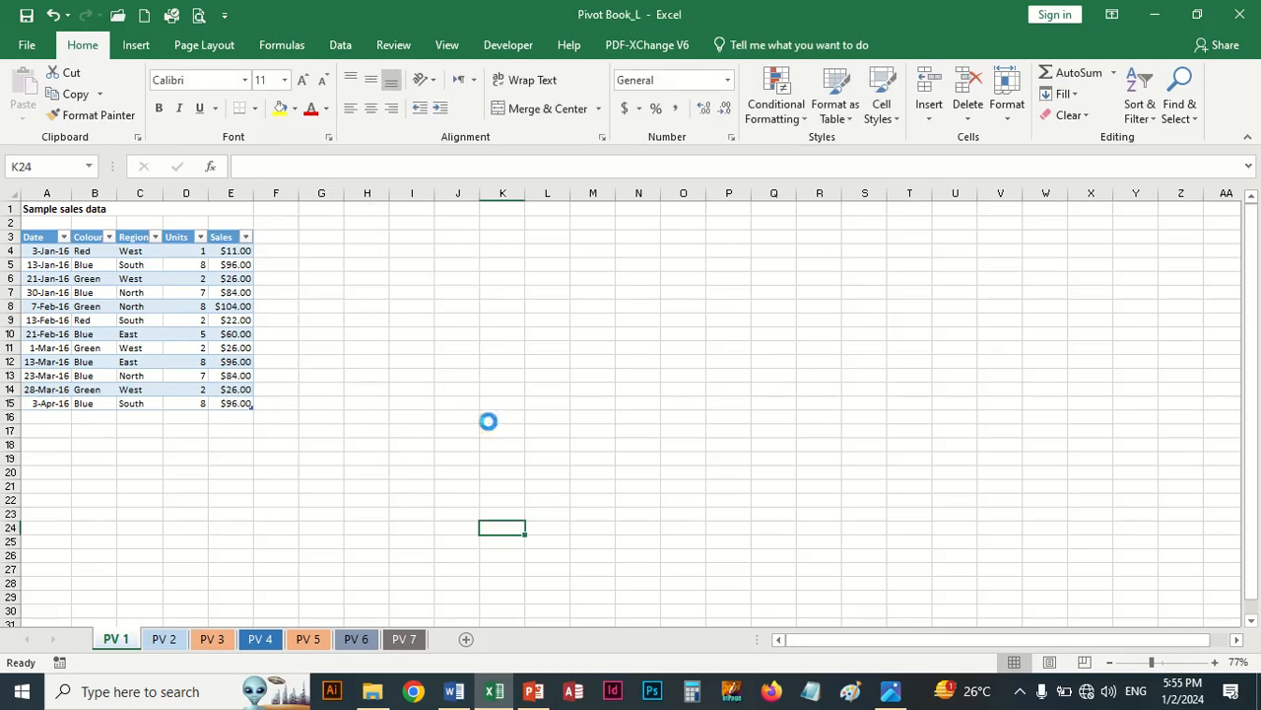
Remove the filter buttons from the header row of the sample sales table
{"action": "scroll", "coordinate": [488, 421], "scroll_direction": "up", "scroll_amount": 5, "text": "ctrl"}
{"action": "scroll", "coordinate": [1006, 420], "scroll_direction": "up", "scroll_amount": 4}
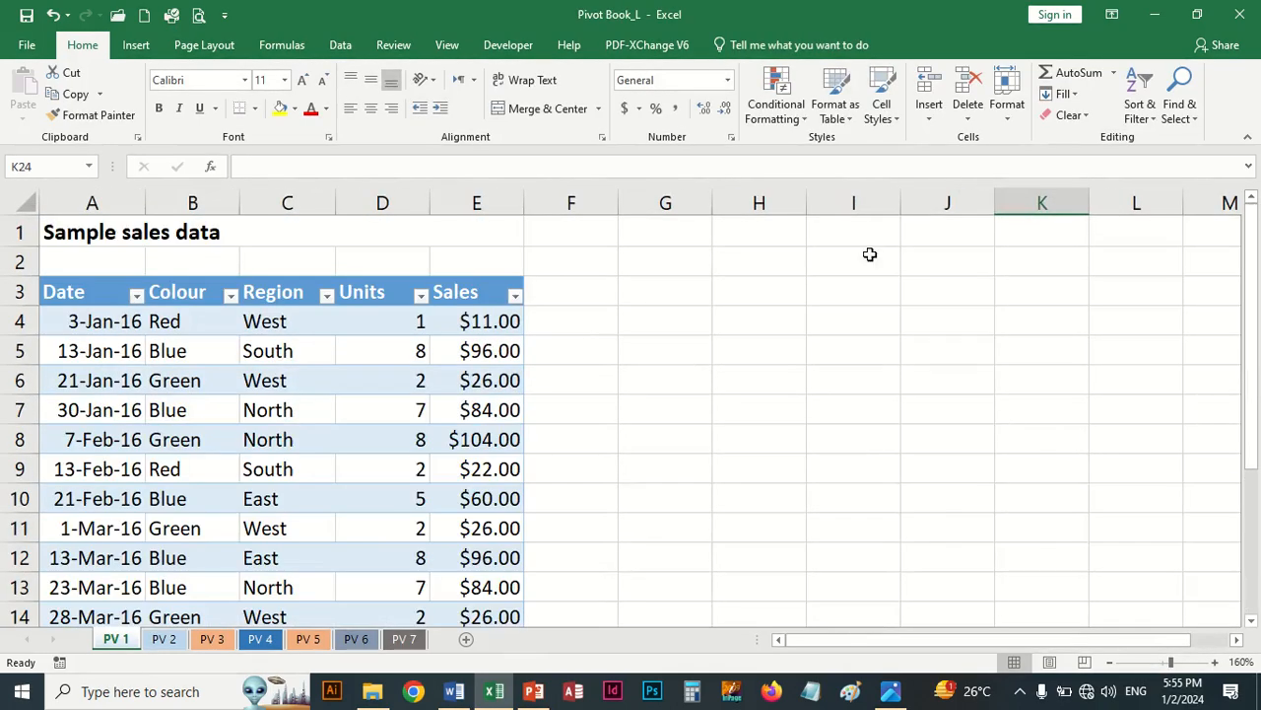
{"action": "left_click", "coordinate": [340, 46]}
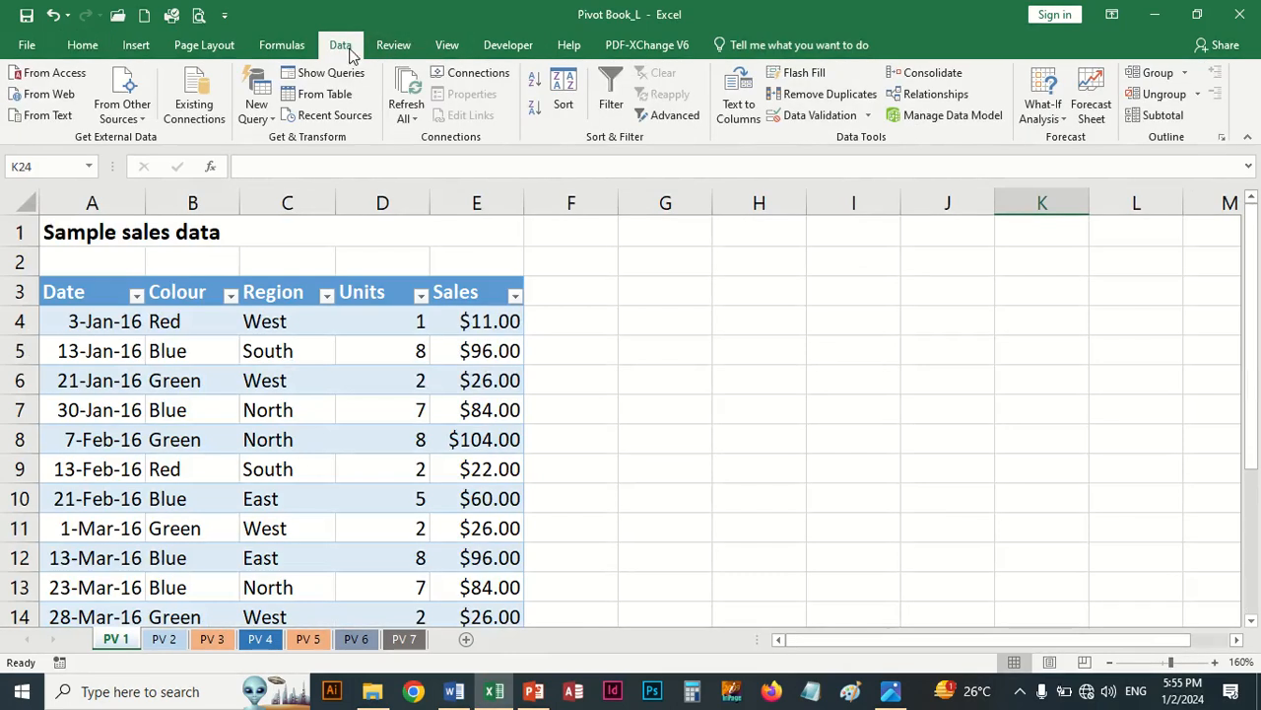
{"action": "left_click", "coordinate": [611, 102]}
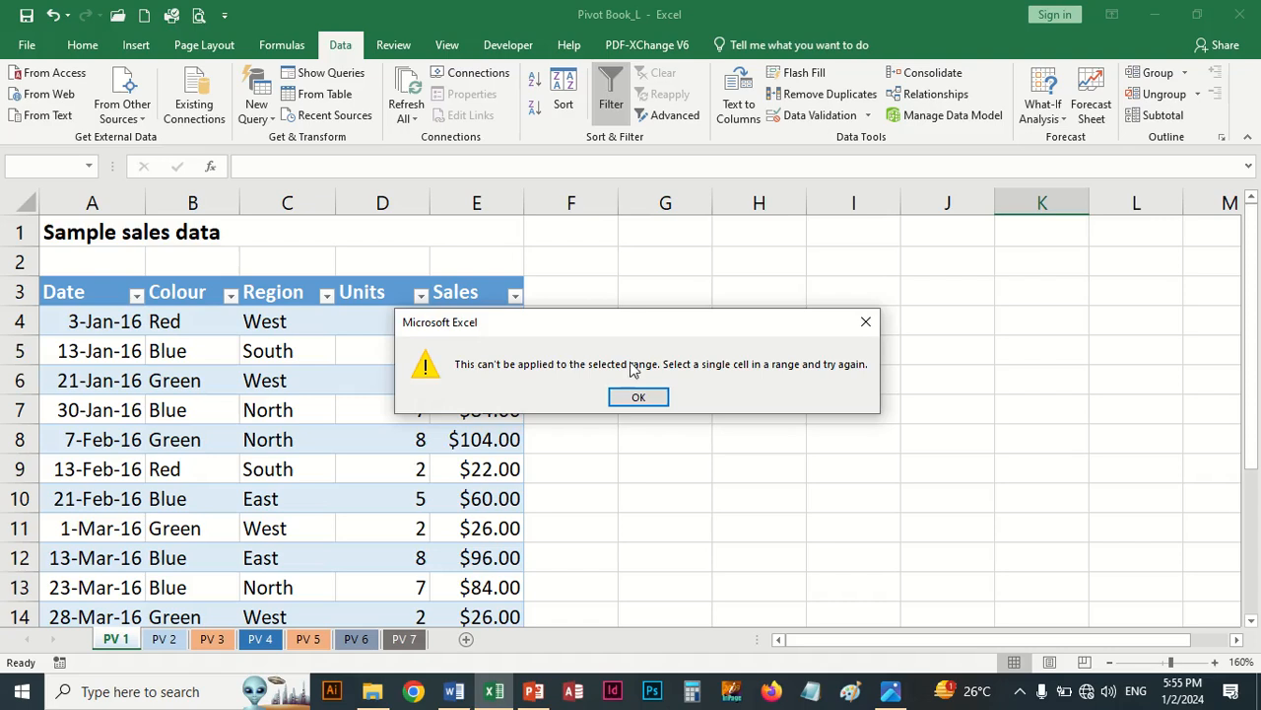
{"action": "left_click", "coordinate": [638, 396]}
{"action": "left_click", "coordinate": [399, 289]}
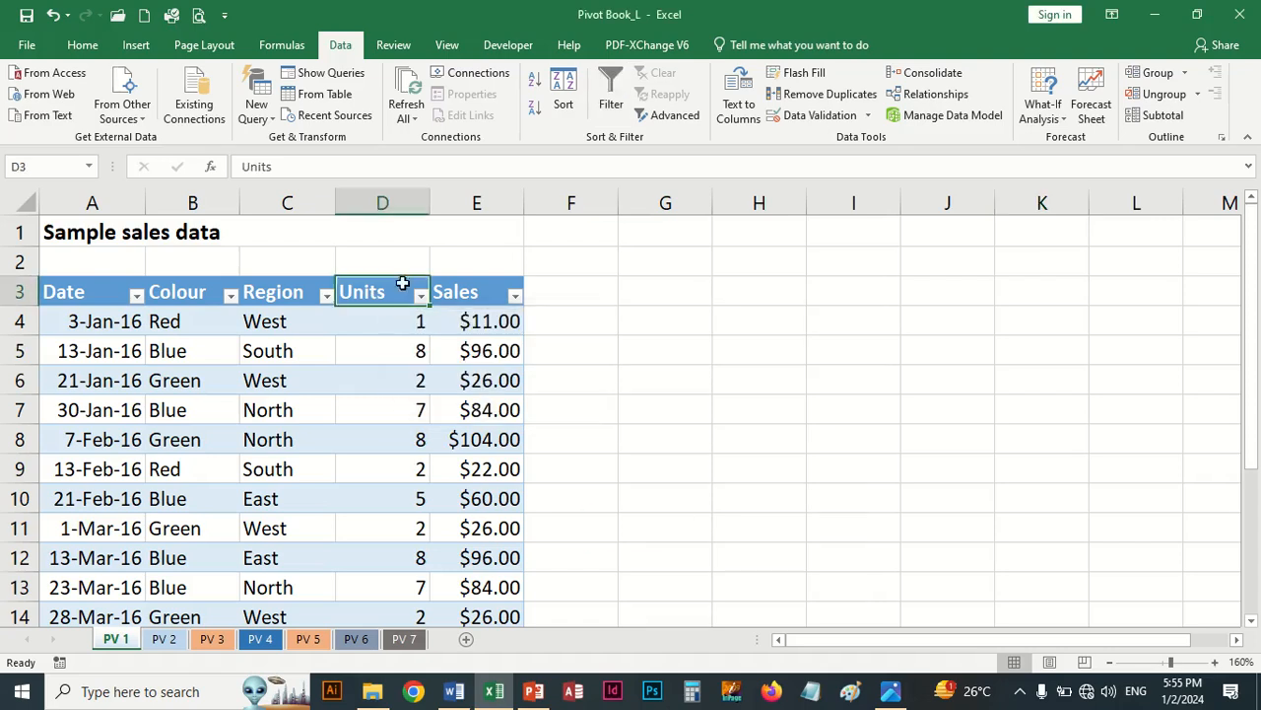
{"action": "left_click", "coordinate": [610, 106]}
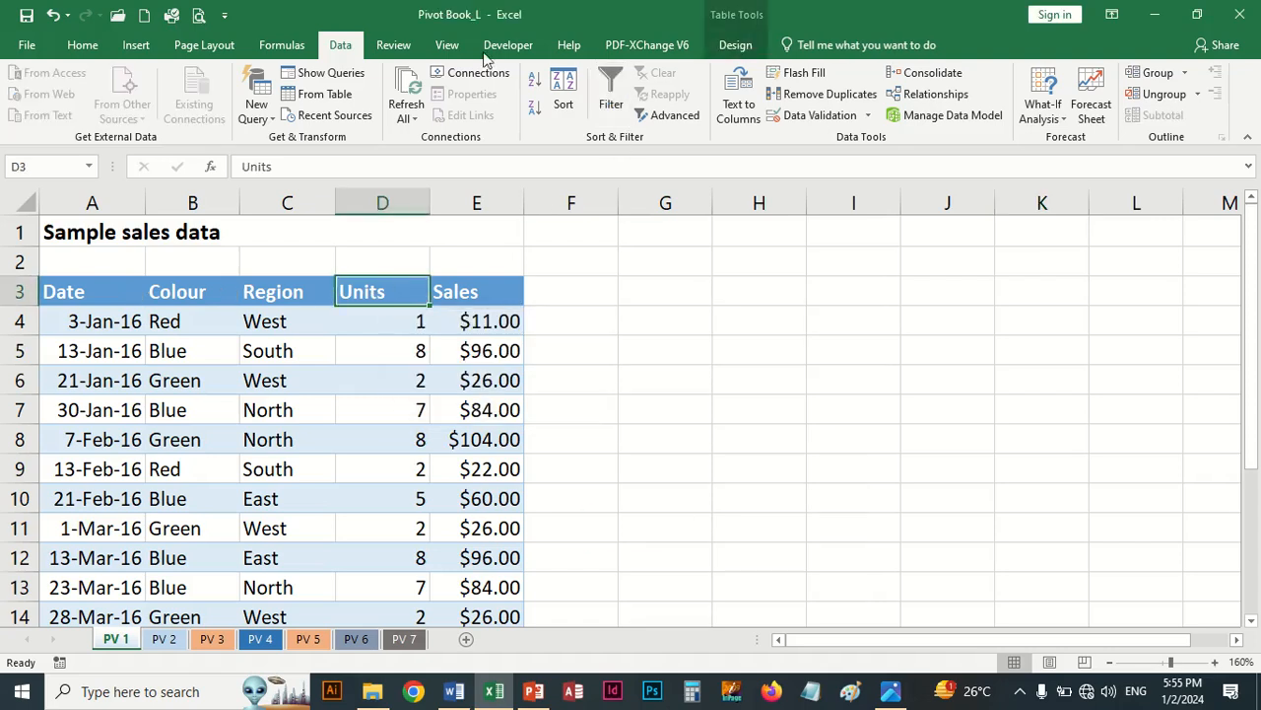
{"action": "left_click", "coordinate": [665, 390]}
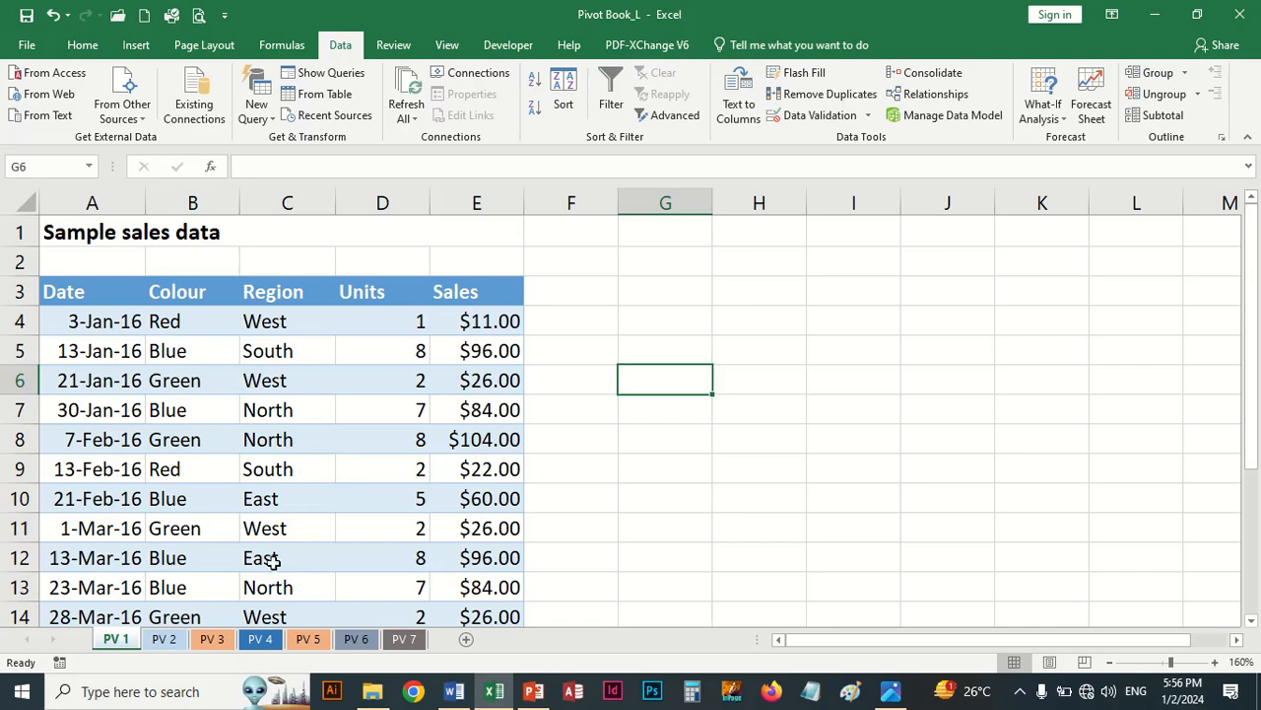
Merge and center the title Sample sales data across A1:E1 above the sales table
{"action": "mouse_move", "coordinate": [645, 8]}
{"action": "scroll", "coordinate": [470, 411], "scroll_direction": "up", "scroll_amount": 1}
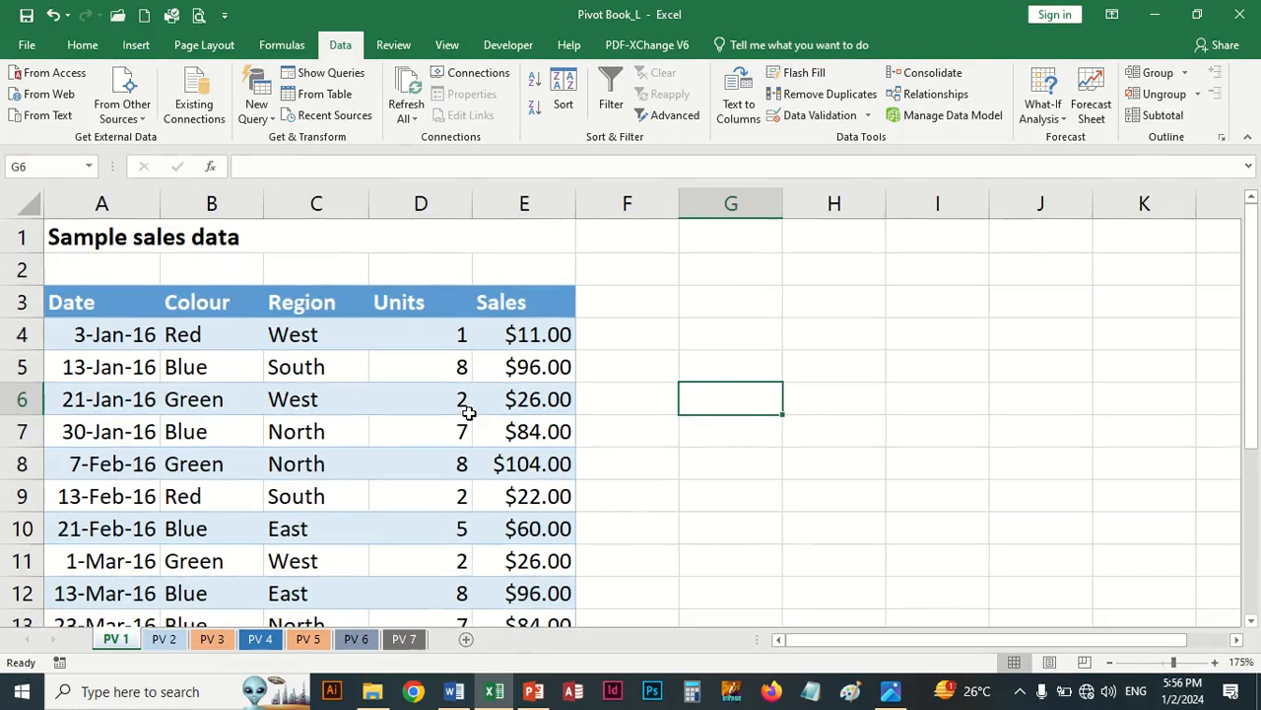
{"action": "scroll", "coordinate": [802, 420], "scroll_direction": "down", "scroll_amount": 1}
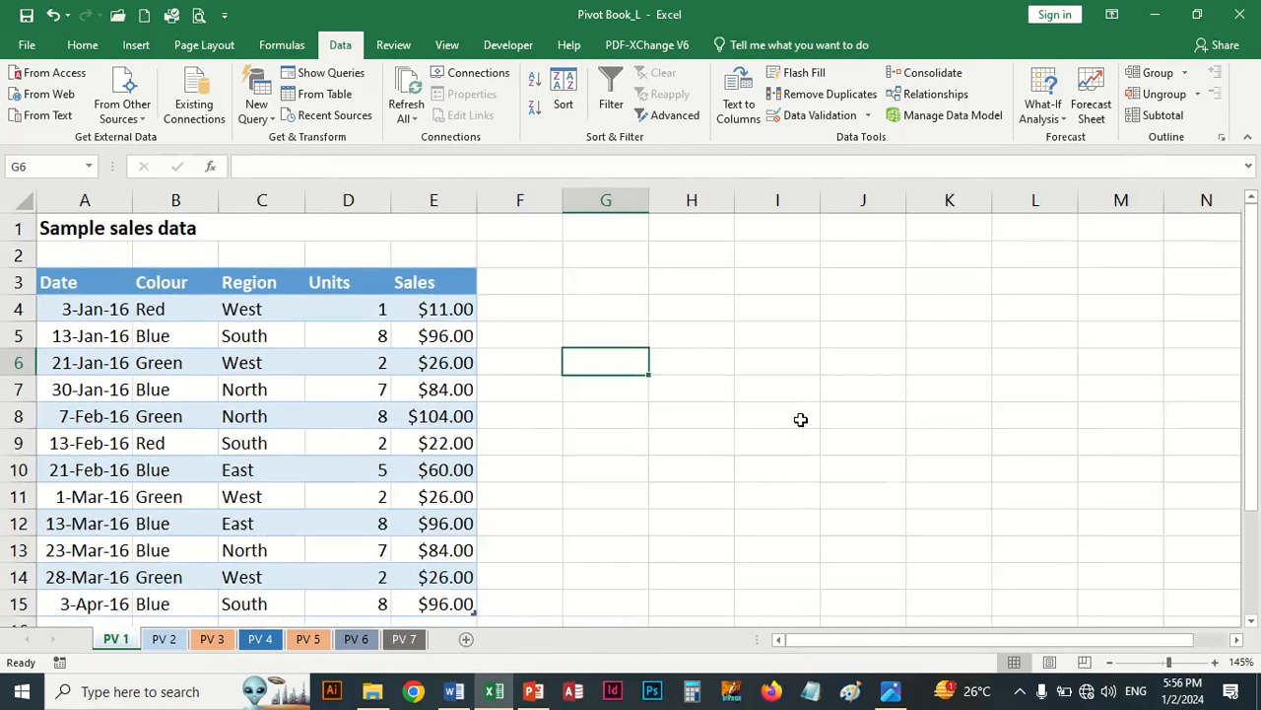
{"action": "scroll", "coordinate": [799, 419], "scroll_direction": "down", "scroll_amount": 1}
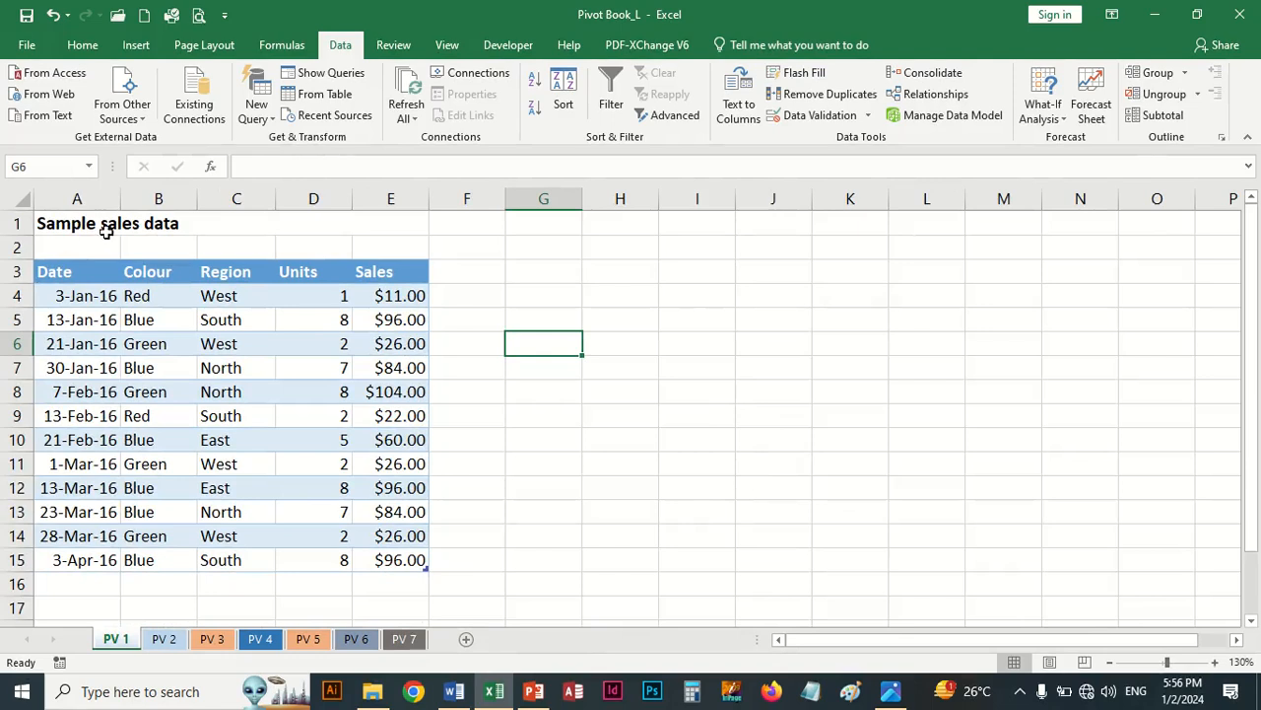
{"action": "left_click", "coordinate": [142, 223]}
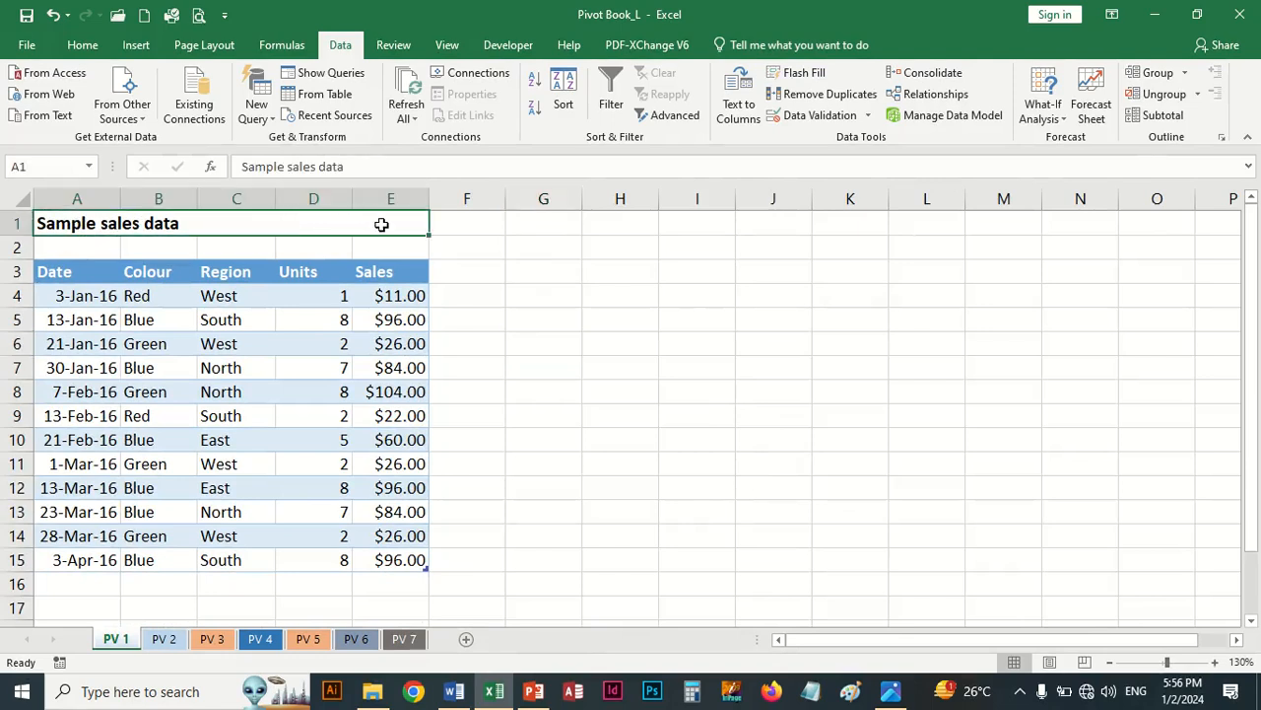
{"action": "left_click", "coordinate": [83, 44]}
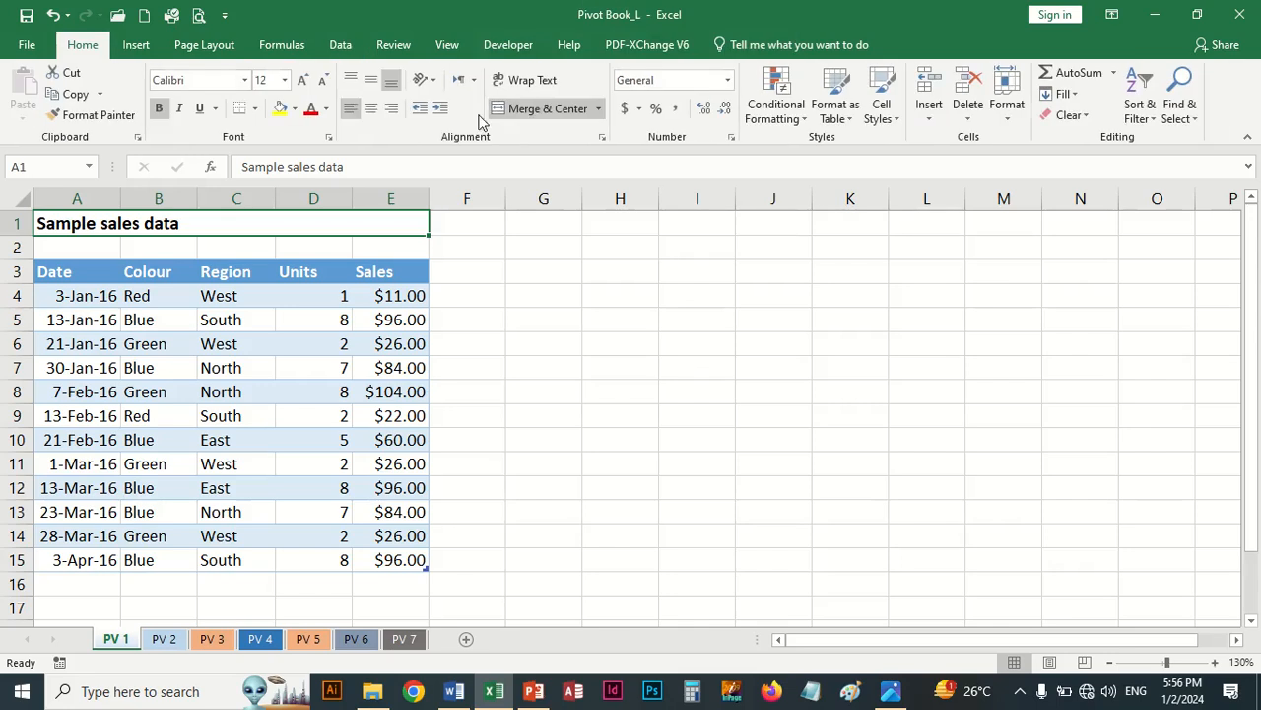
{"action": "left_click", "coordinate": [540, 111]}
{"action": "left_click", "coordinate": [541, 111]}
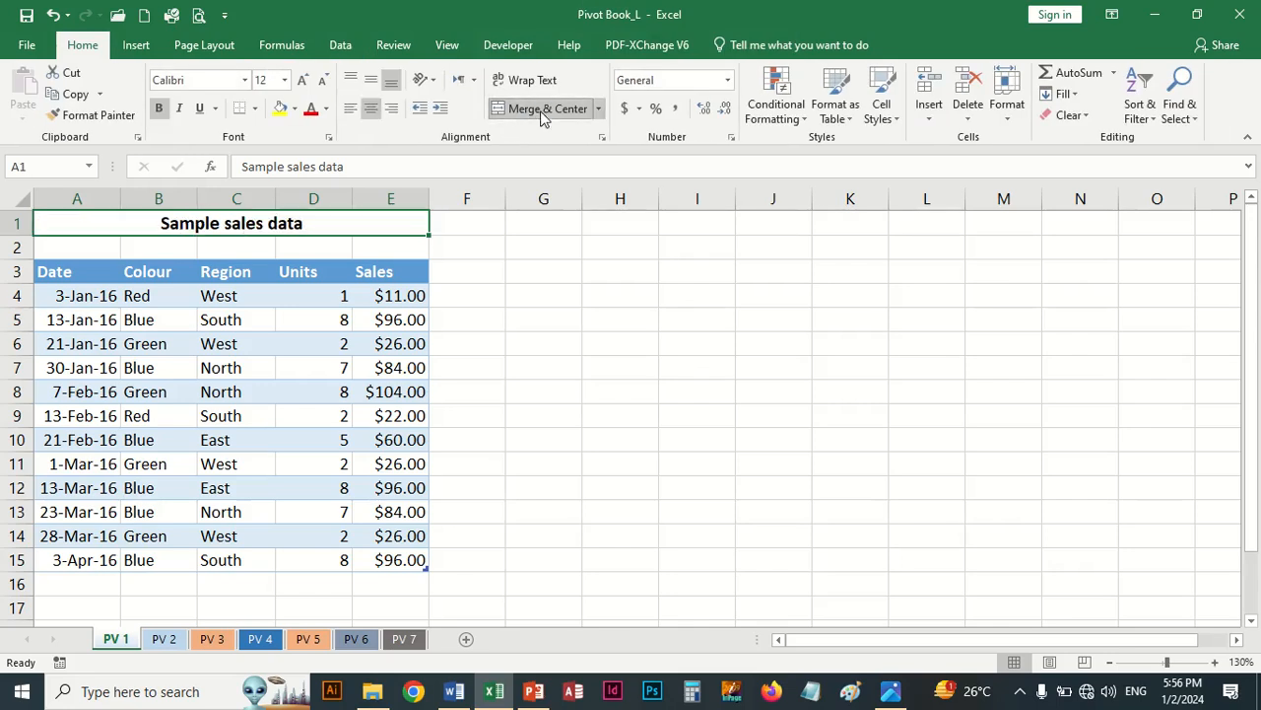
{"action": "left_click", "coordinate": [300, 167]}
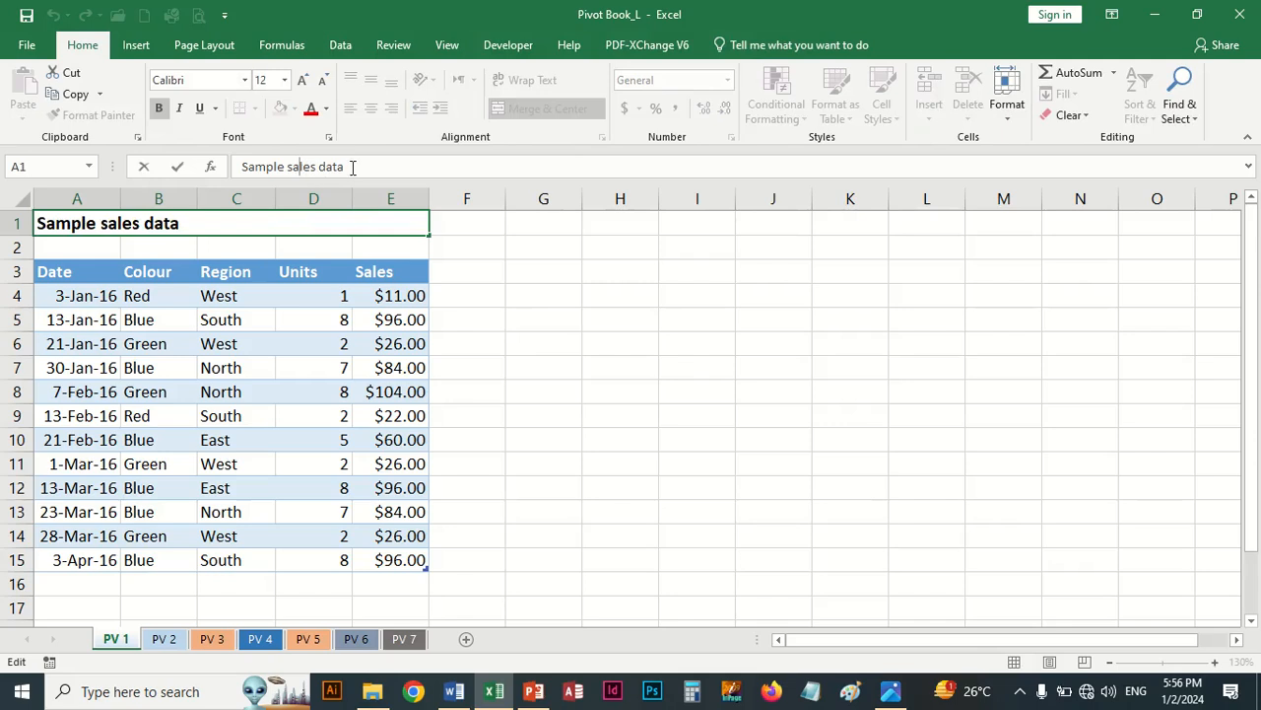
{"action": "left_click", "coordinate": [285, 167]}
{"action": "double_click", "coordinate": [291, 167]}
{"action": "left_click", "coordinate": [291, 168]}
{"action": "left_click", "coordinate": [694, 417]}
Capitalize the words in the title in A1 so that it reads Sample Sales Data
{"action": "left_click", "coordinate": [292, 225]}
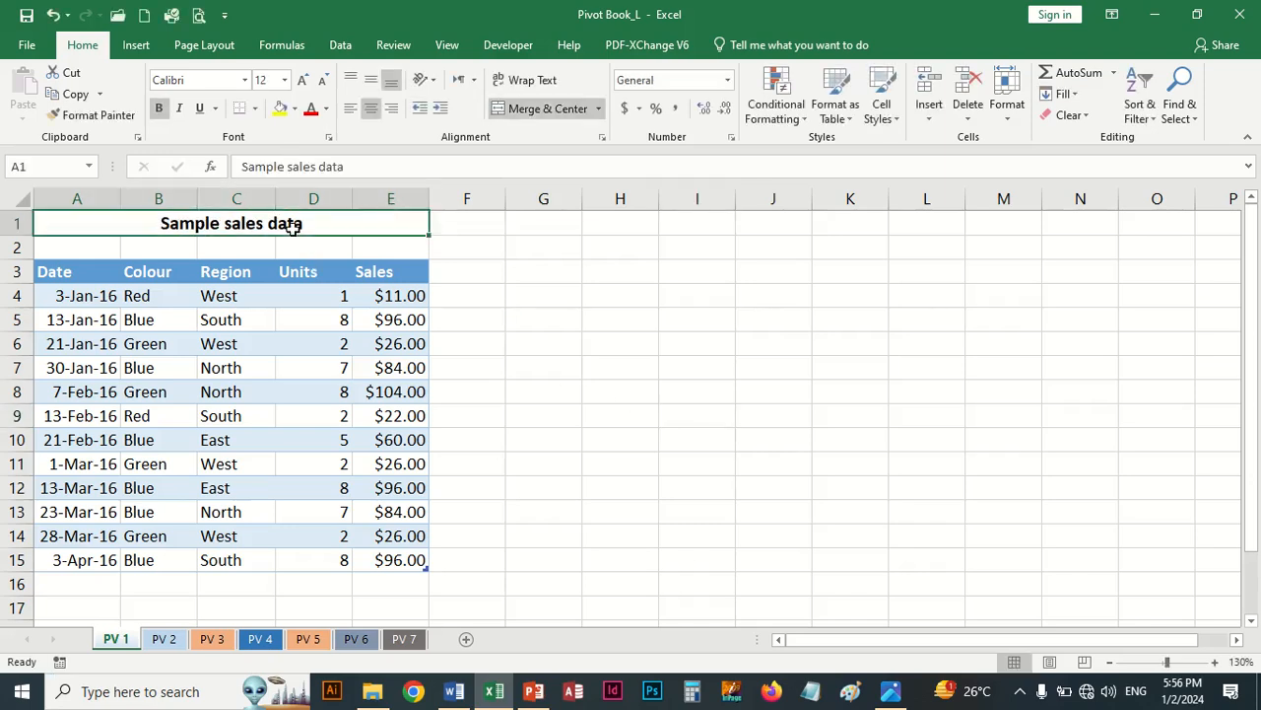
{"action": "double_click", "coordinate": [292, 224]}
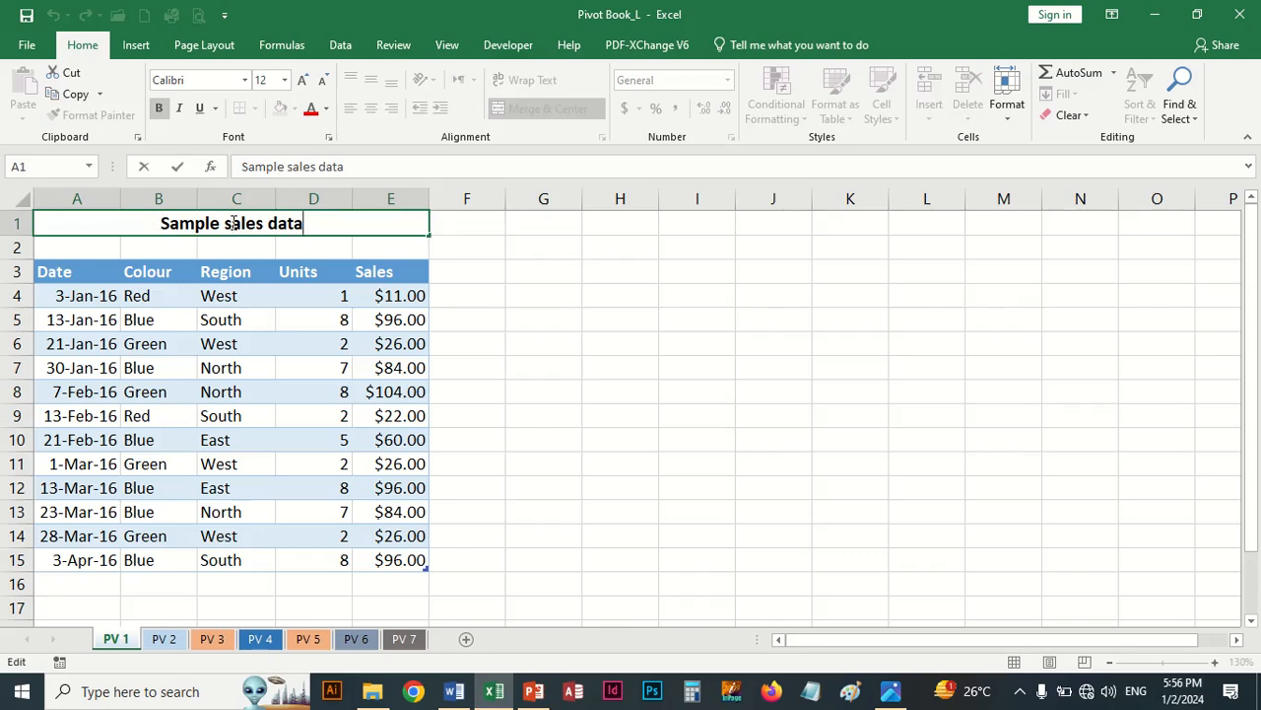
{"action": "left_click_drag", "start_coordinate": [231, 224], "coordinate": [269, 224]}
{"action": "type", "text": "S"}
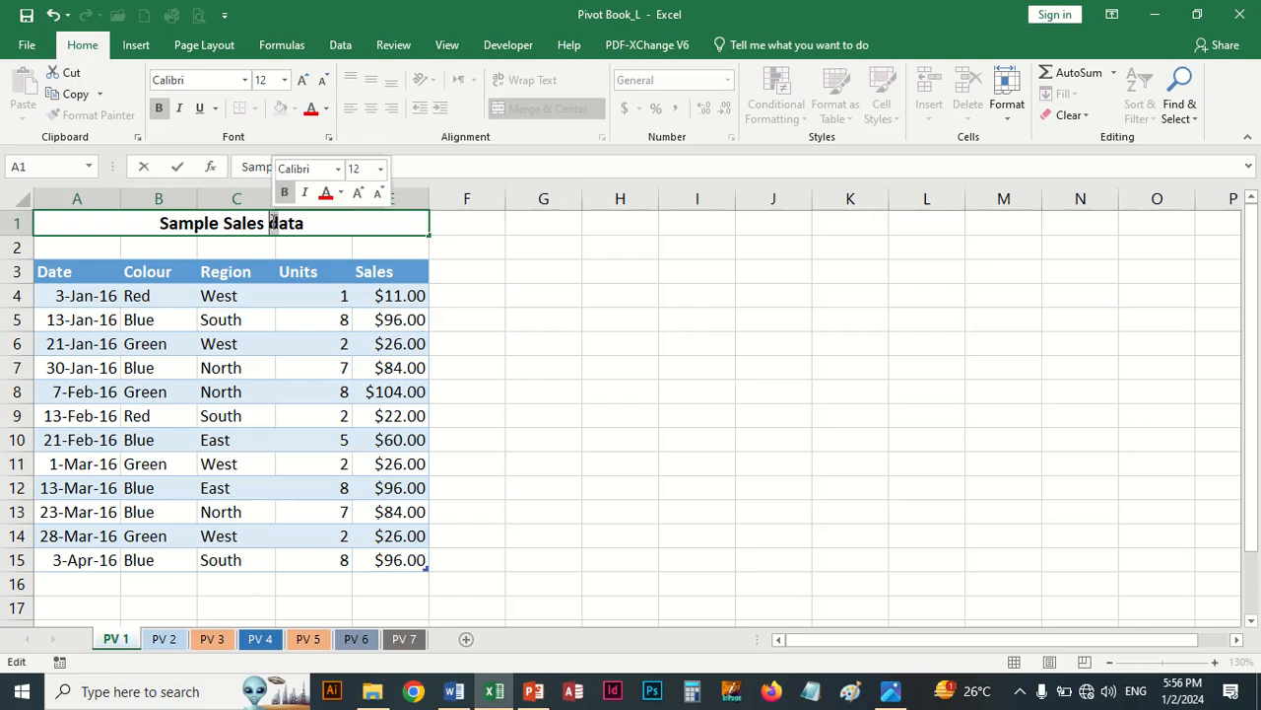
{"action": "type", "text": "D"}
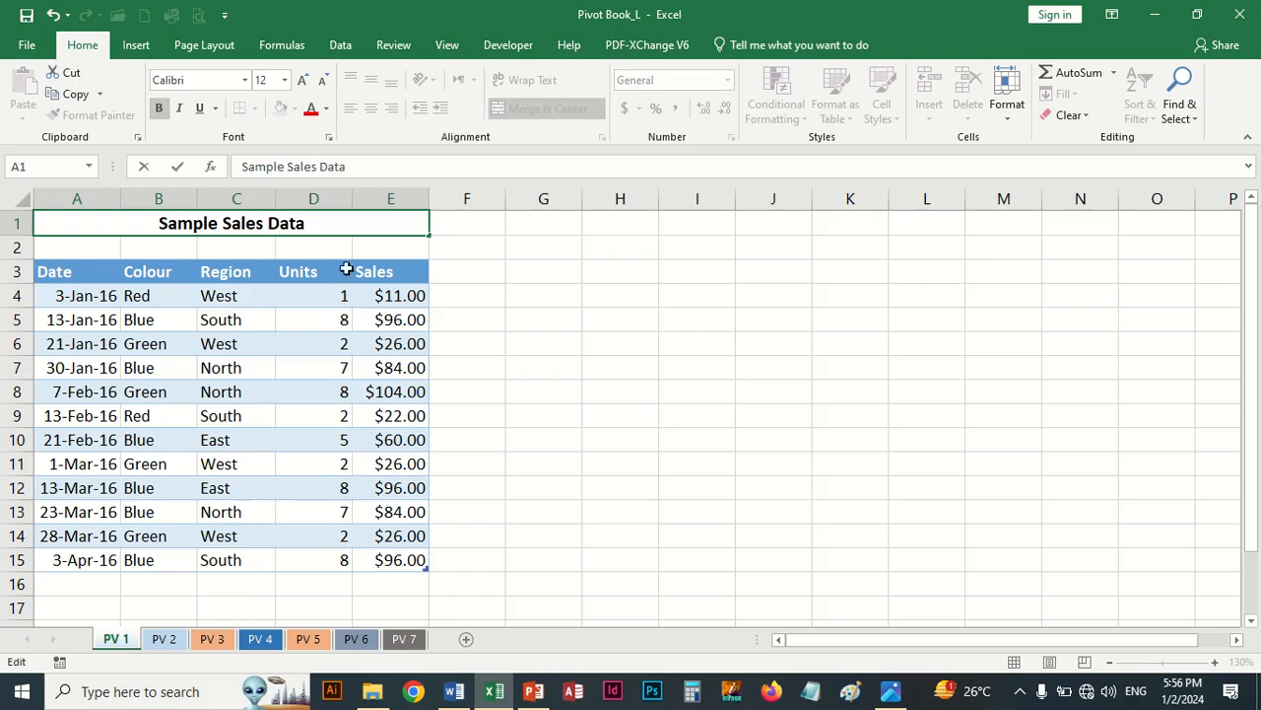
{"action": "left_click", "coordinate": [485, 302]}
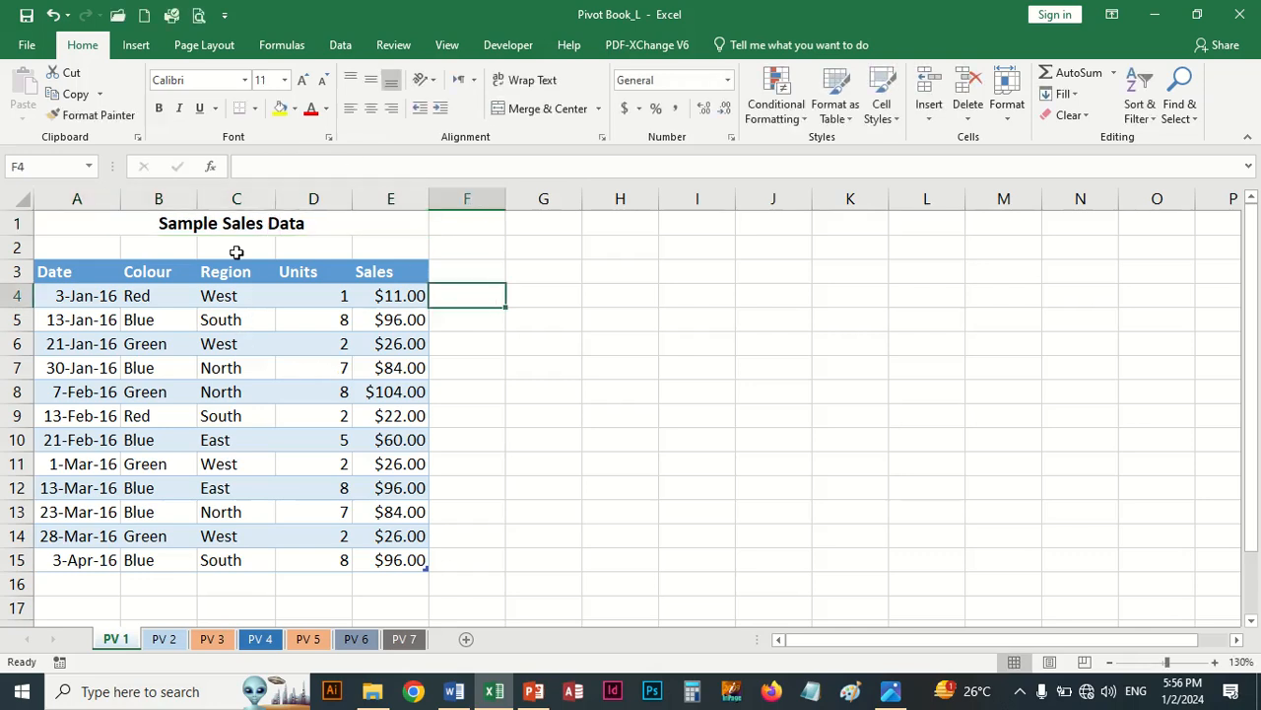
Create a PivotTable from the sample sales table (Table2) on a new worksheet
{"action": "left_click", "coordinate": [205, 340]}
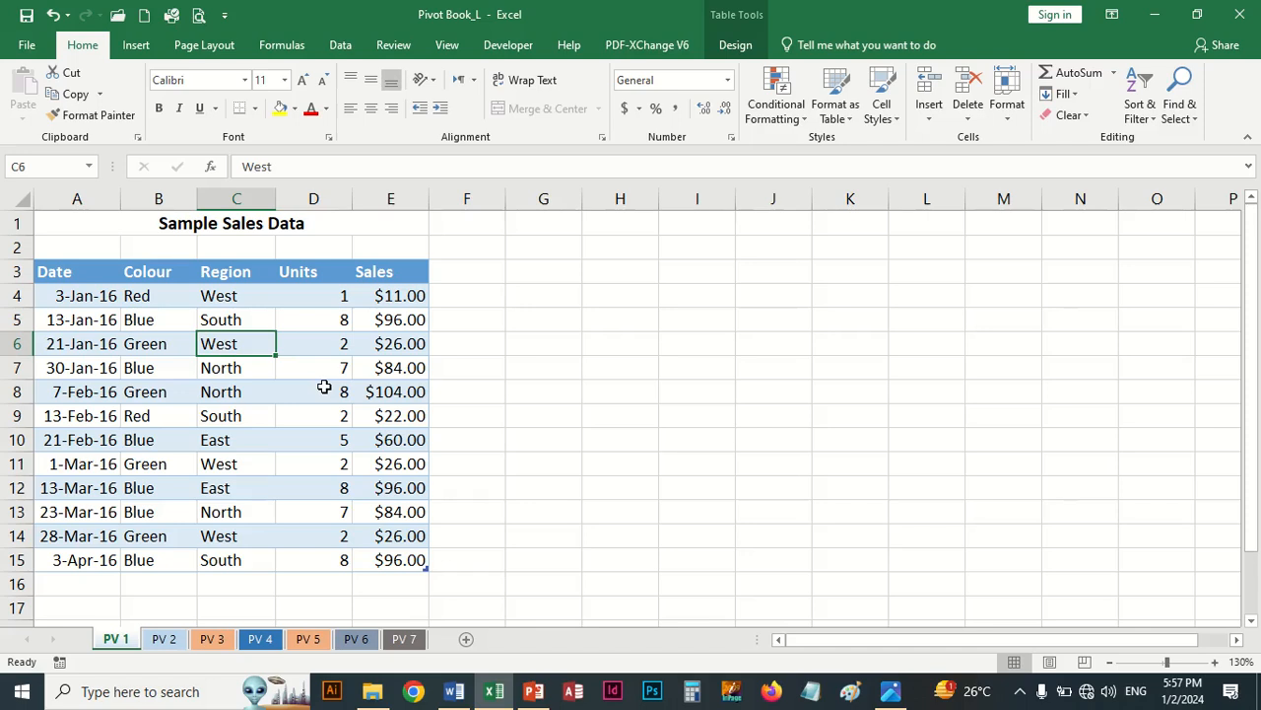
{"action": "left_click", "coordinate": [264, 370]}
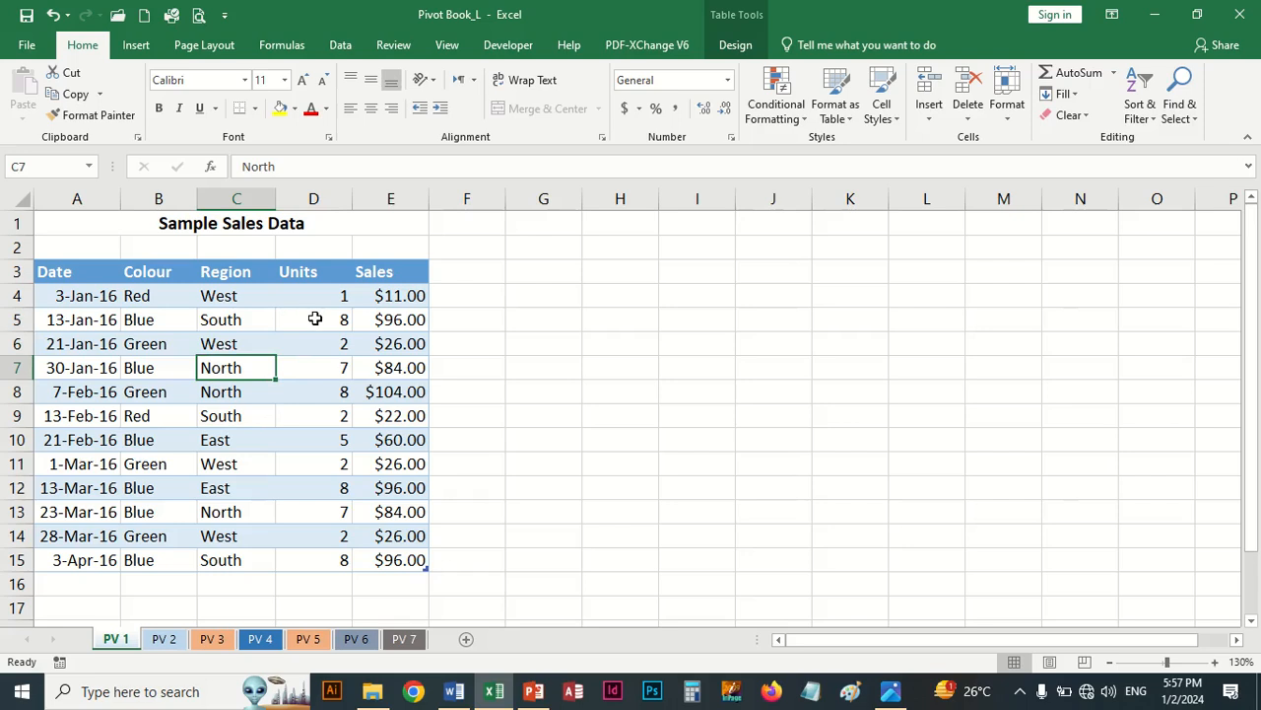
{"action": "left_click", "coordinate": [252, 345]}
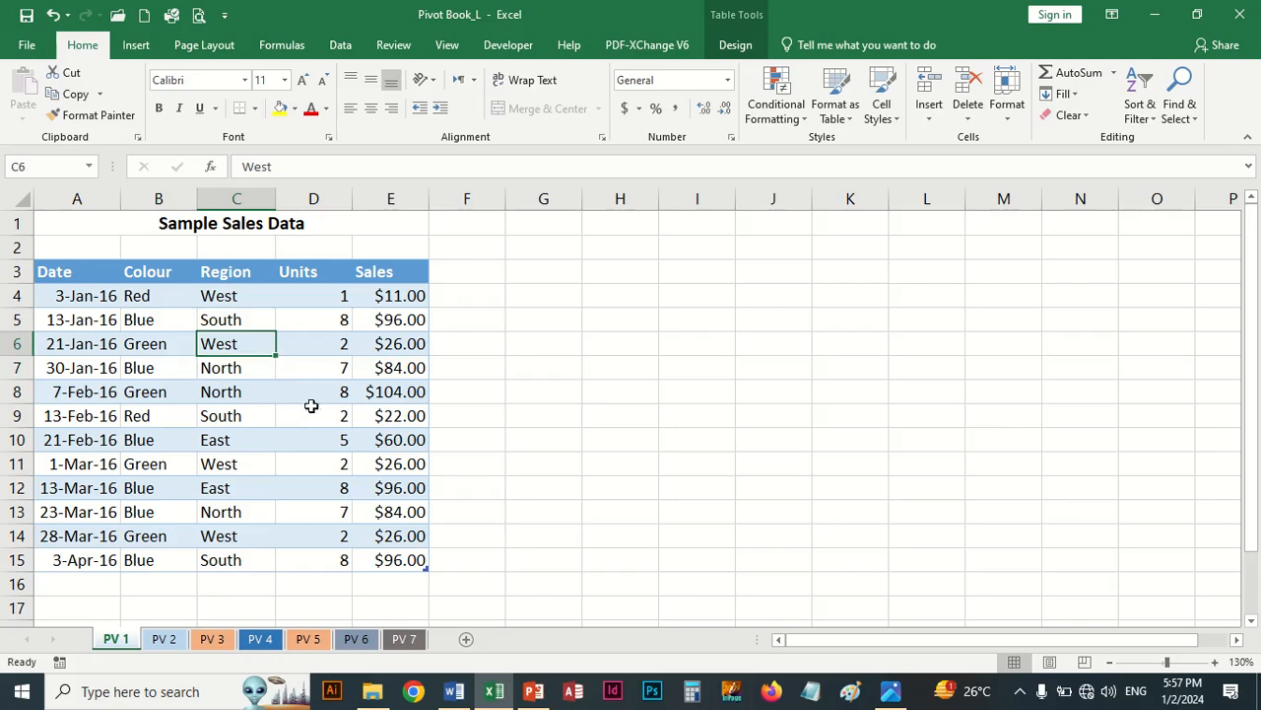
{"action": "left_click", "coordinate": [136, 44]}
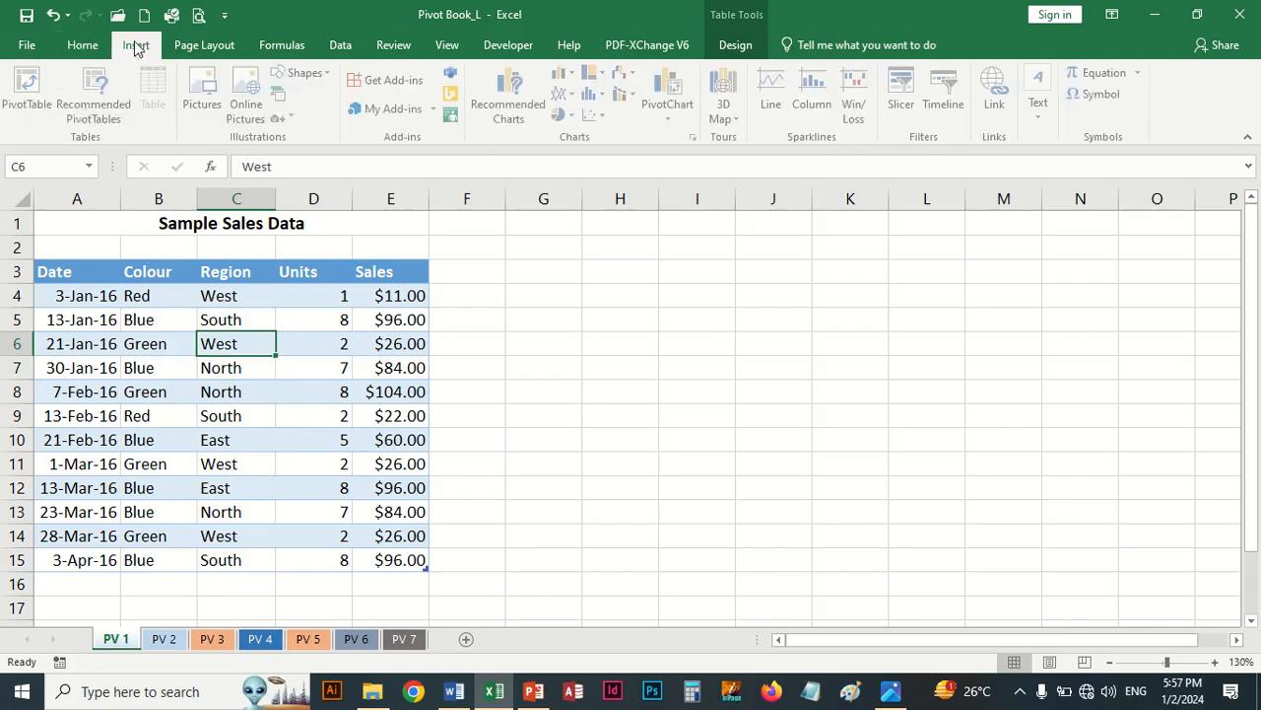
{"action": "left_click", "coordinate": [35, 94]}
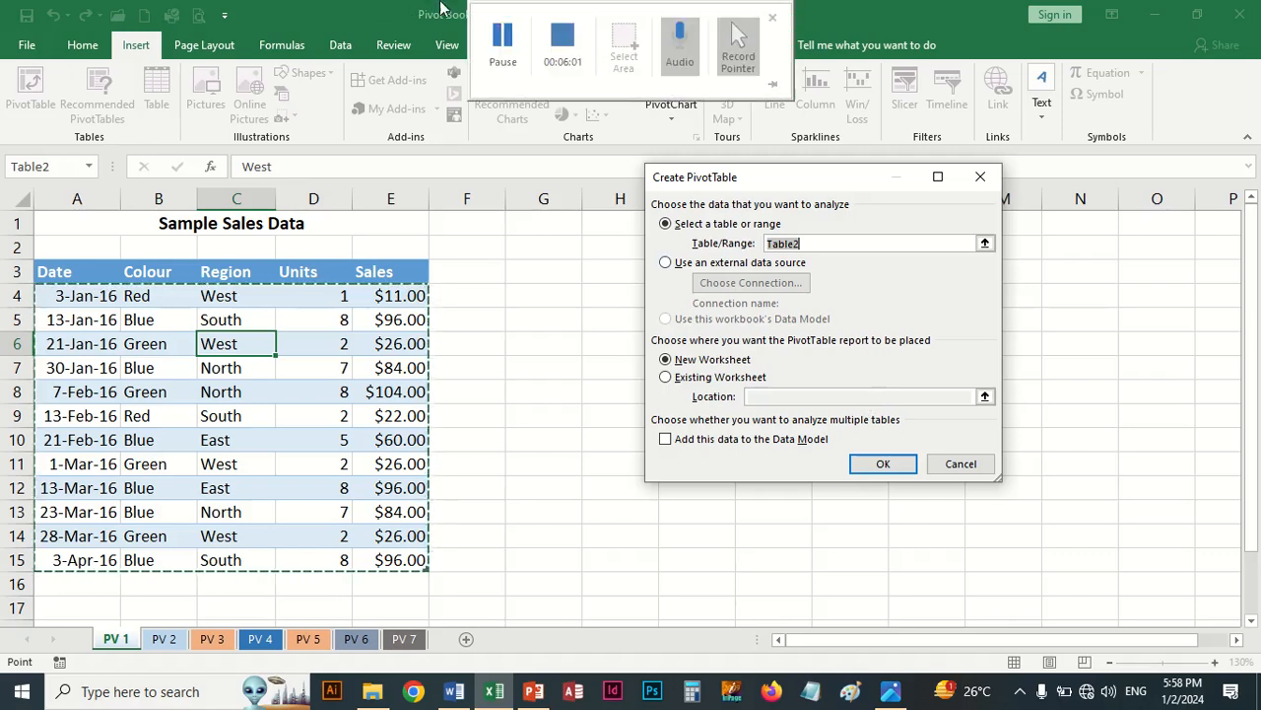
{"action": "left_click", "coordinate": [501, 35]}
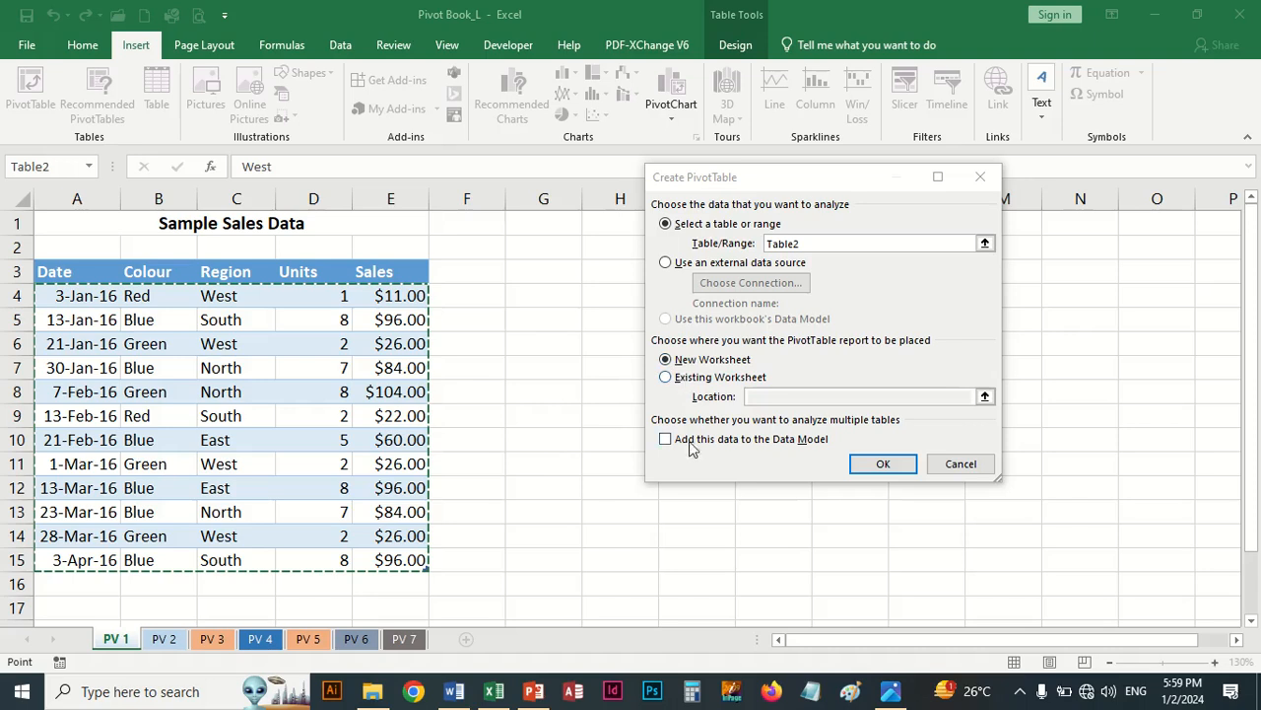
{"action": "left_click", "coordinate": [881, 466]}
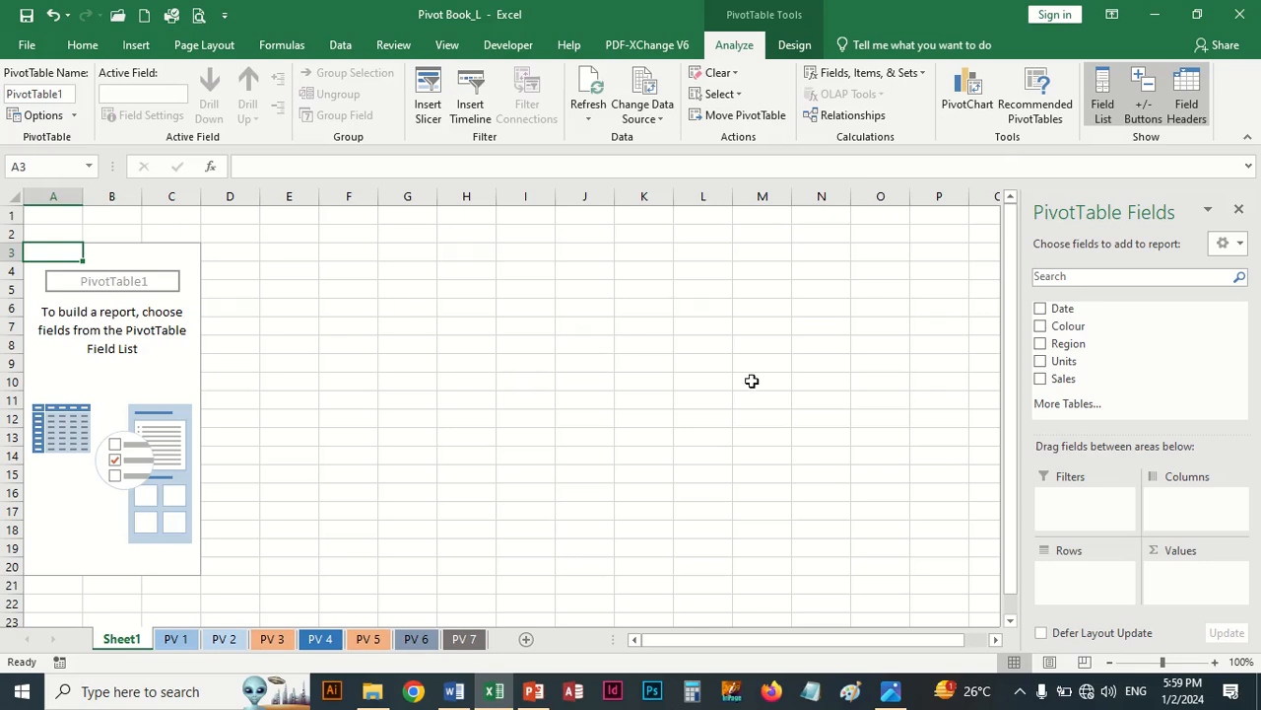
Add the Region and Colour fields as rows and the Units and Sales fields as summed values to the PivotTable
{"action": "left_click", "coordinate": [1041, 344]}
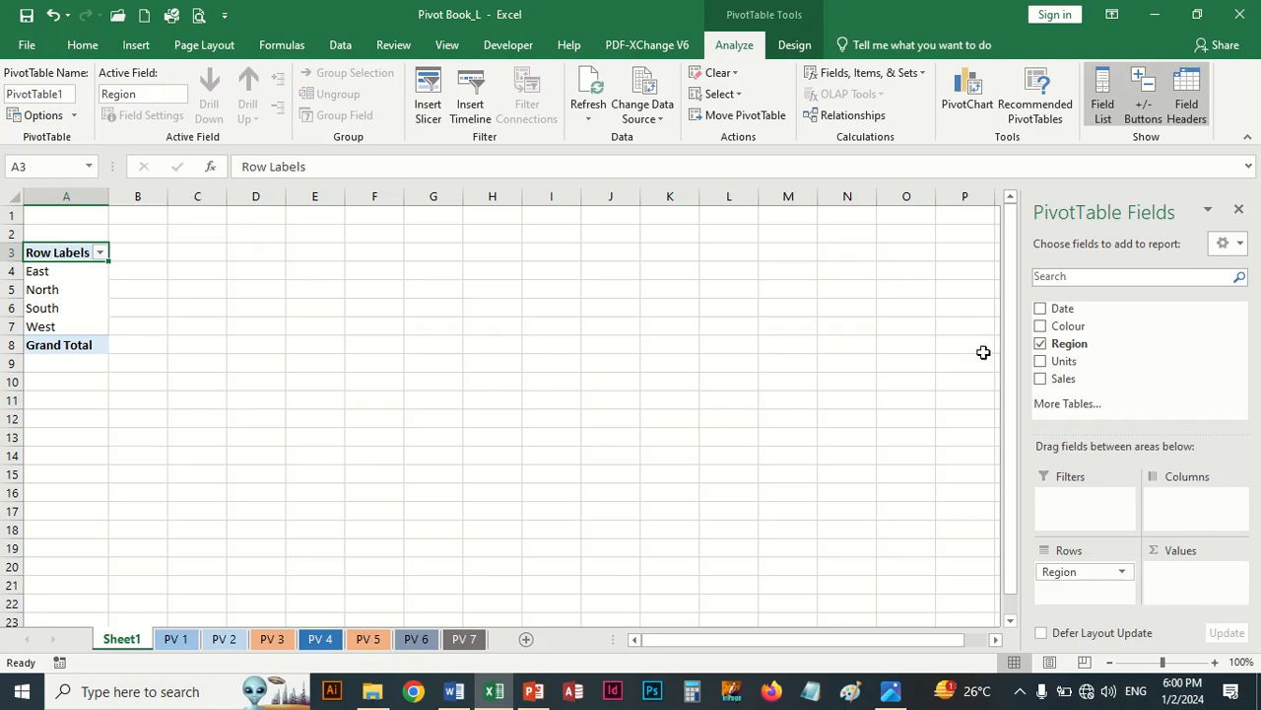
{"action": "left_click", "coordinate": [1041, 327]}
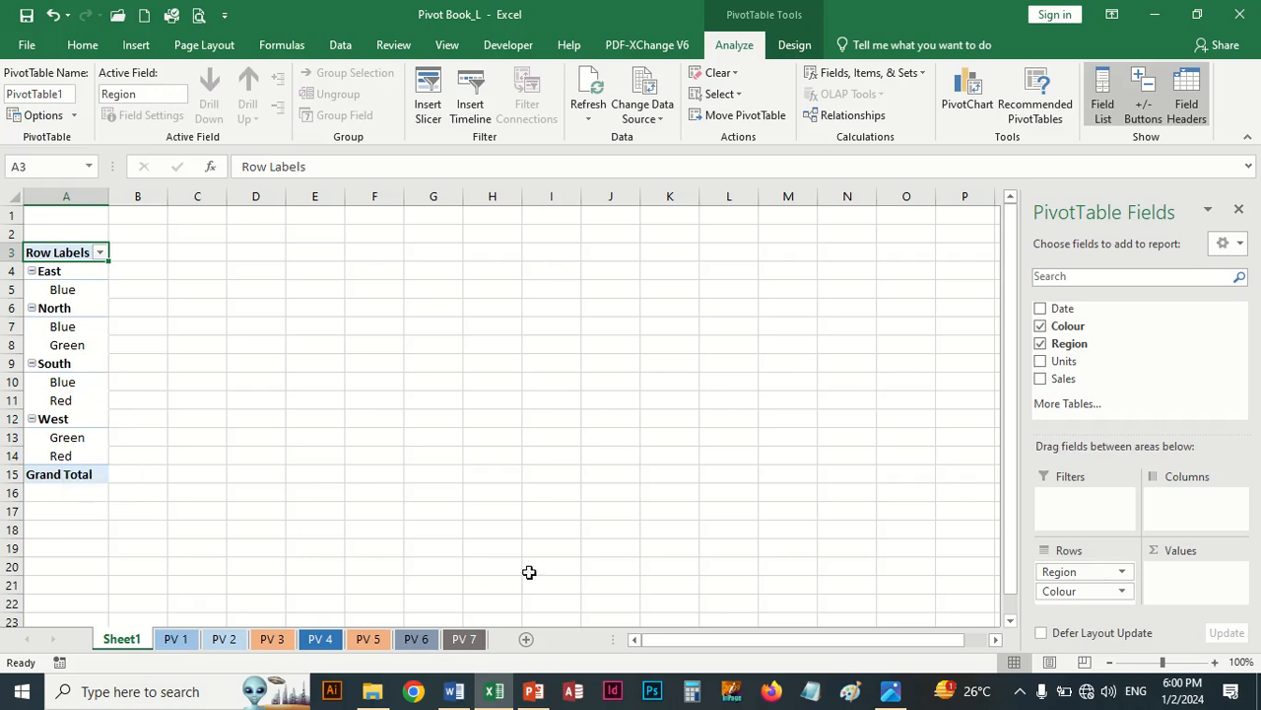
{"action": "left_click", "coordinate": [1041, 361]}
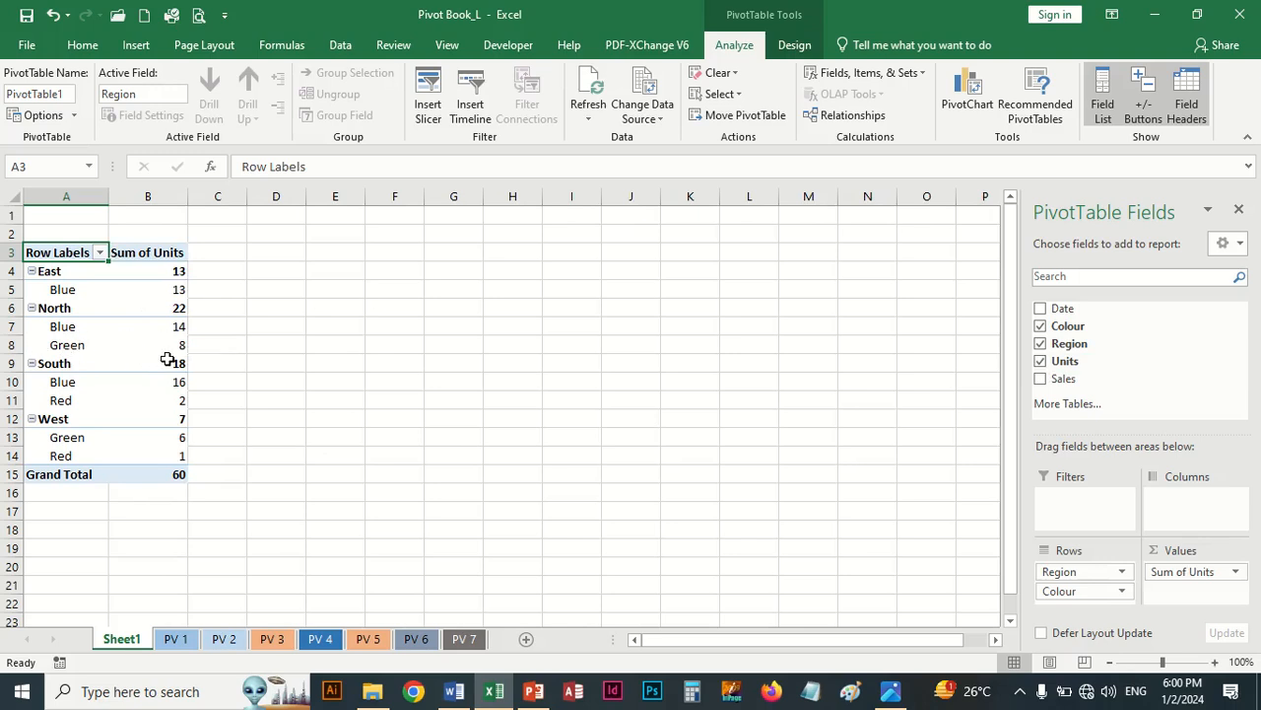
{"action": "mouse_move", "coordinate": [167, 359]}
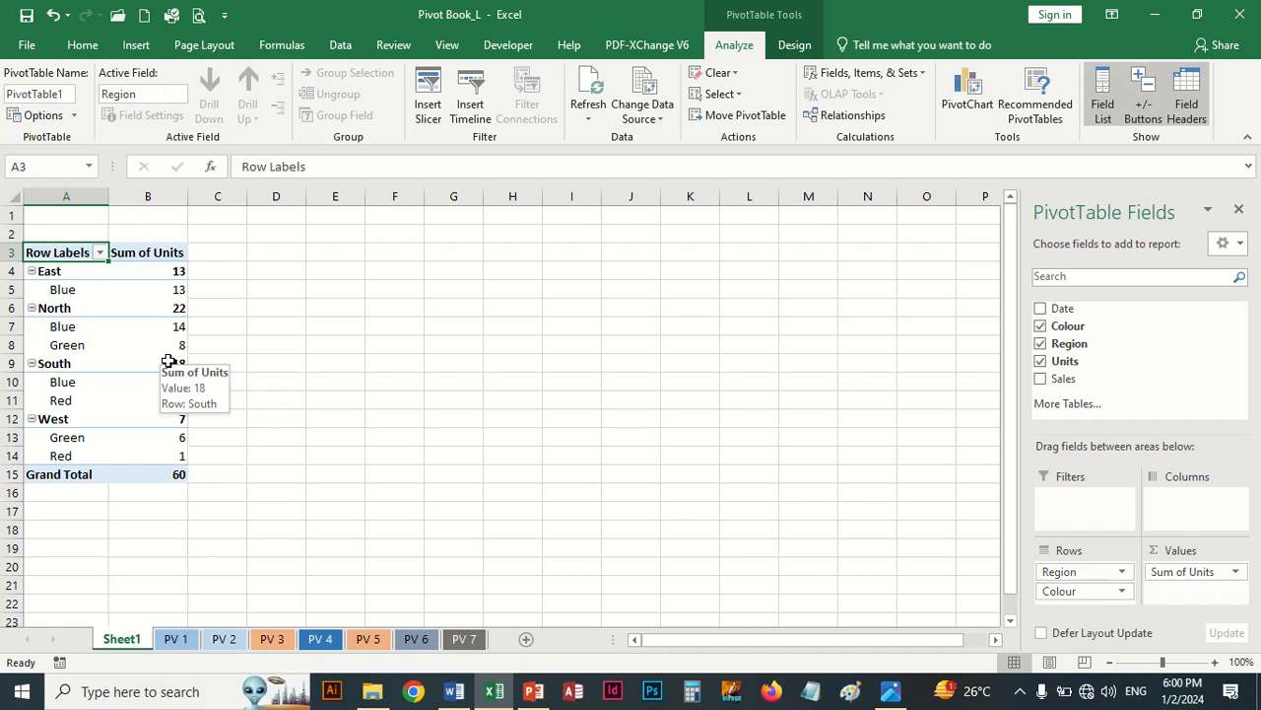
{"action": "left_click", "coordinate": [1040, 383]}
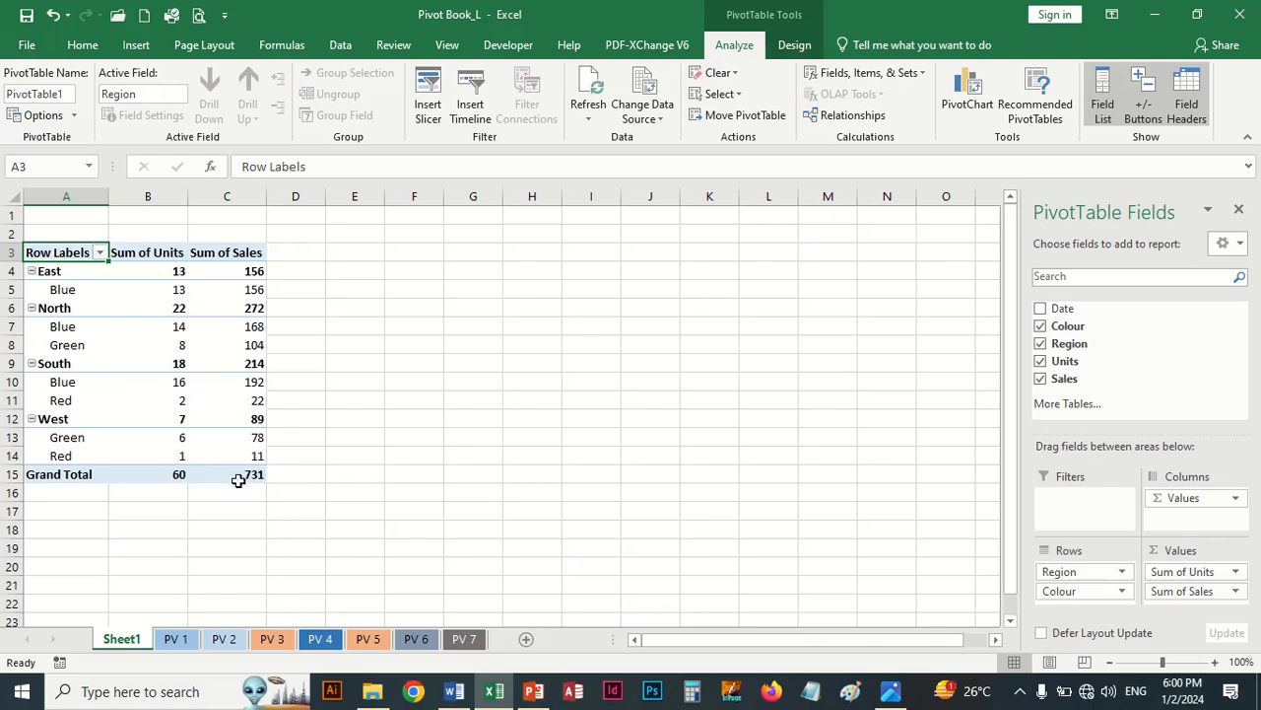
{"action": "mouse_move", "coordinate": [208, 474]}
{"action": "mouse_move", "coordinate": [249, 329]}
{"action": "mouse_move", "coordinate": [256, 366]}
Switch to Paint, paste the screenshot of the PivotTable worksheet and move it so the whole PivotTable is in view
{"action": "left_click", "coordinate": [852, 691]}
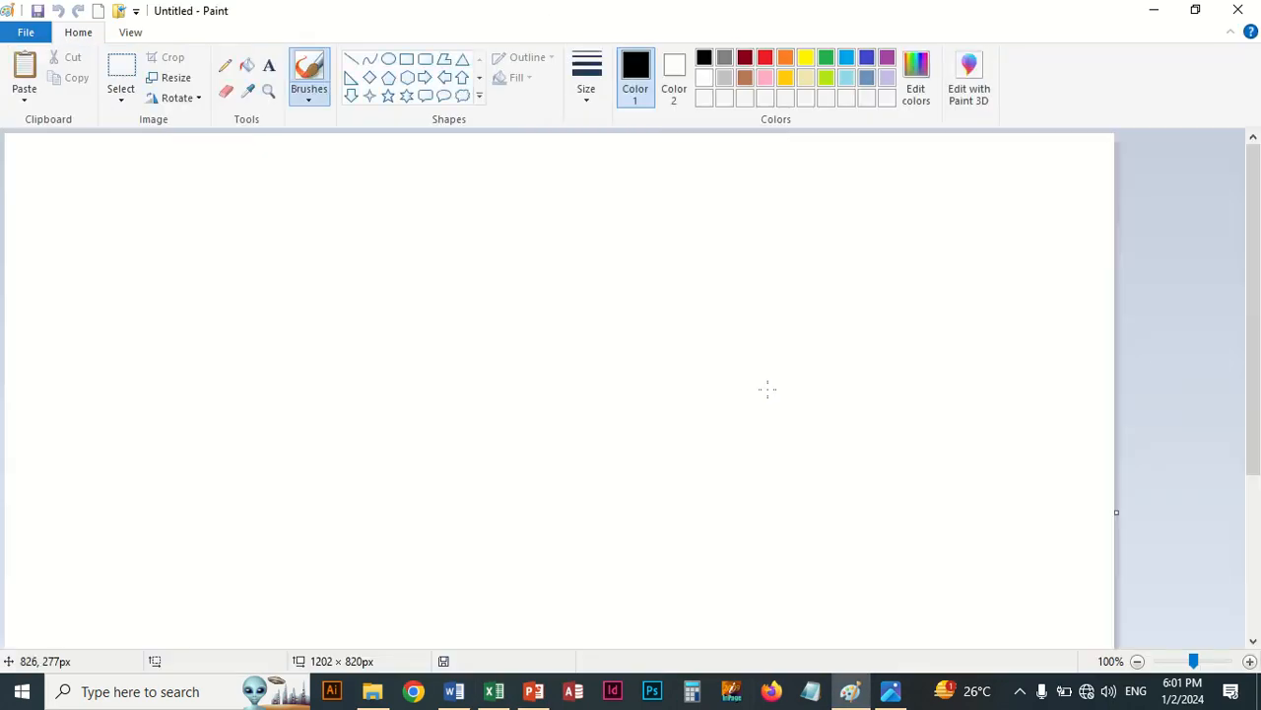
{"action": "key", "text": "ctrl+v"}
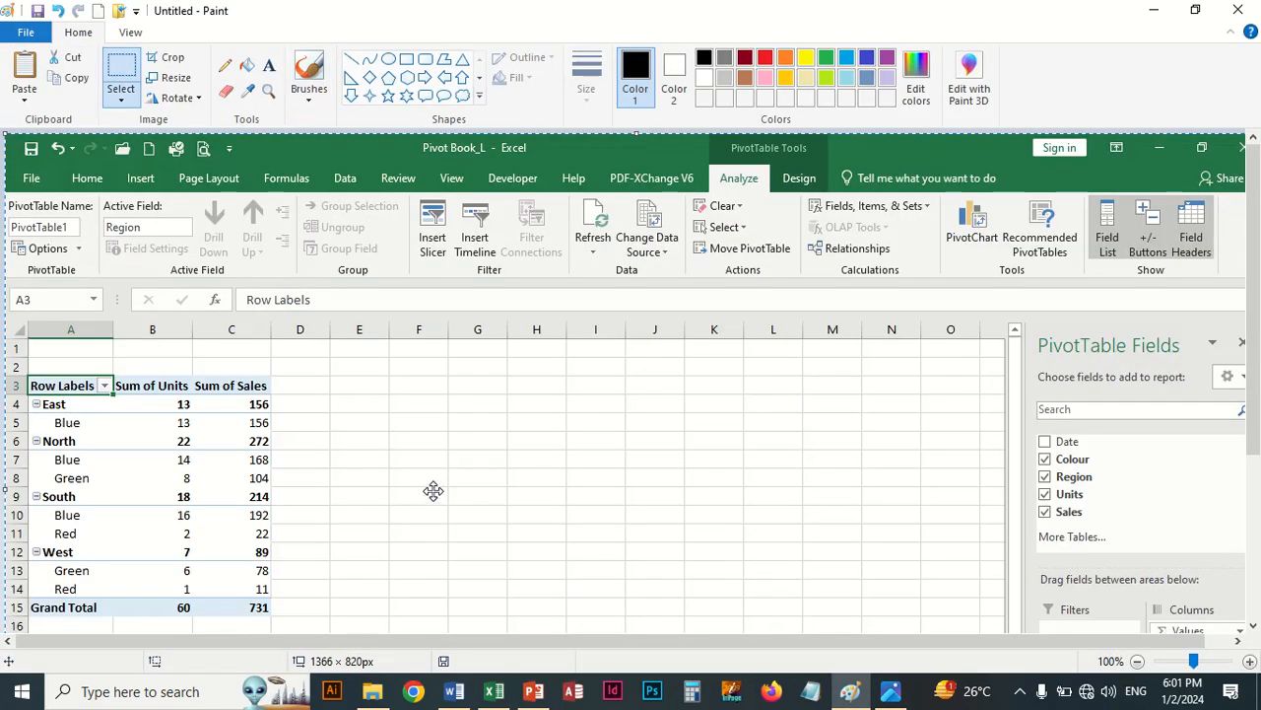
{"action": "left_click_drag", "start_coordinate": [434, 490], "coordinate": [578, 423]}
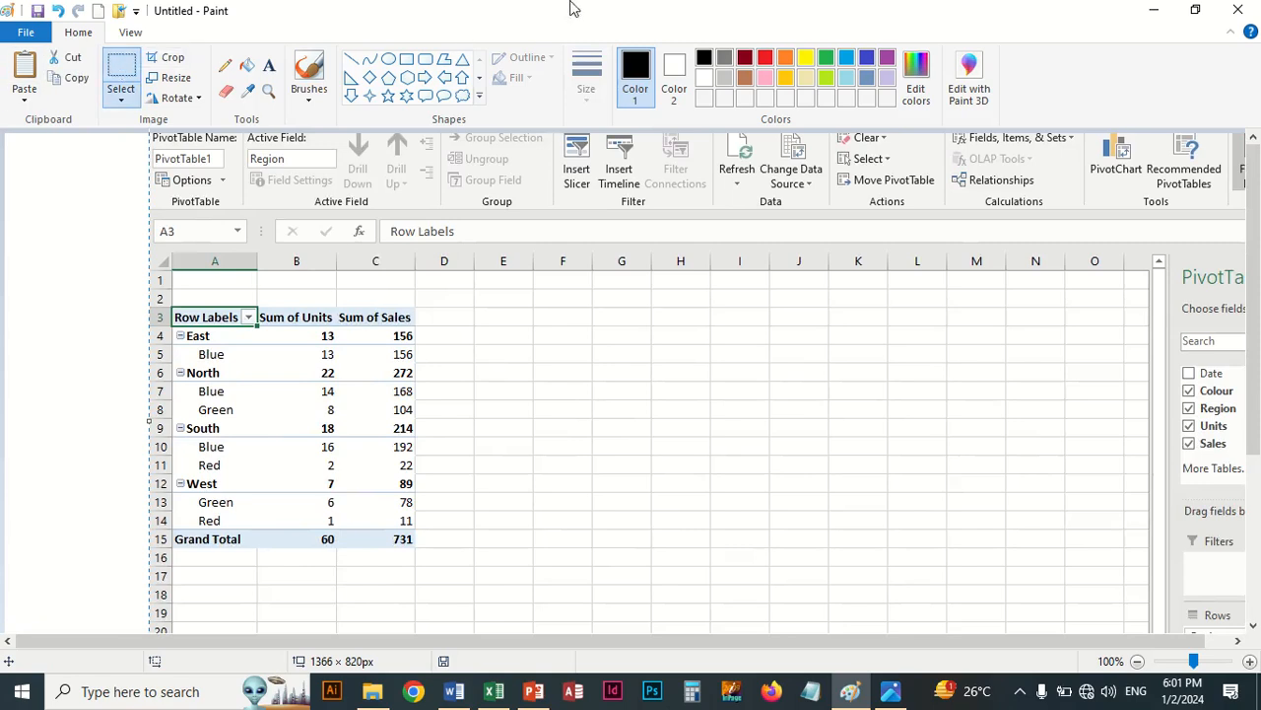
{"action": "mouse_move", "coordinate": [575, 32]}
{"action": "left_click", "coordinate": [503, 40]}
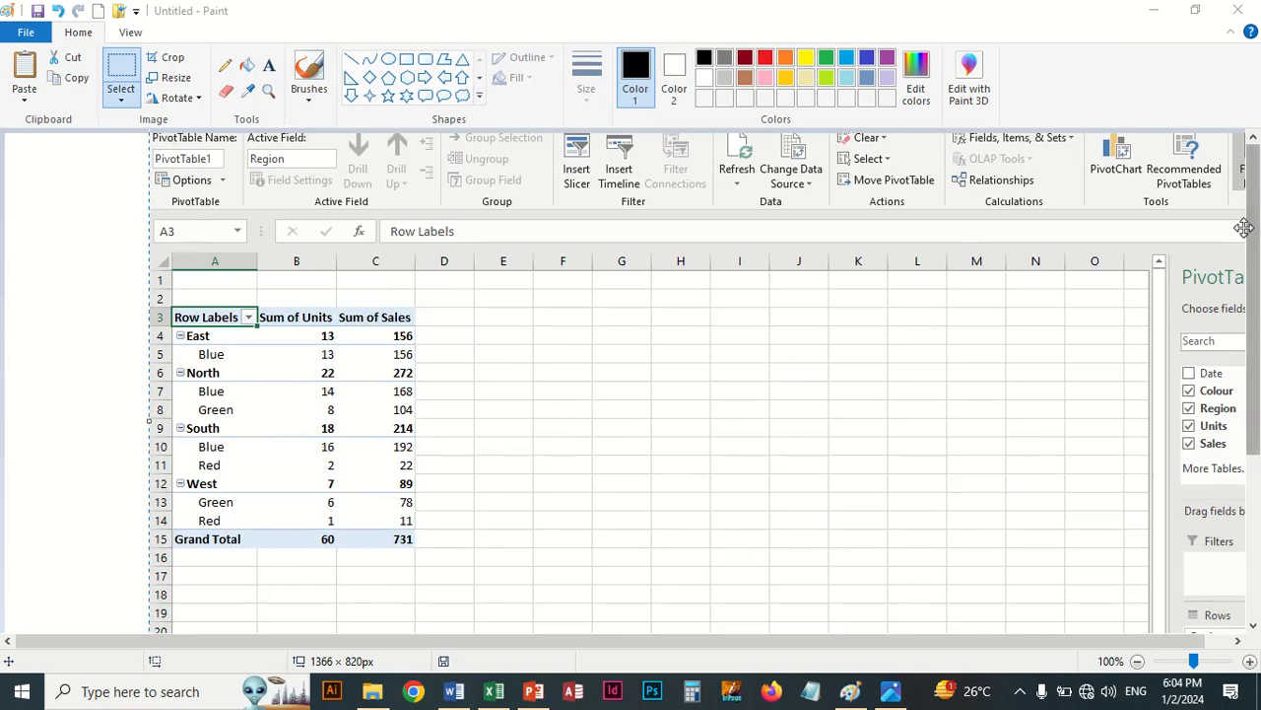
{"action": "left_click", "coordinate": [649, 386]}
{"action": "left_click_drag", "start_coordinate": [650, 387], "coordinate": [644, 315]}
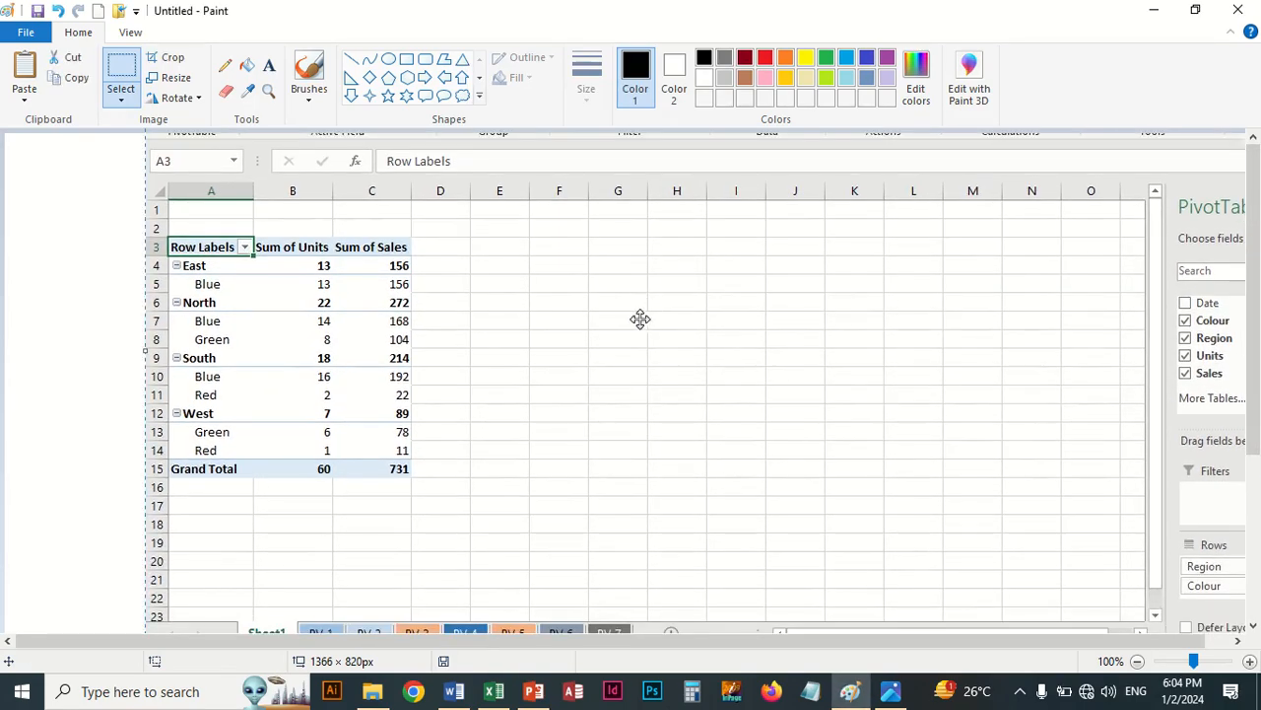
Crop the pasted screenshot to the PivotTable, about 302 by 296 px, copy the cropped picture and switch back to Excel
{"action": "left_click", "coordinate": [119, 75]}
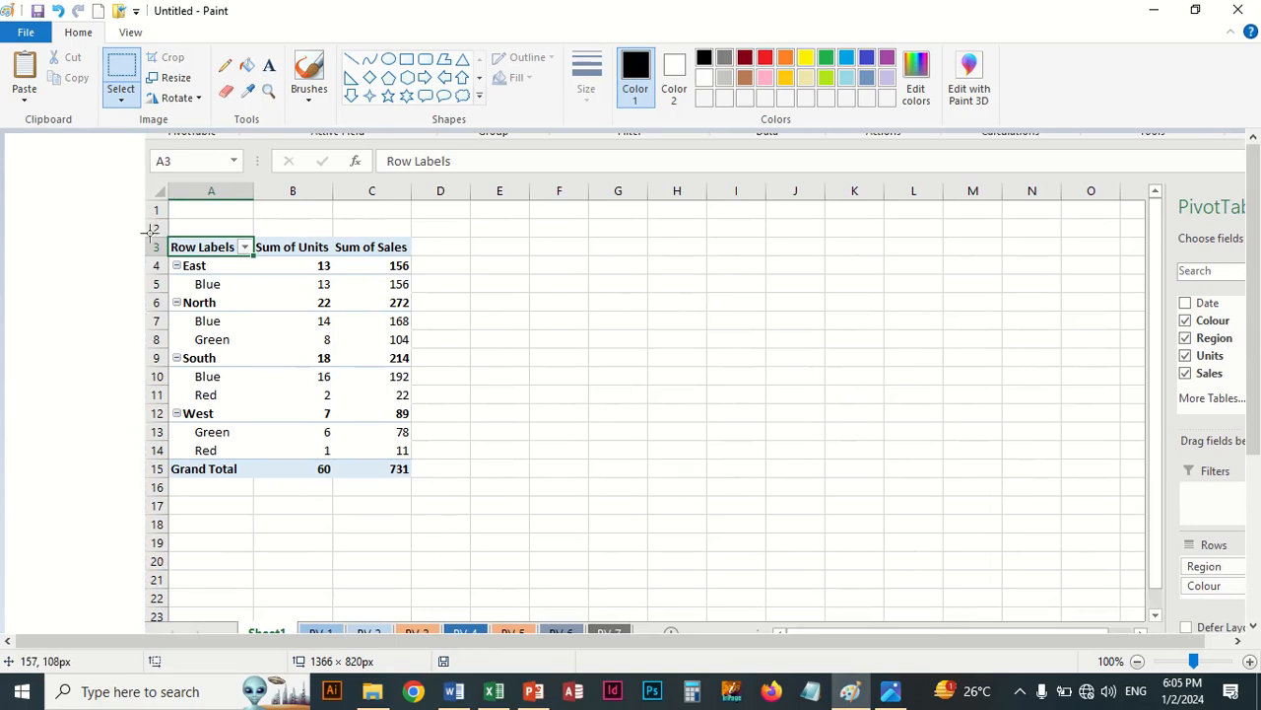
{"action": "mouse_move", "coordinate": [147, 216]}
{"action": "left_mouse_down"}
{"action": "mouse_move", "coordinate": [201, 241]}
{"action": "mouse_move", "coordinate": [410, 422]}
{"action": "mouse_move", "coordinate": [426, 490]}
{"action": "left_mouse_up"}
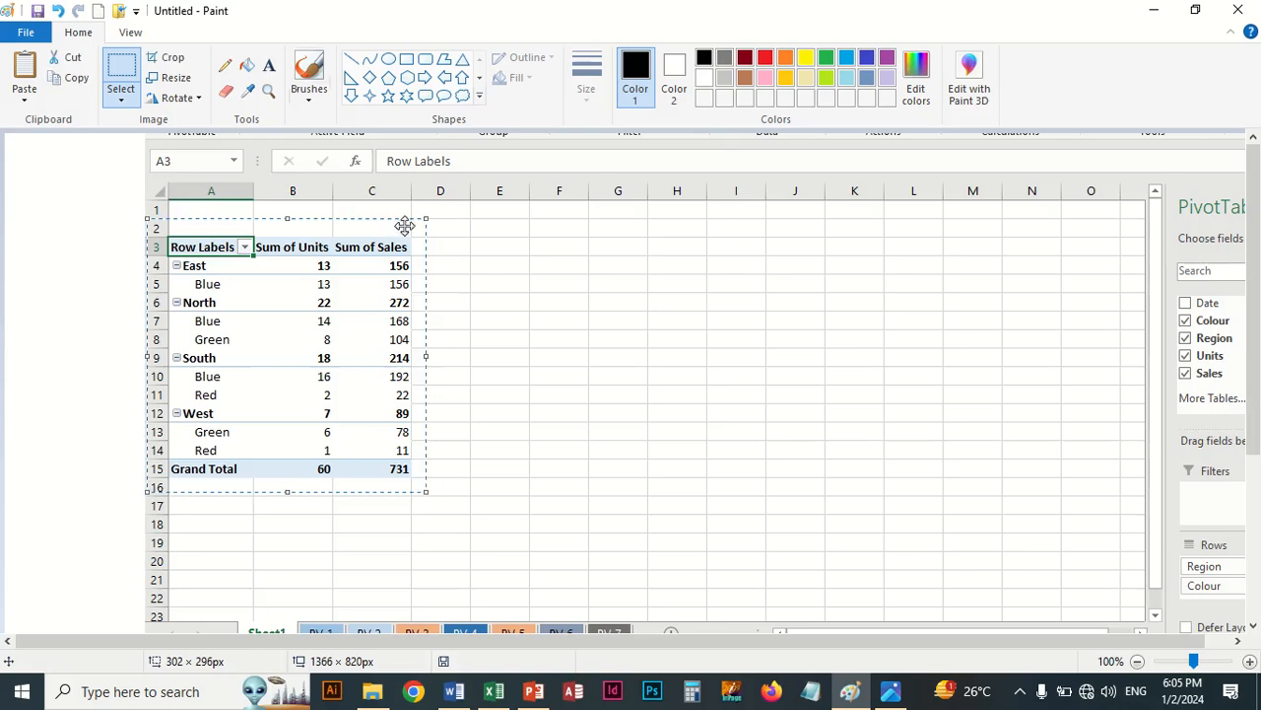
{"action": "left_click", "coordinate": [168, 57]}
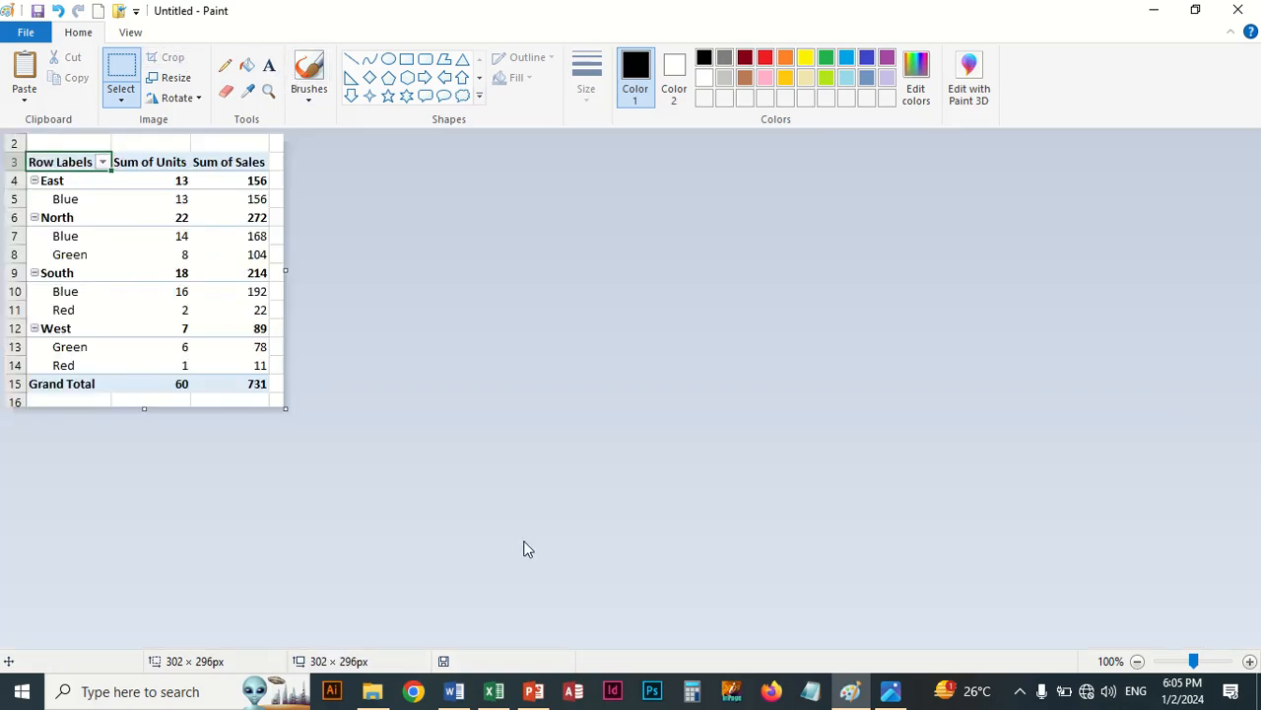
{"action": "key", "text": "ctrl+a"}
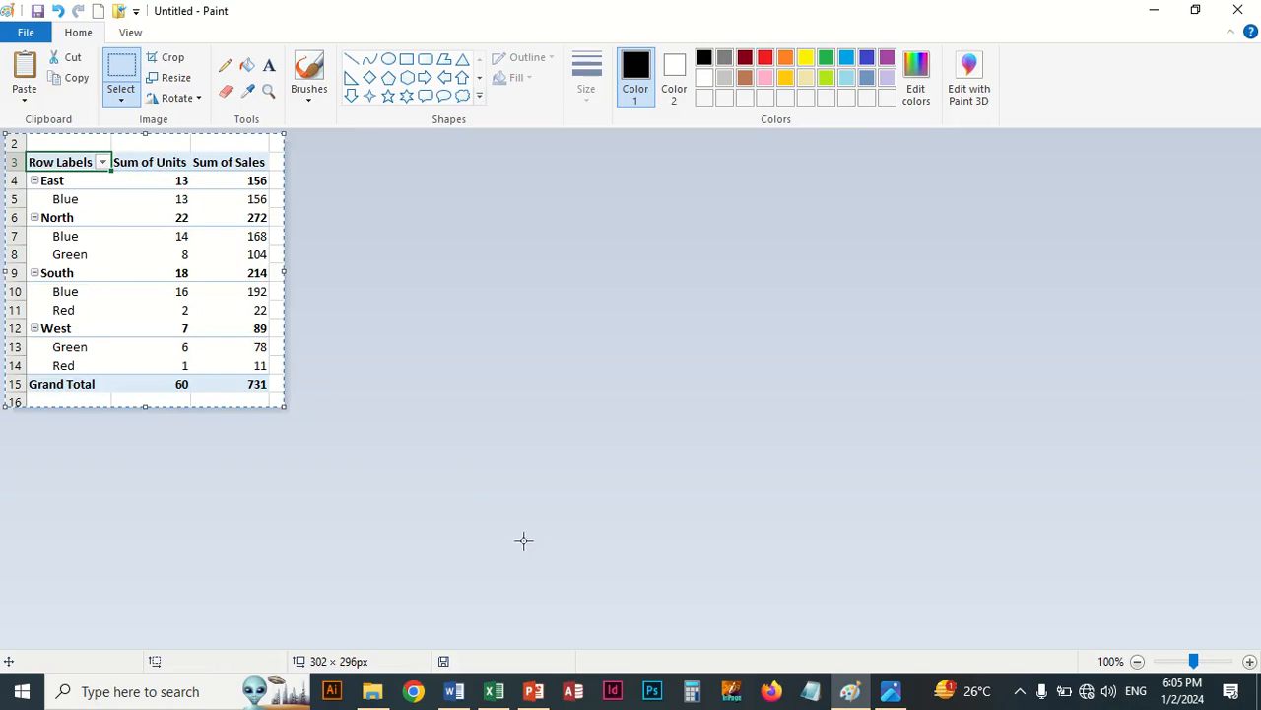
{"action": "left_click", "coordinate": [494, 692]}
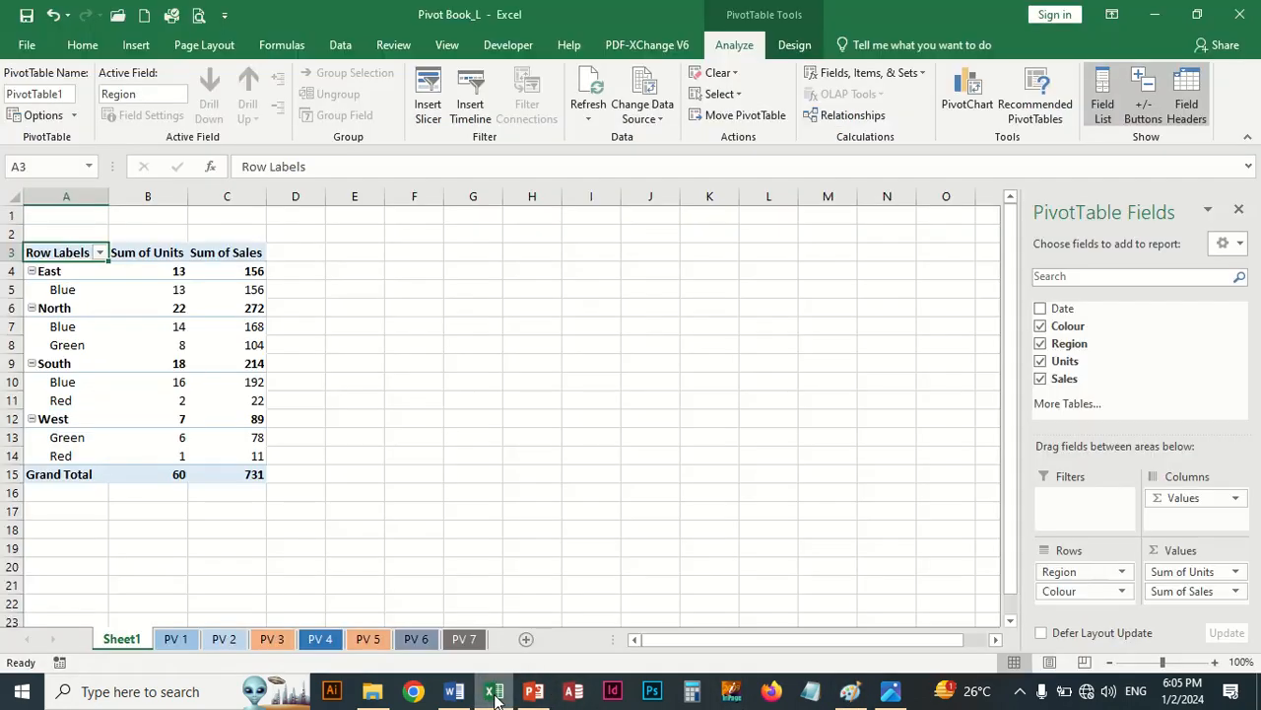
{"action": "left_click", "coordinate": [568, 380]}
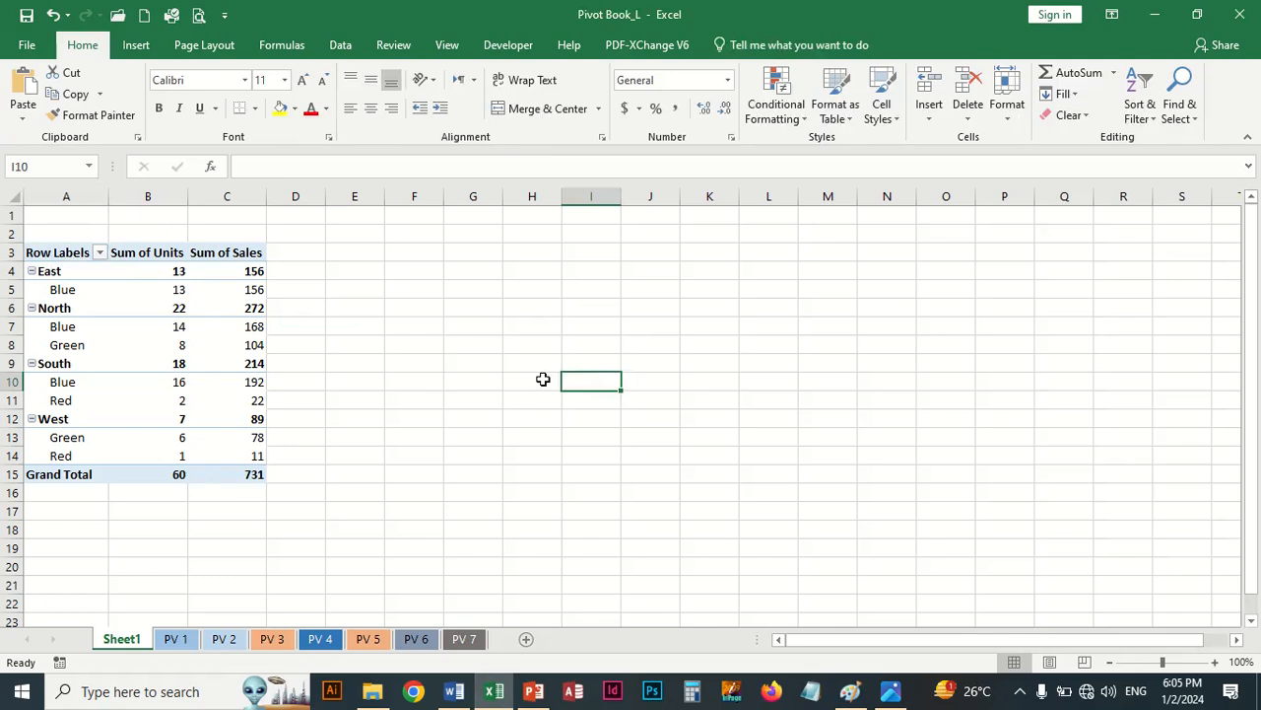
{"action": "key", "text": "ctrl+v"}
{"action": "left_click_drag", "start_coordinate": [220, 324], "coordinate": [646, 351]}
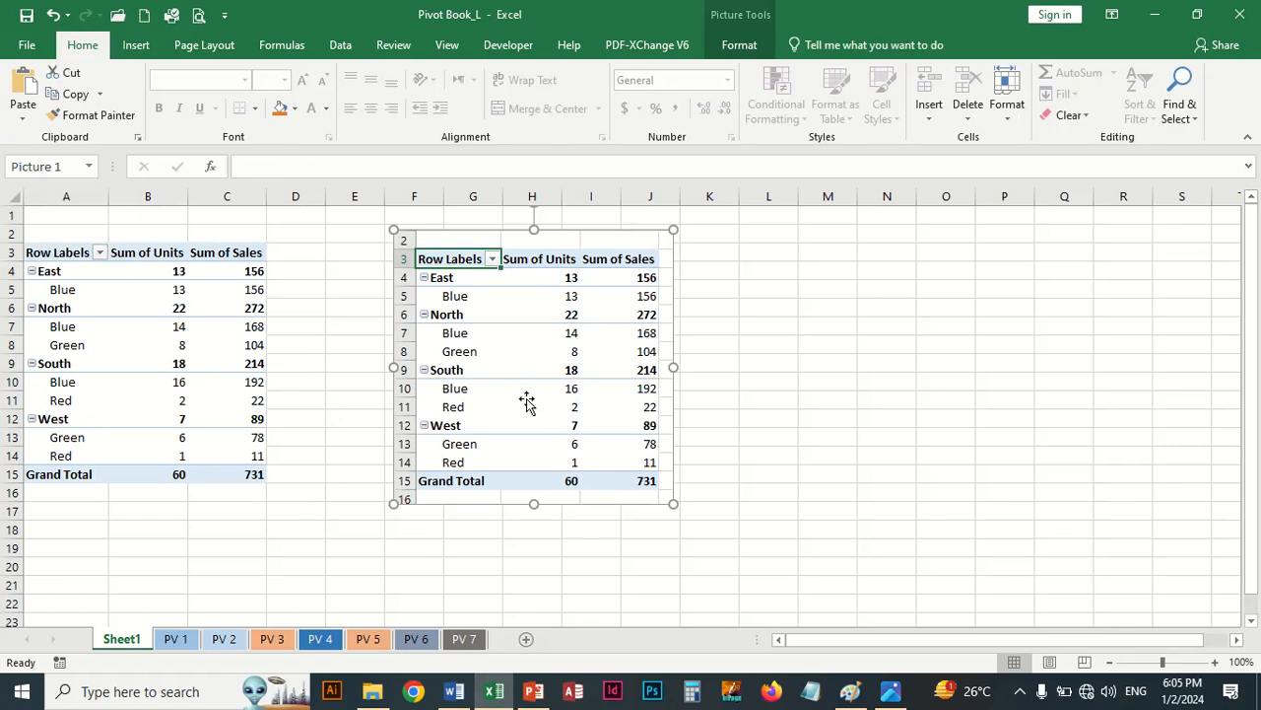
{"action": "key", "text": "Delete"}
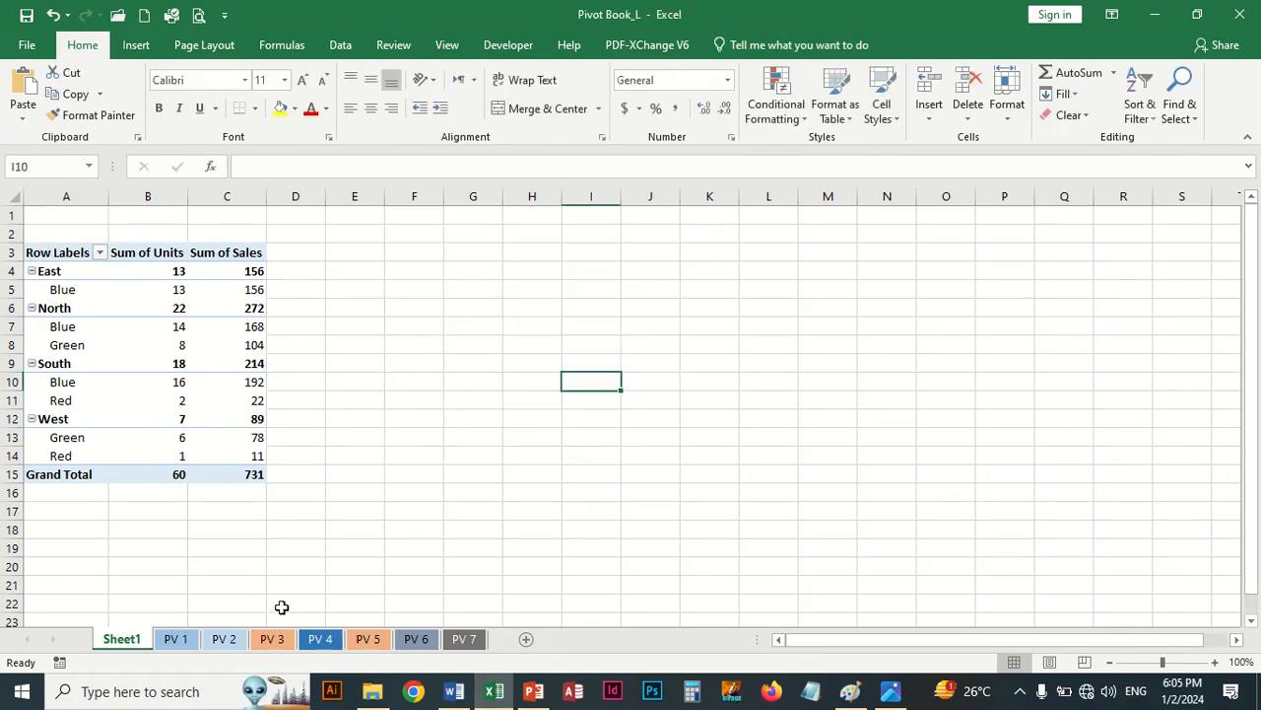
Paste the PivotTable picture on sheet PV 1 and place it beside the sample sales table, over columns G to K
{"action": "left_click", "coordinate": [175, 638]}
{"action": "left_click", "coordinate": [611, 411]}
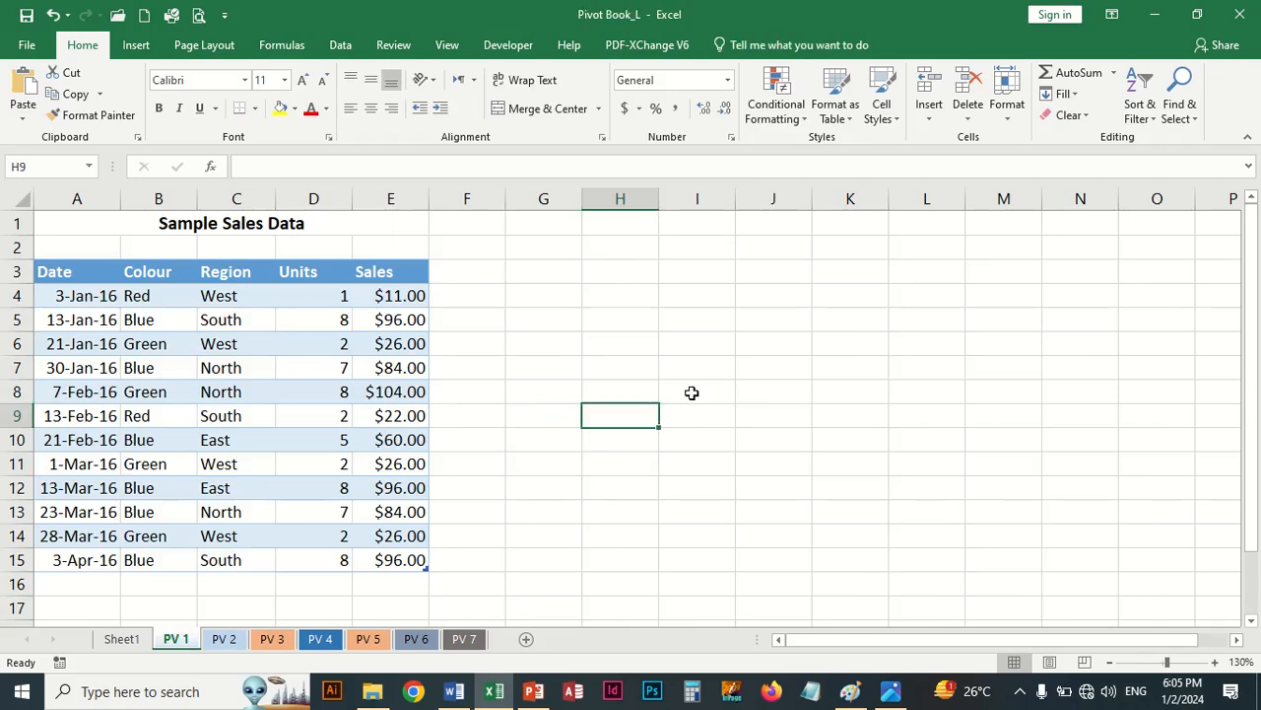
{"action": "key", "text": "ctrl+v"}
{"action": "left_click_drag", "start_coordinate": [742, 500], "coordinate": [670, 366]}
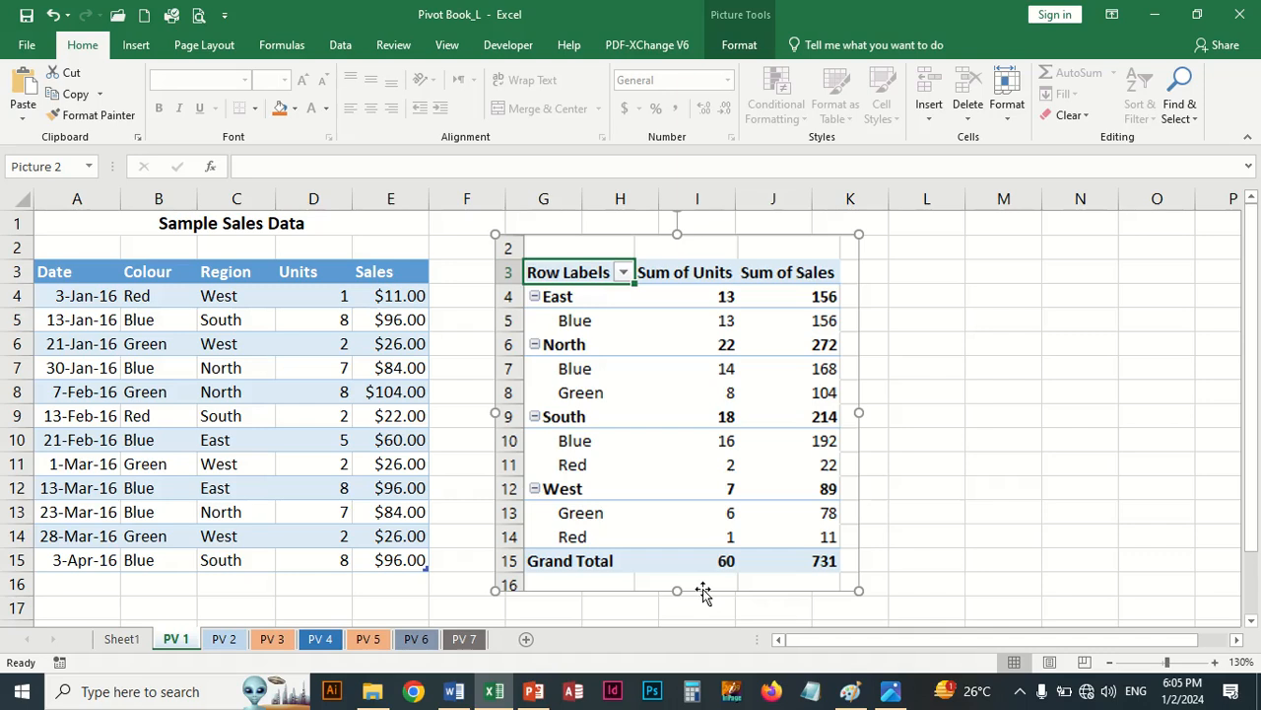
Delete the PivotTable picture beside the order data on sheet PV 2
{"action": "left_click", "coordinate": [225, 639]}
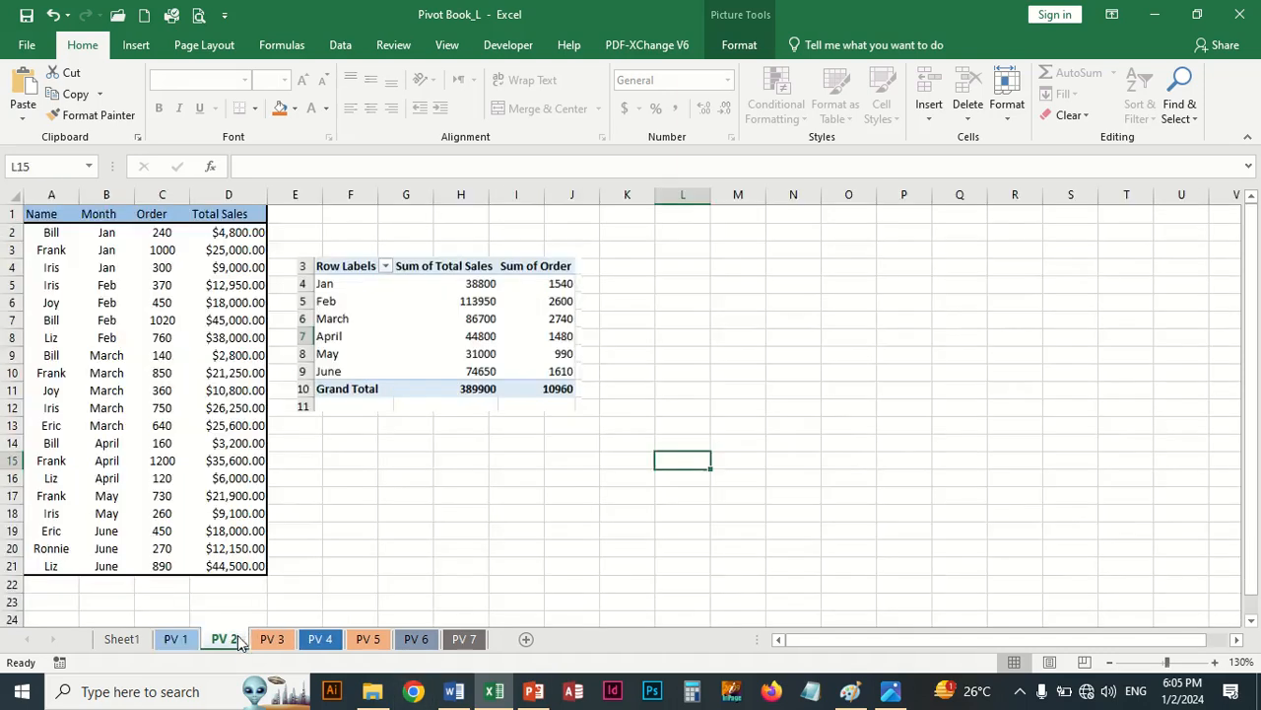
{"action": "left_click", "coordinate": [451, 328]}
{"action": "key", "text": "Delete"}
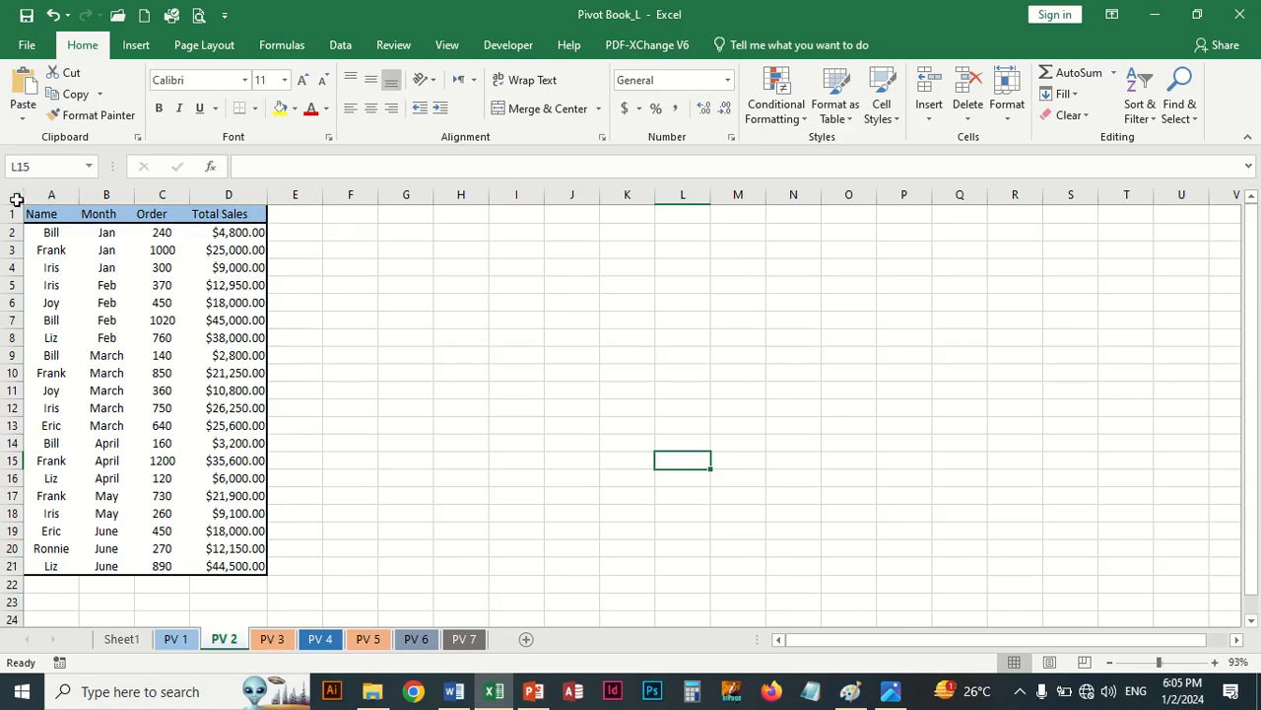
Widen columns A to D on sheet PV 2 to one equal width that fits the Total Sales amounts
{"action": "left_click_drag", "start_coordinate": [39, 196], "coordinate": [247, 194]}
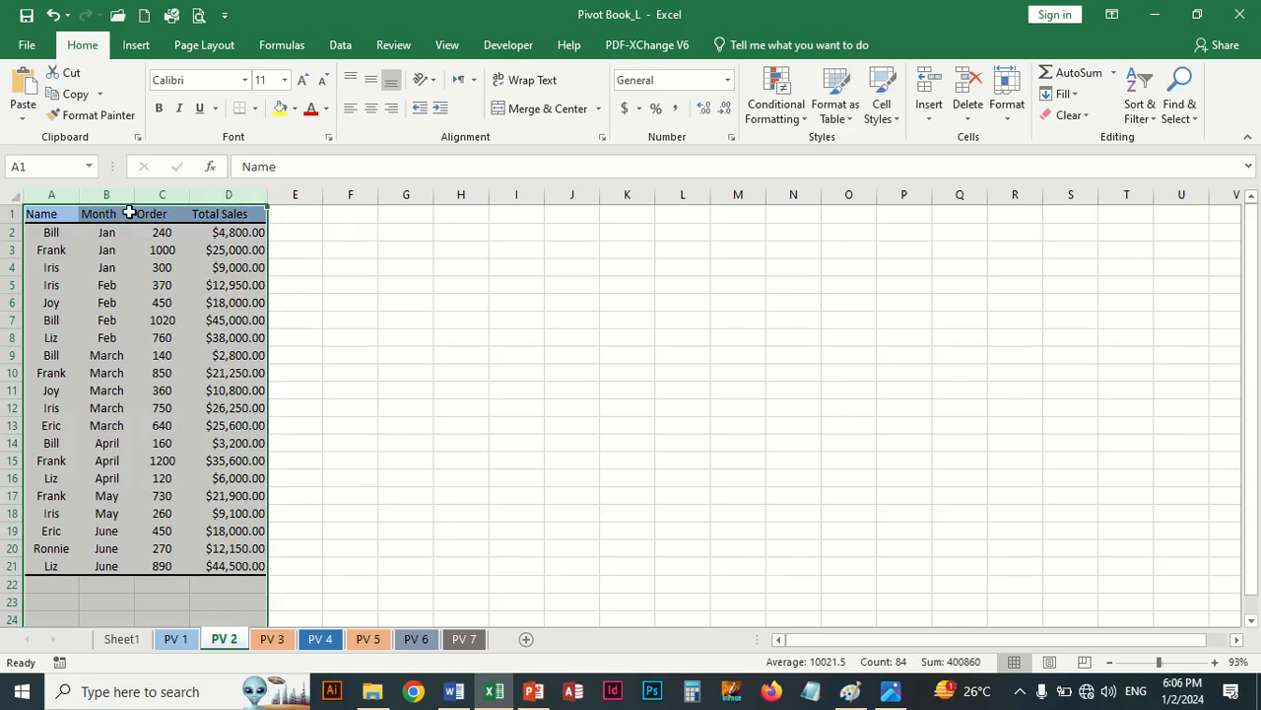
{"action": "double_click", "coordinate": [78, 194]}
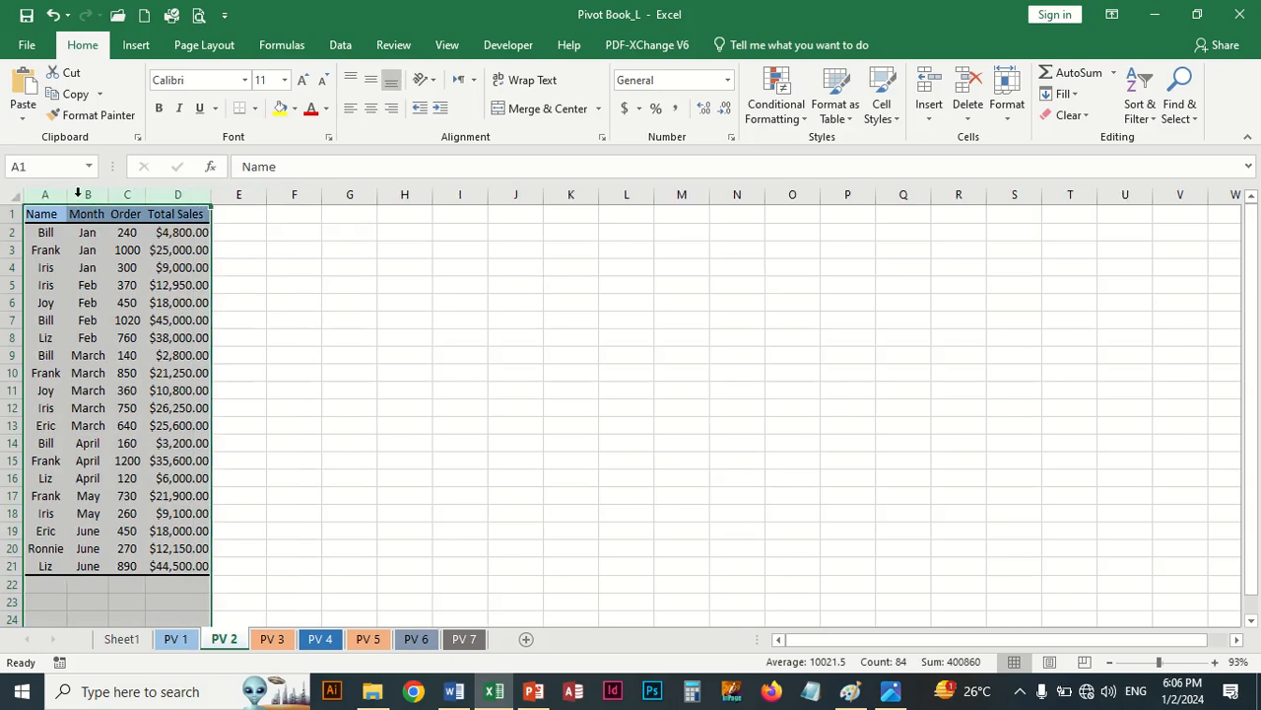
{"action": "left_click_drag", "start_coordinate": [67, 194], "coordinate": [84, 191]}
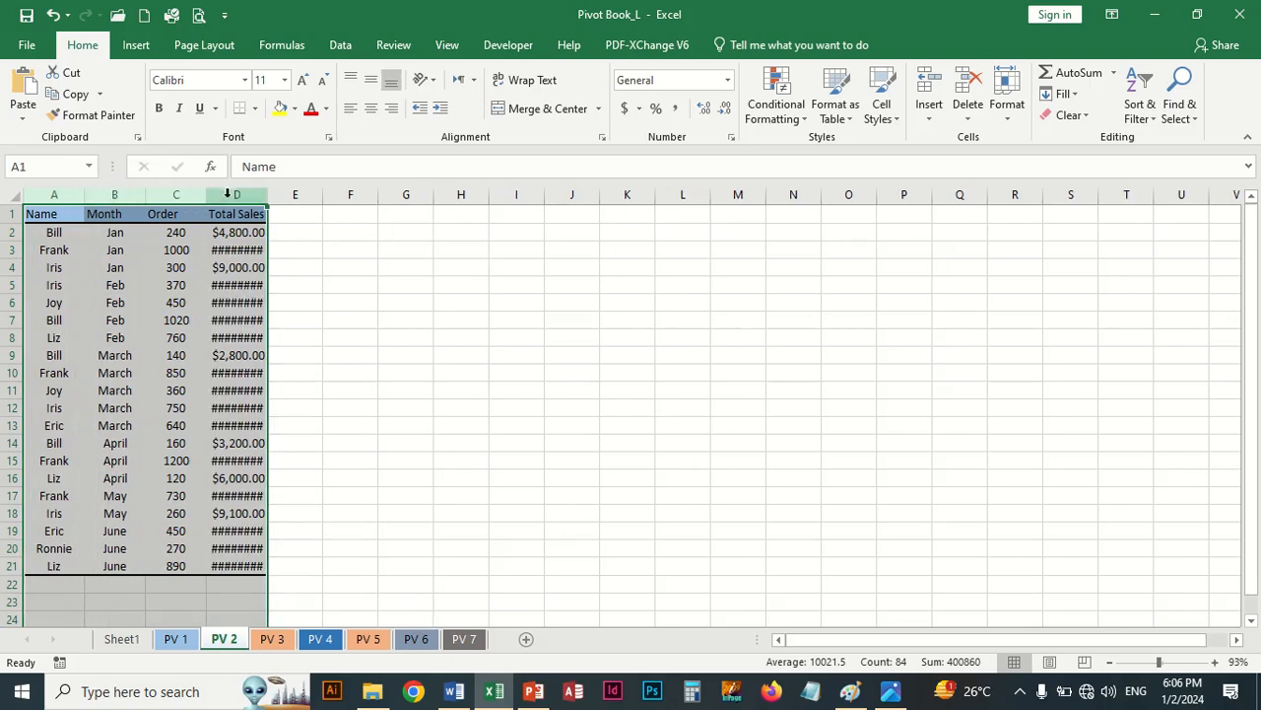
{"action": "left_click_drag", "start_coordinate": [208, 195], "coordinate": [221, 195]}
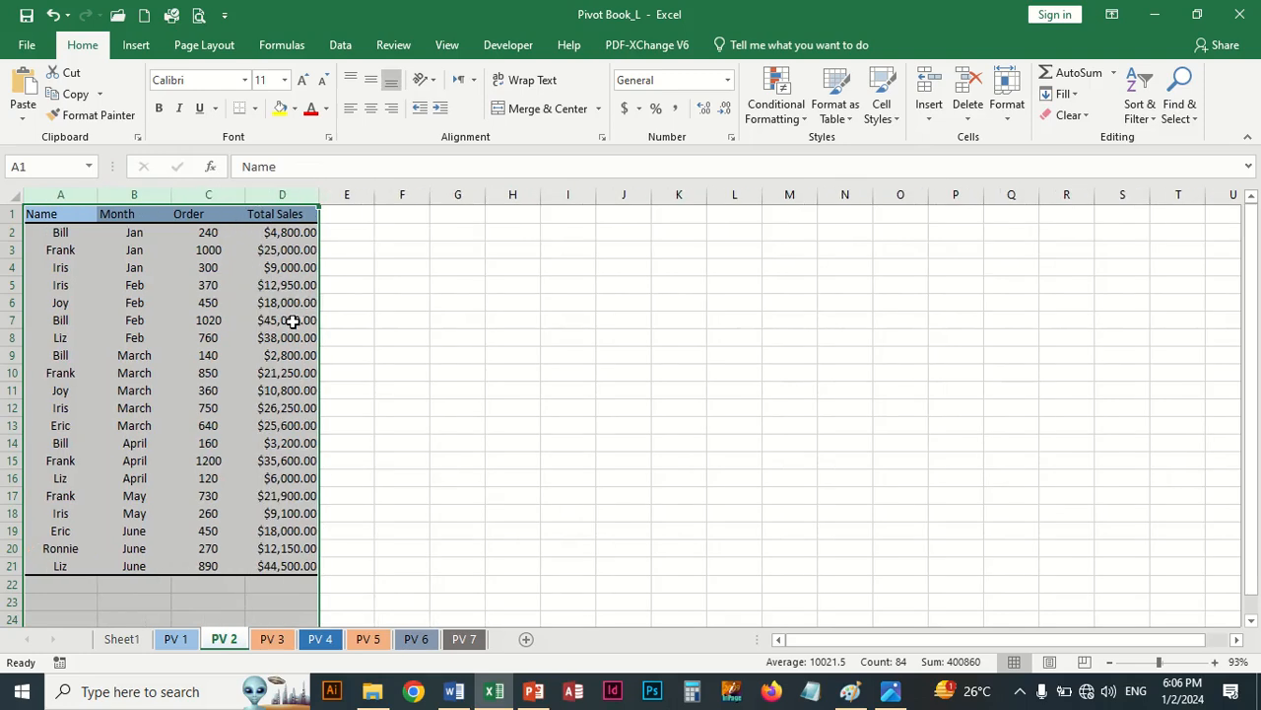
{"action": "left_click", "coordinate": [379, 356]}
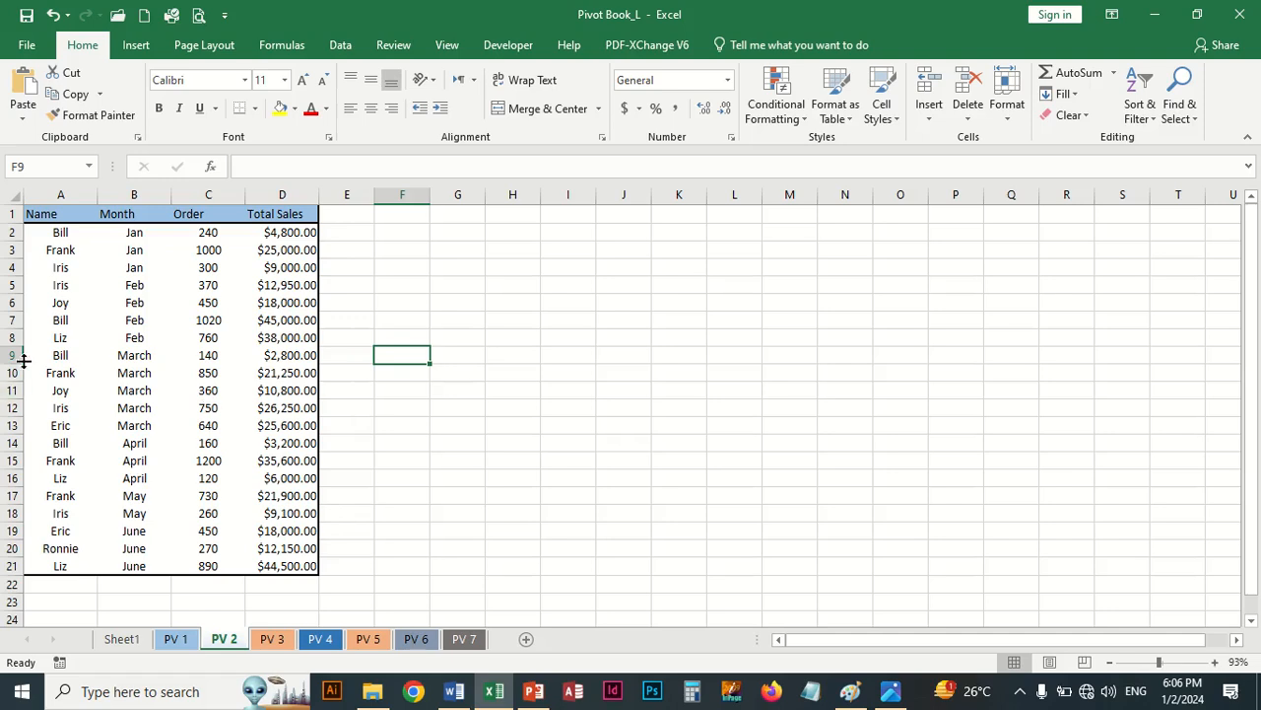
{"action": "left_click", "coordinate": [128, 335]}
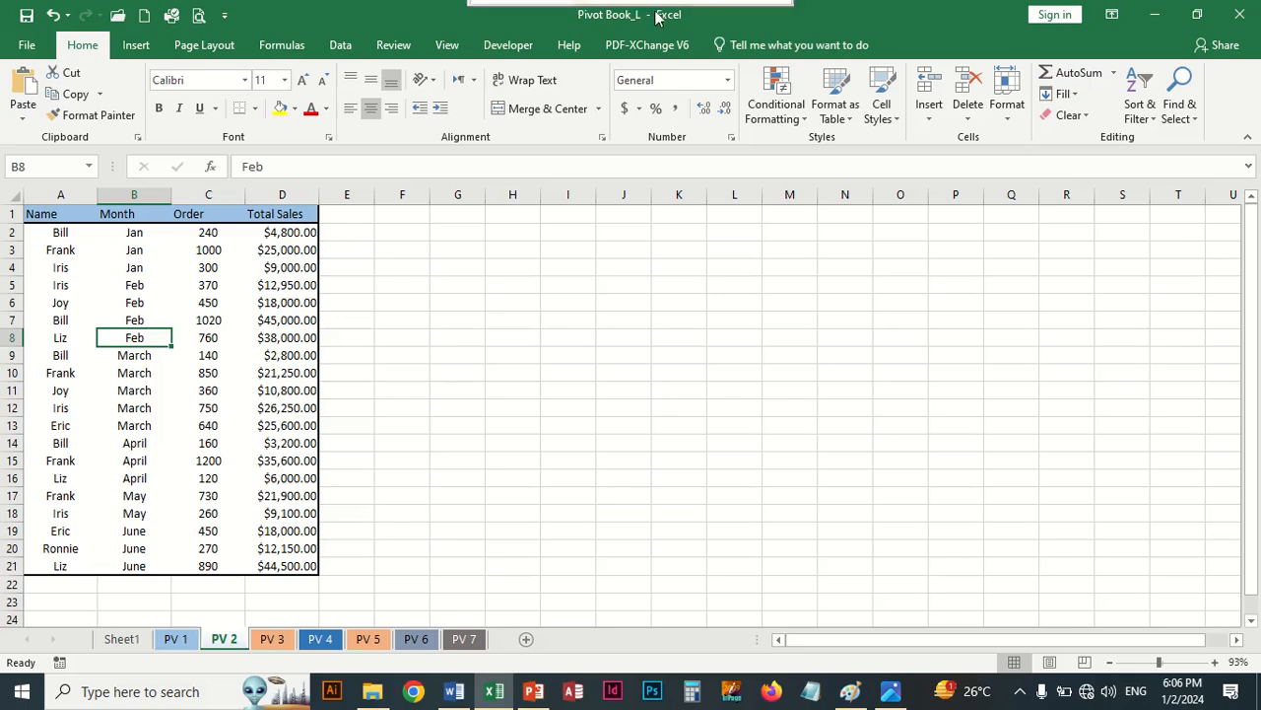
{"action": "left_click", "coordinate": [136, 45]}
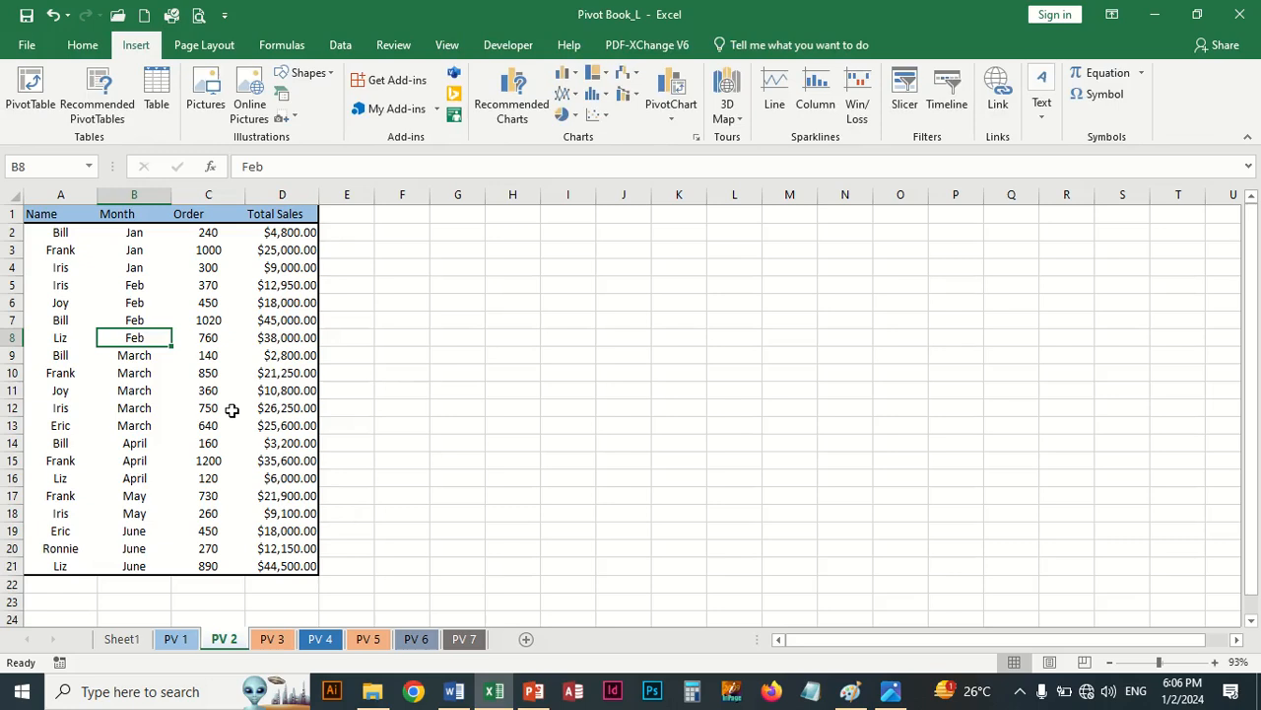
{"action": "left_click", "coordinate": [83, 46]}
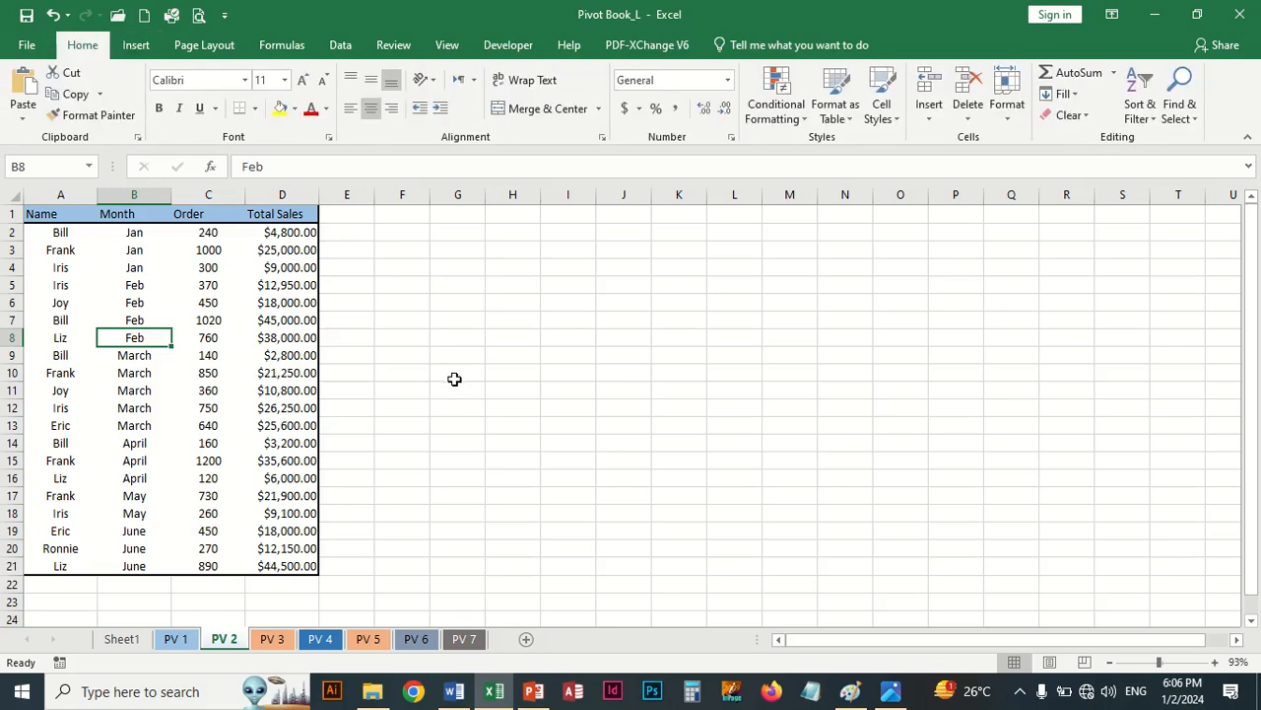
{"action": "left_click", "coordinate": [890, 691]}
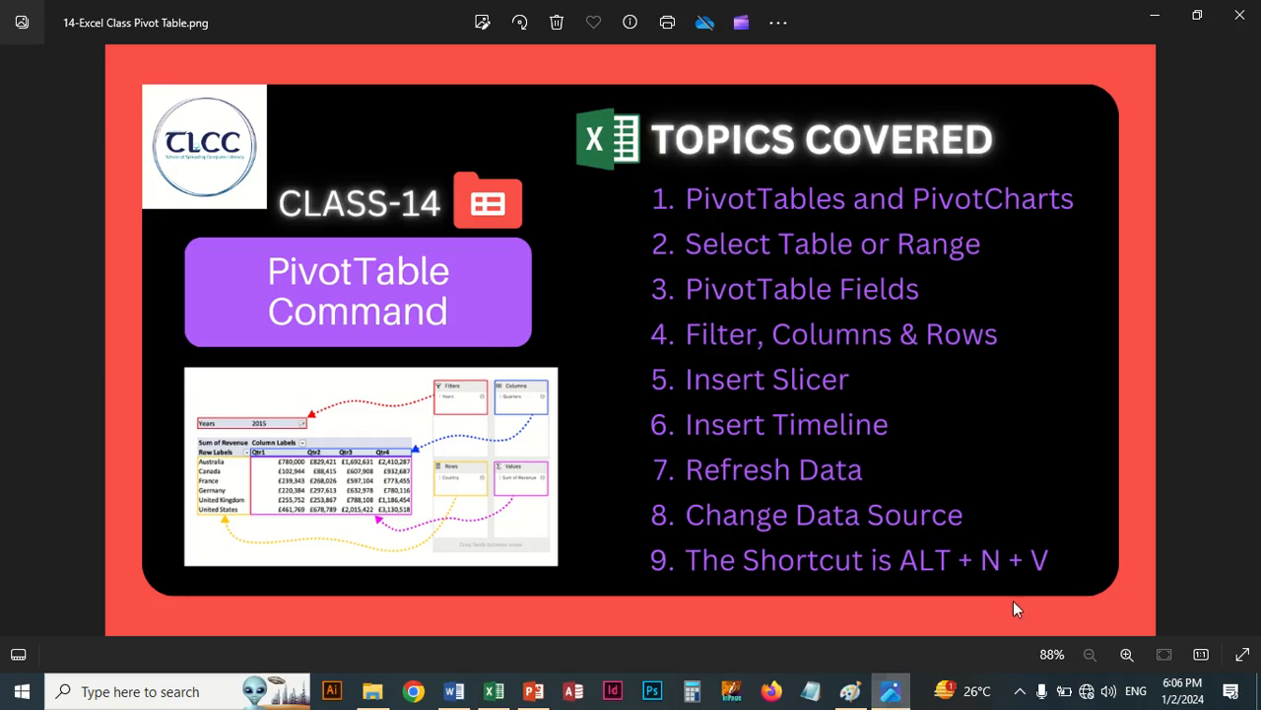
{"action": "left_click", "coordinate": [890, 694]}
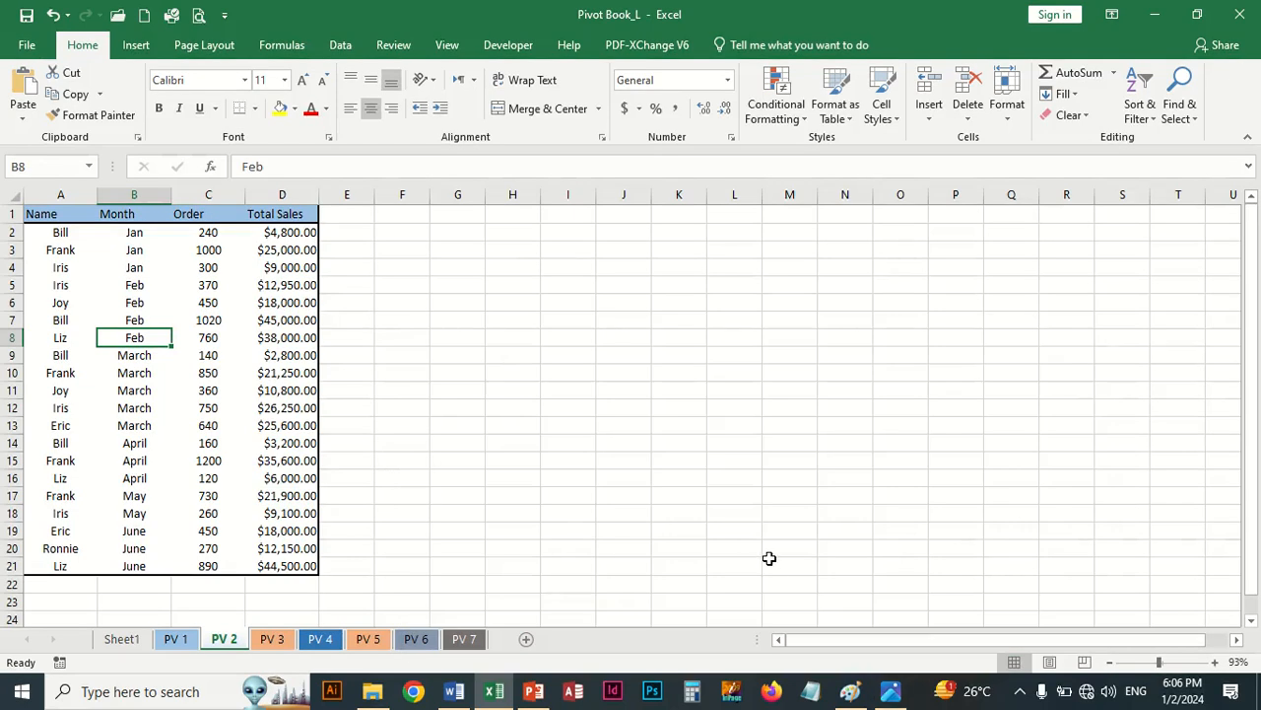
{"action": "key", "text": "alt"}
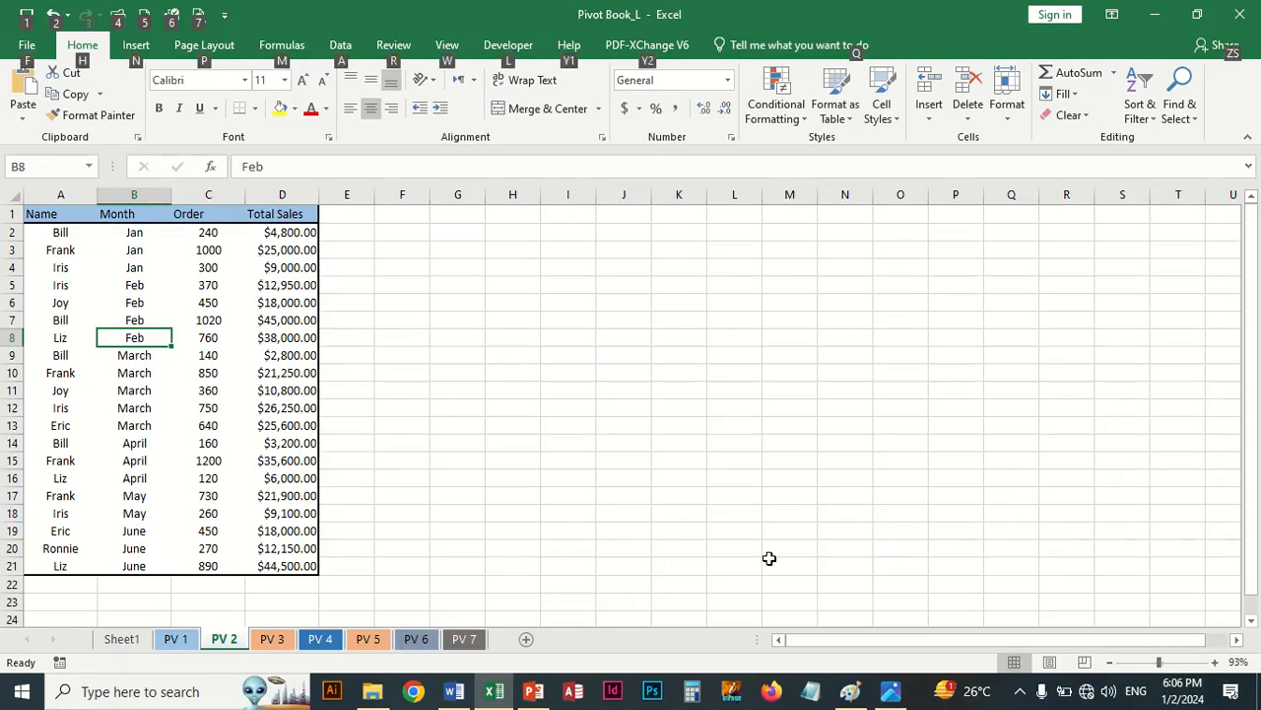
{"action": "key", "text": "n"}
{"action": "key", "text": "v"}
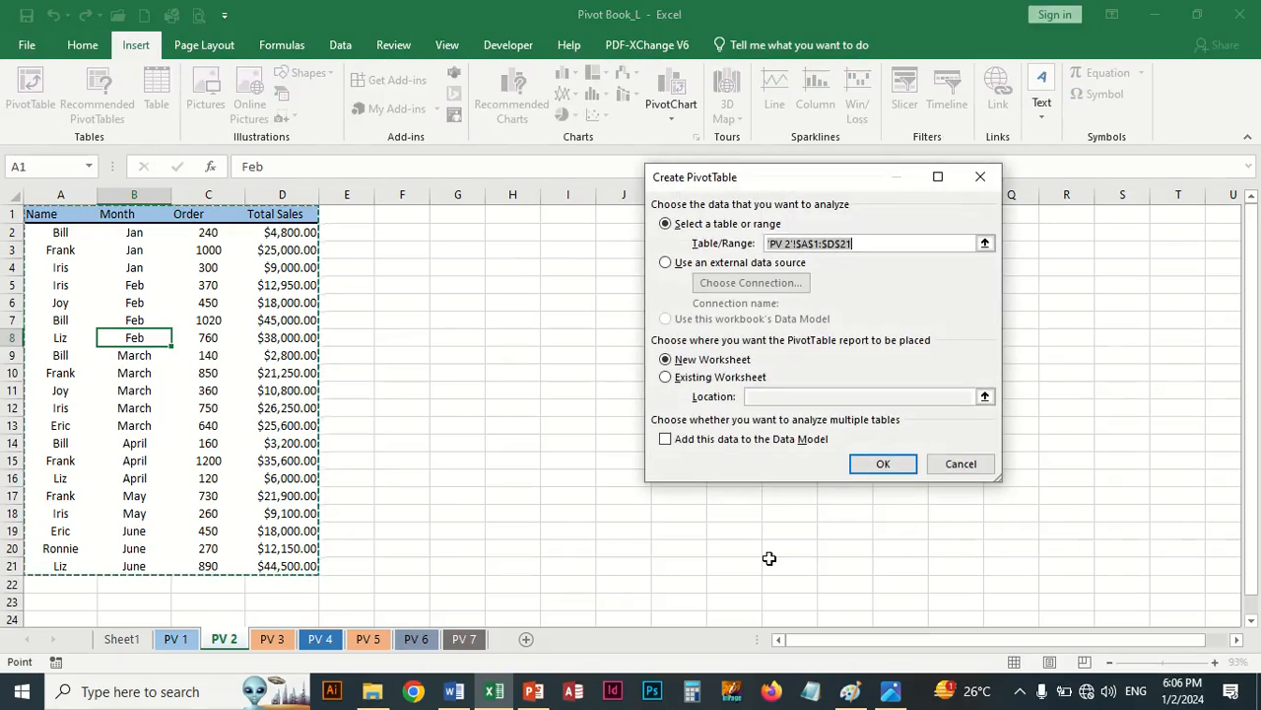
{"action": "left_click", "coordinate": [961, 463]}
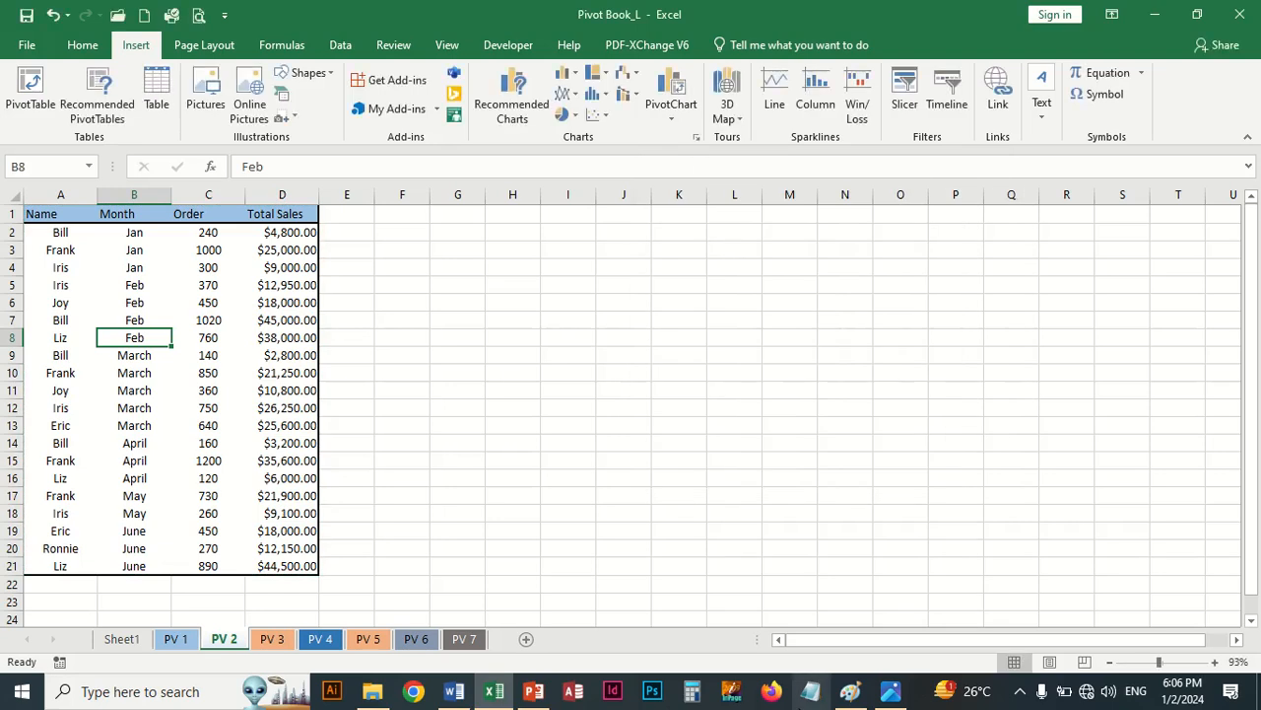
{"action": "key", "text": "alt+n"}
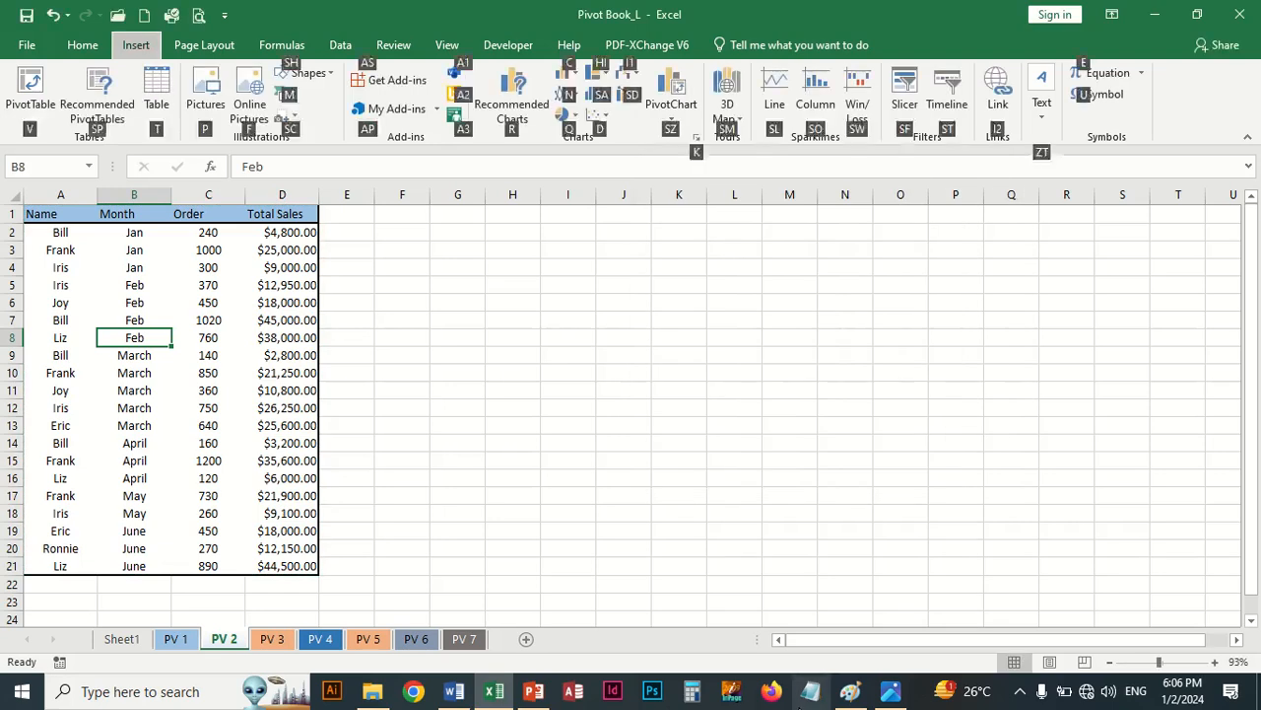
{"action": "key", "text": "n"}
{"action": "key", "text": "1"}
{"action": "left_click", "coordinate": [1018, 414]}
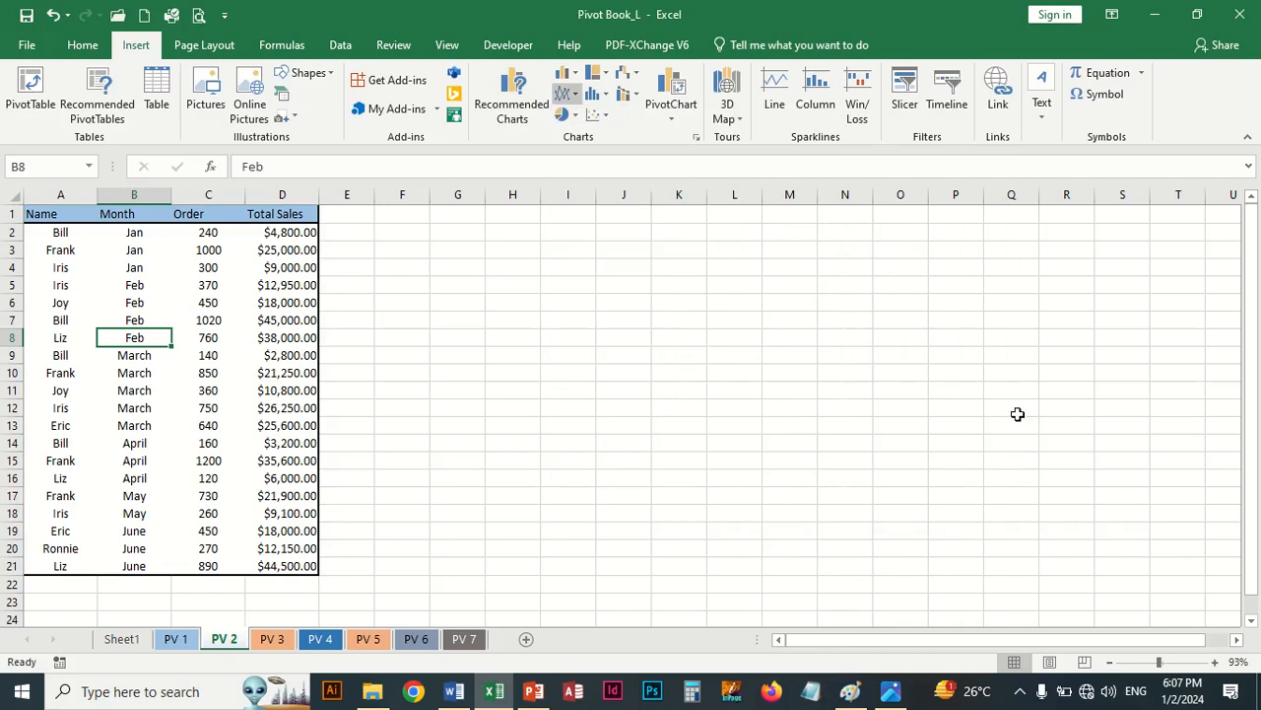
{"action": "left_click", "coordinate": [662, 353]}
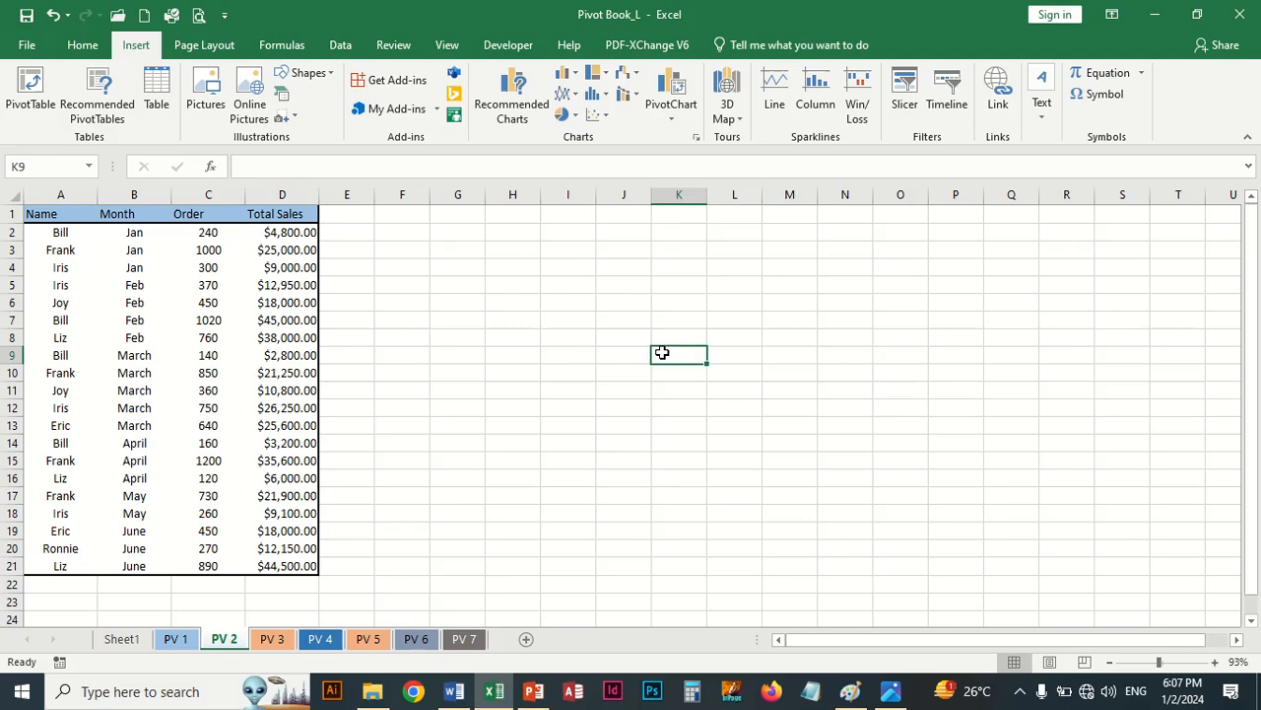
{"action": "key", "text": "alt+n"}
{"action": "key", "text": "n"}
{"action": "key", "text": "1"}
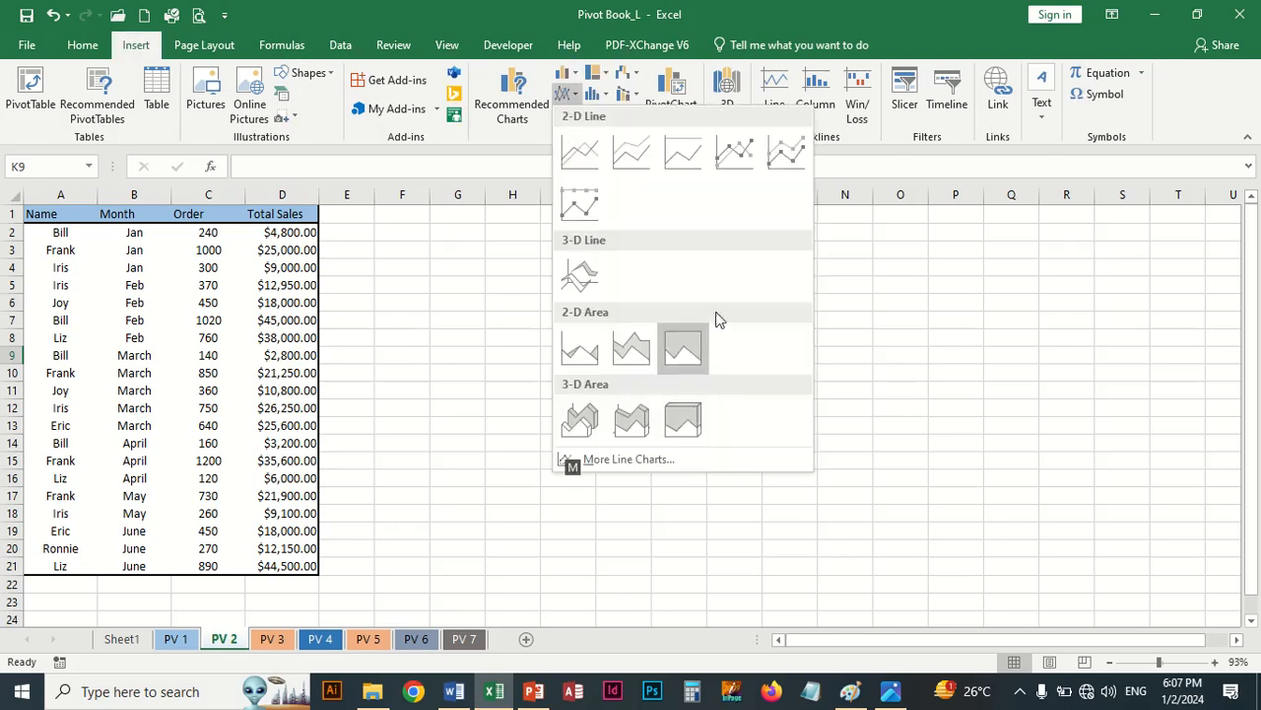
{"action": "left_click", "coordinate": [864, 352]}
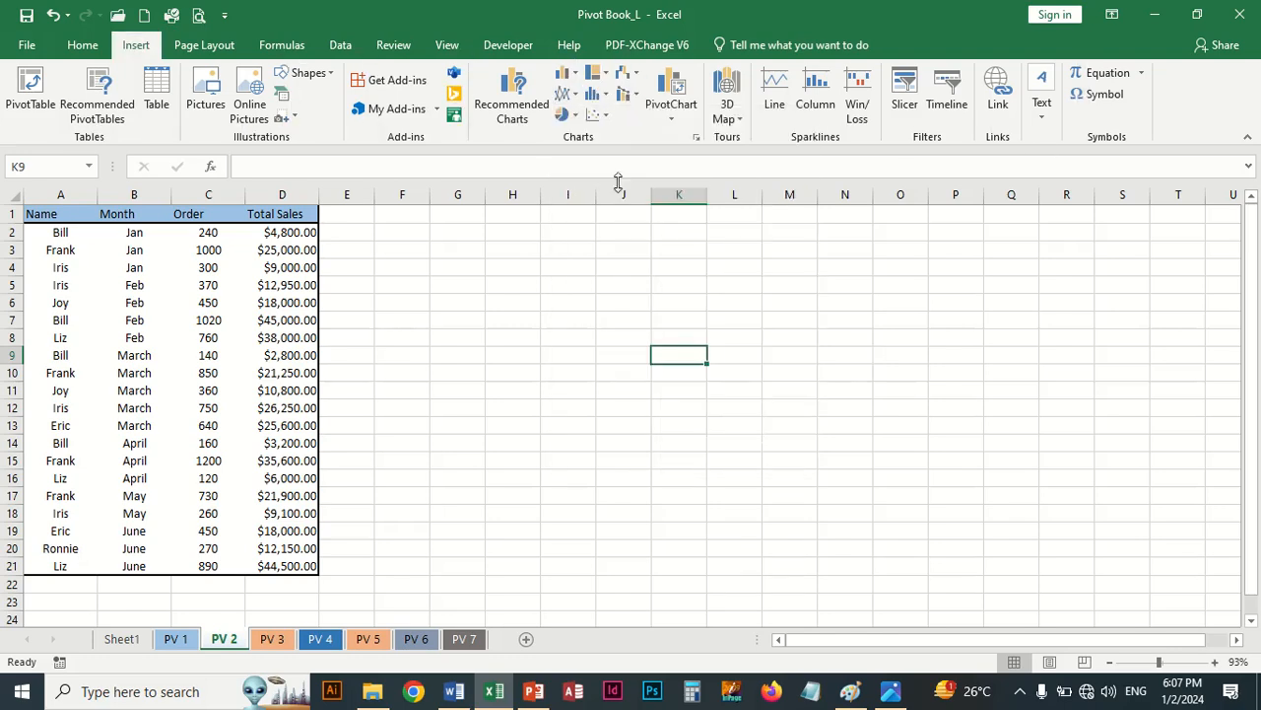
Try to create a PivotTable at empty cell J2 on sheet PV 2 without a source range, then cancel it
{"action": "left_click", "coordinate": [602, 240]}
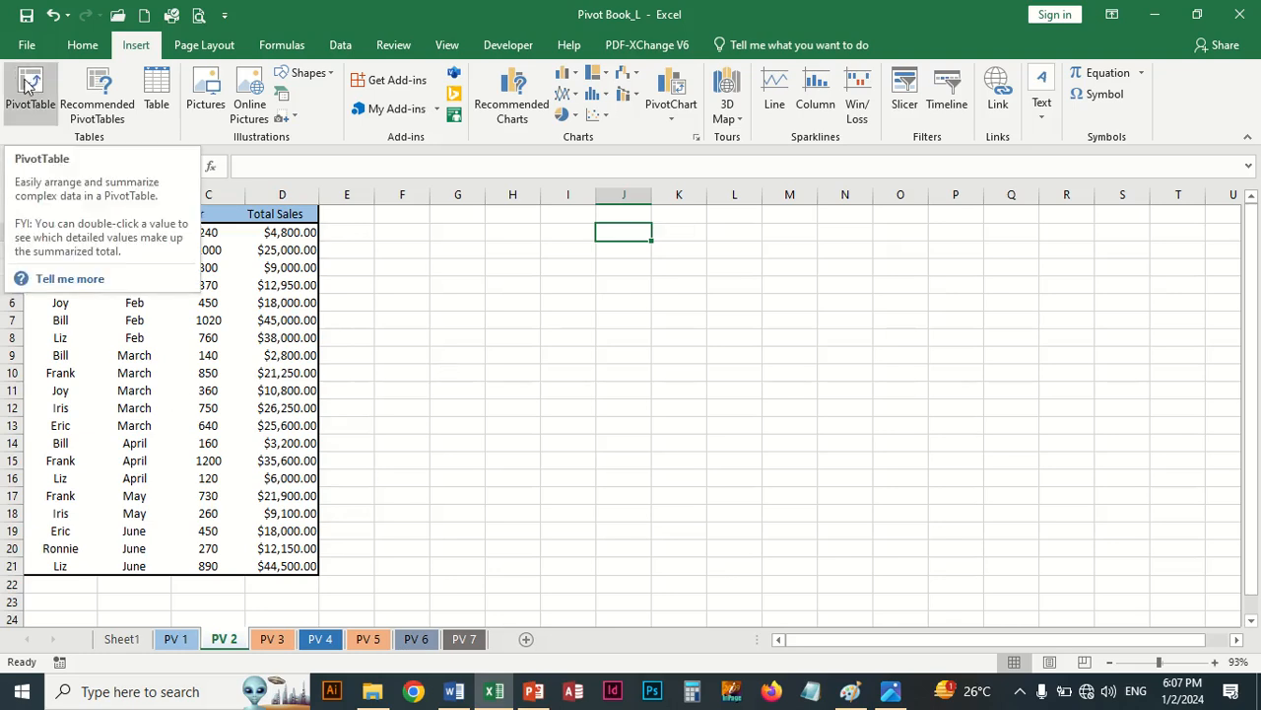
{"action": "left_click", "coordinate": [29, 86]}
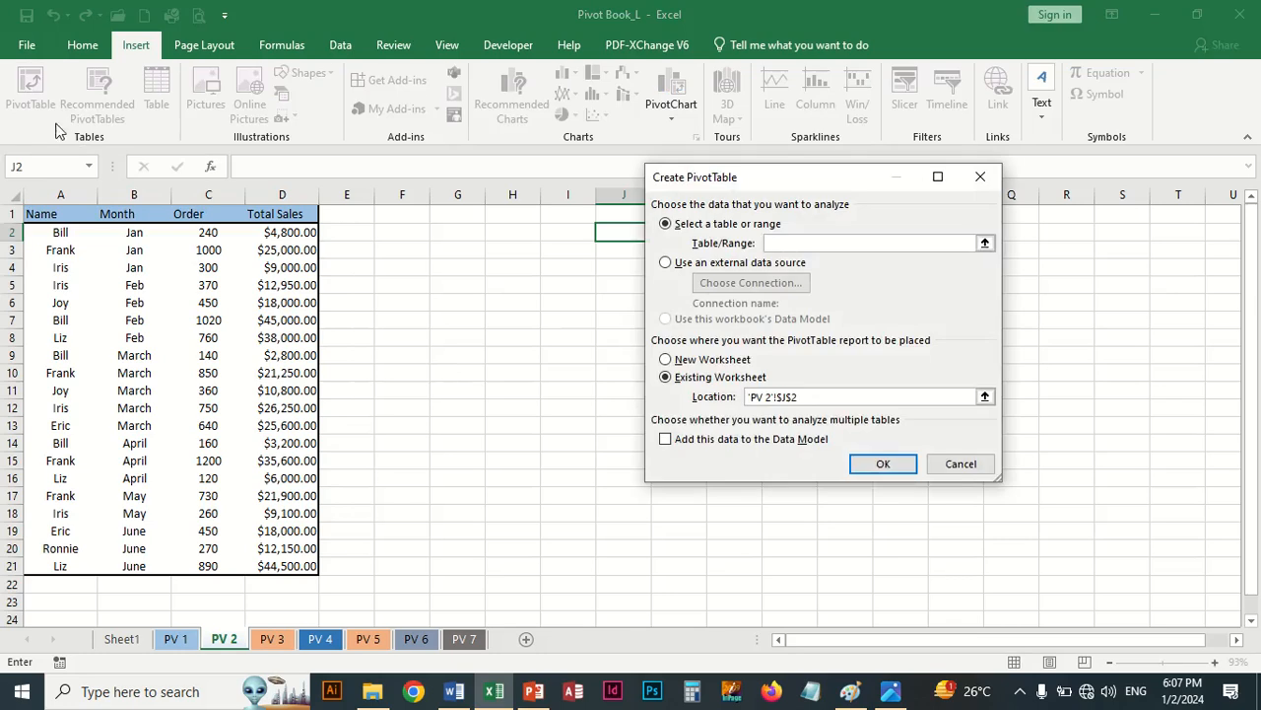
{"action": "left_click_drag", "start_coordinate": [777, 188], "coordinate": [735, 246]}
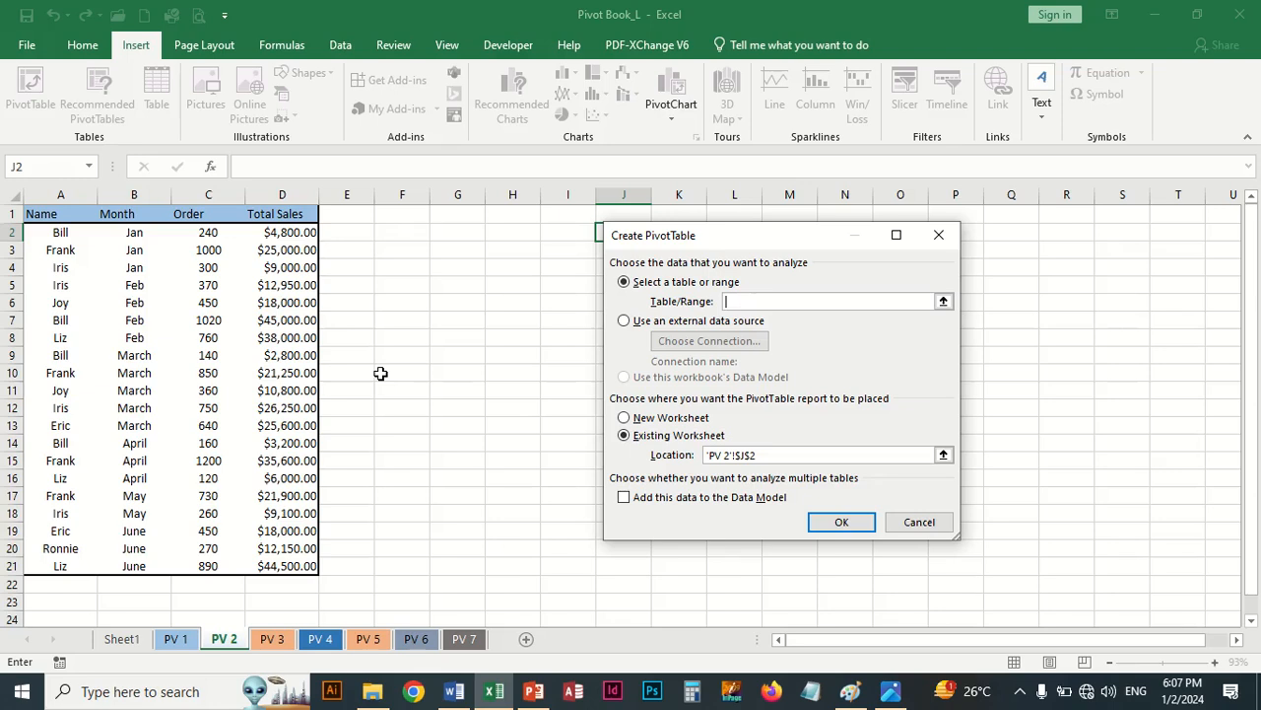
{"action": "left_click", "coordinate": [833, 525]}
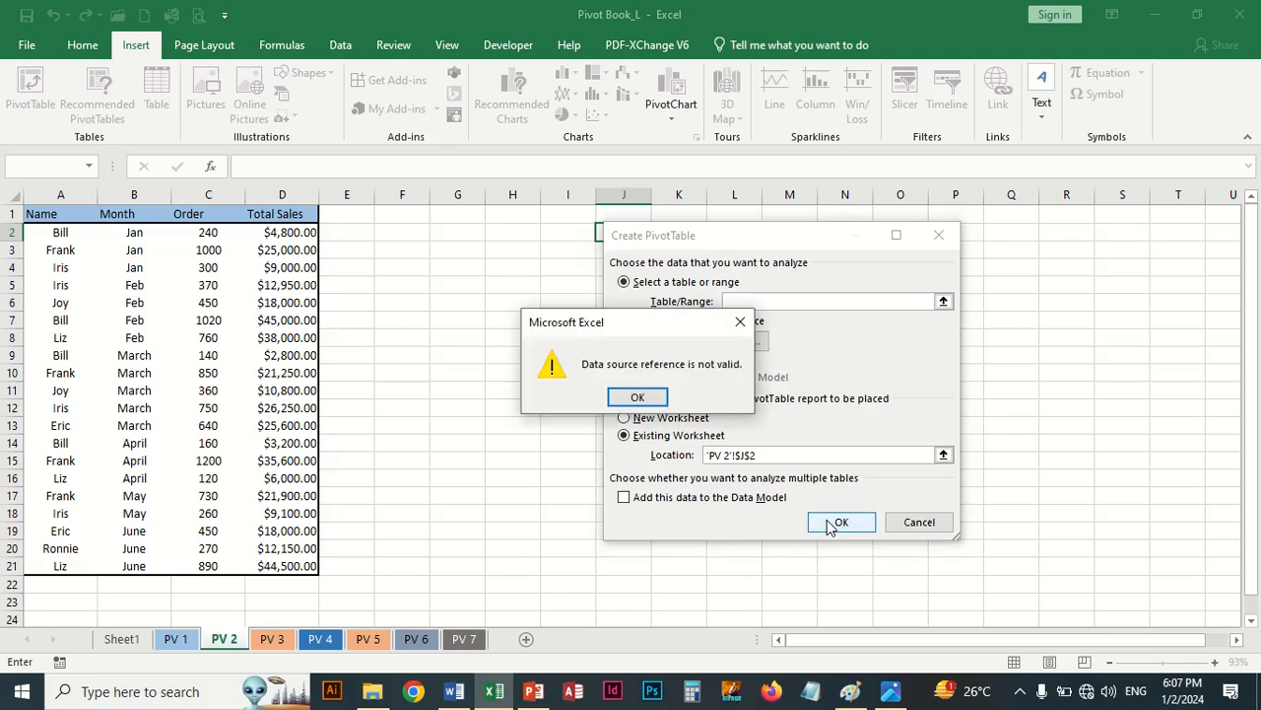
{"action": "left_click", "coordinate": [631, 399]}
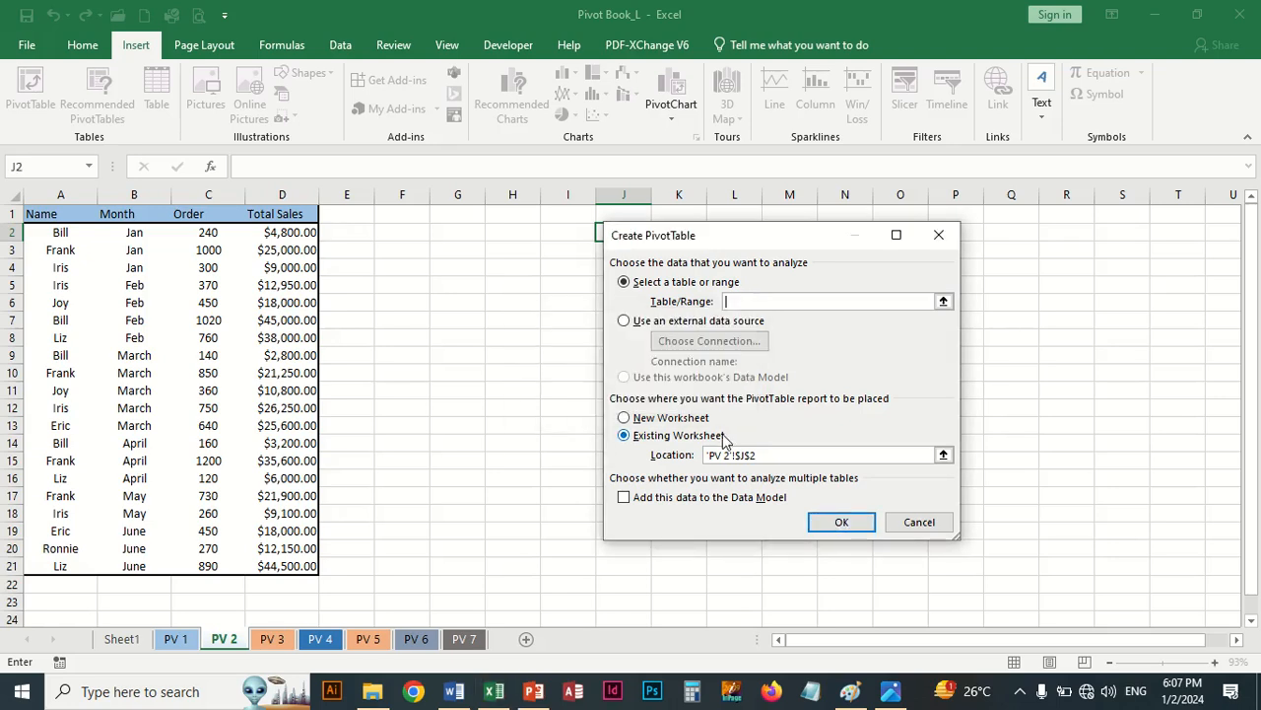
{"action": "left_click", "coordinate": [916, 527]}
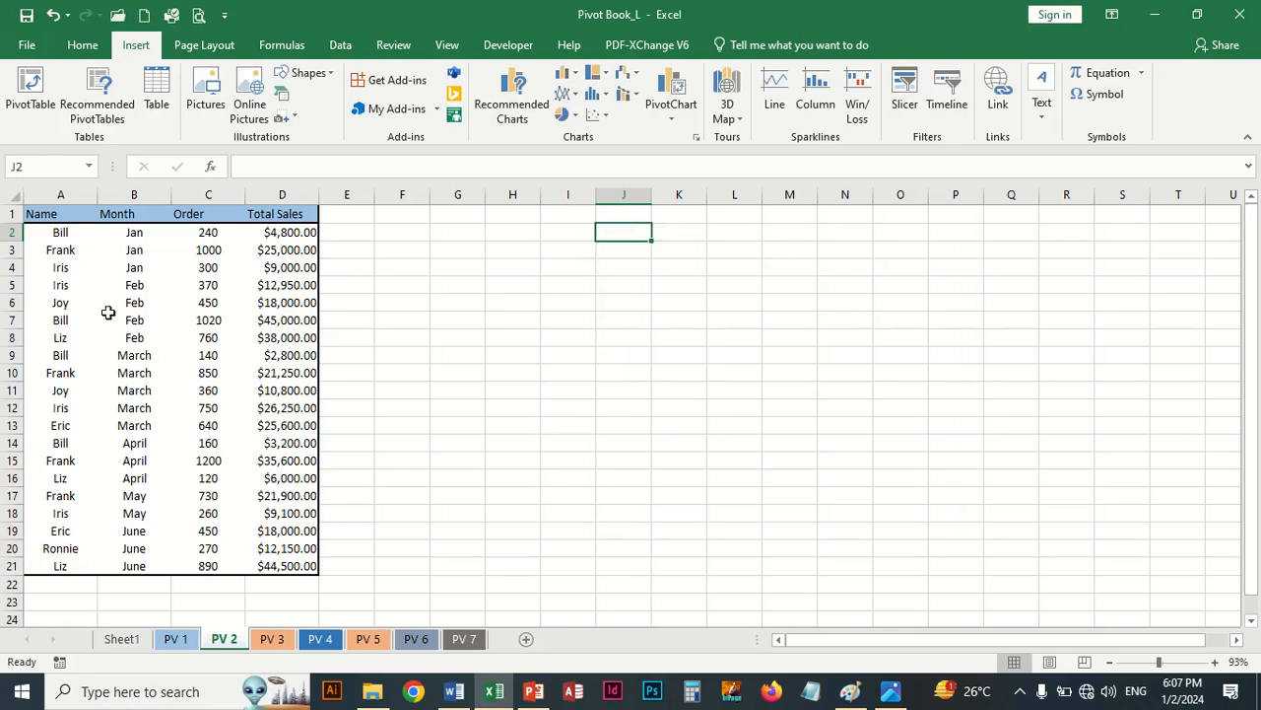
Create a PivotTable from the order data in 'PV 2'!$A$1:$D$21 on a new worksheet
{"action": "left_click", "coordinate": [180, 322]}
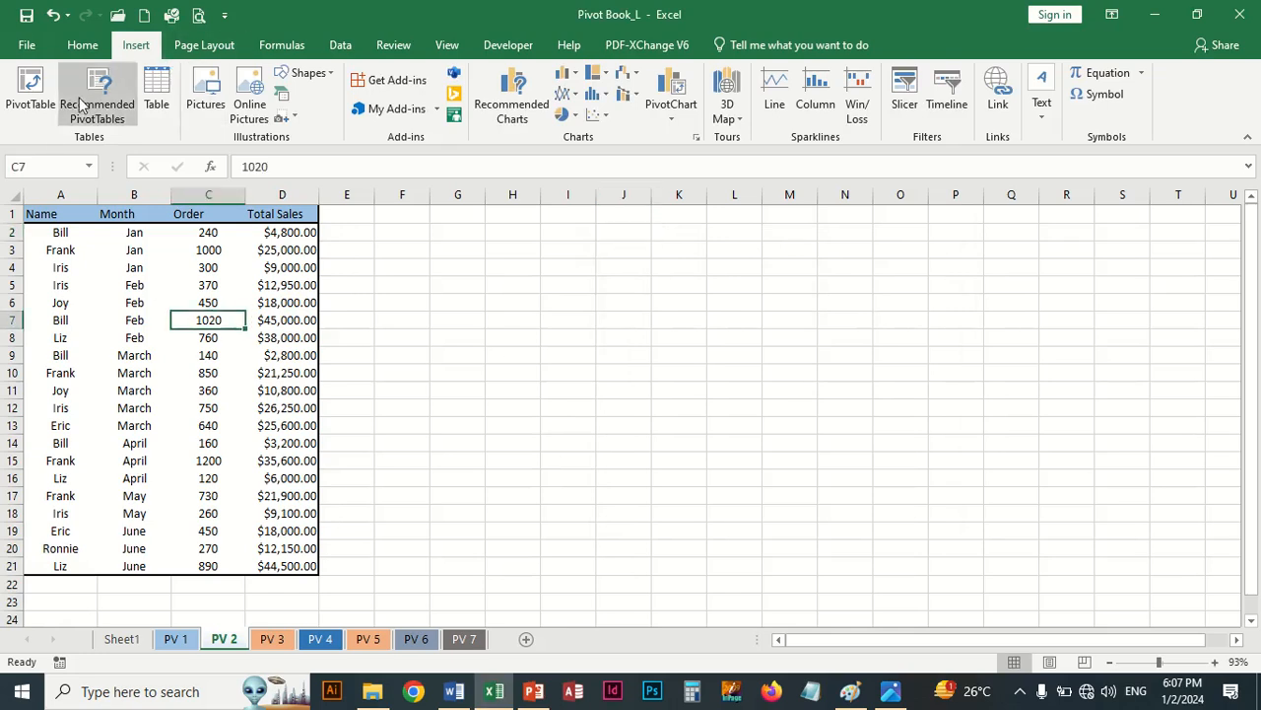
{"action": "left_click", "coordinate": [31, 91]}
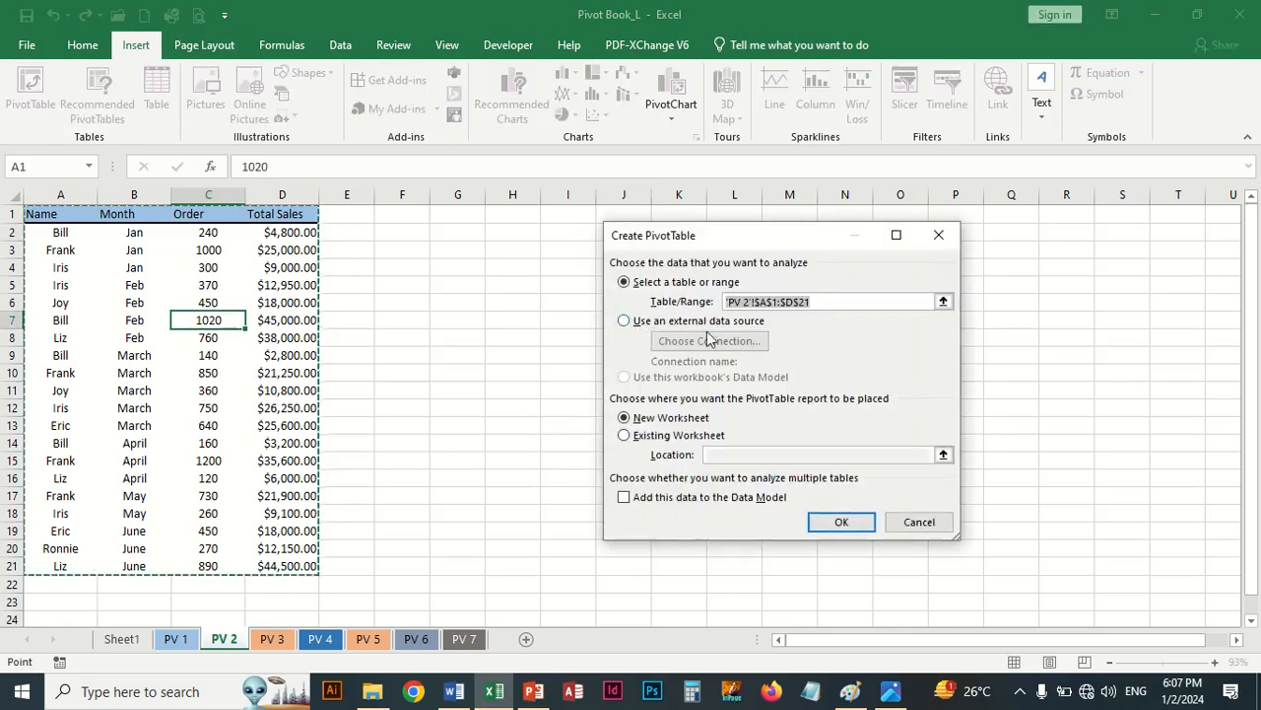
{"action": "left_click", "coordinate": [844, 521]}
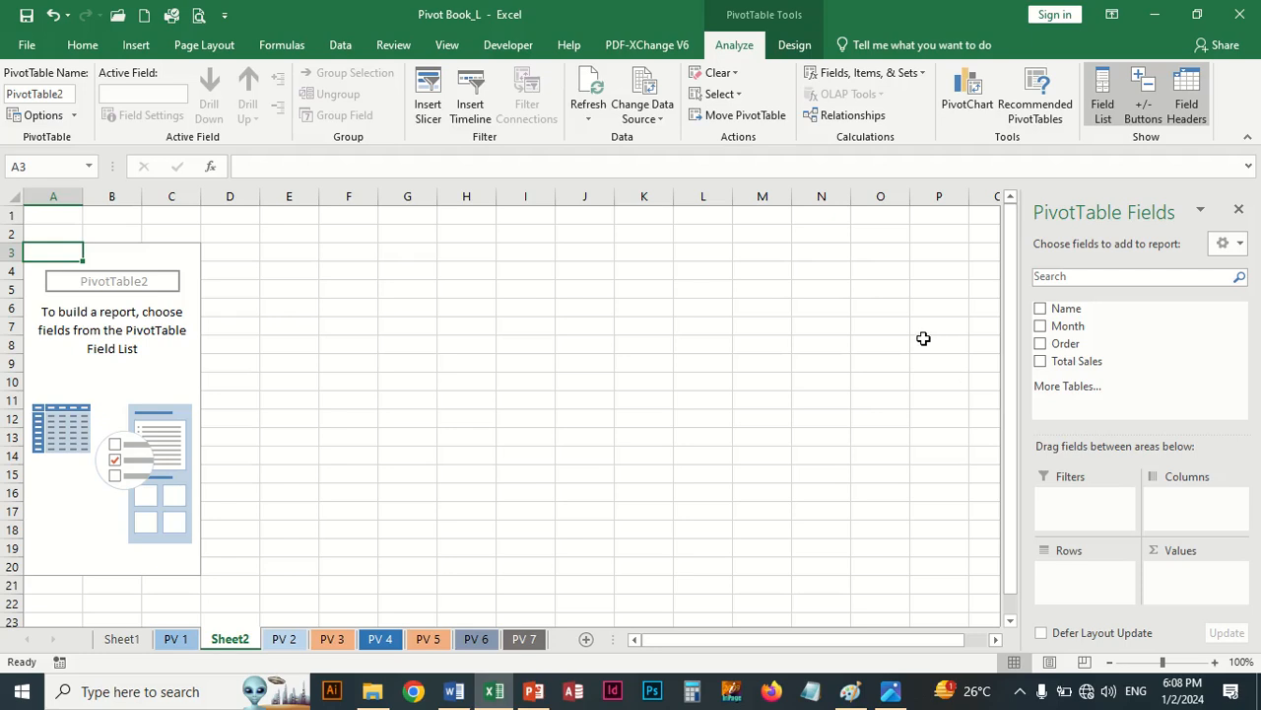
Add Order and Total Sales to the PivotTable as summed values, with Month and then Name as row fields
{"action": "left_click", "coordinate": [1040, 343]}
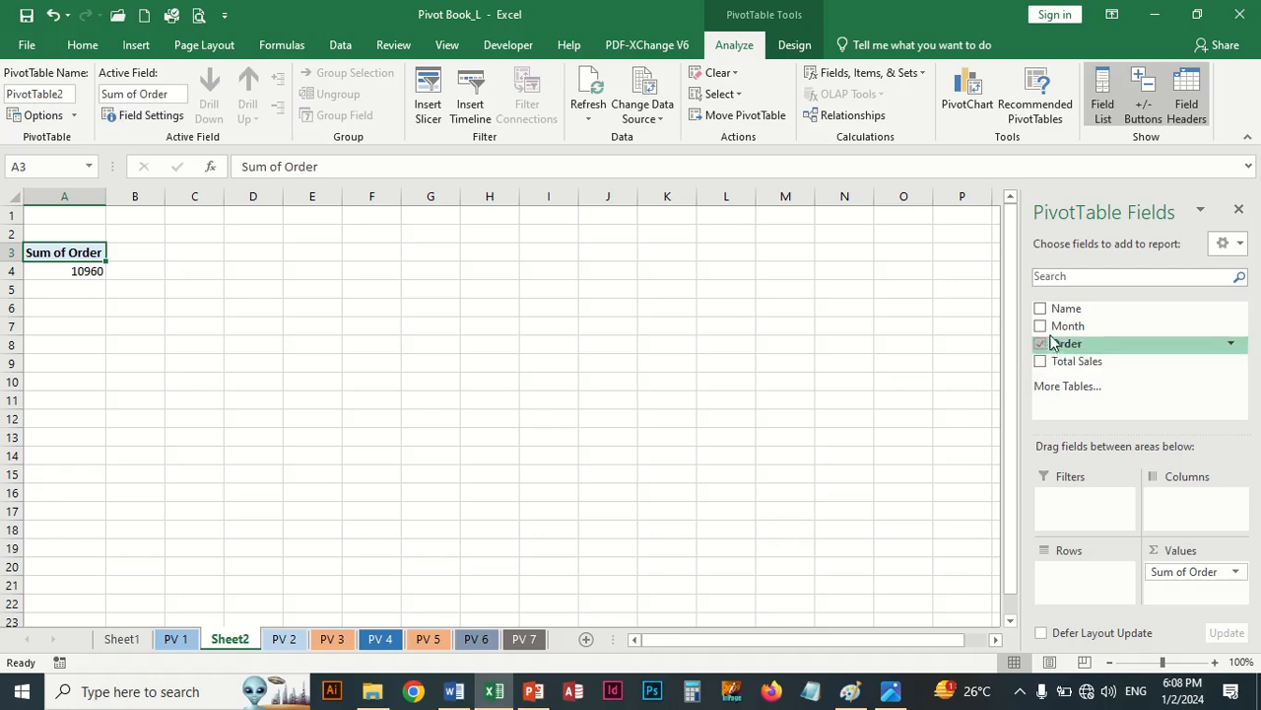
{"action": "left_click", "coordinate": [1041, 326]}
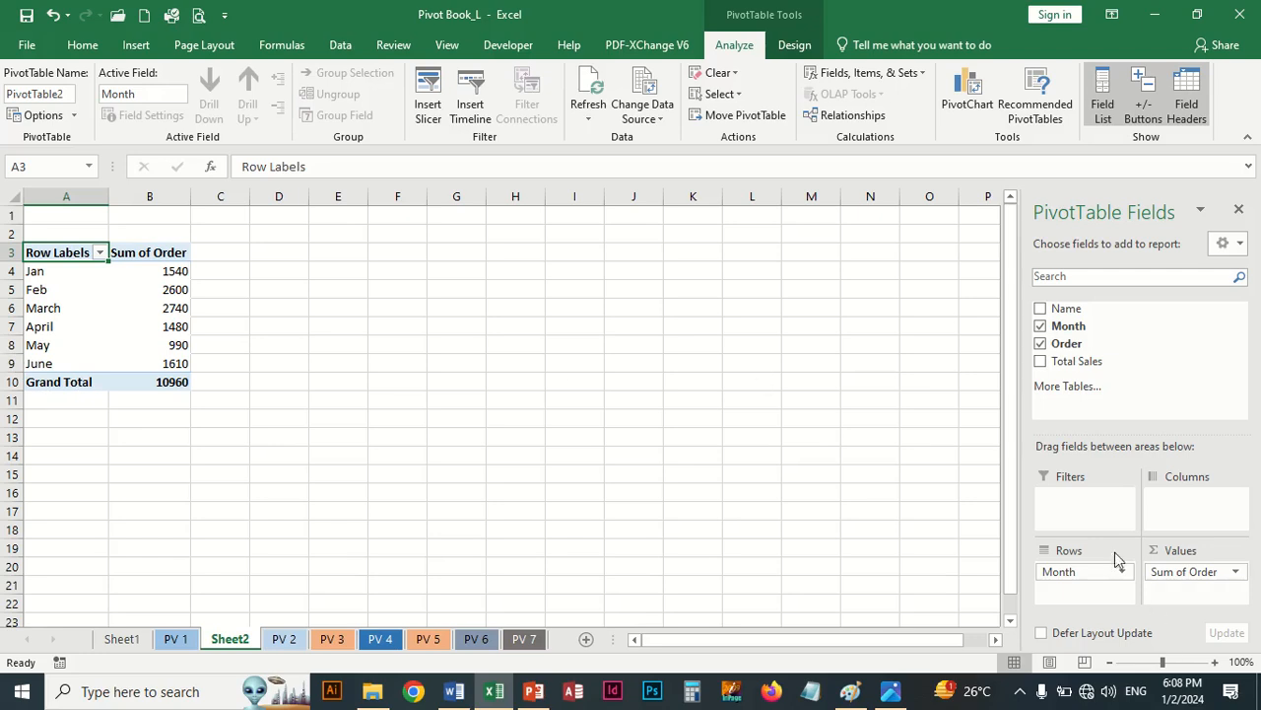
{"action": "left_click", "coordinate": [1040, 360]}
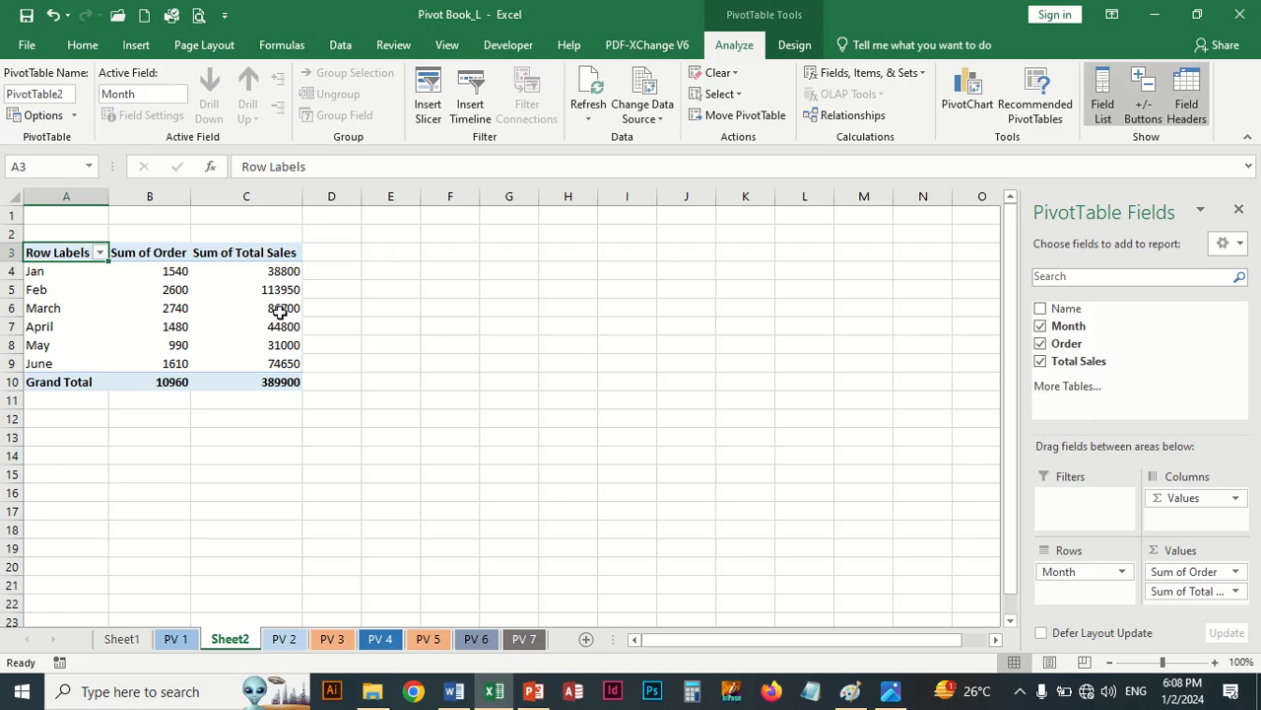
{"action": "left_click", "coordinate": [1040, 309]}
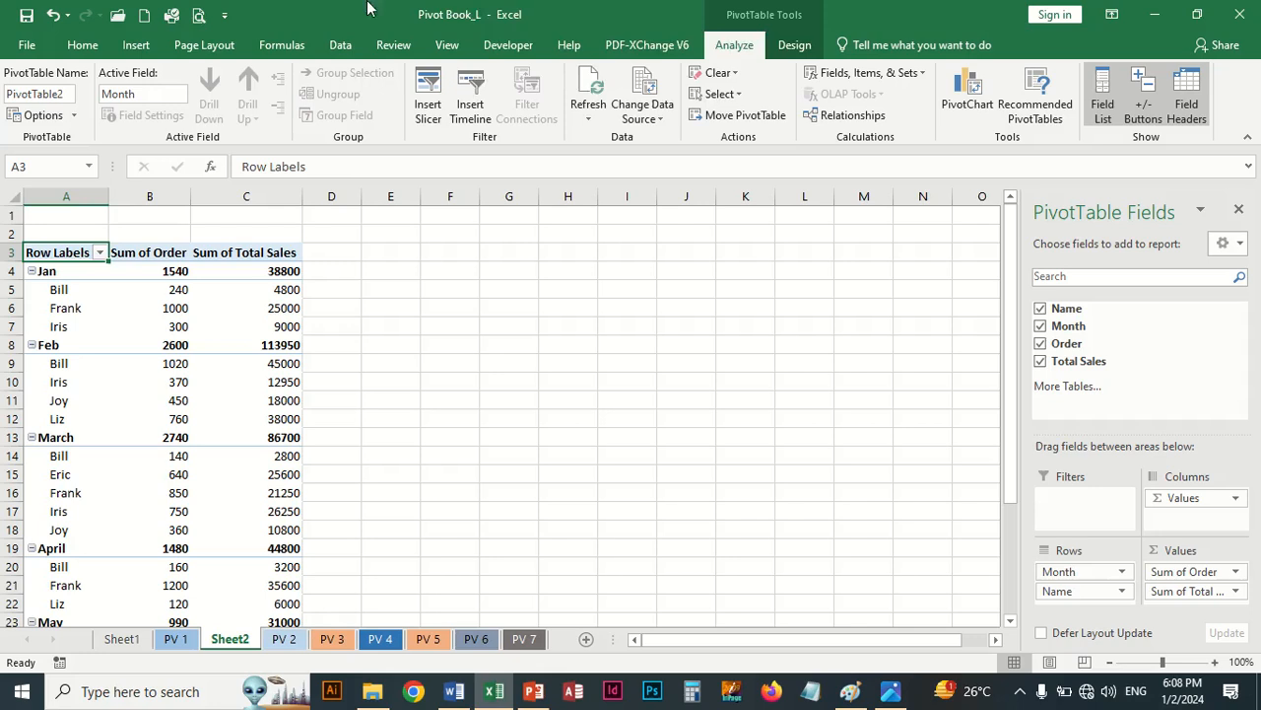
Review the PivotTable down to its grand total, preview how Sheet2 prints and return to the worksheet
{"action": "mouse_move", "coordinate": [555, 5]}
{"action": "left_click", "coordinate": [503, 46]}
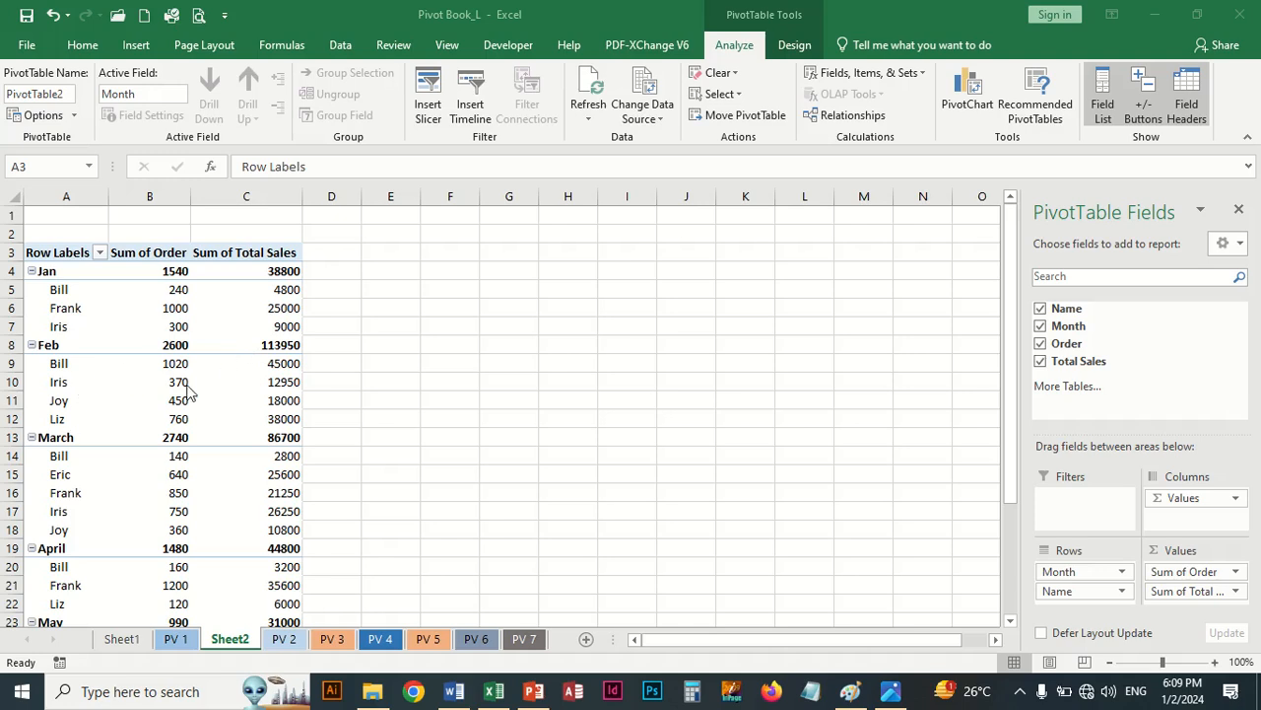
{"action": "scroll", "coordinate": [394, 475], "scroll_direction": "down", "scroll_amount": 5}
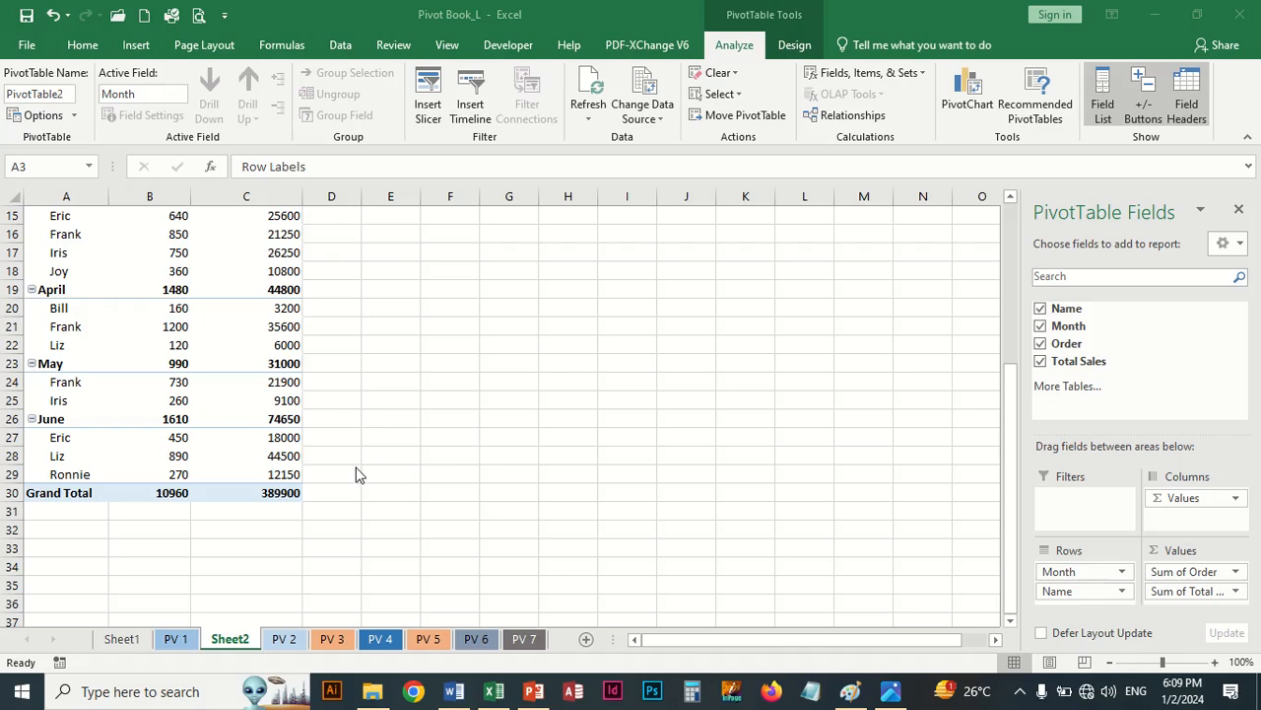
{"action": "scroll", "coordinate": [293, 395], "scroll_direction": "up", "scroll_amount": 2}
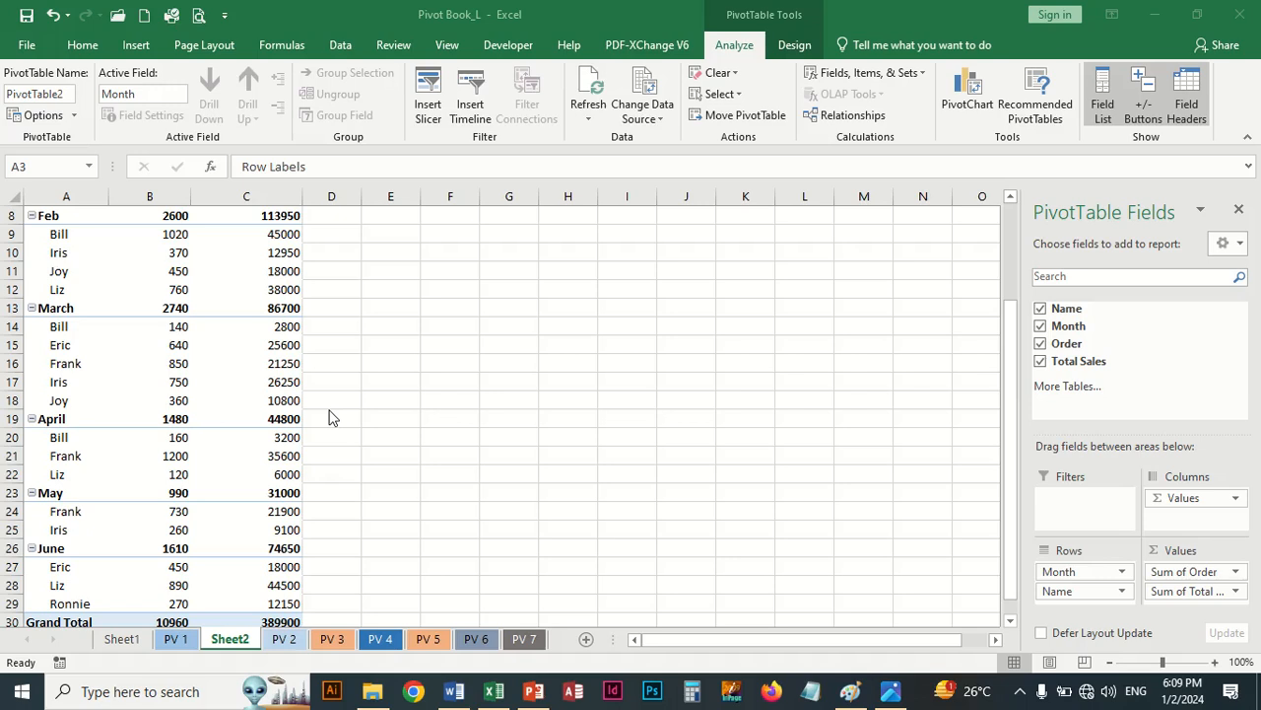
{"action": "left_click", "coordinate": [201, 16]}
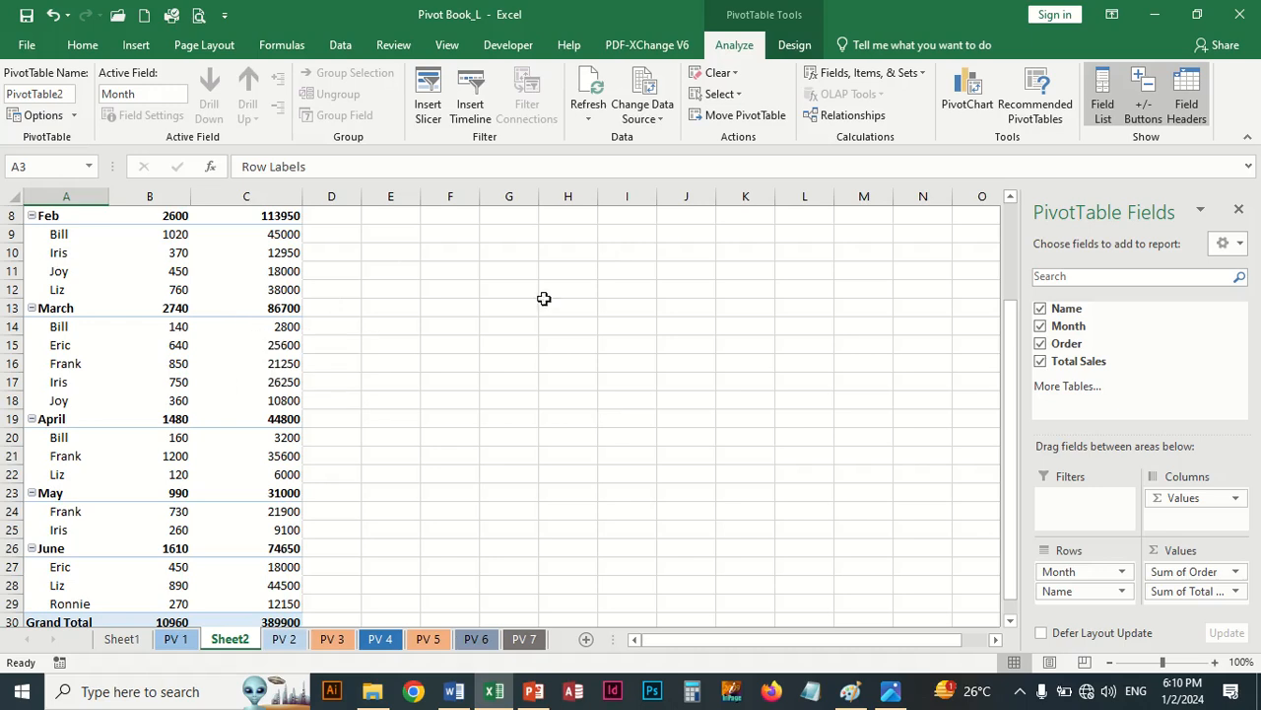
{"action": "left_click", "coordinate": [243, 308]}
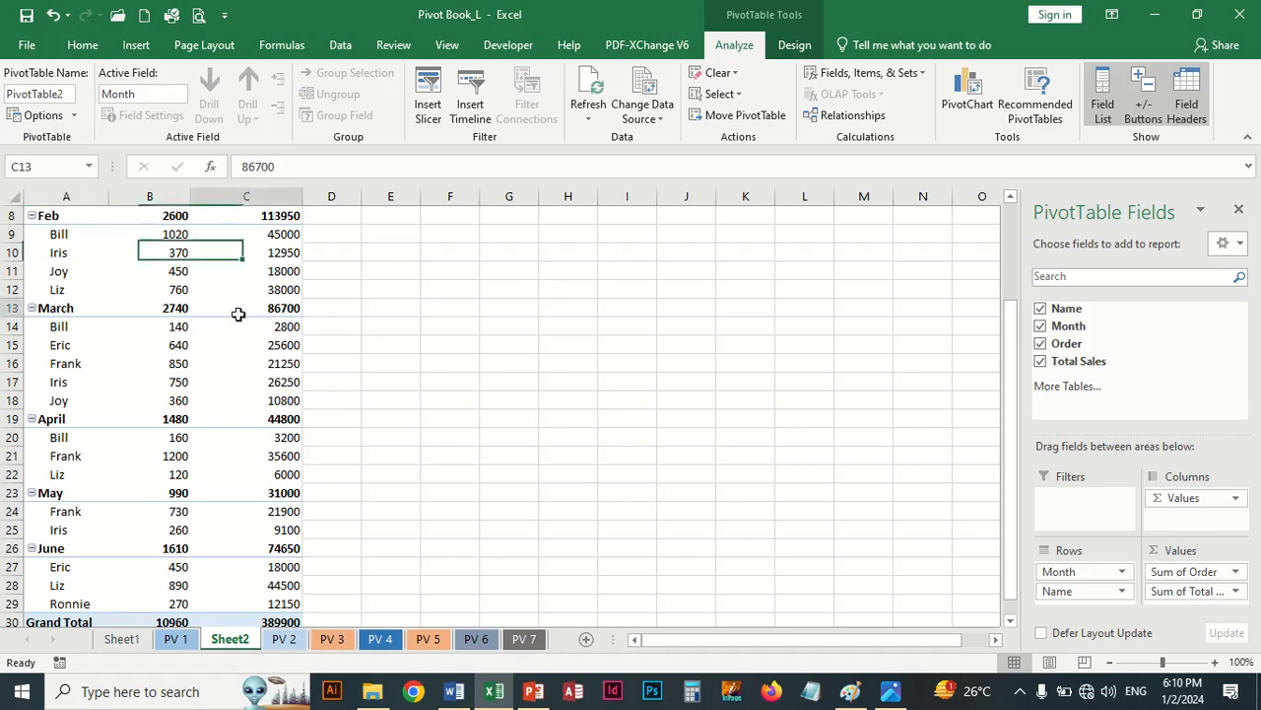
{"action": "left_click", "coordinate": [198, 15]}
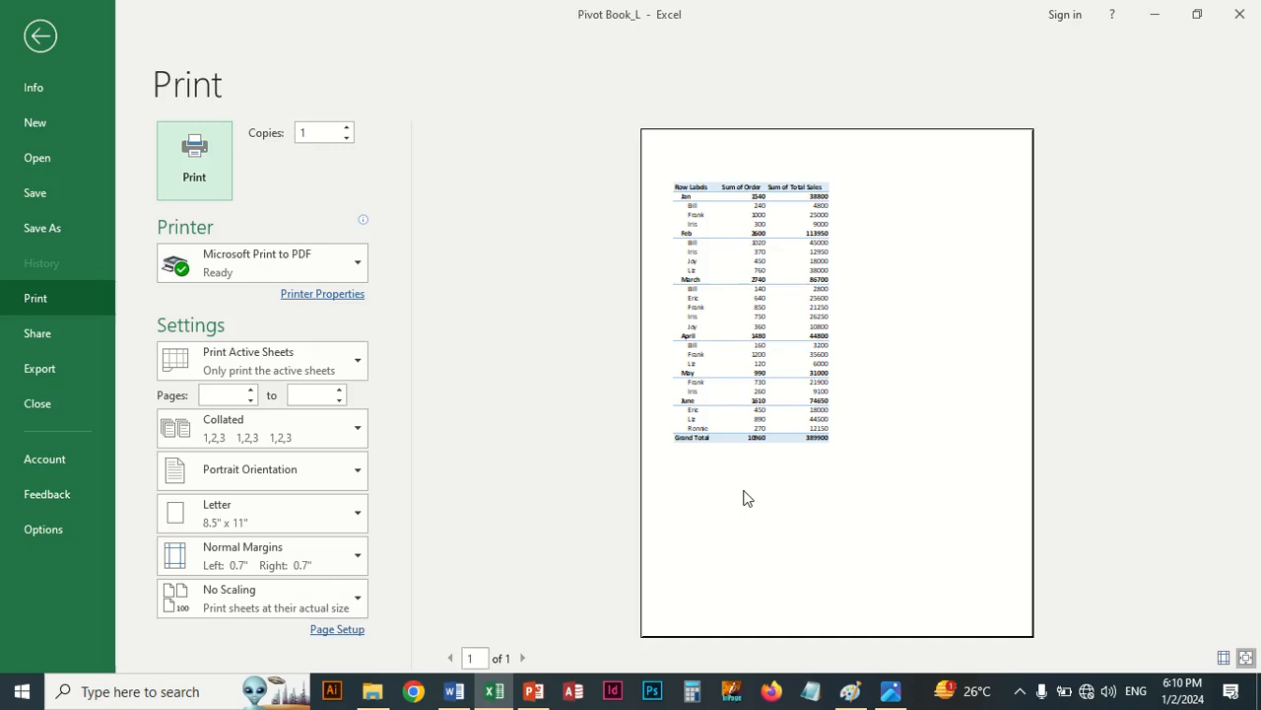
{"action": "left_click", "coordinate": [40, 35]}
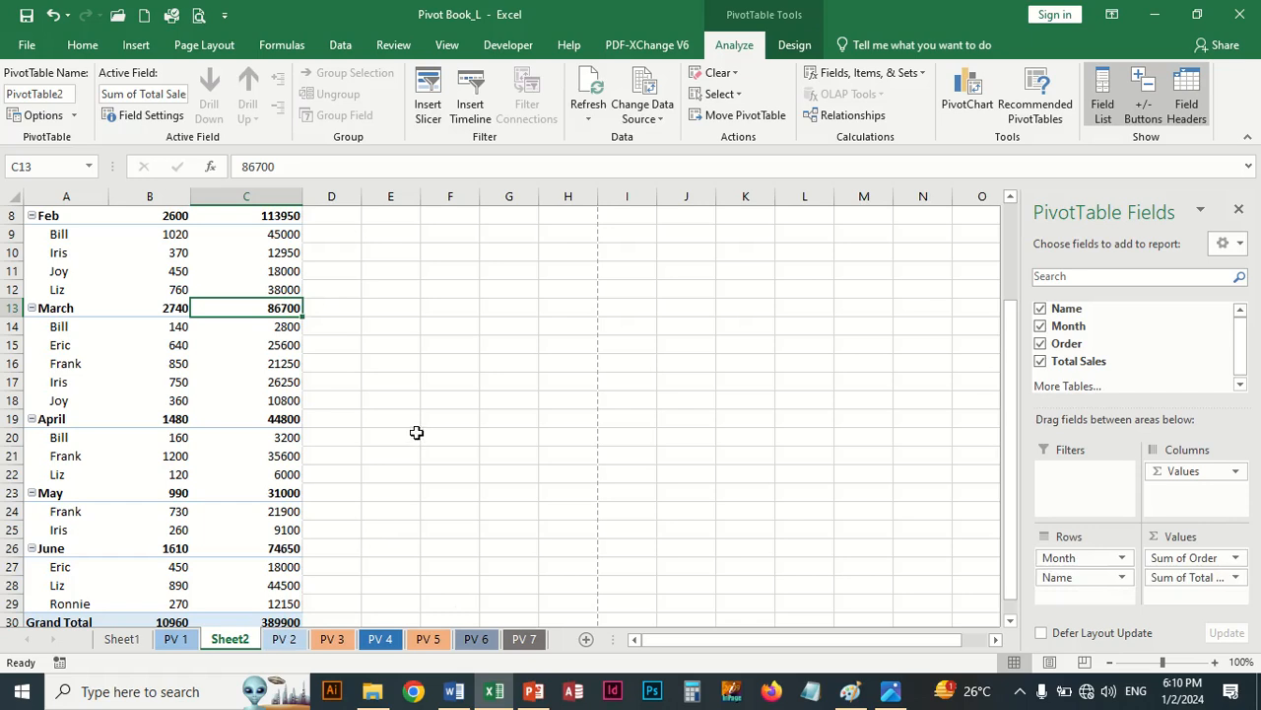
Compare the whole PivotTable on Sheet2 with its source order data on sheet PV 2
{"action": "scroll", "coordinate": [418, 429], "scroll_direction": "down", "scroll_amount": 3}
{"action": "scroll", "coordinate": [418, 429], "scroll_direction": "up", "scroll_amount": 2}
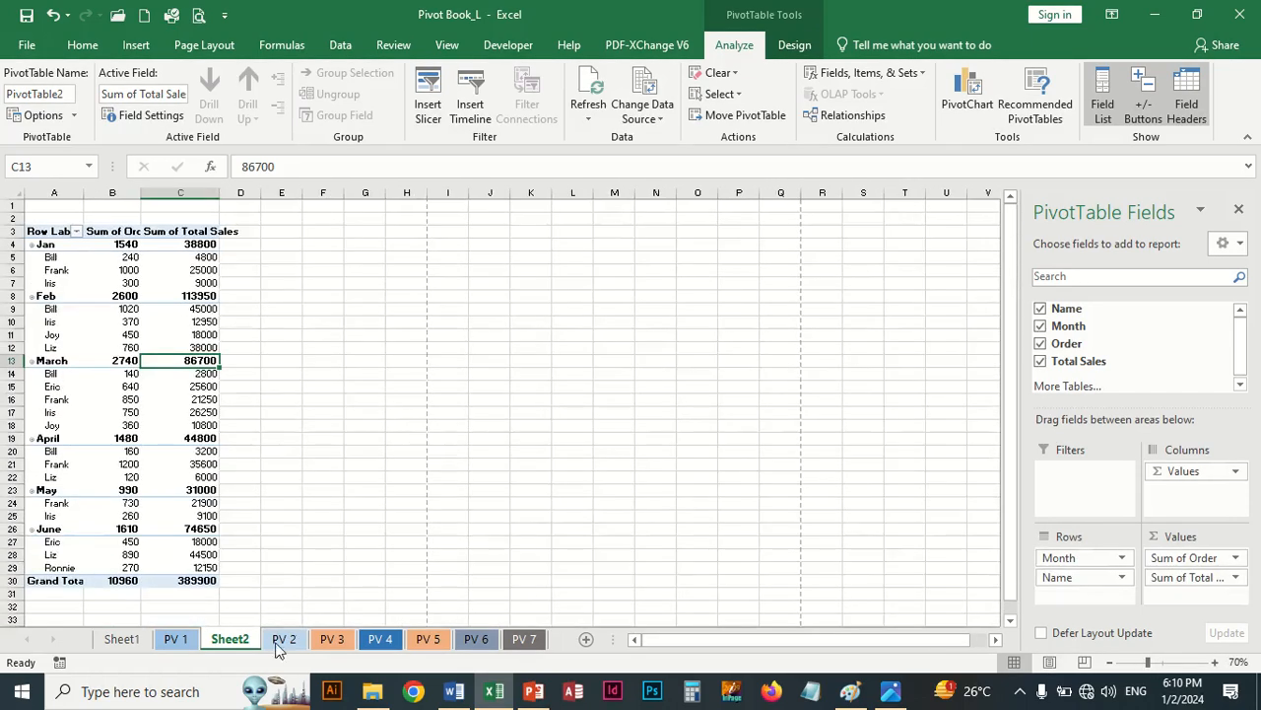
{"action": "left_click", "coordinate": [284, 639]}
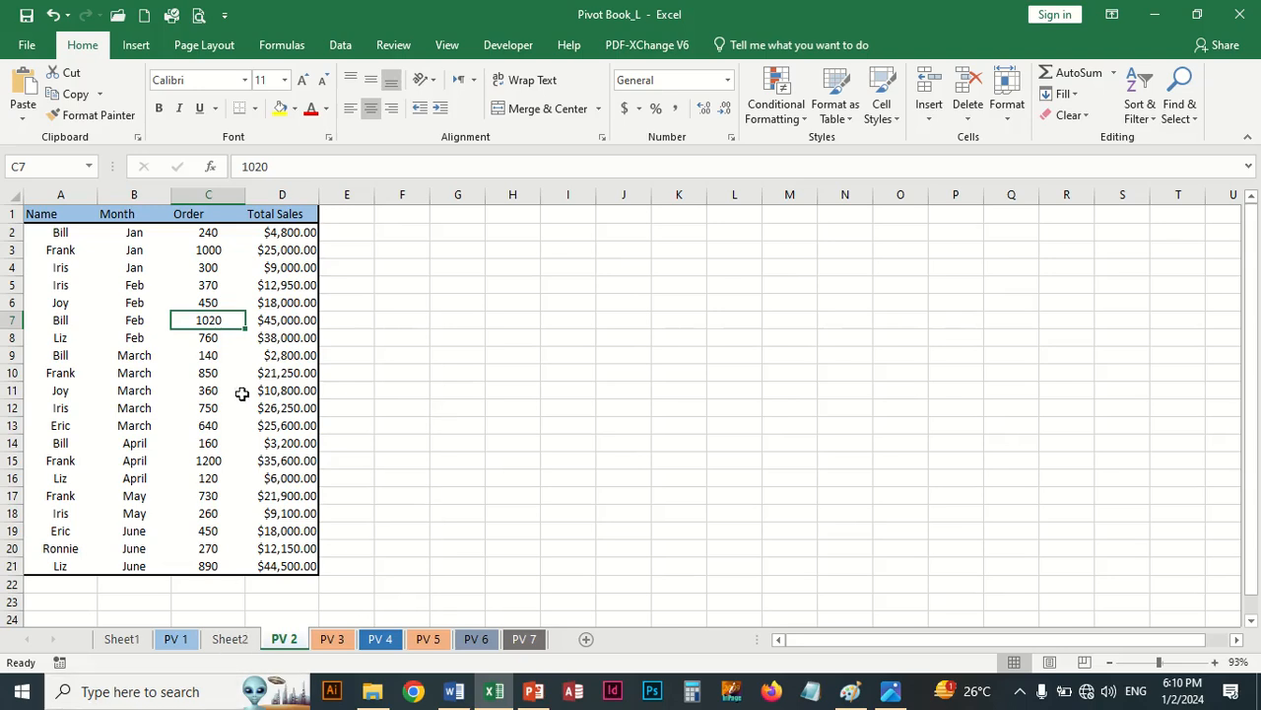
{"action": "left_click", "coordinate": [229, 639]}
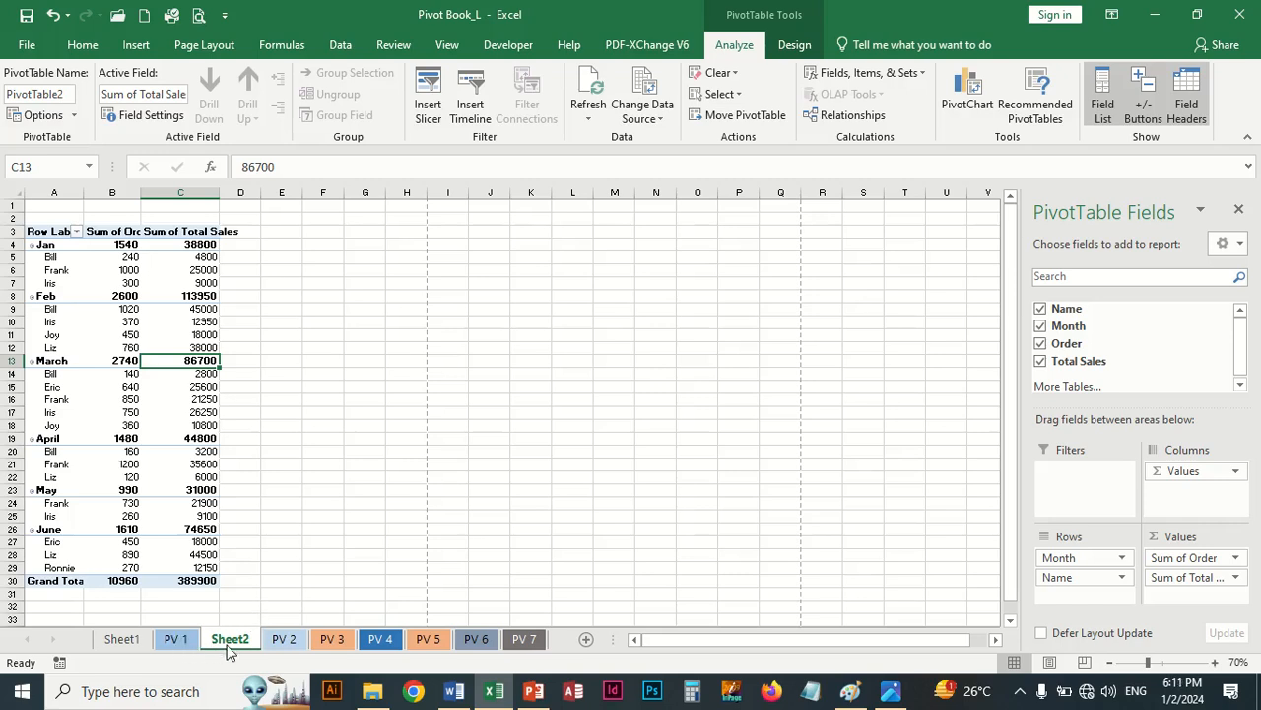
{"action": "left_click", "coordinate": [283, 643]}
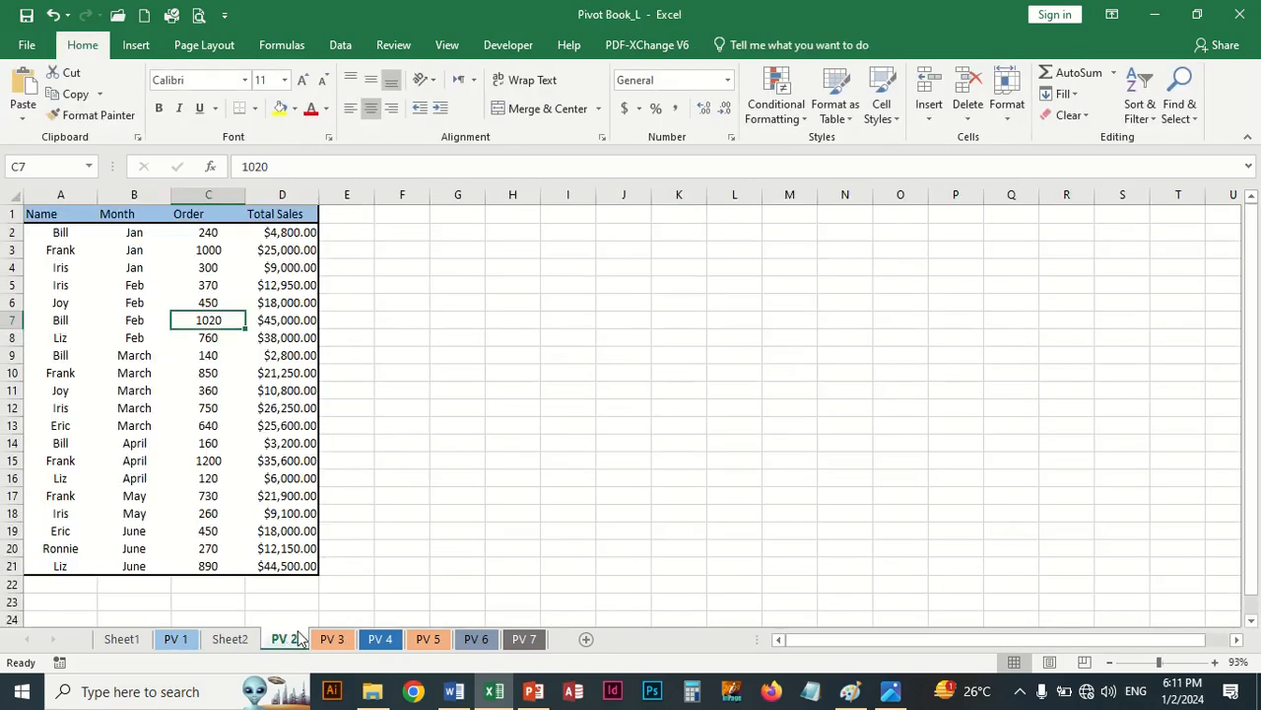
{"action": "left_click", "coordinate": [150, 410]}
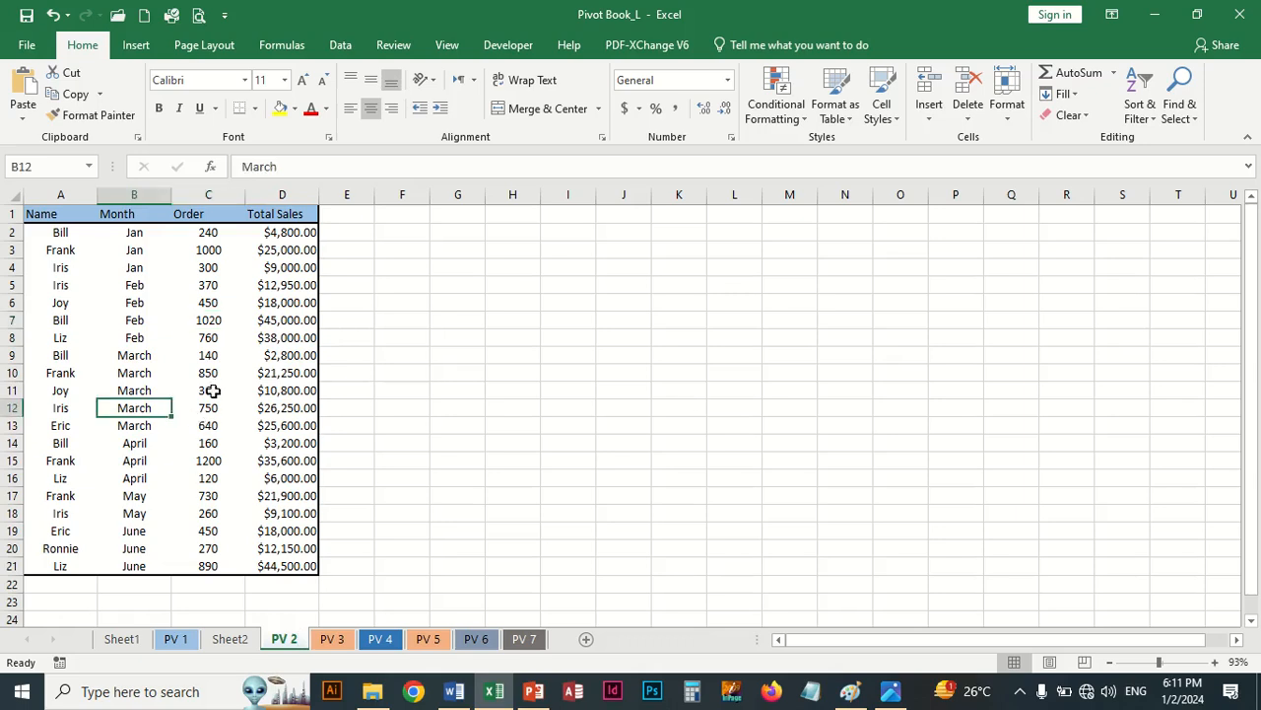
{"action": "left_click", "coordinate": [242, 640]}
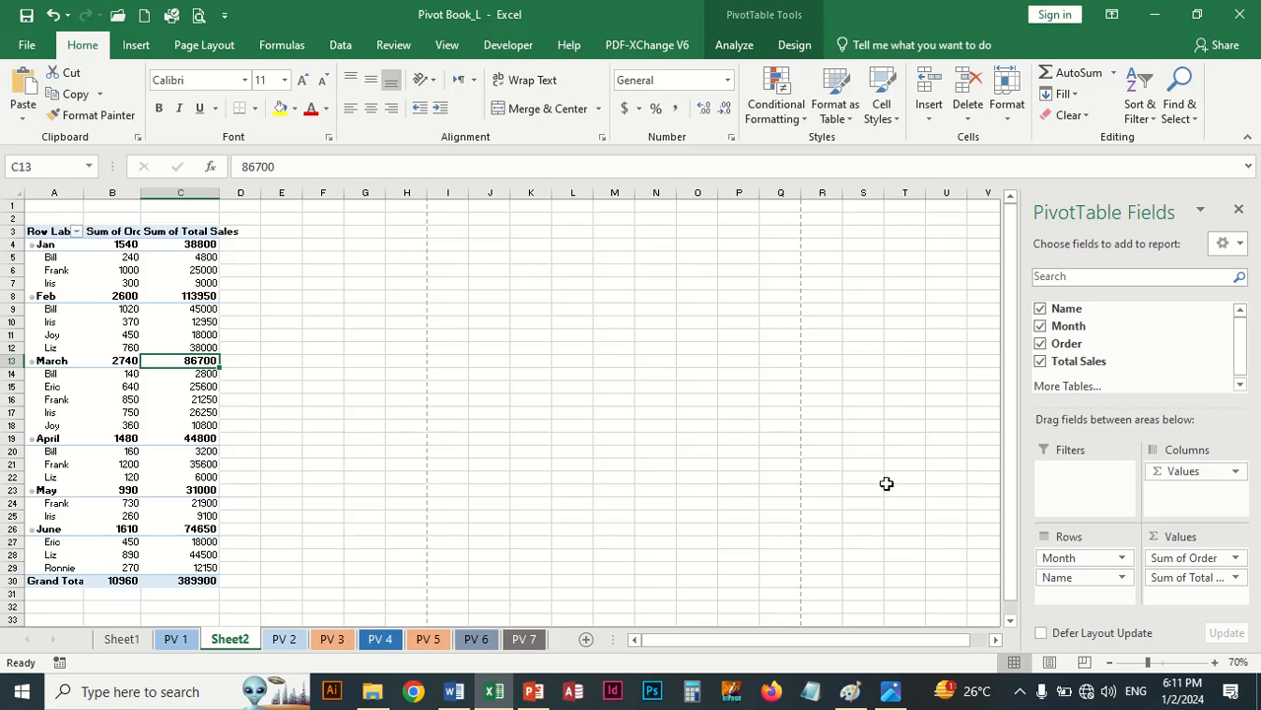
View the chocolate sales table on sheet PV 4, then go back to the sample sales data on sheet PV 1
{"action": "left_click", "coordinate": [382, 639]}
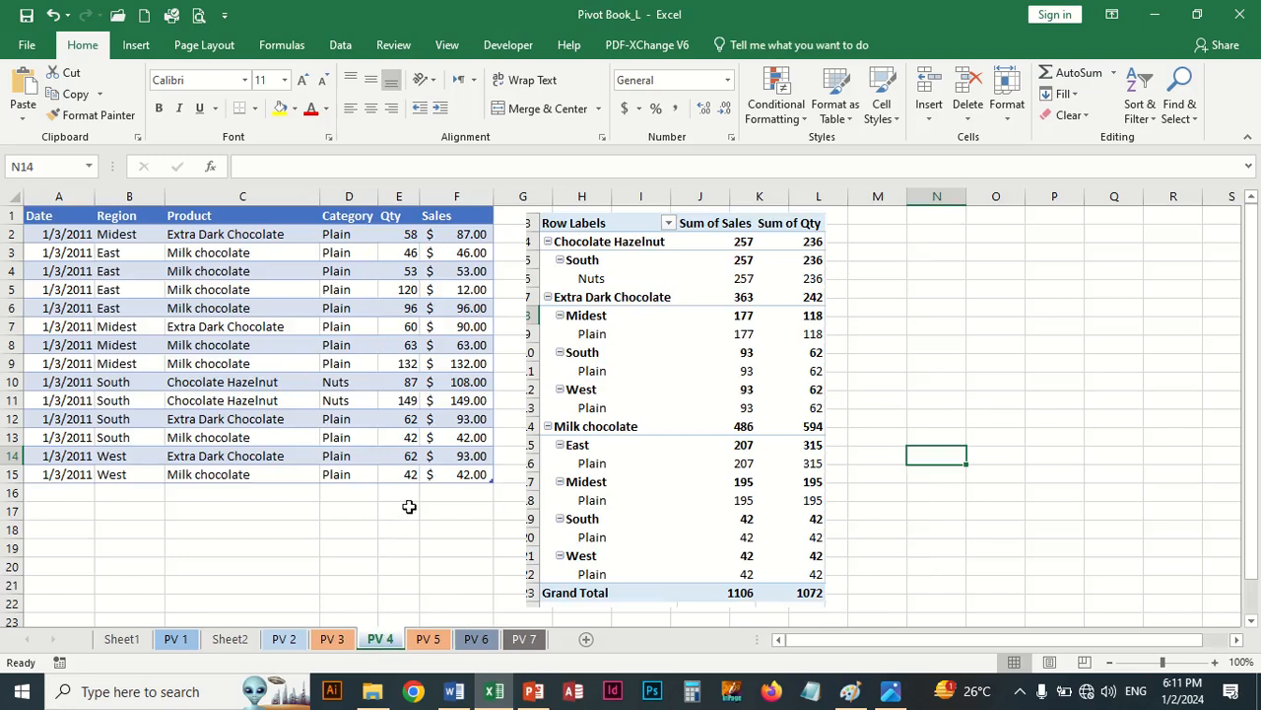
{"action": "mouse_move", "coordinate": [498, 12]}
{"action": "left_click", "coordinate": [503, 36]}
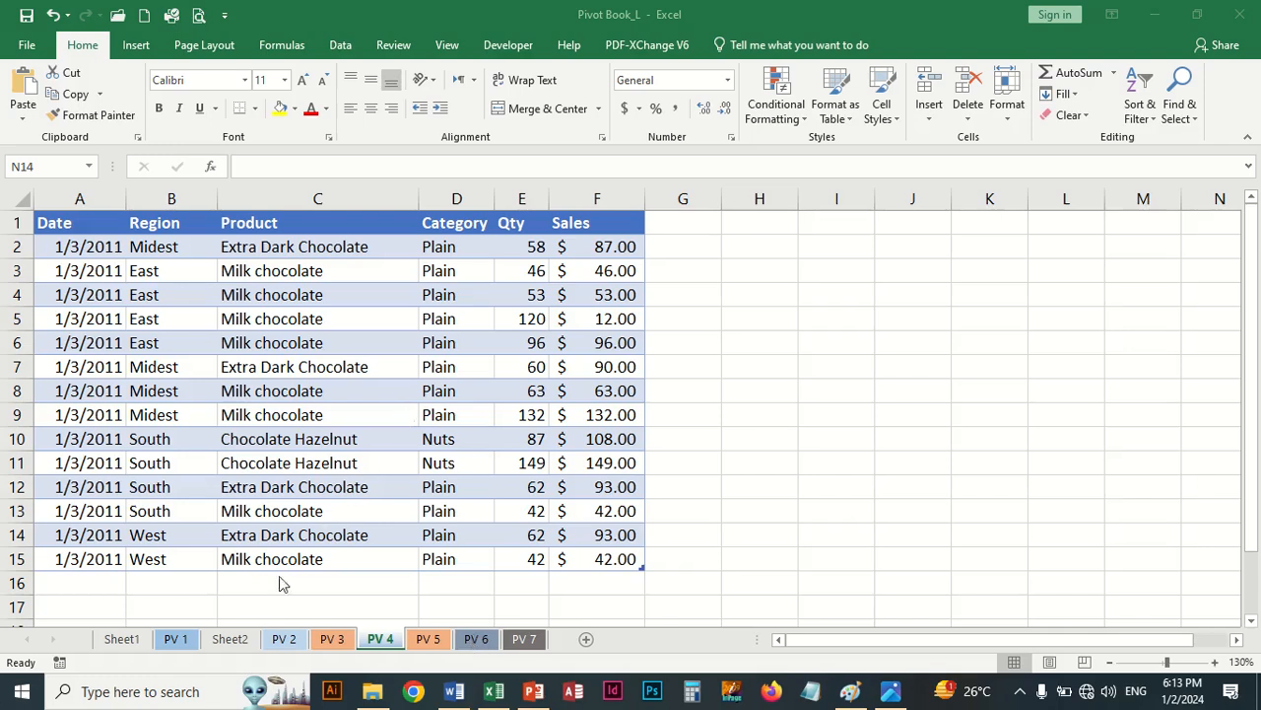
{"action": "left_click", "coordinate": [186, 642]}
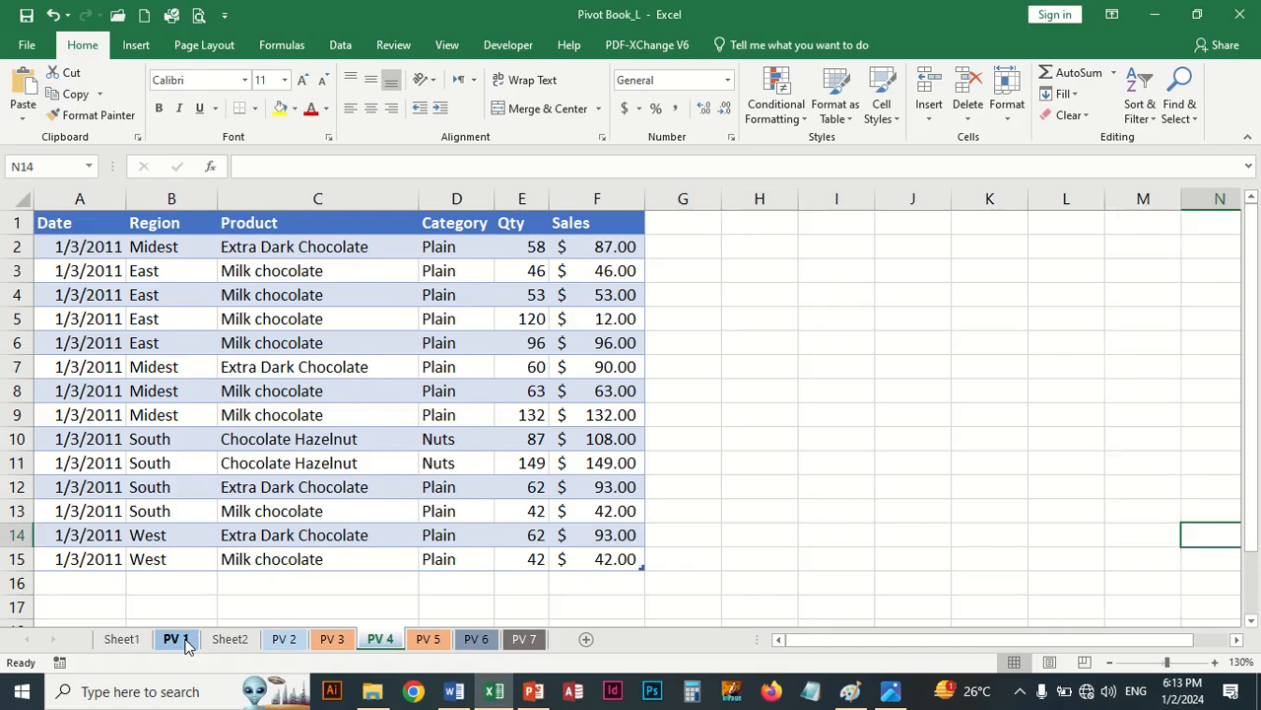
{"action": "left_click", "coordinate": [186, 643]}
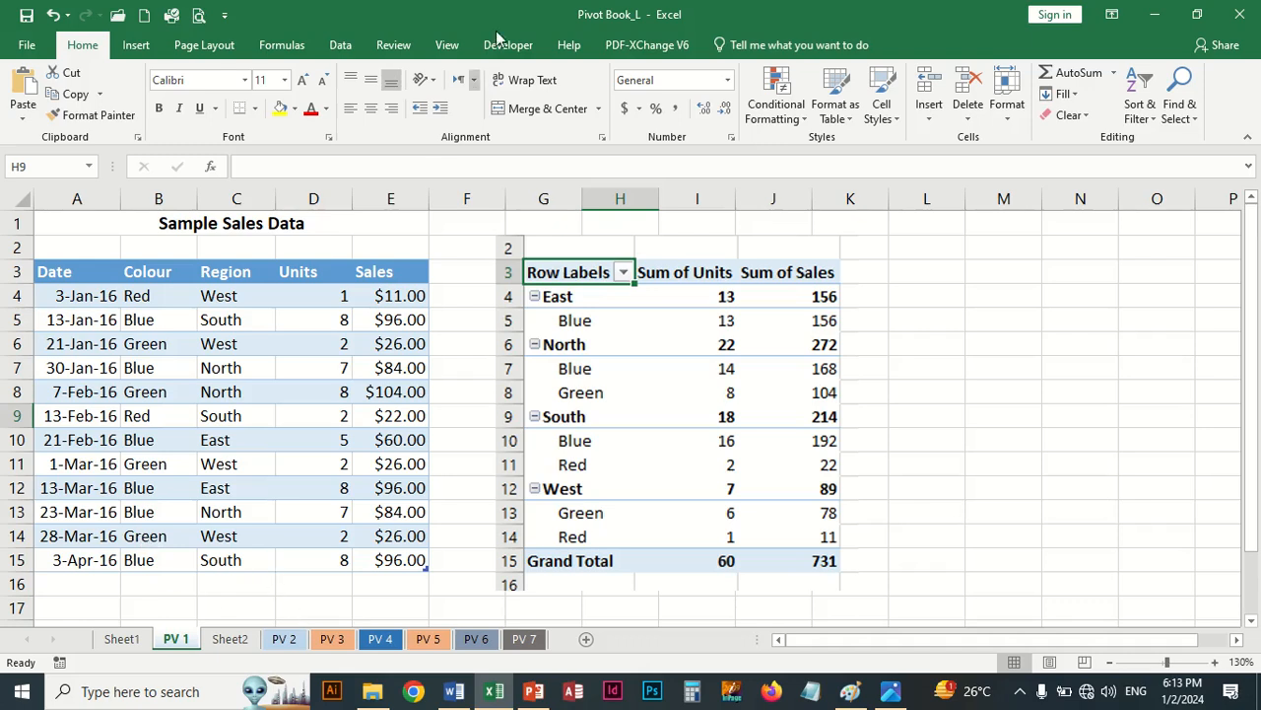
Delete the PivotTable picture placed beside the sample sales data on sheet PV 1
{"action": "mouse_move", "coordinate": [537, 34]}
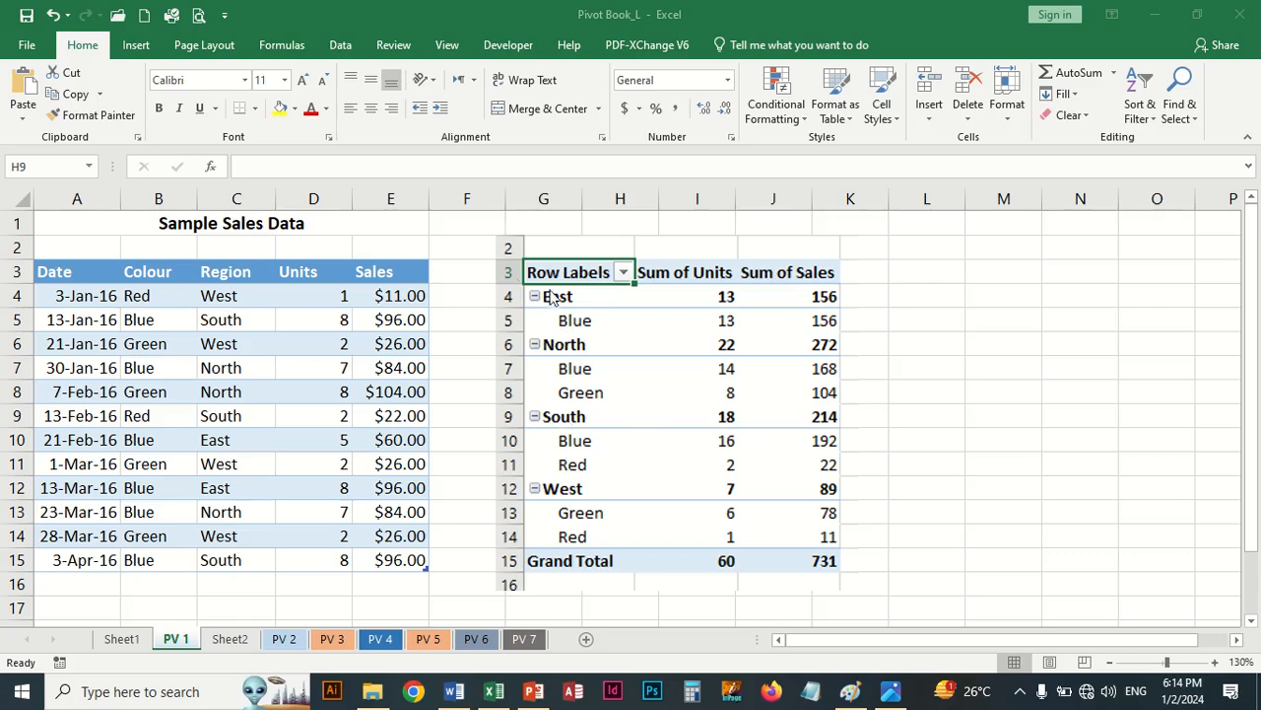
{"action": "left_click_drag", "start_coordinate": [529, 278], "coordinate": [679, 289]}
{"action": "key", "text": "Delete"}
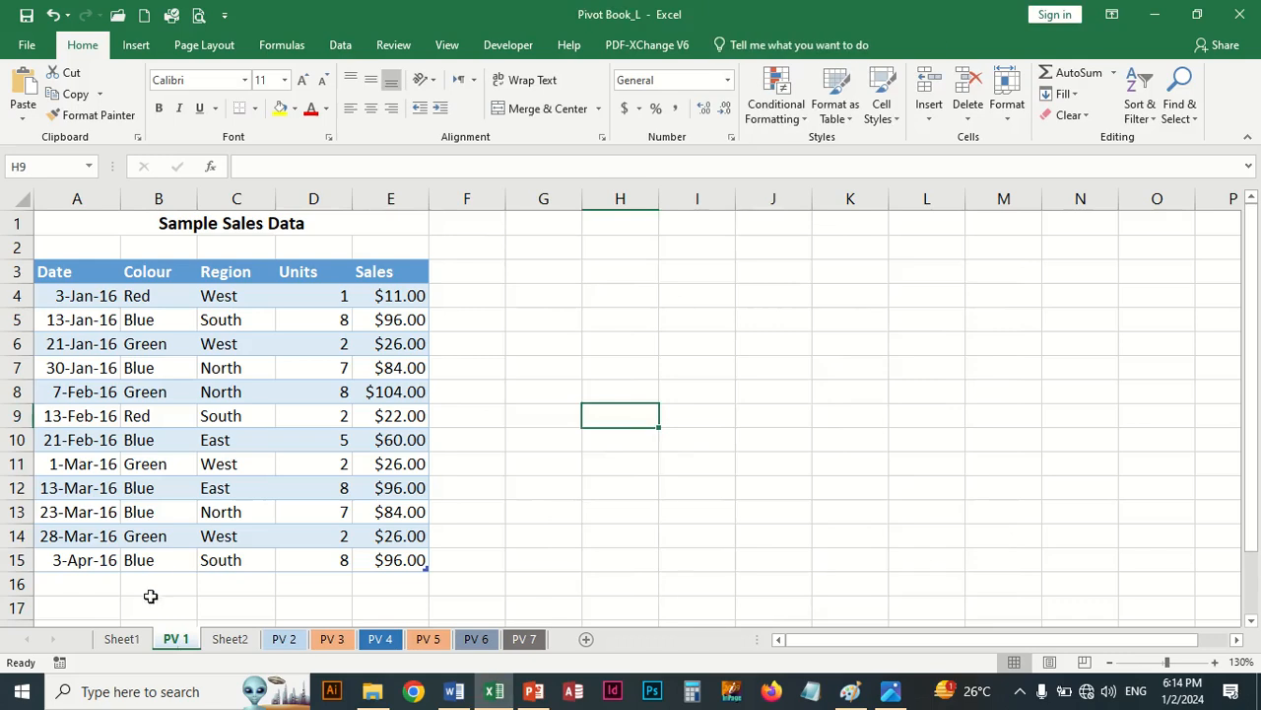
View the PivotTables on Sheet2 and Sheet1 and return to the sample sales data on PV 1
{"action": "left_click", "coordinate": [218, 640]}
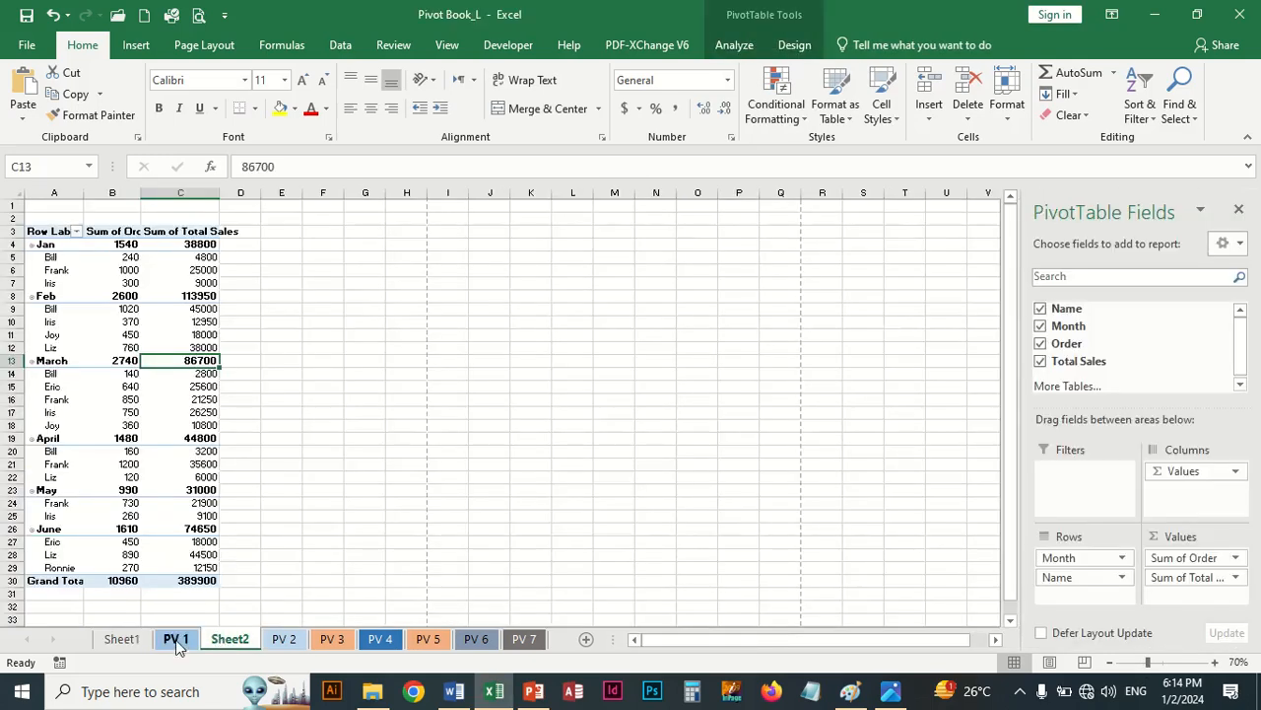
{"action": "left_click", "coordinate": [122, 639]}
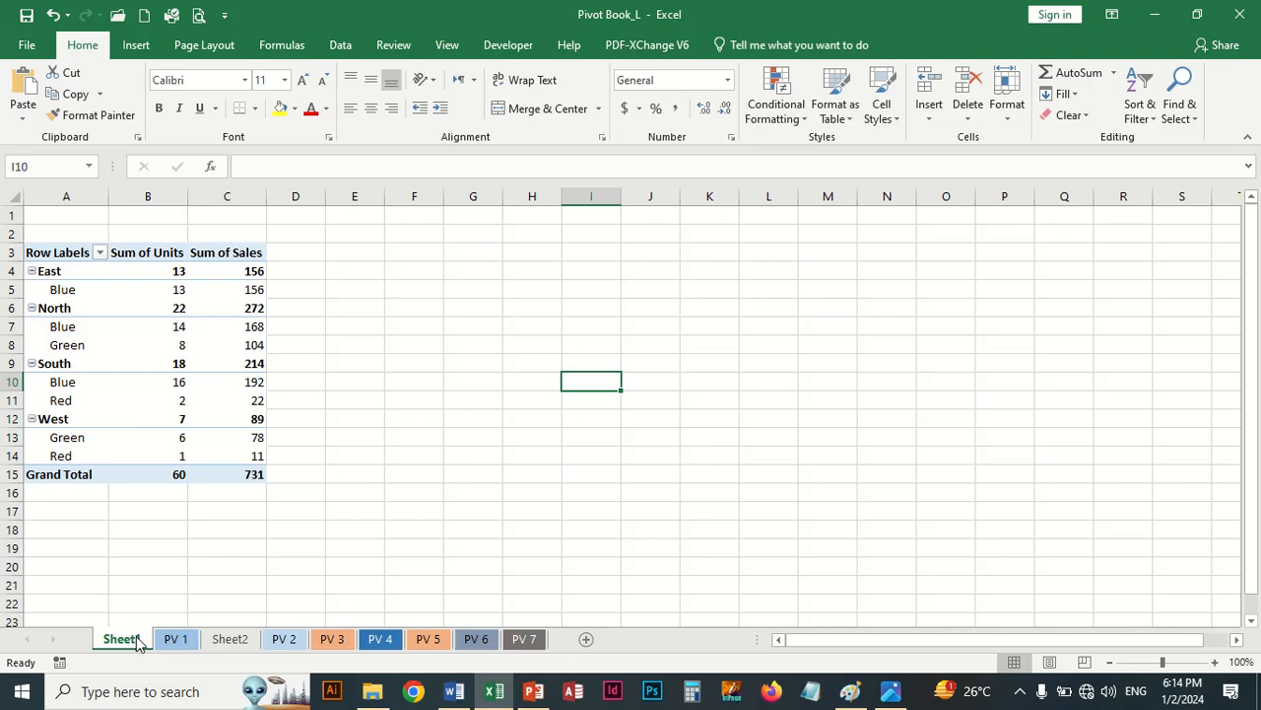
{"action": "right_click", "coordinate": [135, 641]}
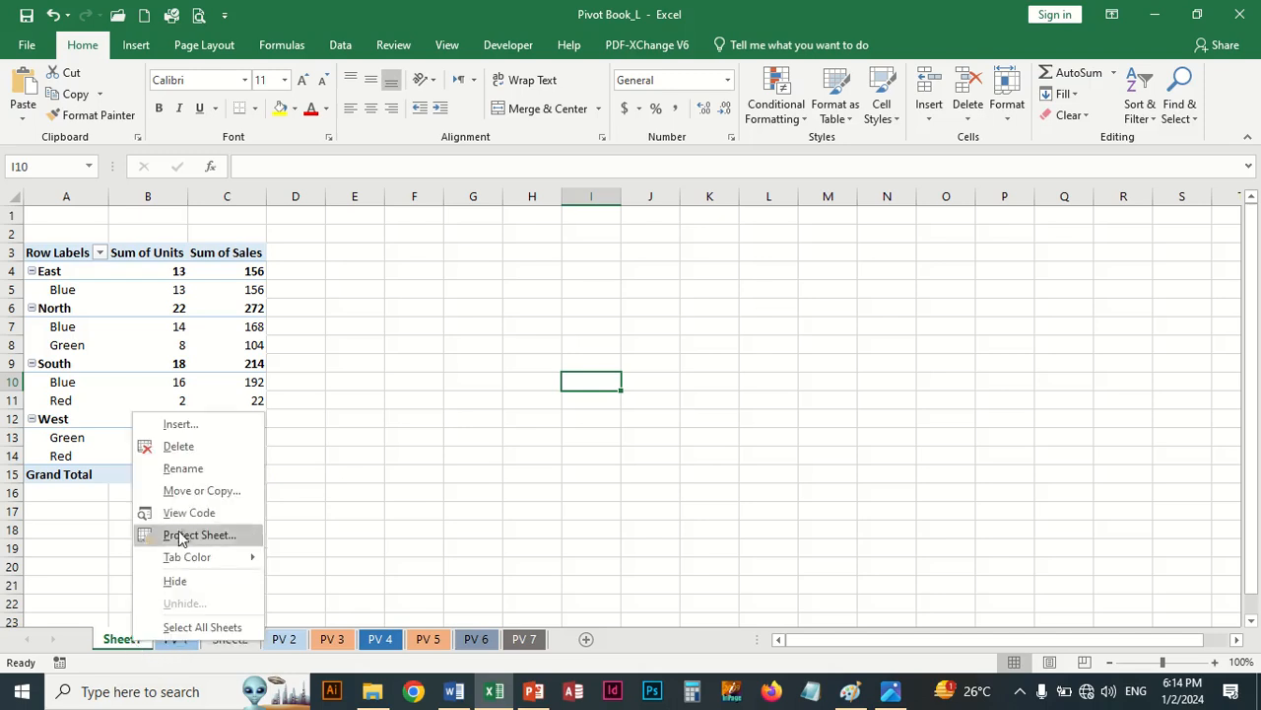
{"action": "left_click", "coordinate": [141, 643]}
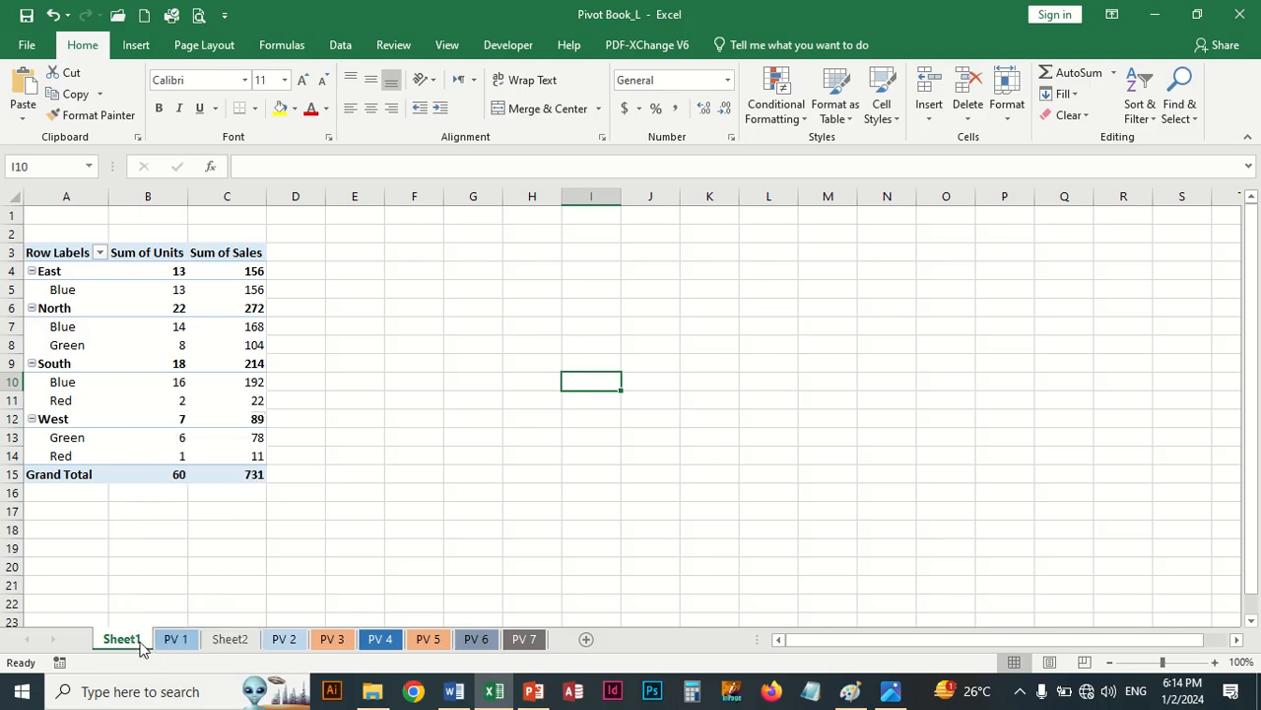
{"action": "left_click", "coordinate": [177, 642]}
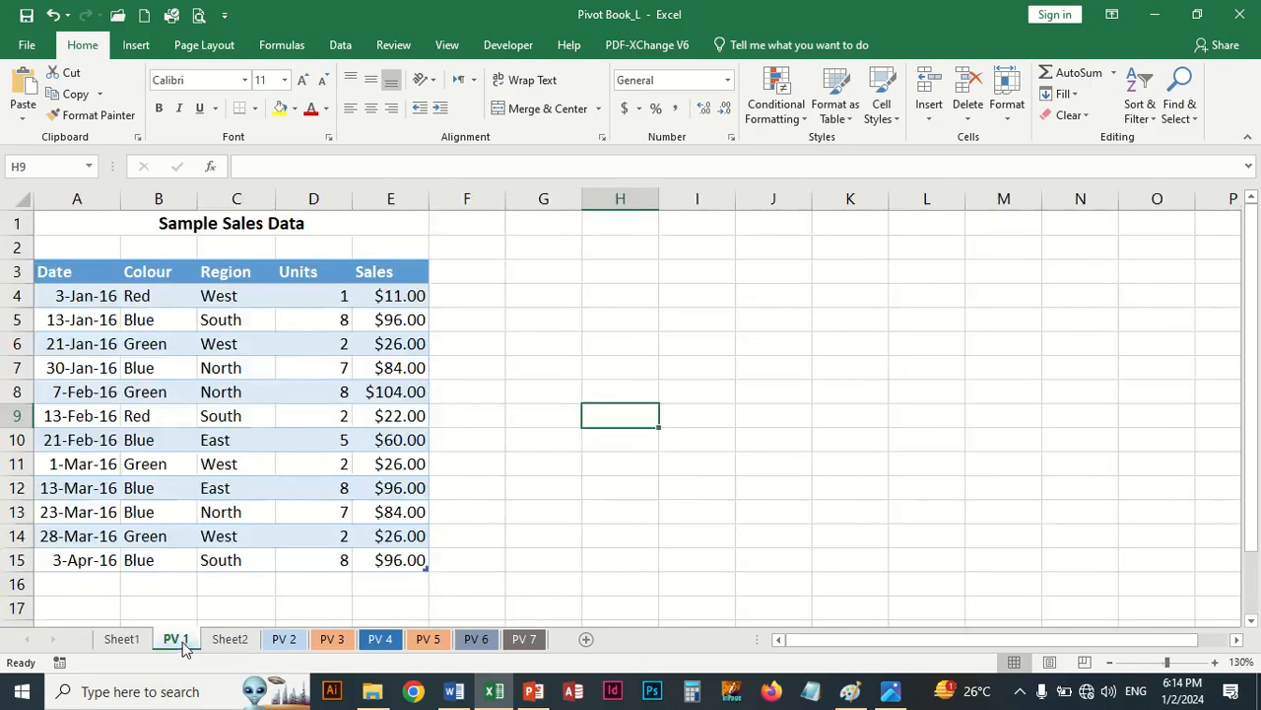
Clear the entire PivotTable on Sheet2 and delete that worksheet from the workbook
{"action": "left_click", "coordinate": [228, 639]}
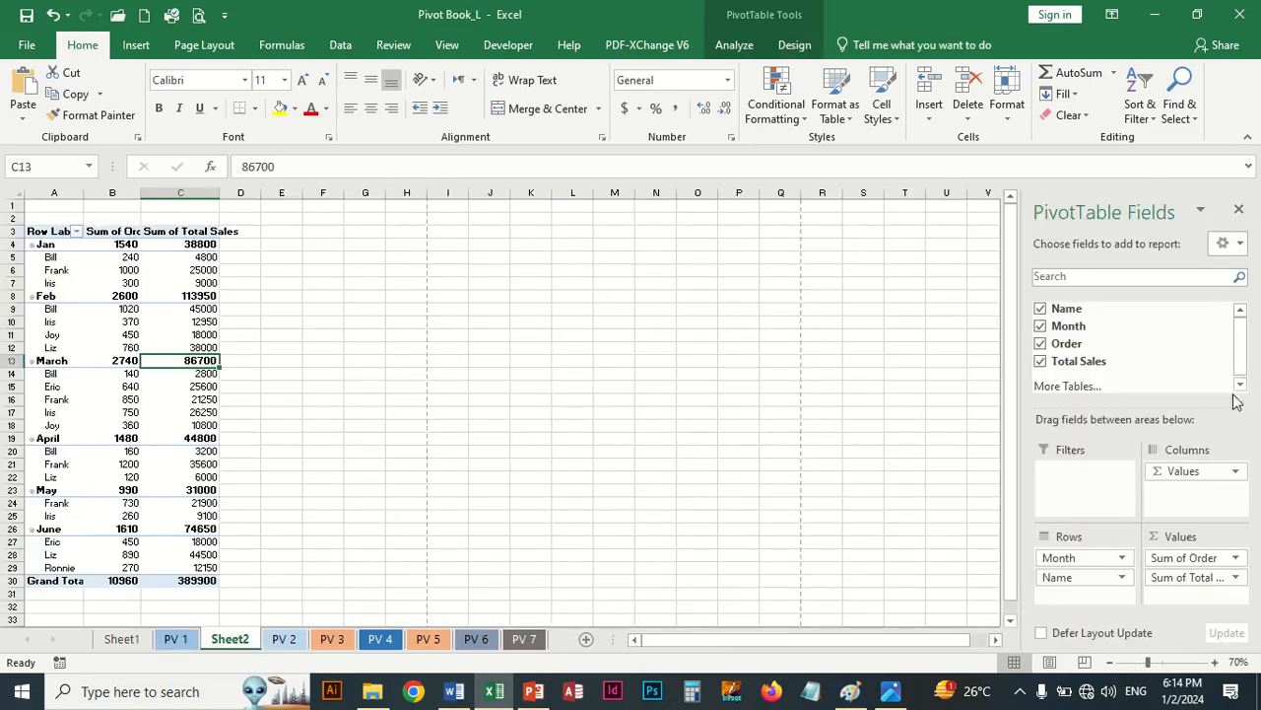
{"action": "left_click", "coordinate": [1239, 211]}
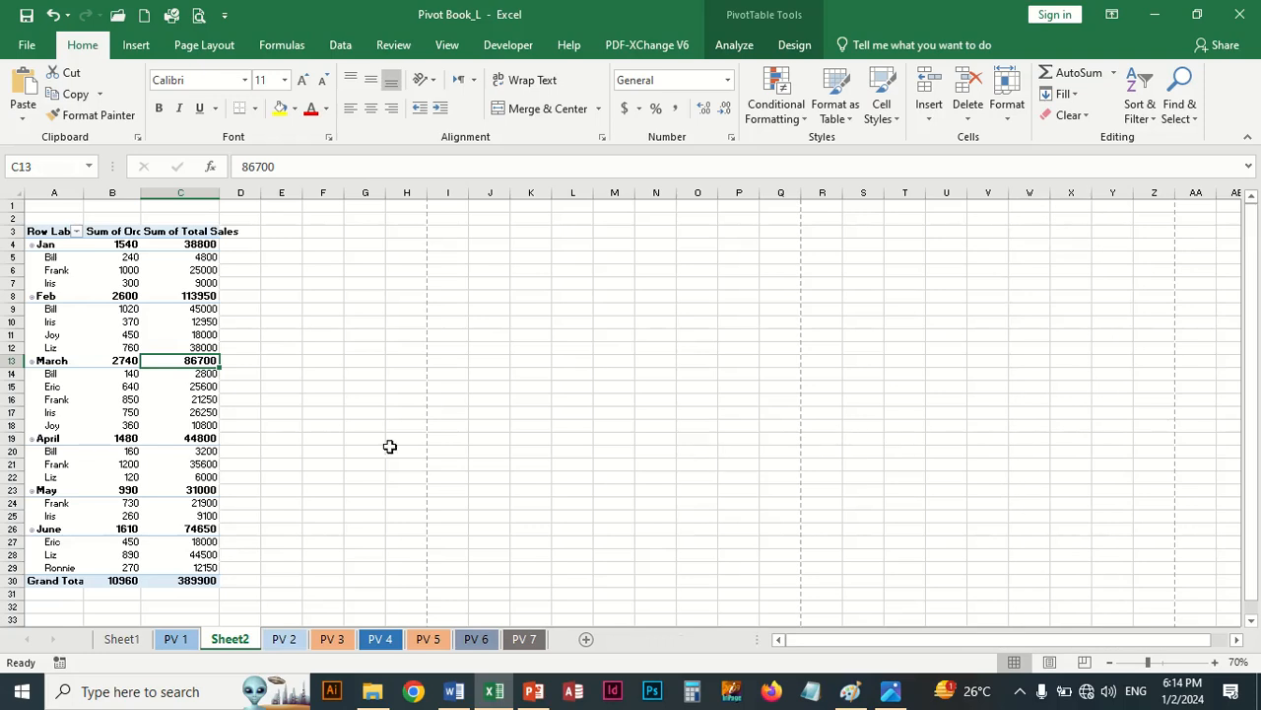
{"action": "key", "text": "ctrl+a"}
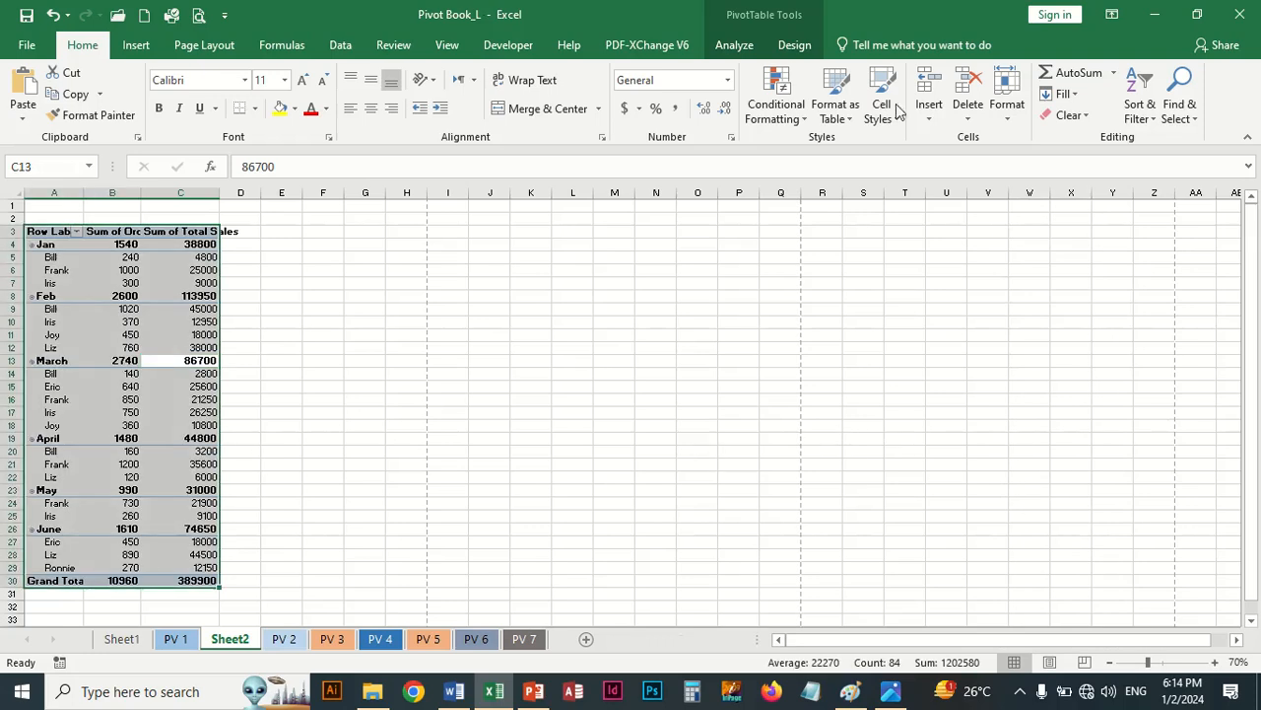
{"action": "left_click", "coordinate": [1069, 116]}
{"action": "left_click", "coordinate": [1087, 137]}
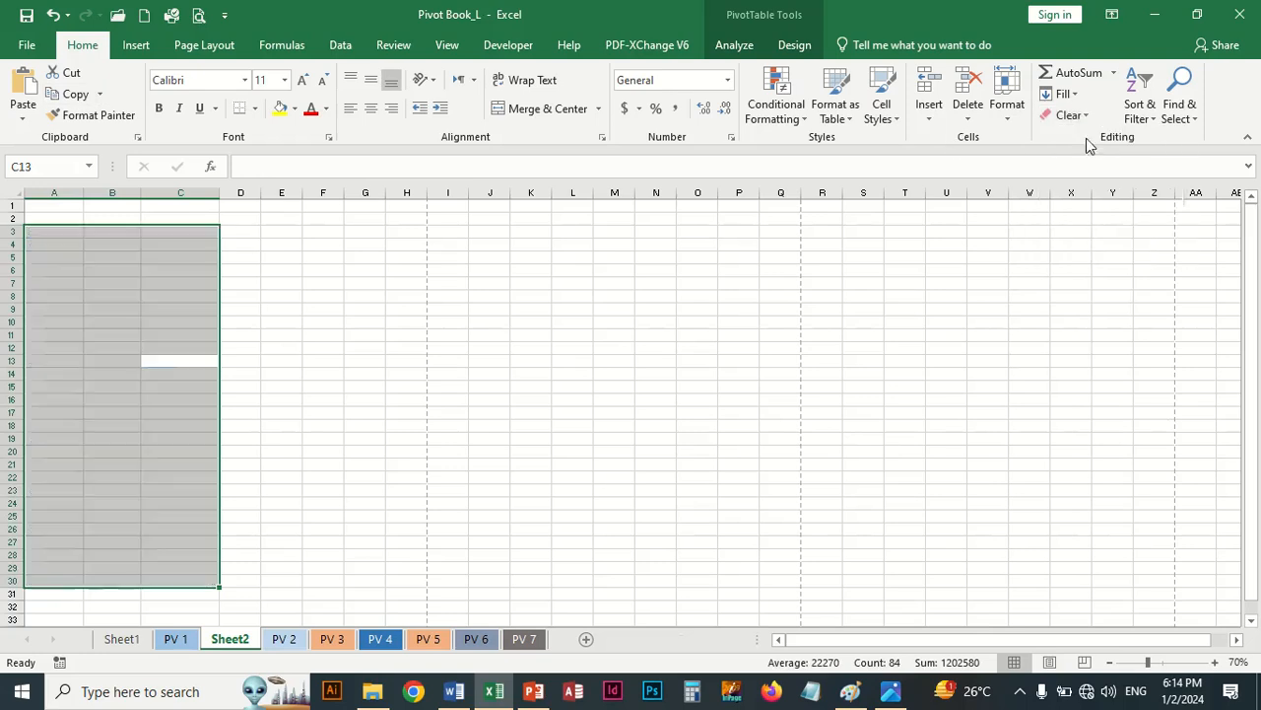
{"action": "left_click", "coordinate": [637, 414]}
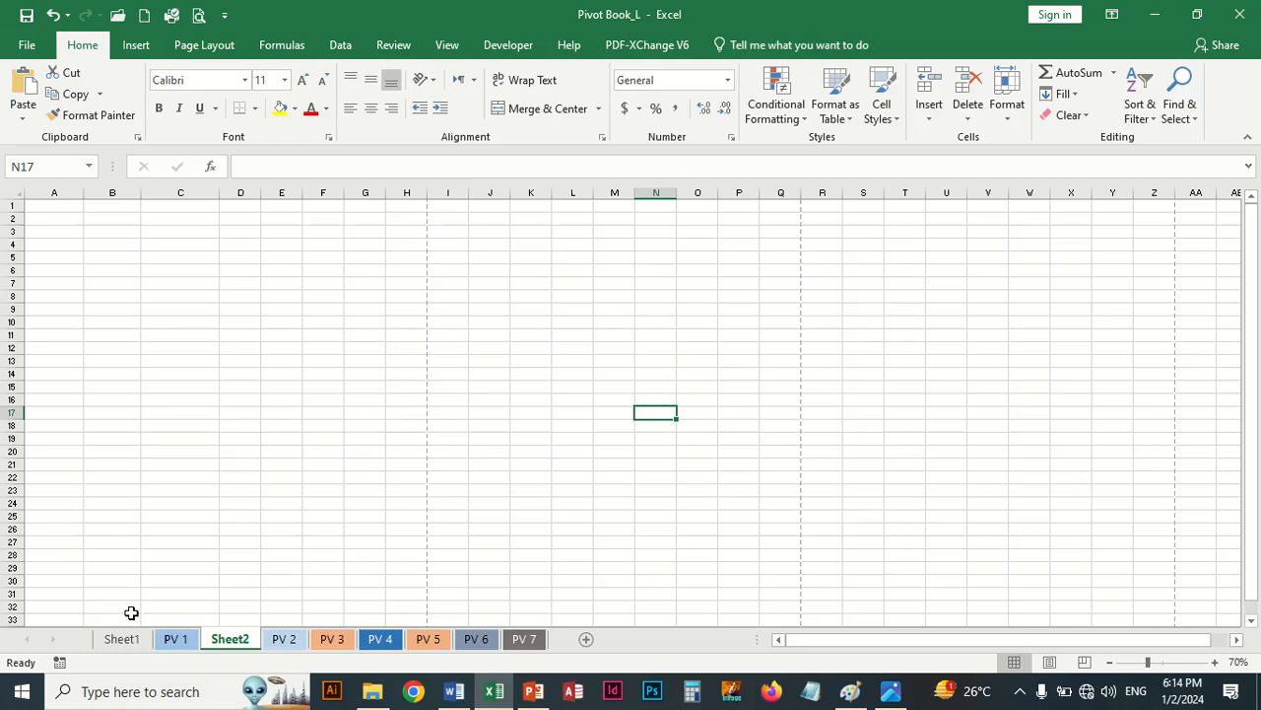
{"action": "right_click", "coordinate": [235, 639]}
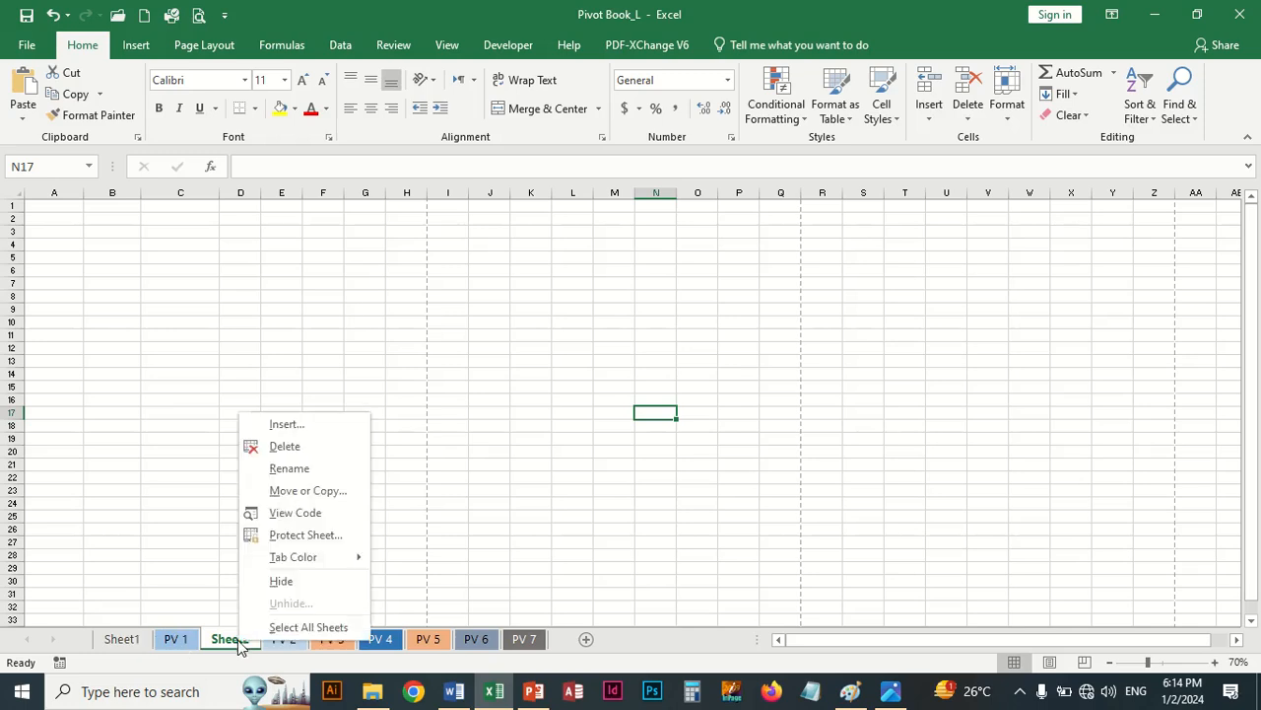
{"action": "left_click", "coordinate": [303, 448]}
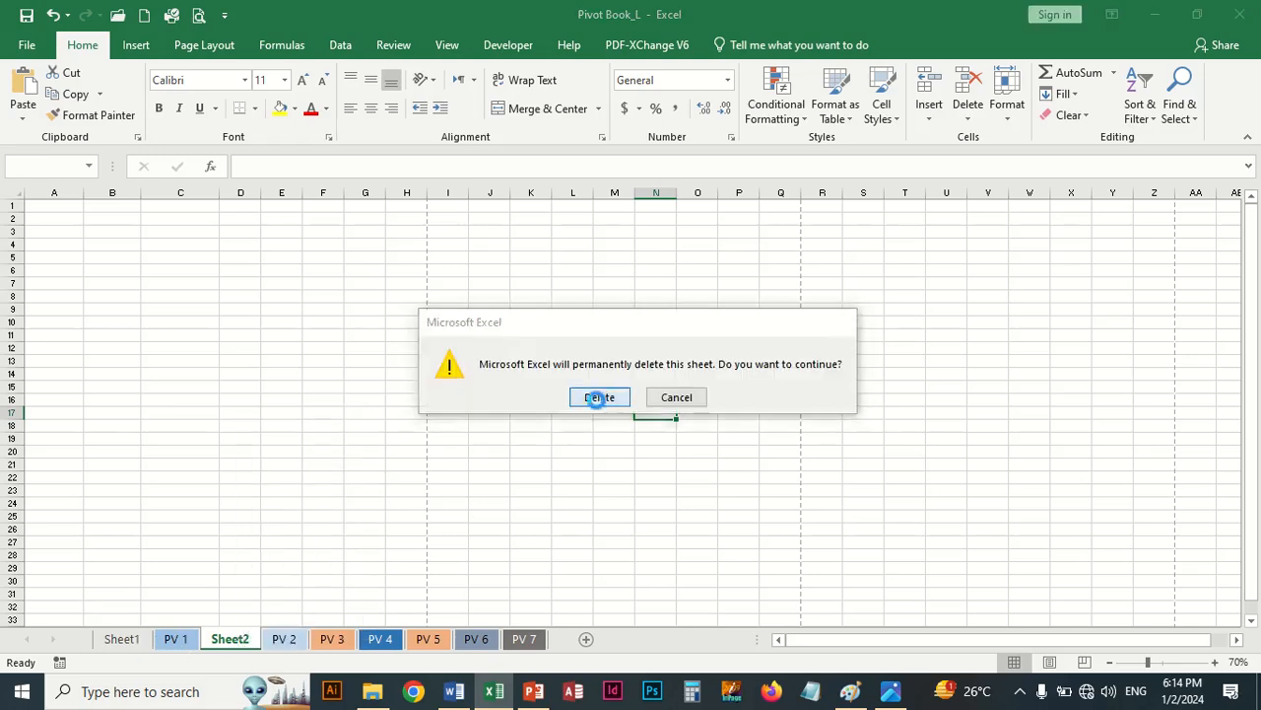
{"action": "left_click", "coordinate": [596, 397]}
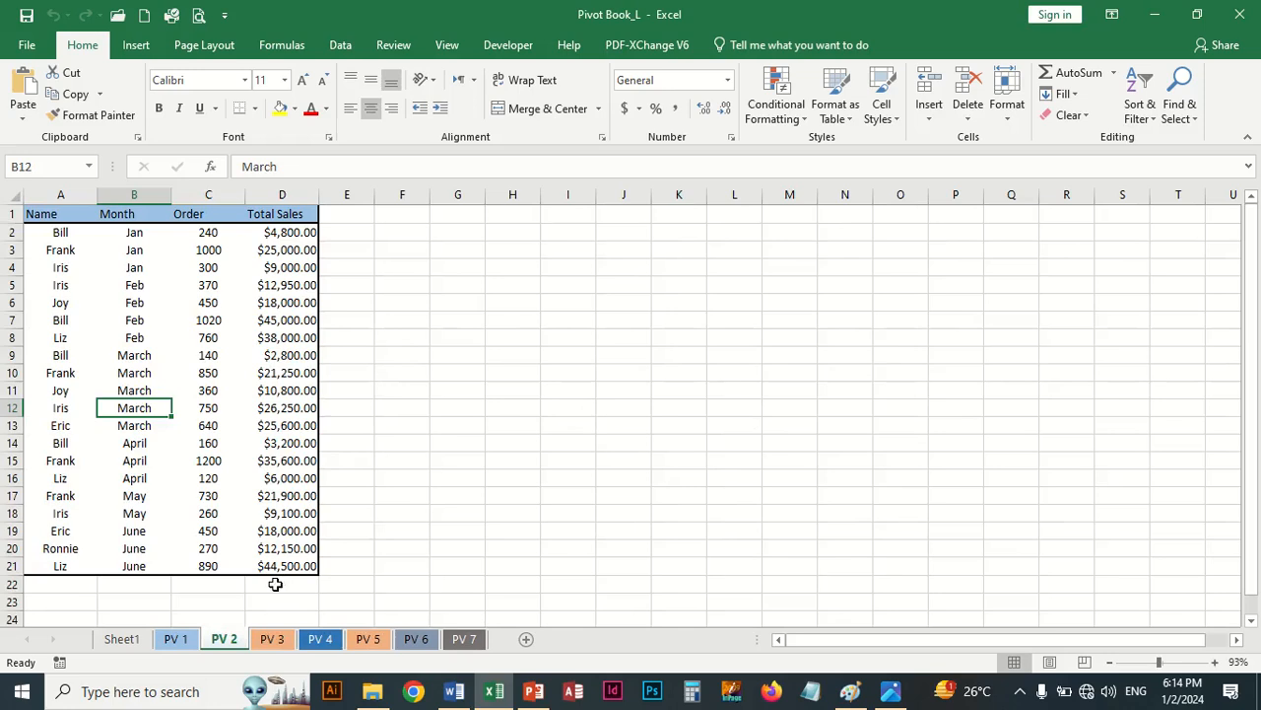
Create a PivotTable on a new worksheet from the product order table (Table3) on sheet PV 5
{"action": "left_click", "coordinate": [364, 640]}
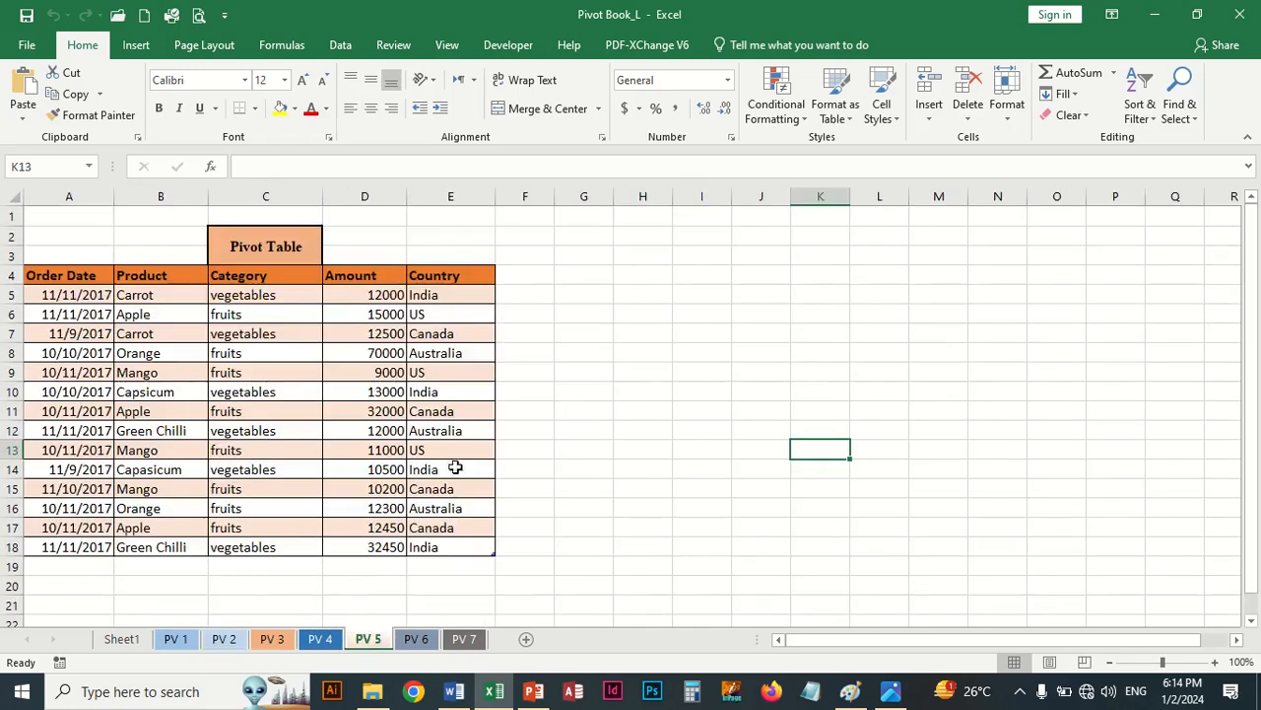
{"action": "left_click", "coordinate": [158, 377]}
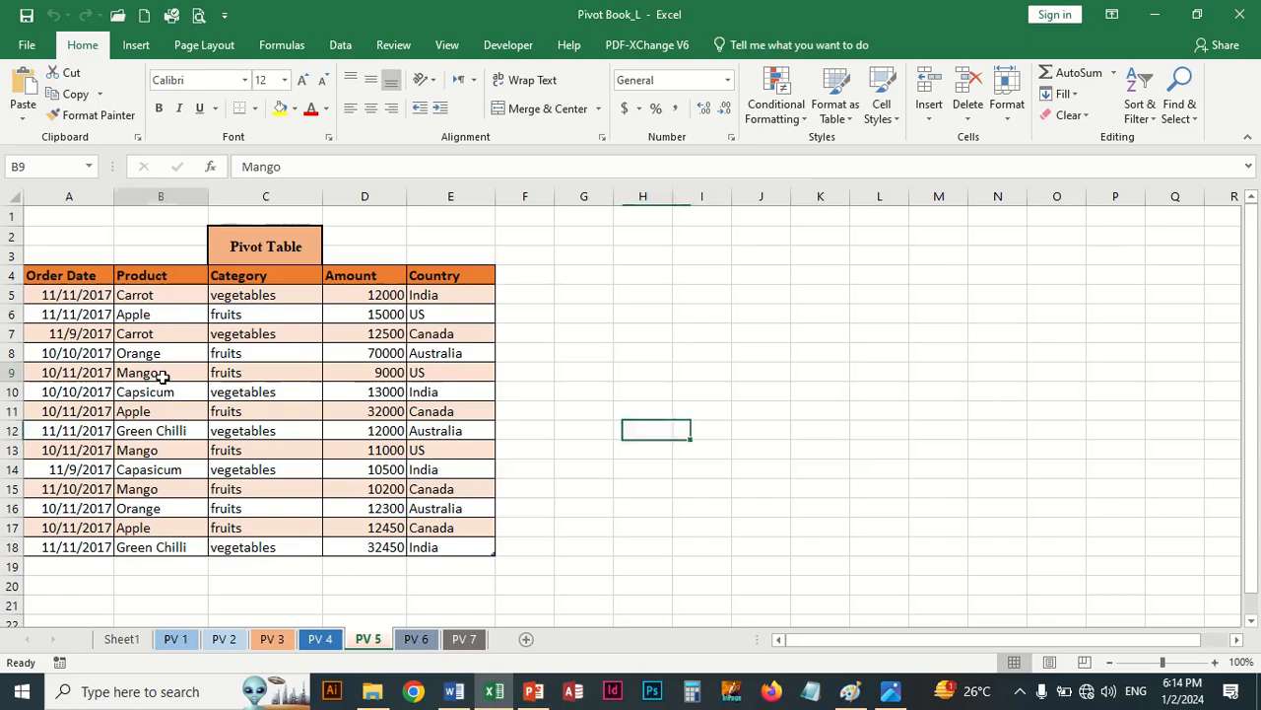
{"action": "left_click", "coordinate": [244, 373]}
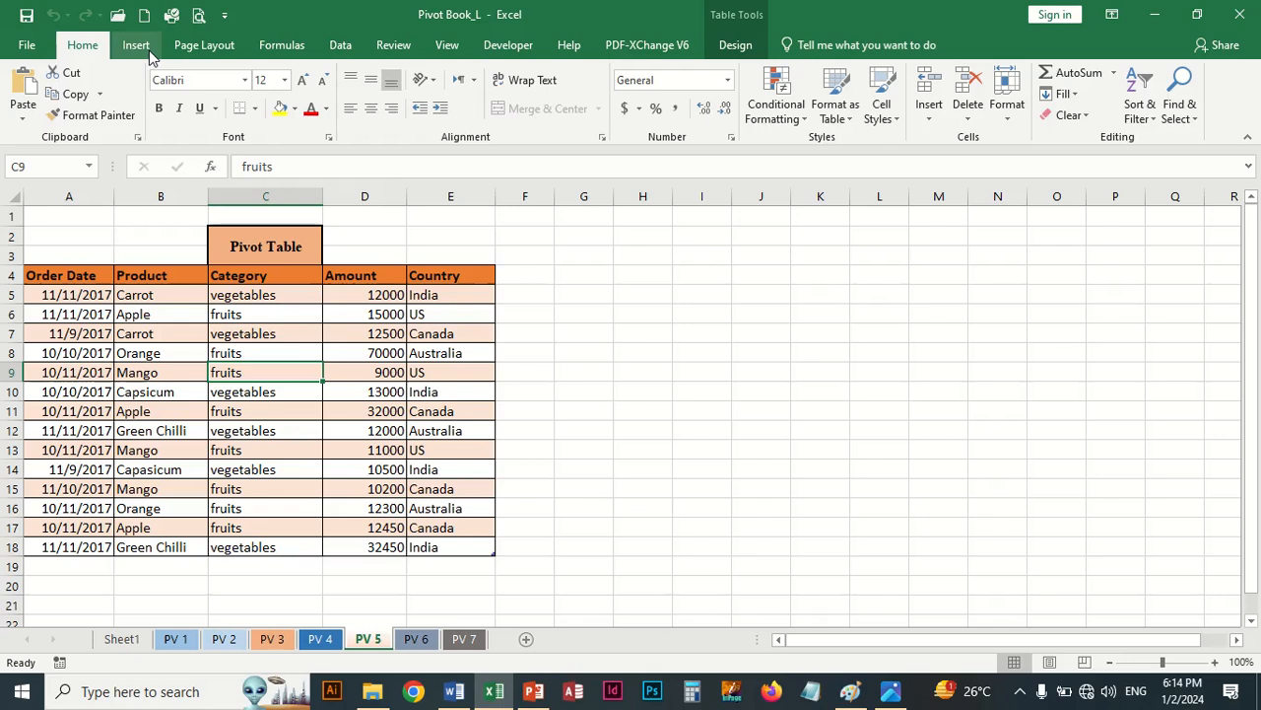
{"action": "left_click", "coordinate": [136, 46]}
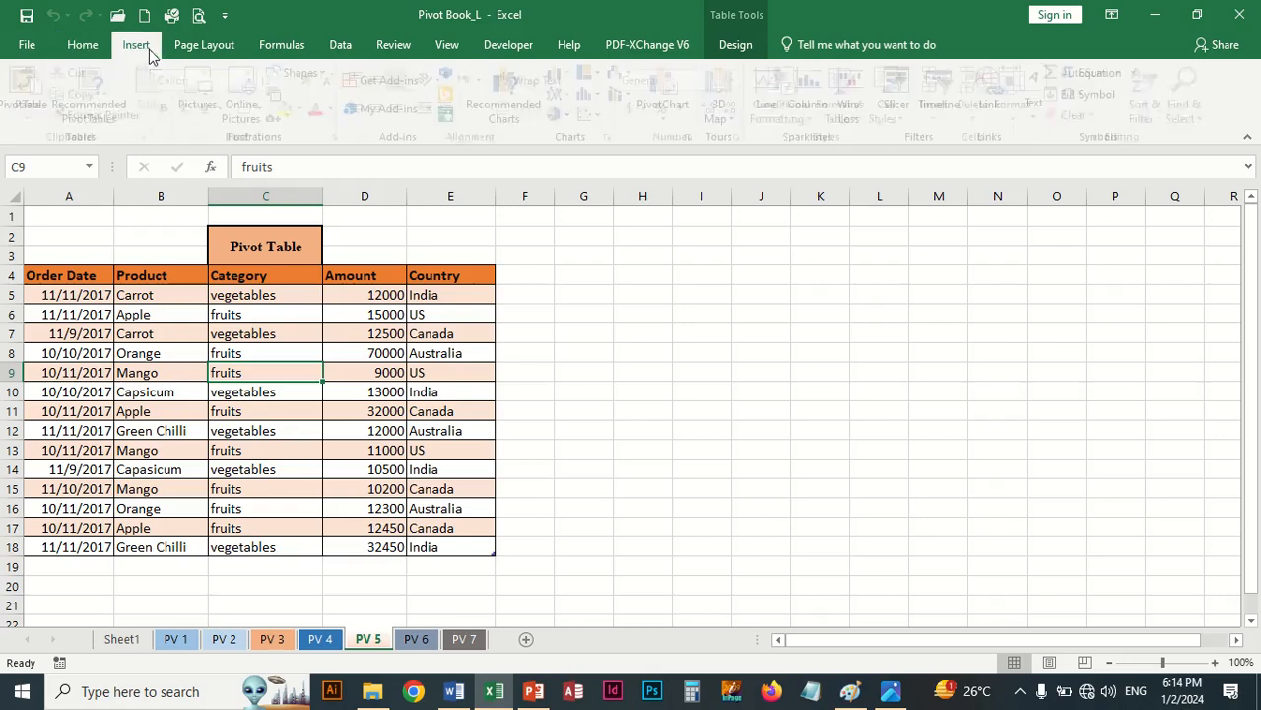
{"action": "left_click", "coordinate": [30, 91]}
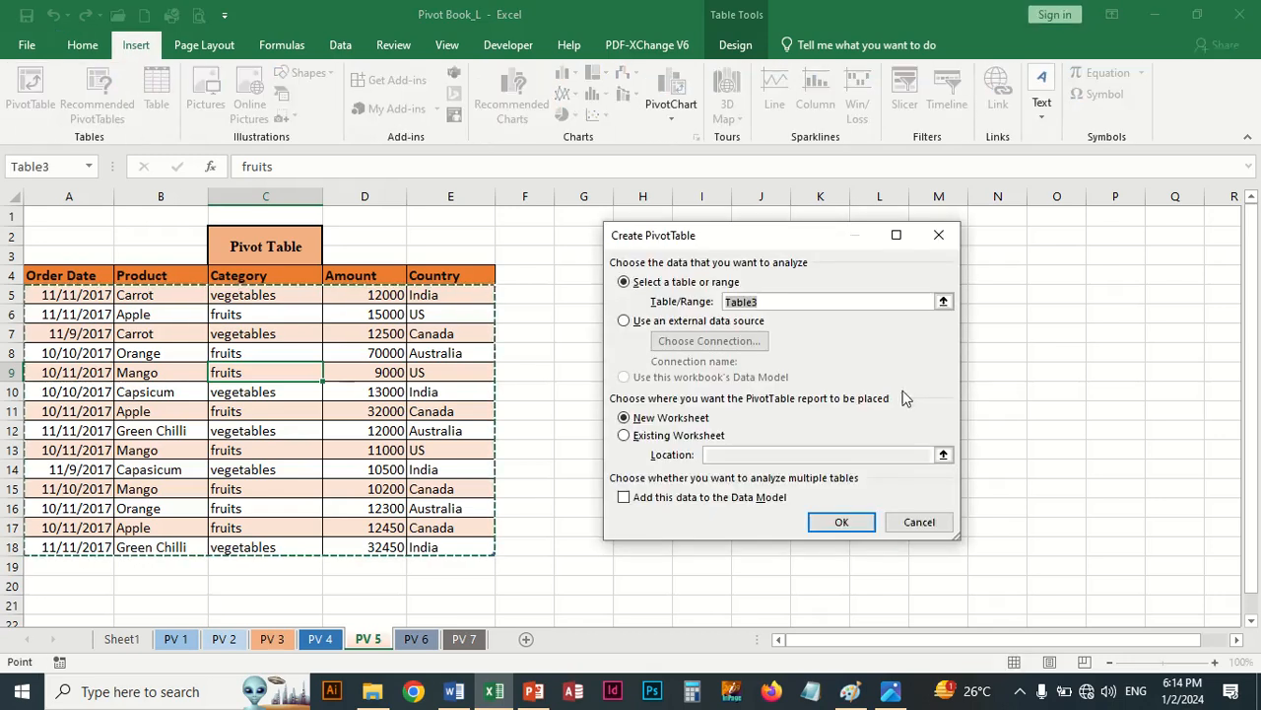
{"action": "left_click", "coordinate": [849, 520]}
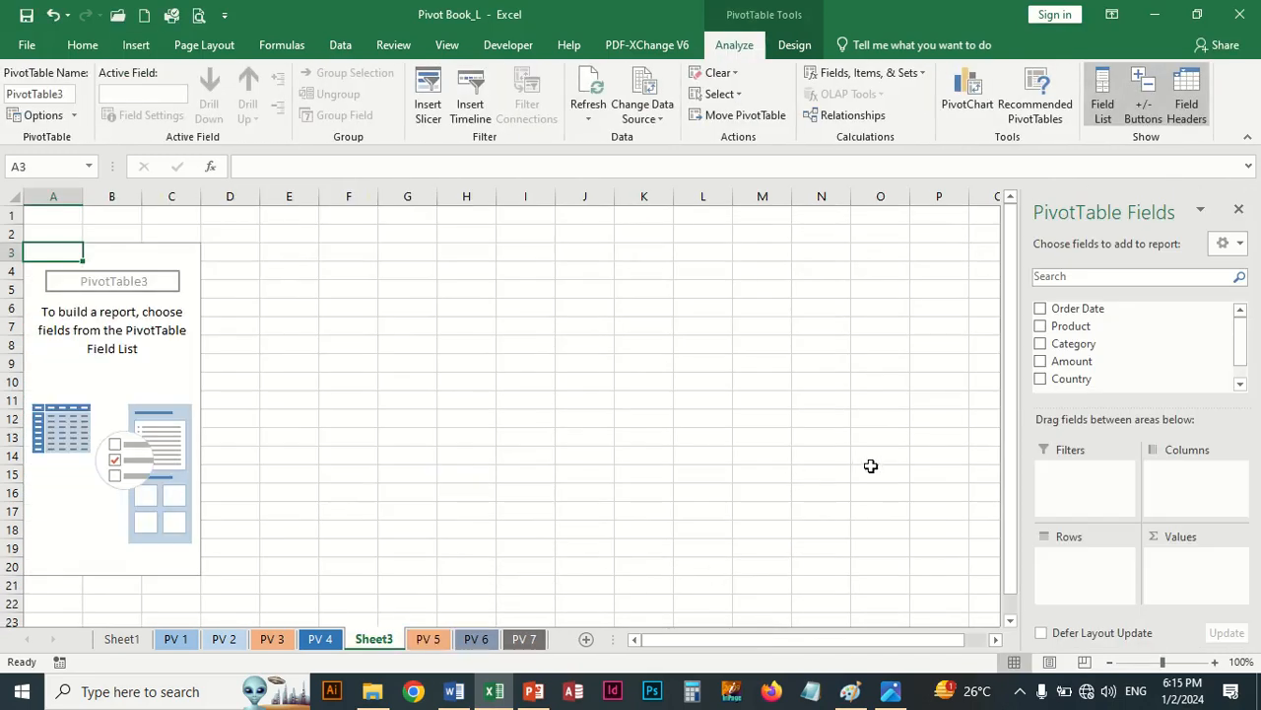
Add Product and Country as row fields of the new PivotTable and Amount as a summed value
{"action": "left_click", "coordinate": [1039, 326]}
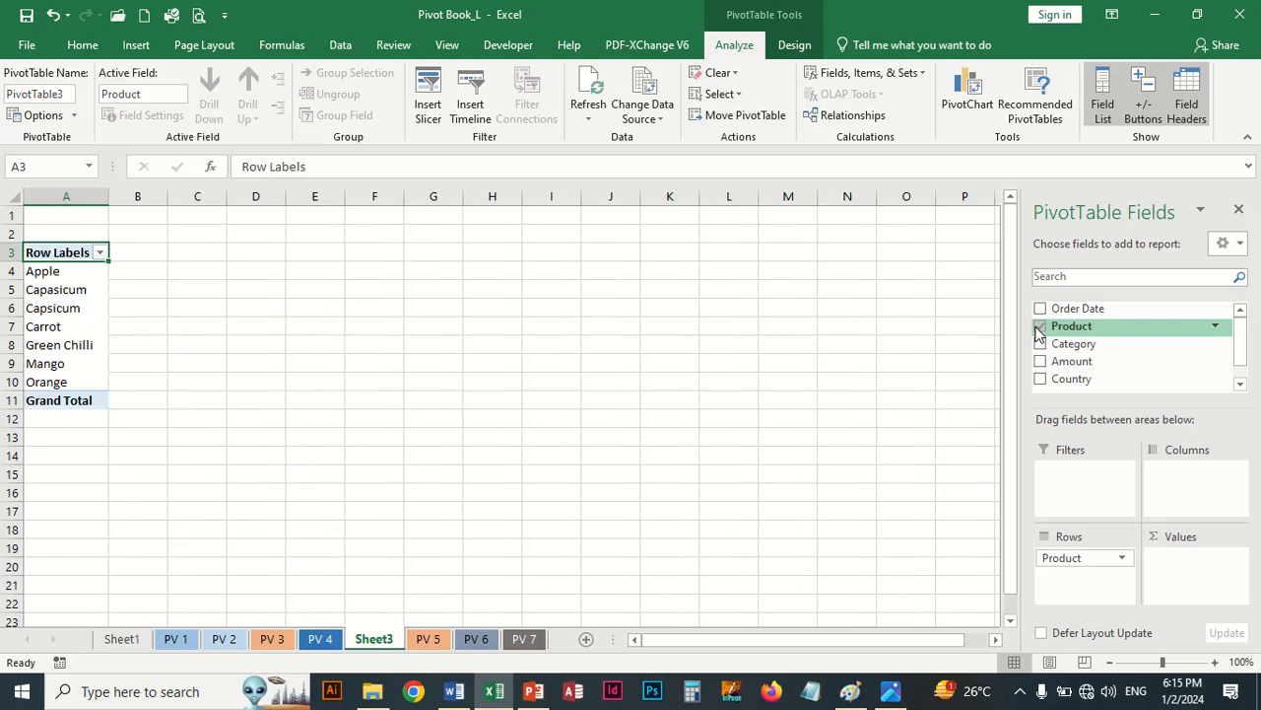
{"action": "left_click", "coordinate": [1041, 380]}
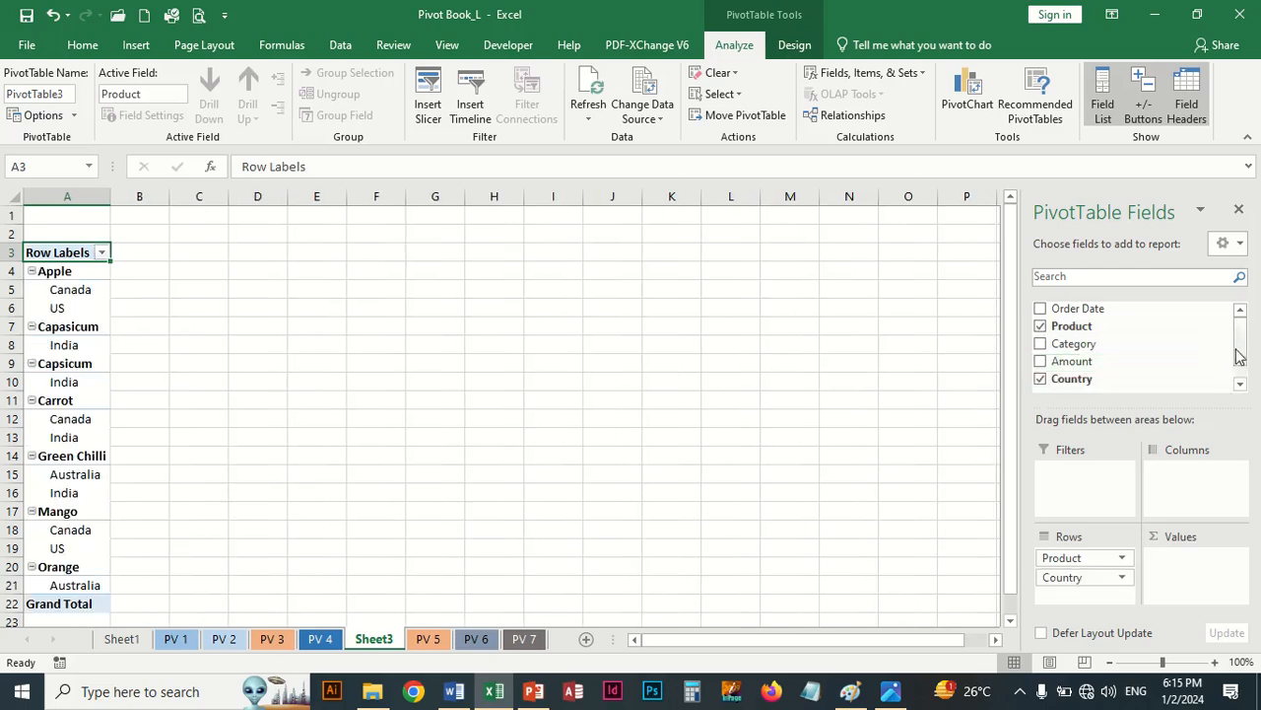
{"action": "mouse_move", "coordinate": [1239, 355]}
{"action": "left_mouse_down"}
{"action": "mouse_move", "coordinate": [1244, 372]}
{"action": "mouse_move", "coordinate": [1242, 353]}
{"action": "left_mouse_up"}
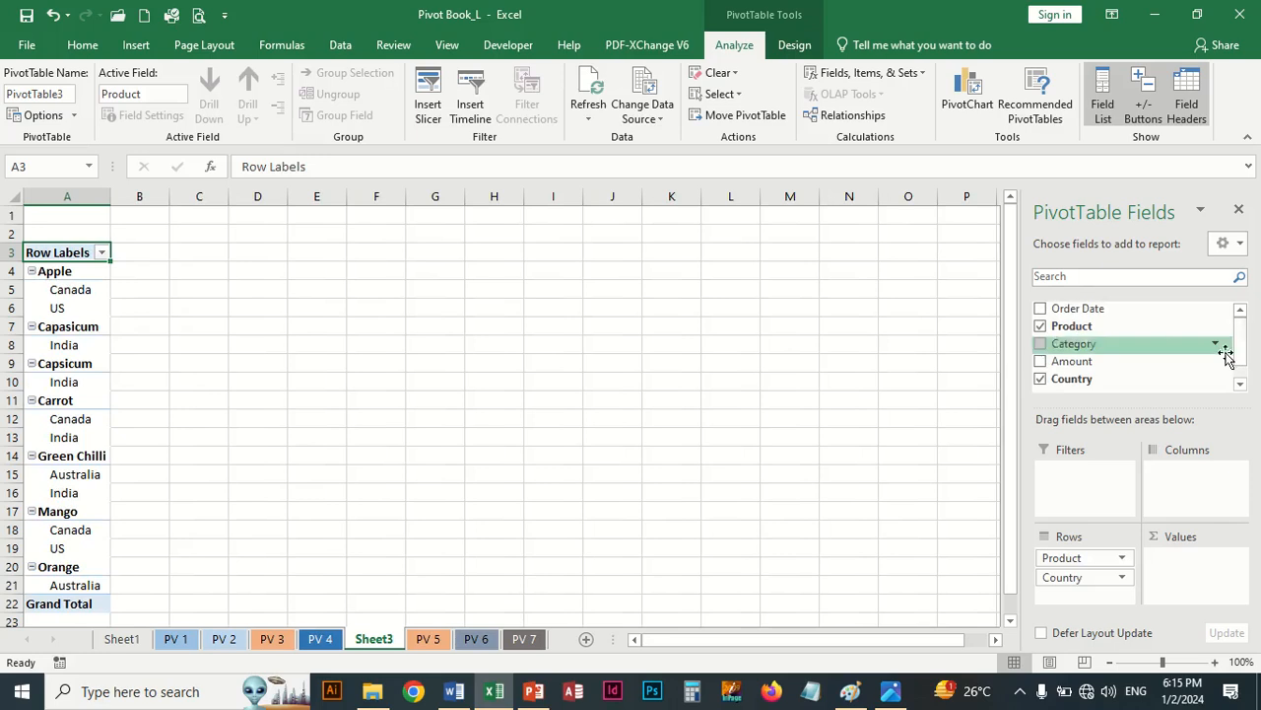
{"action": "left_click", "coordinate": [1041, 362]}
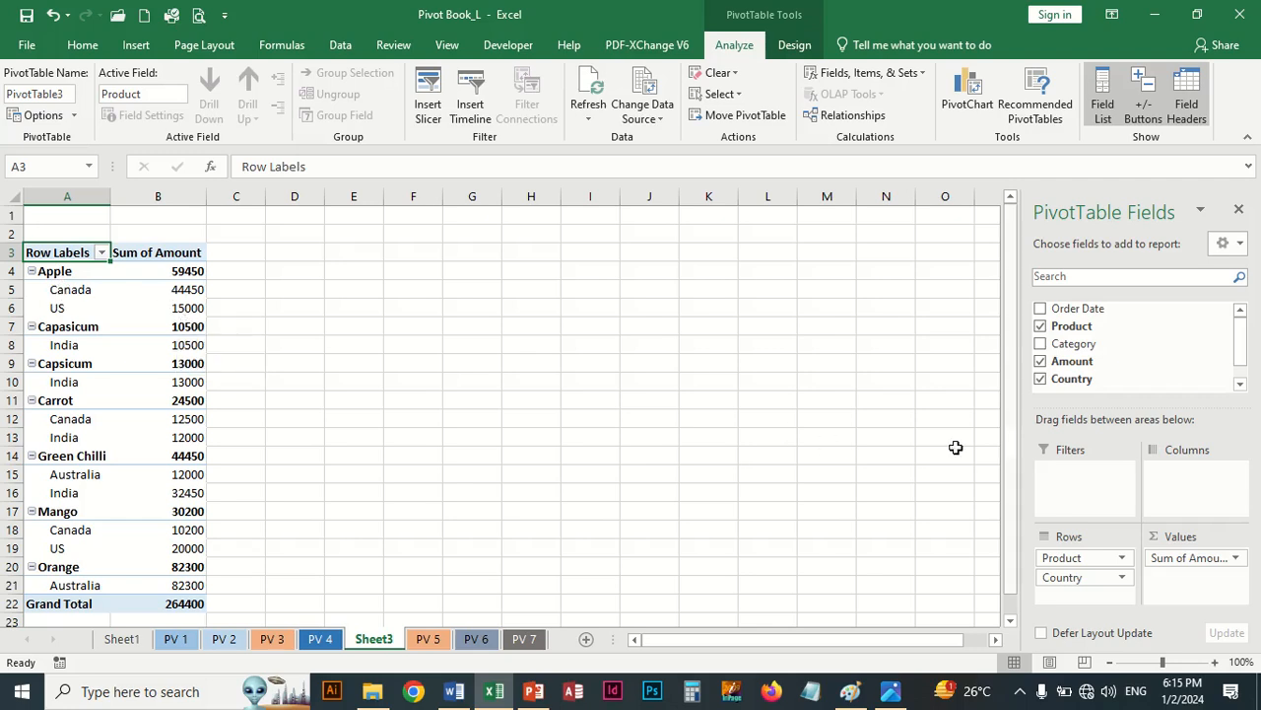
Try Category as a third row field in the PivotTable and remove it again
{"action": "left_click", "coordinate": [1041, 344]}
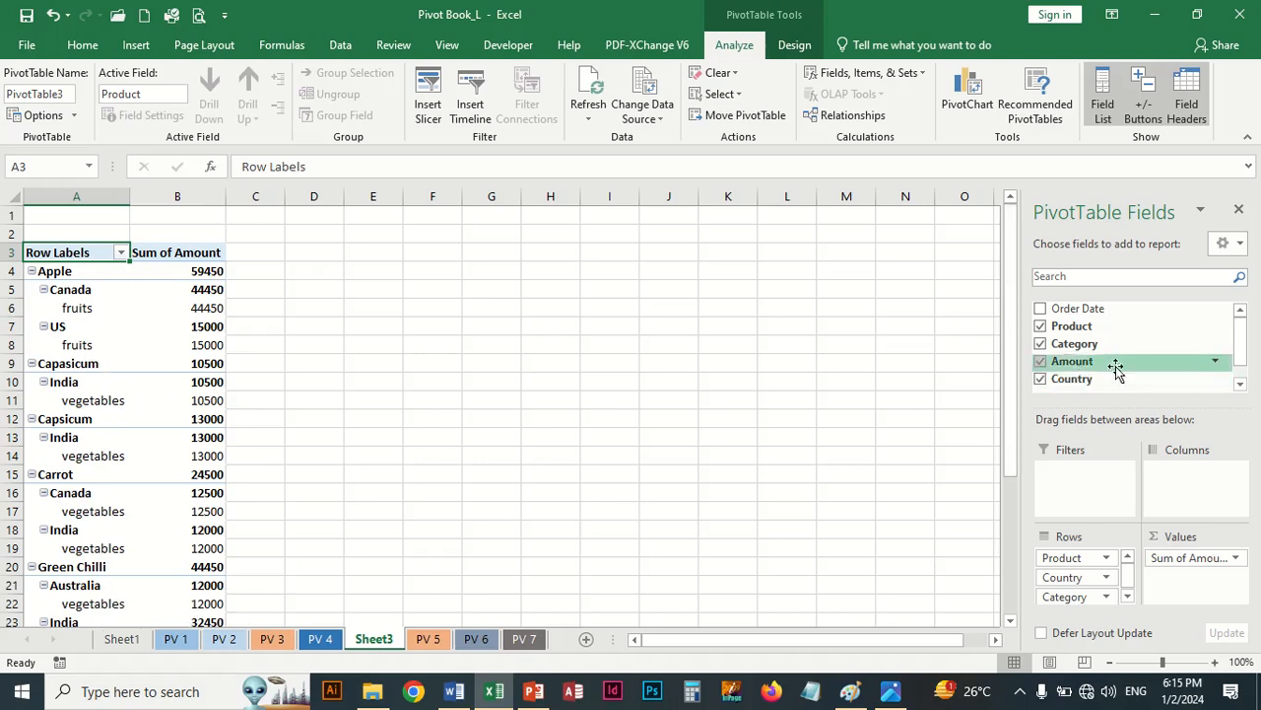
{"action": "left_click", "coordinate": [1040, 343]}
Add Order Date with month grouping to the rows, expand the Oct and Nov entries, and remove Order Date while keeping Months
{"action": "left_click", "coordinate": [1040, 309]}
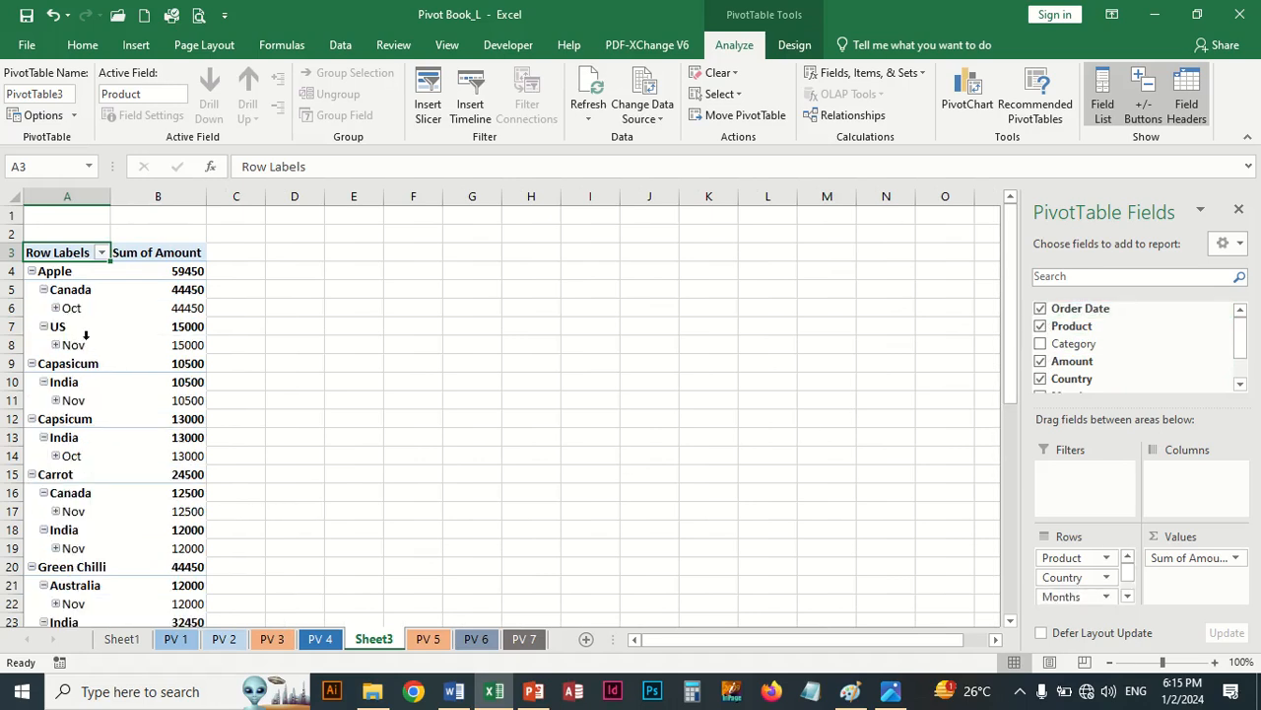
{"action": "left_click", "coordinate": [55, 308]}
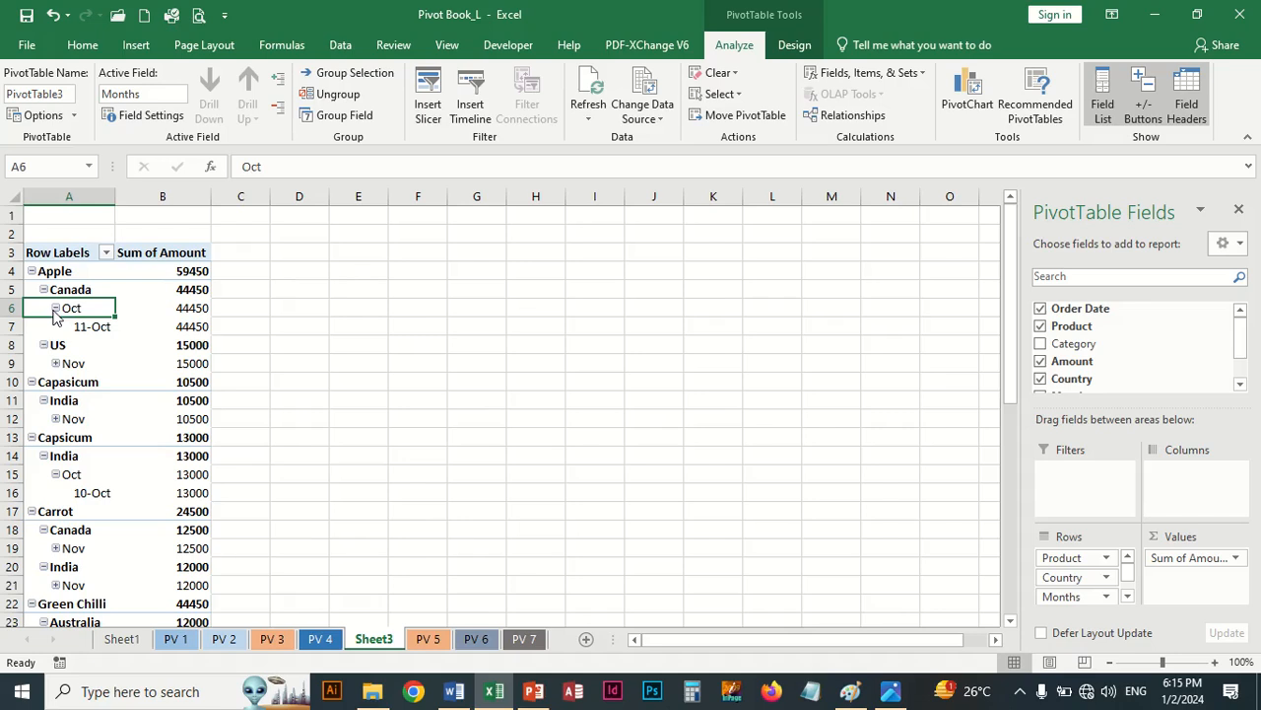
{"action": "left_click", "coordinate": [56, 364]}
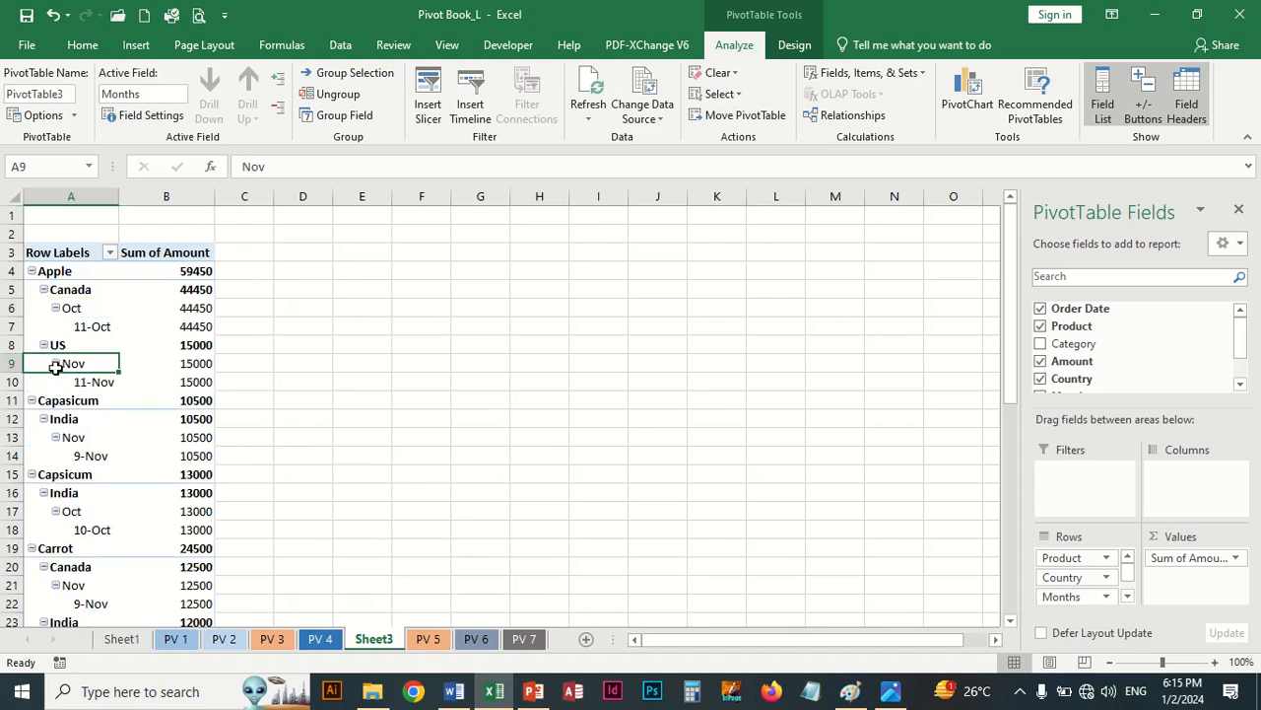
{"action": "left_click", "coordinate": [1040, 309]}
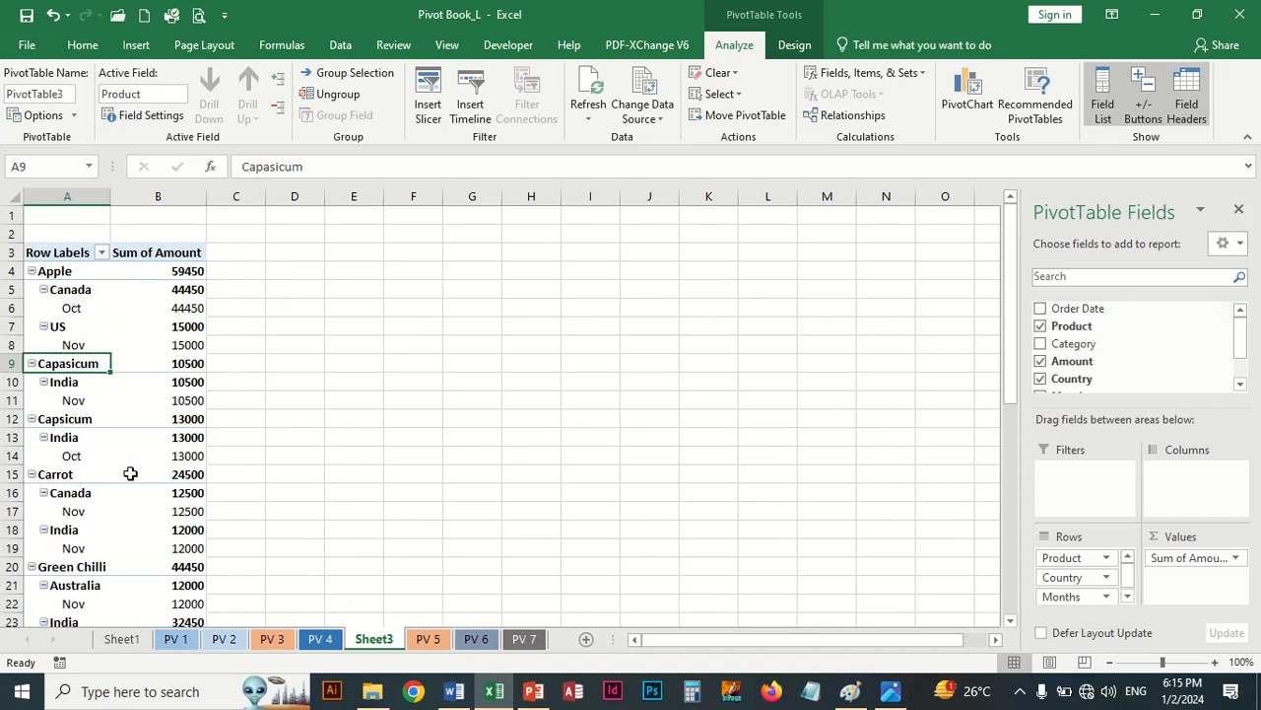
Change the category of the first Carrot order on sheet PV 5 to Green Vegetables
{"action": "left_click", "coordinate": [320, 640]}
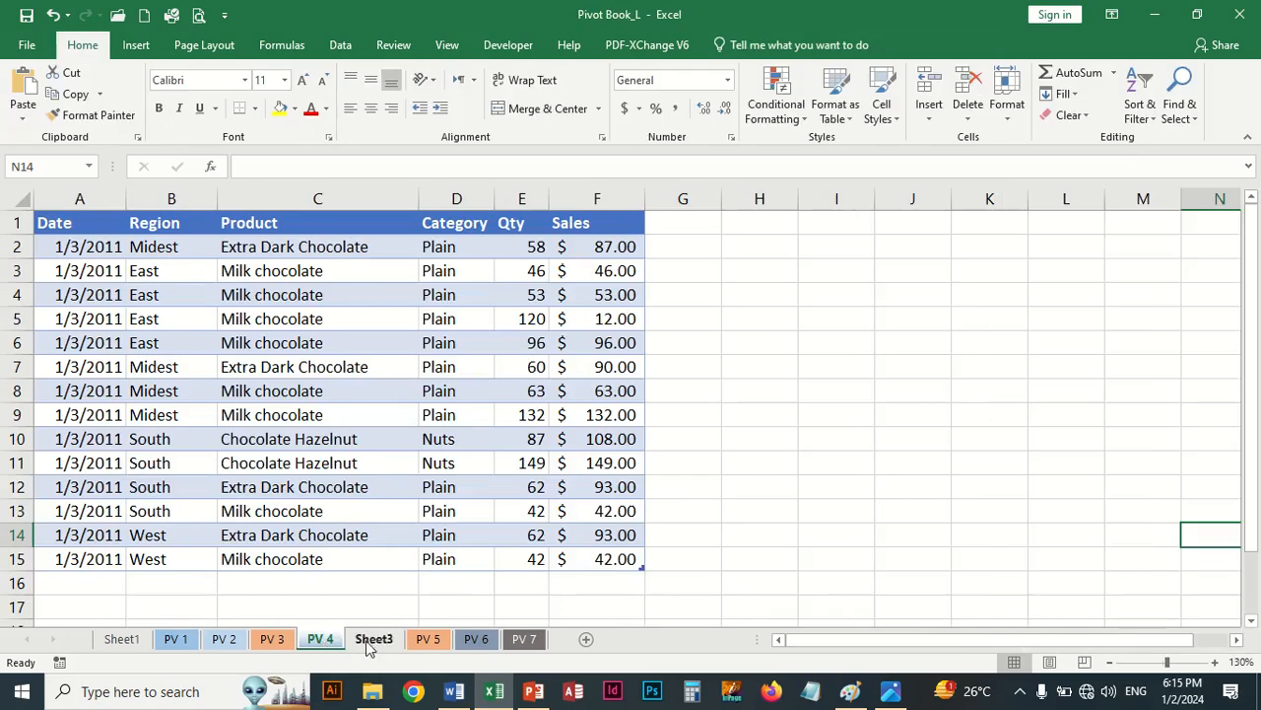
{"action": "left_click", "coordinate": [428, 640]}
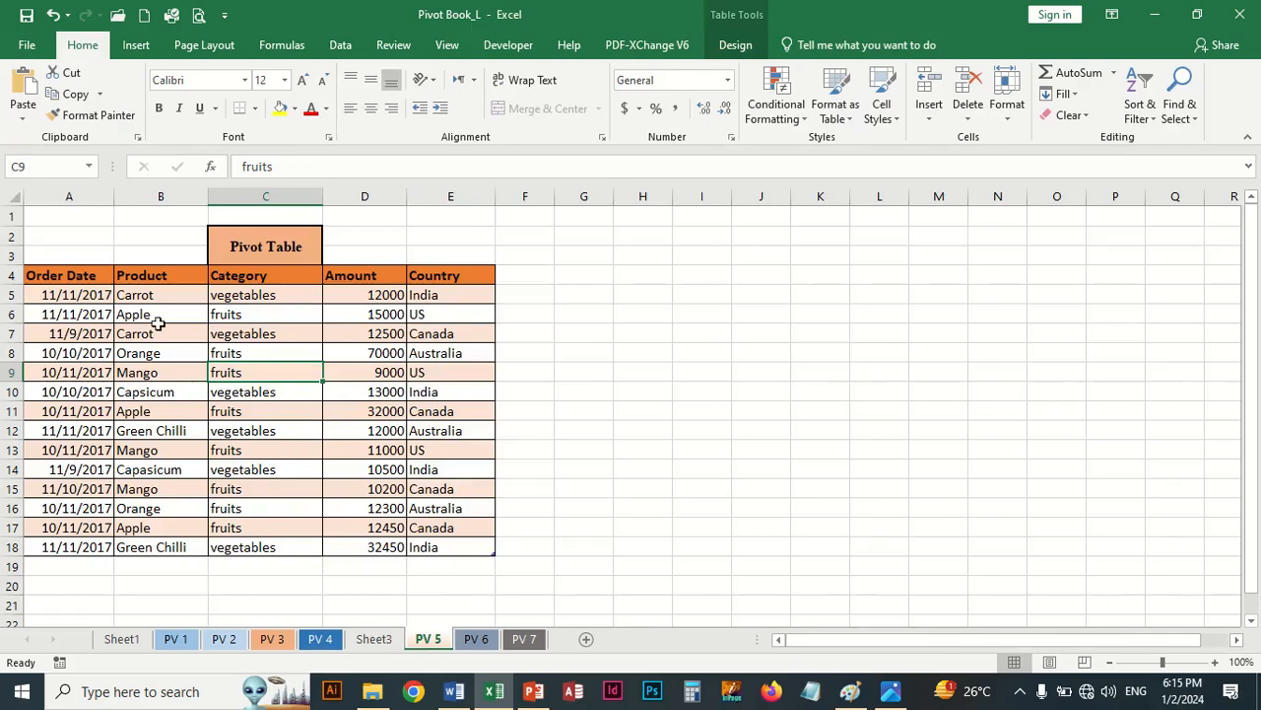
{"action": "left_click", "coordinate": [150, 296]}
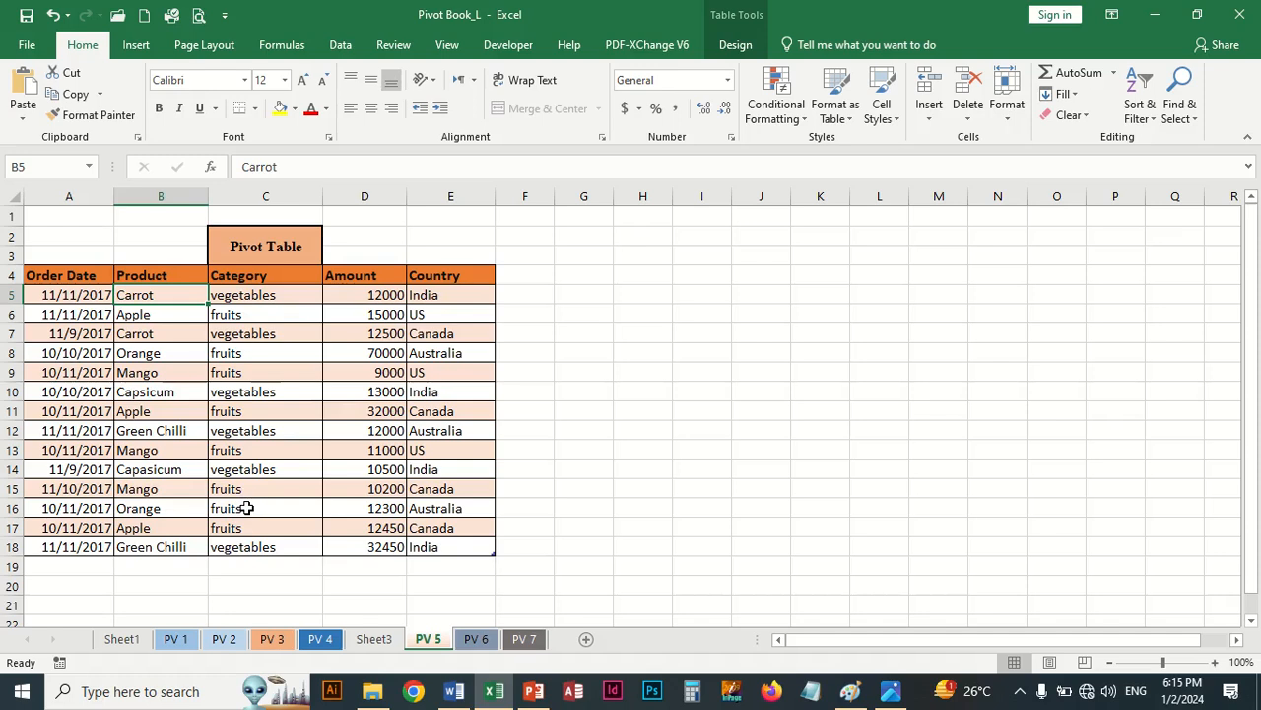
{"action": "left_click", "coordinate": [259, 295]}
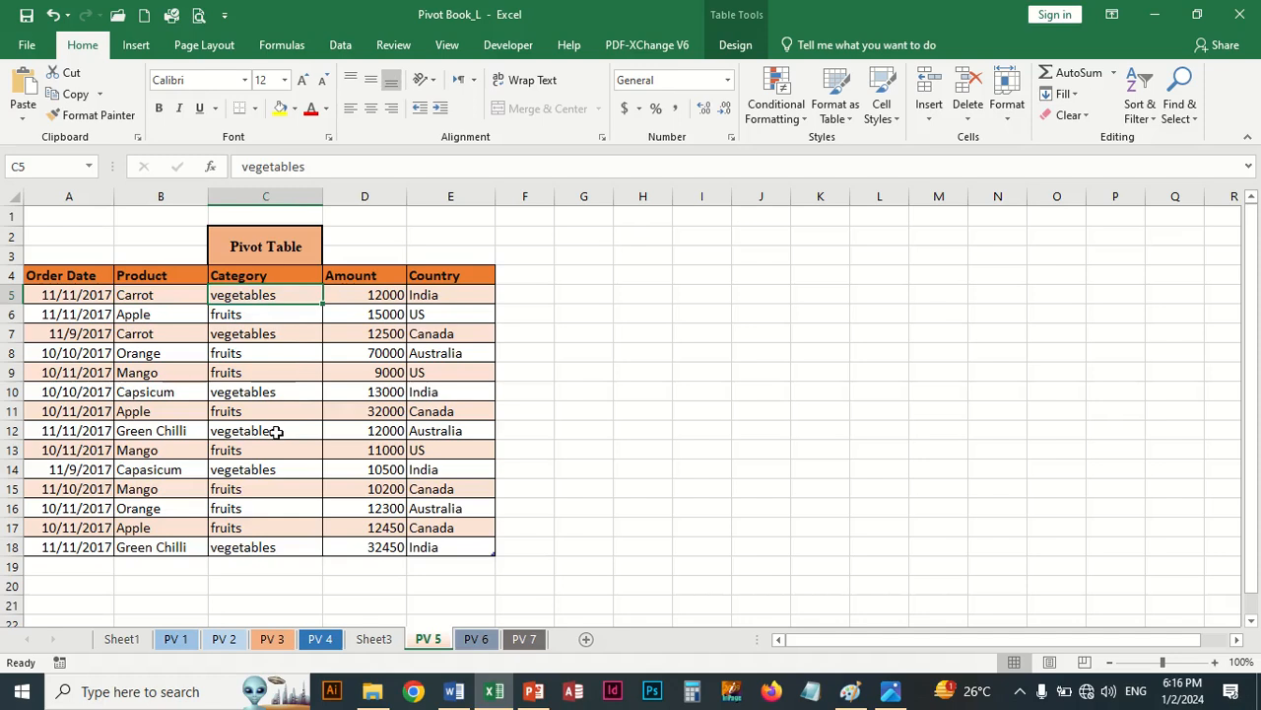
{"action": "type", "text": "Green V"}
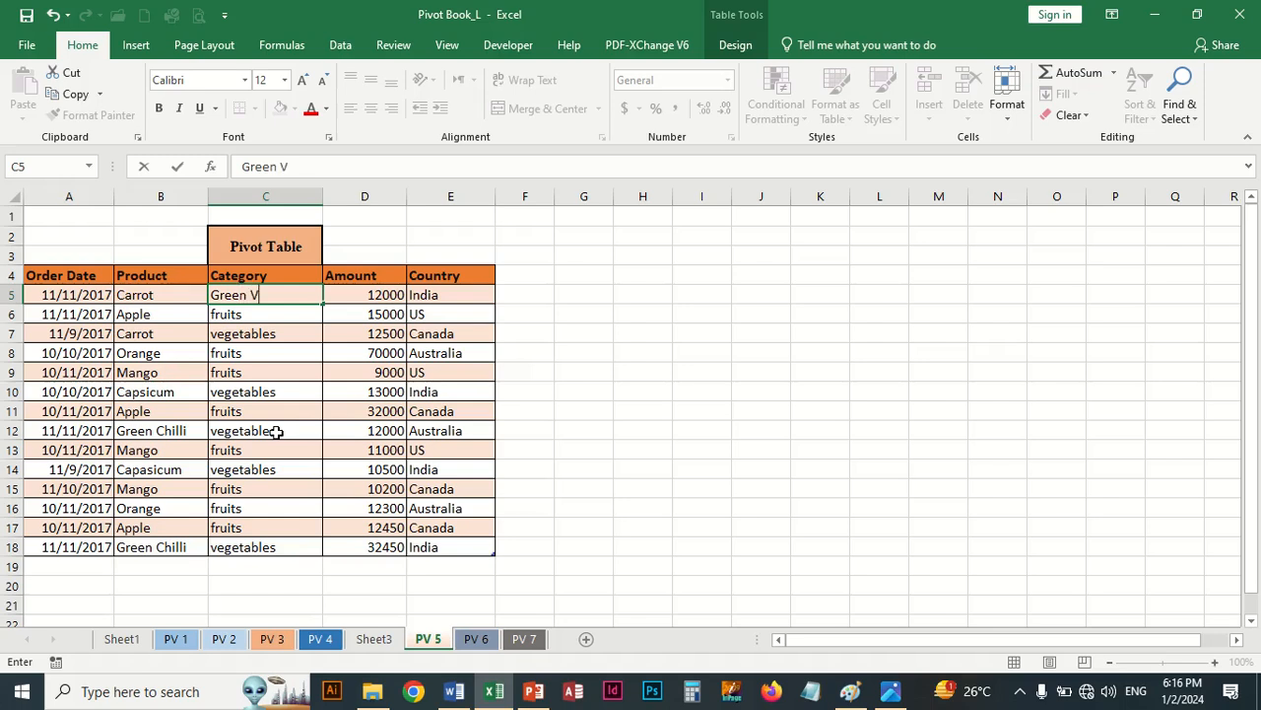
{"action": "type", "text": "eg"}
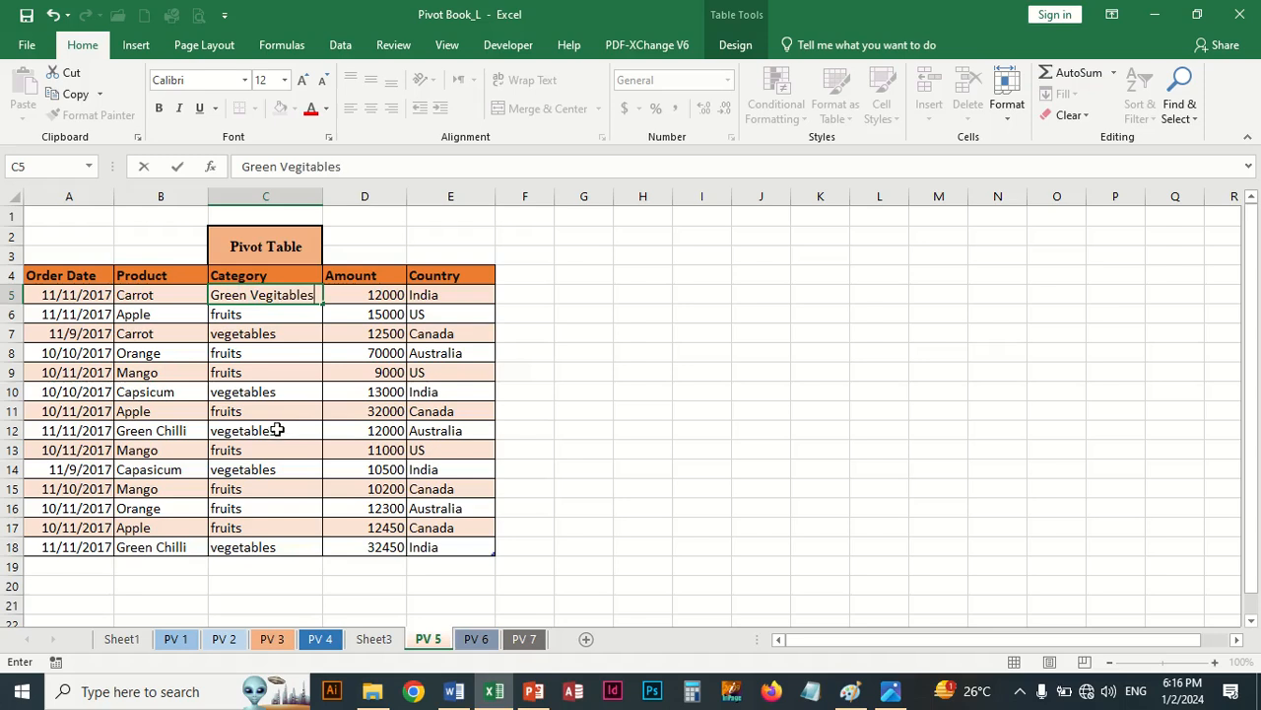
{"action": "left_click", "coordinate": [276, 295]}
{"action": "key", "text": "Delete"}
{"action": "type", "text": "e"}
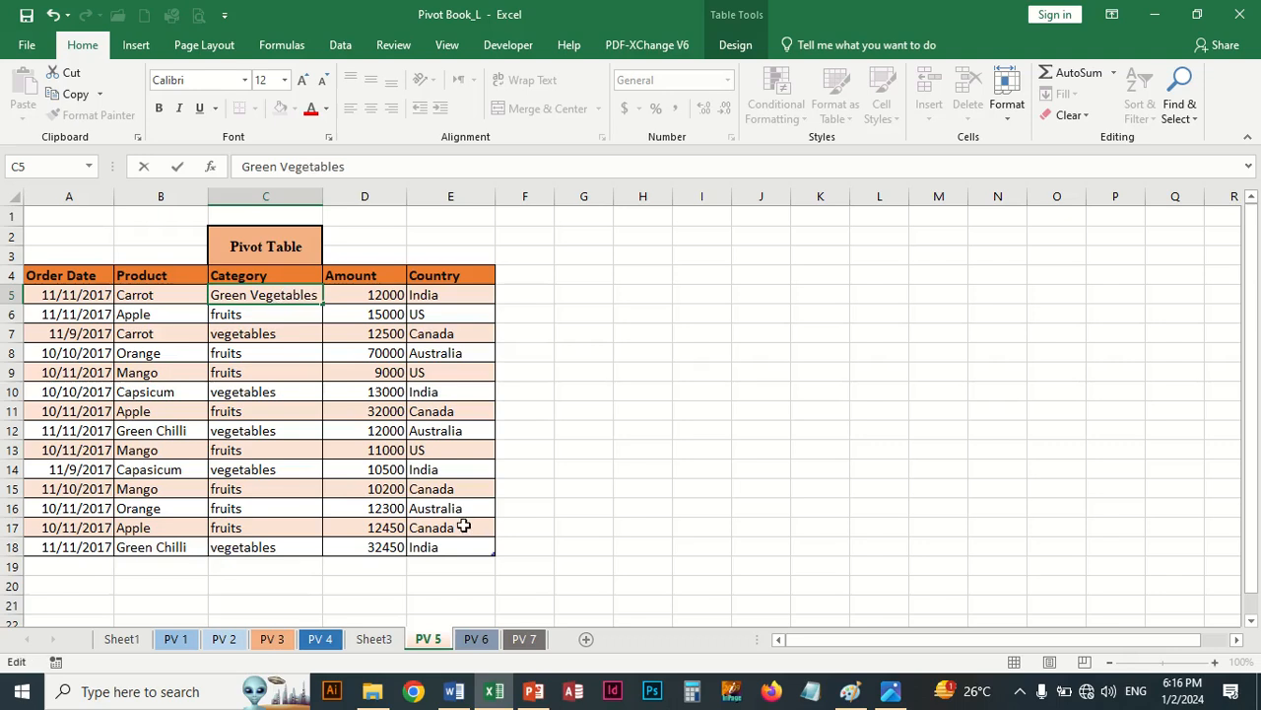
{"action": "left_click", "coordinate": [292, 389]}
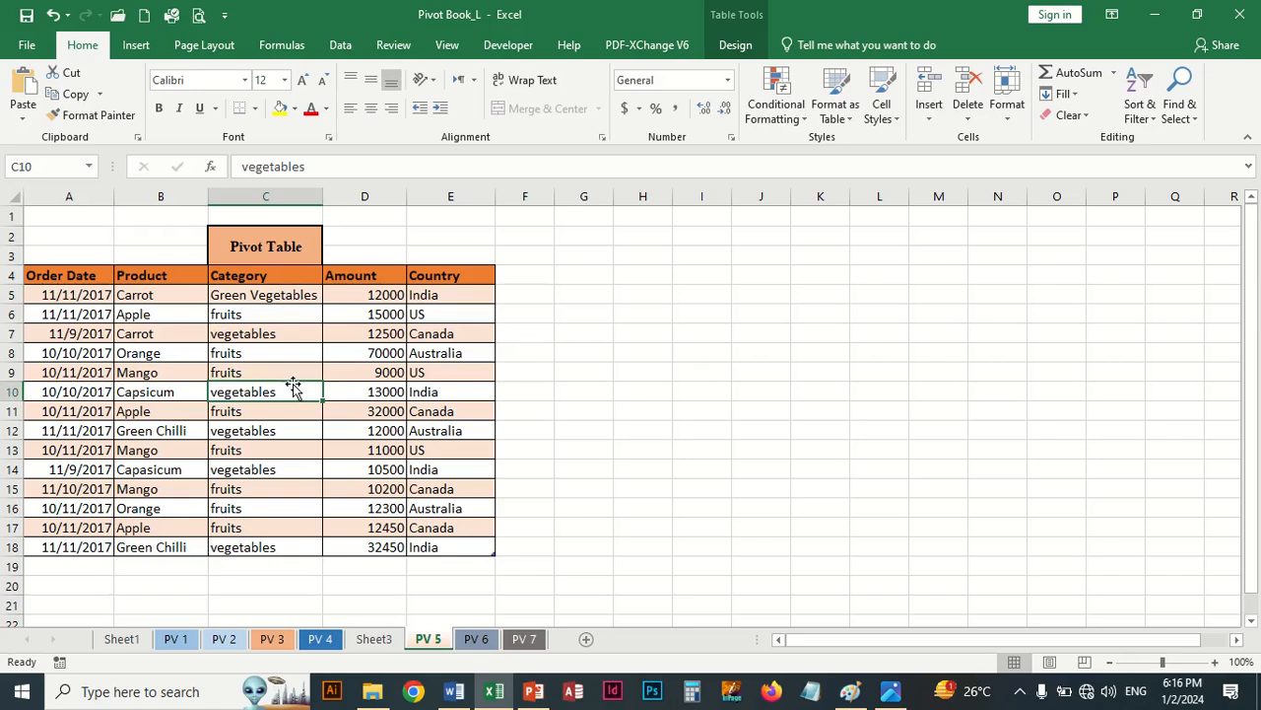
Check the PivotTable on Sheet3 and undo the category change in the PV 5 source table
{"action": "left_click", "coordinate": [381, 641]}
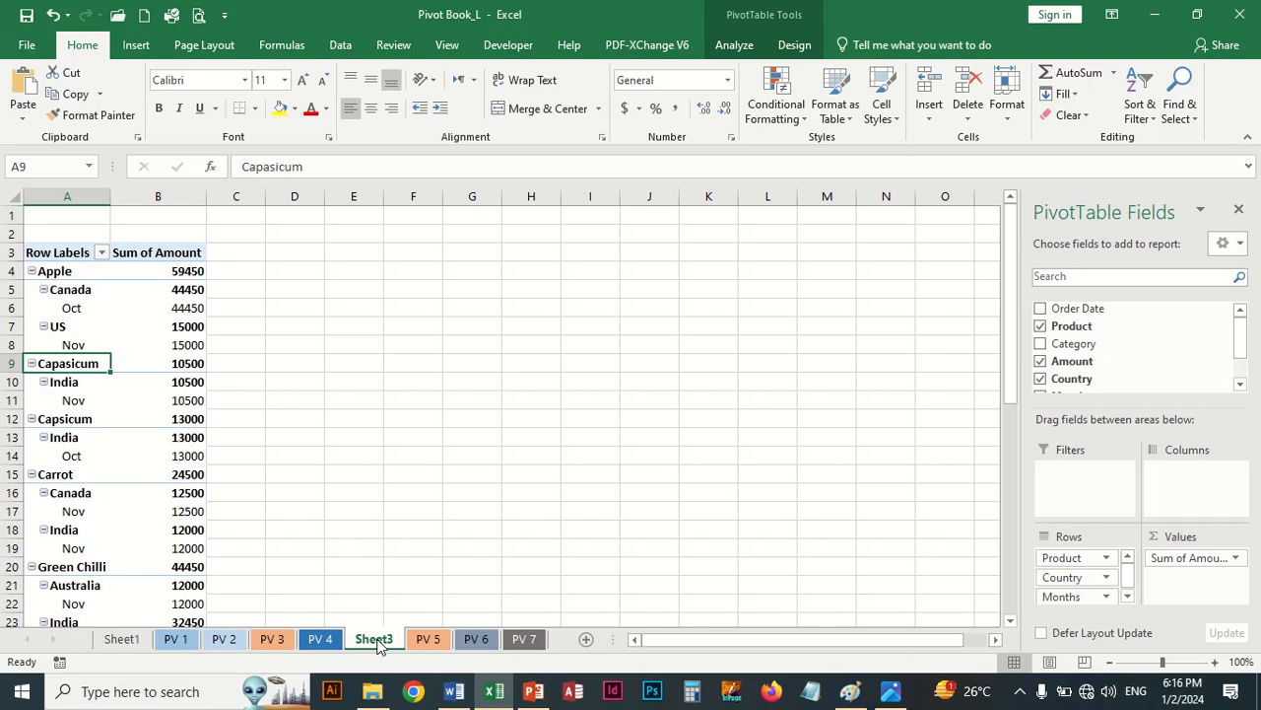
{"action": "left_click", "coordinate": [321, 640]}
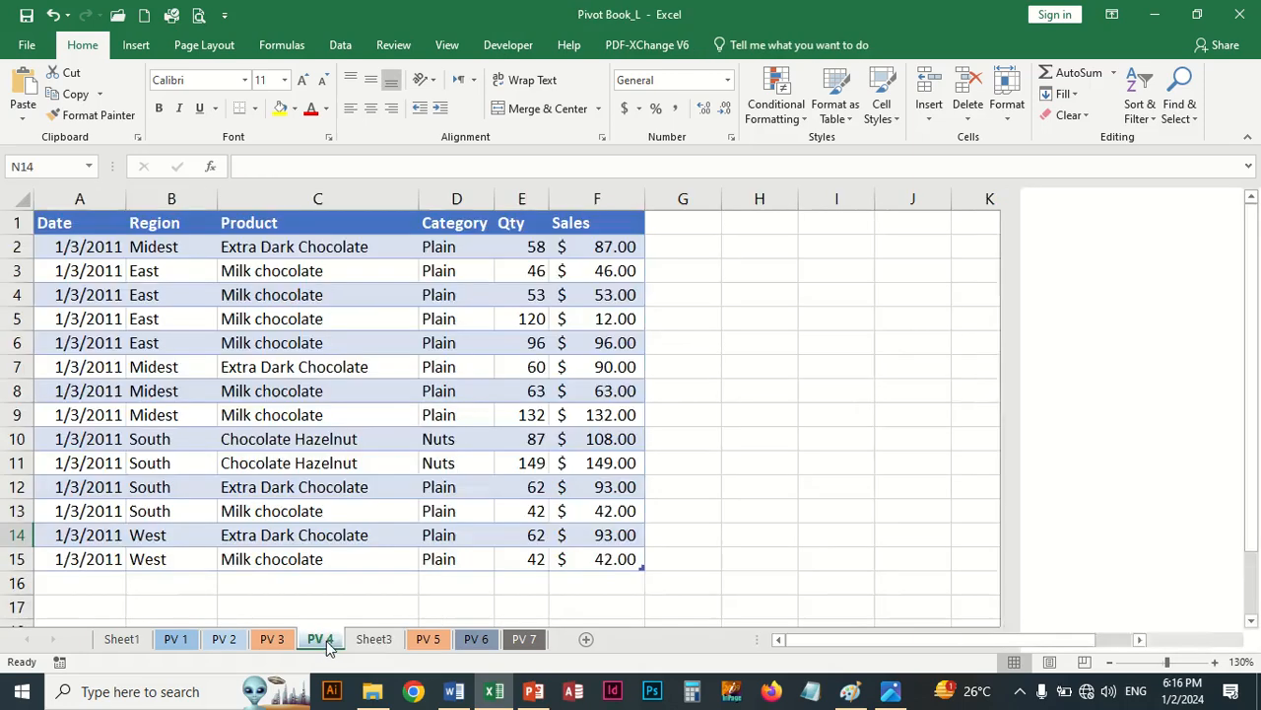
{"action": "left_click", "coordinate": [429, 641]}
{"action": "key", "text": "ctrl+z"}
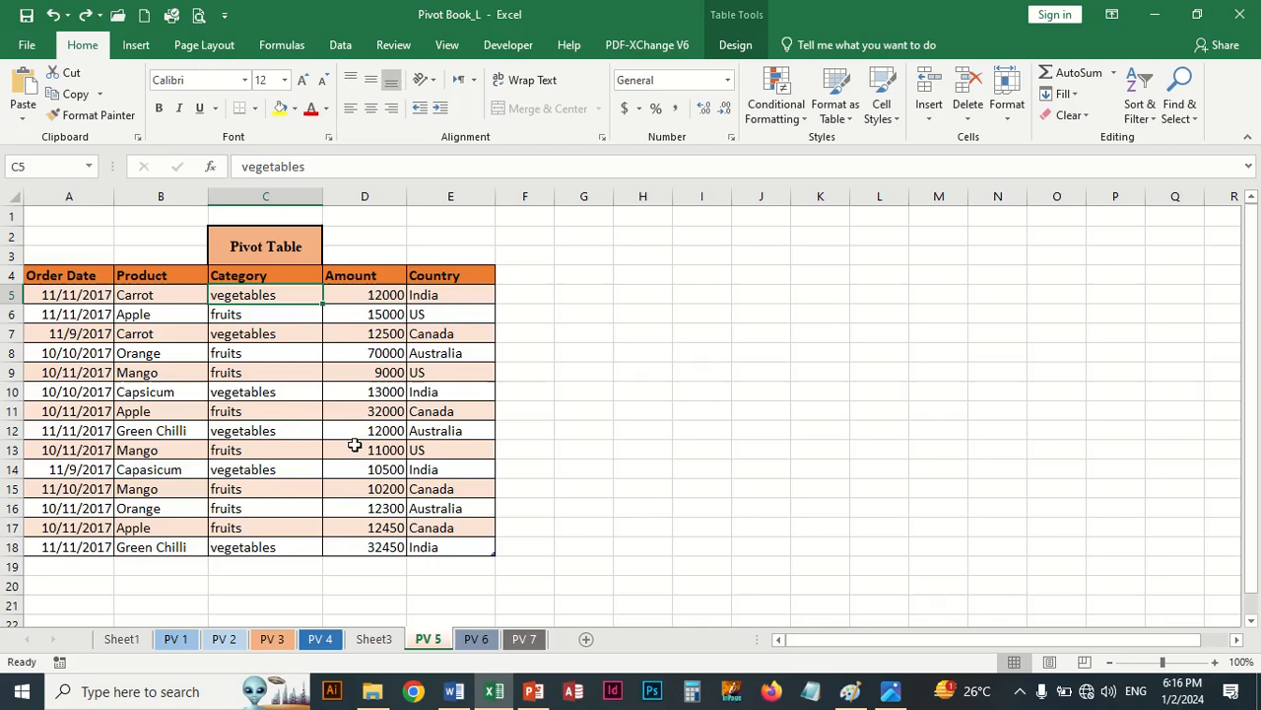
Set the amount of the first Carrot order on sheet PV 5 to 25000
{"action": "left_click", "coordinate": [366, 297]}
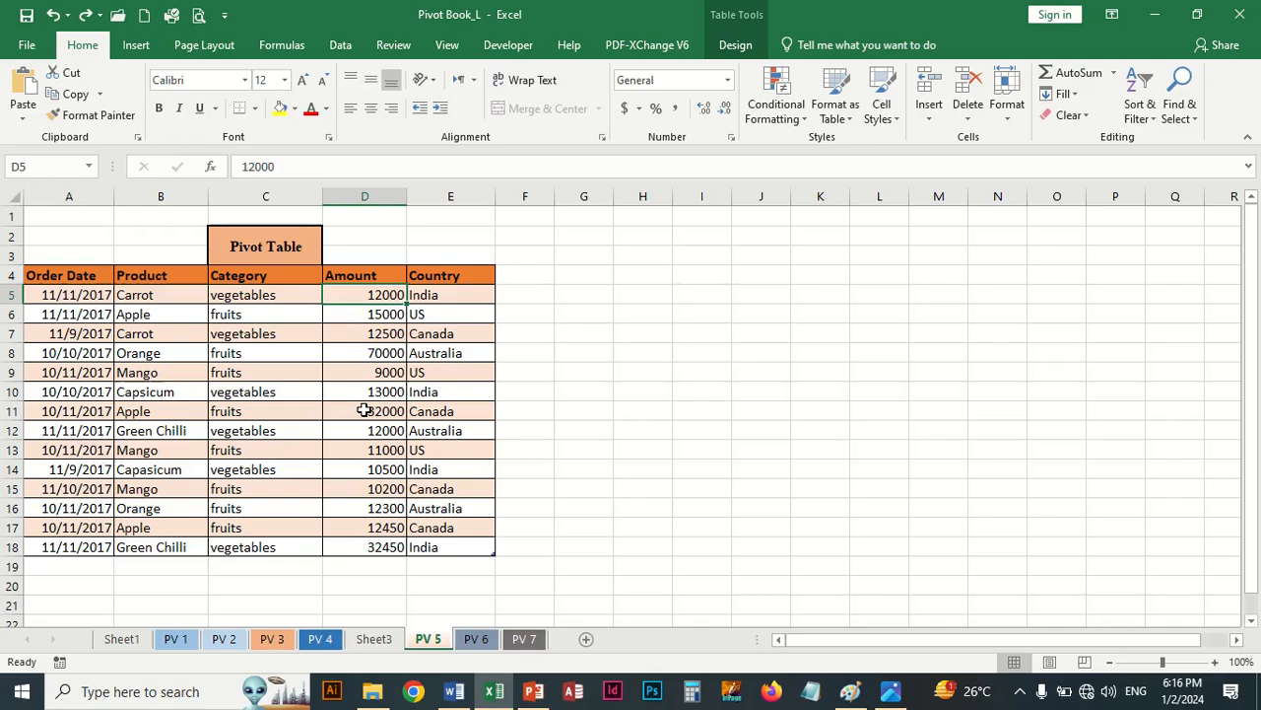
{"action": "type", "text": "25"}
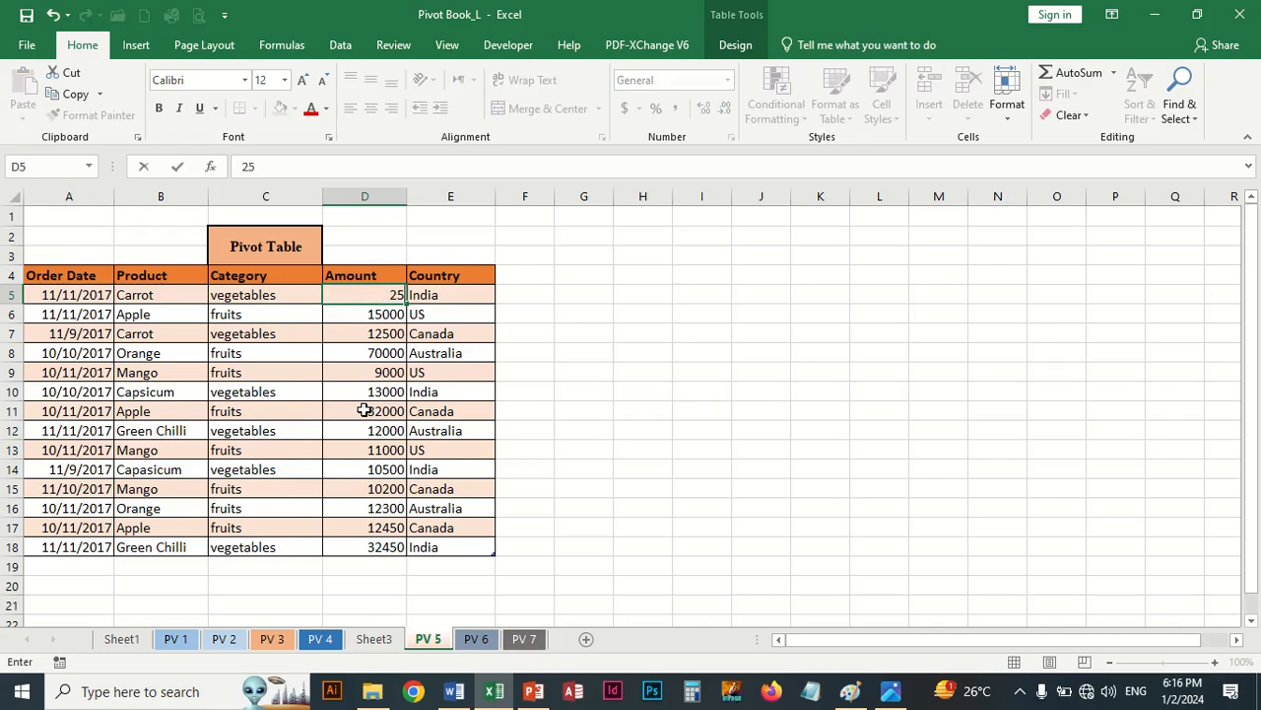
{"action": "type", "text": "000"}
{"action": "left_click", "coordinate": [372, 429]}
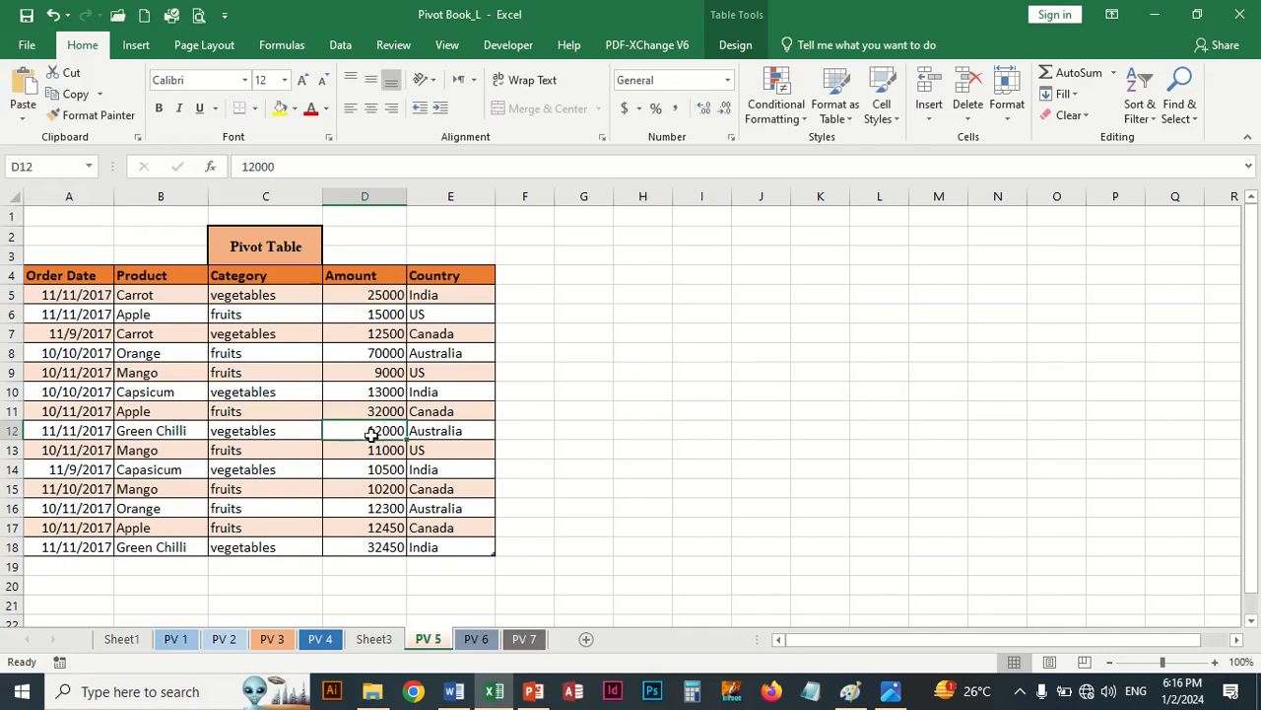
Remove the Months field from the PivotTable on Sheet3 and compare the table with the PV 5 source data
{"action": "left_click", "coordinate": [373, 640]}
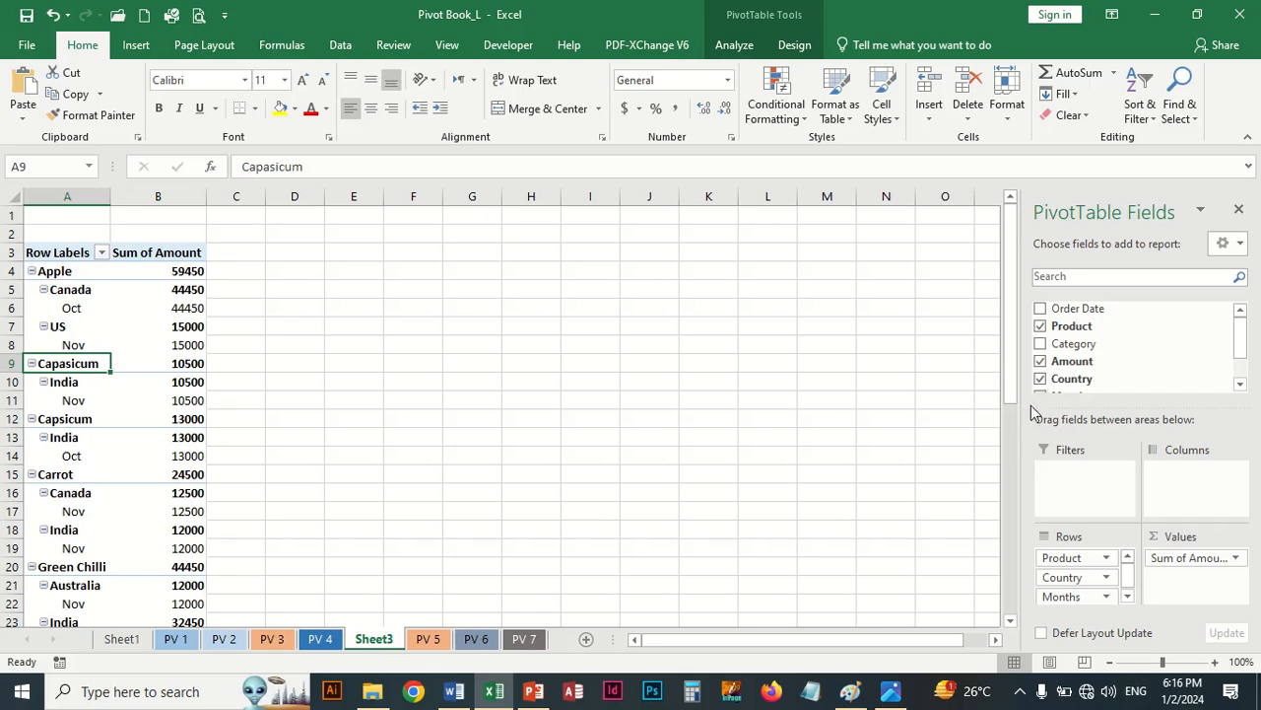
{"action": "scroll", "coordinate": [1075, 388], "scroll_direction": "down", "scroll_amount": 2}
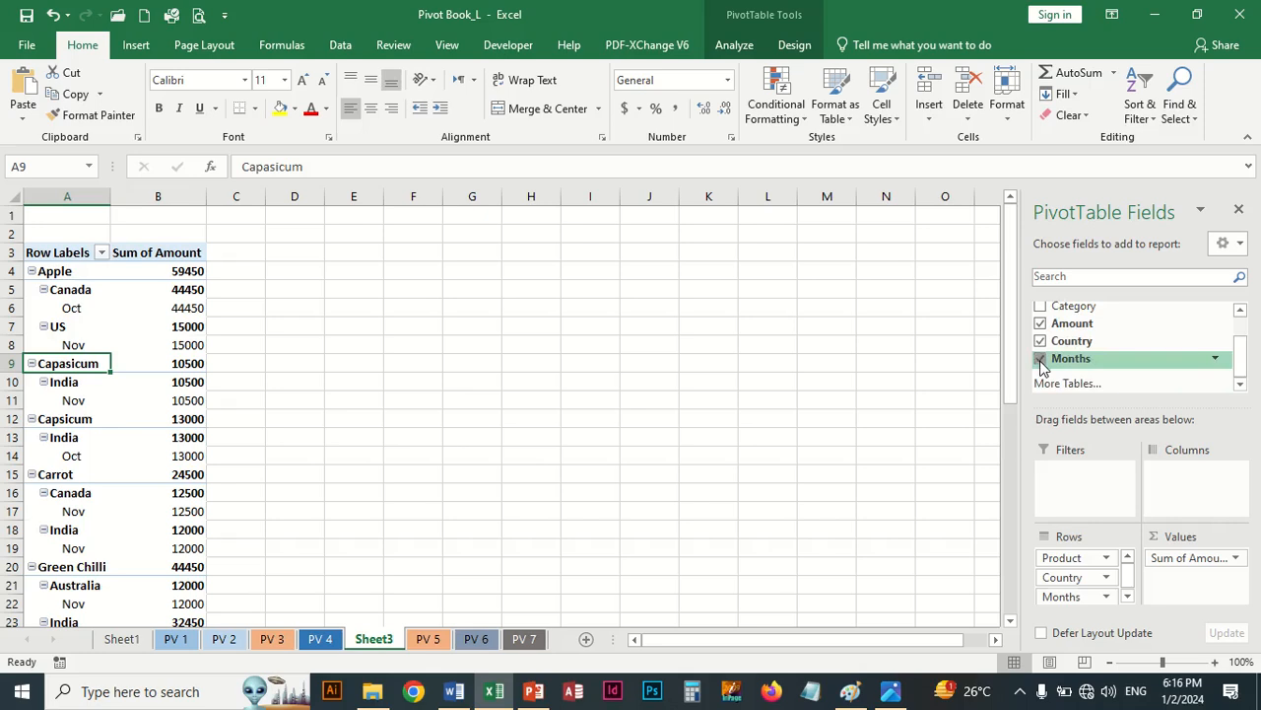
{"action": "left_click", "coordinate": [1041, 359]}
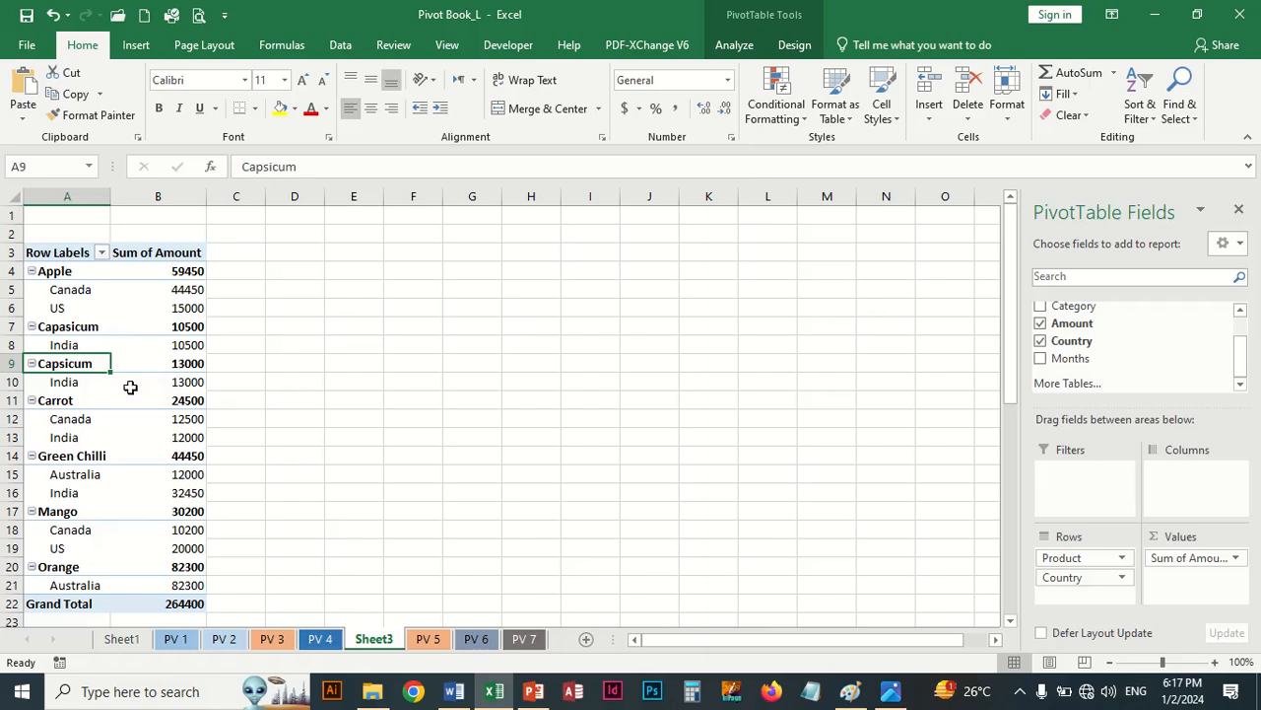
{"action": "left_click", "coordinate": [321, 640]}
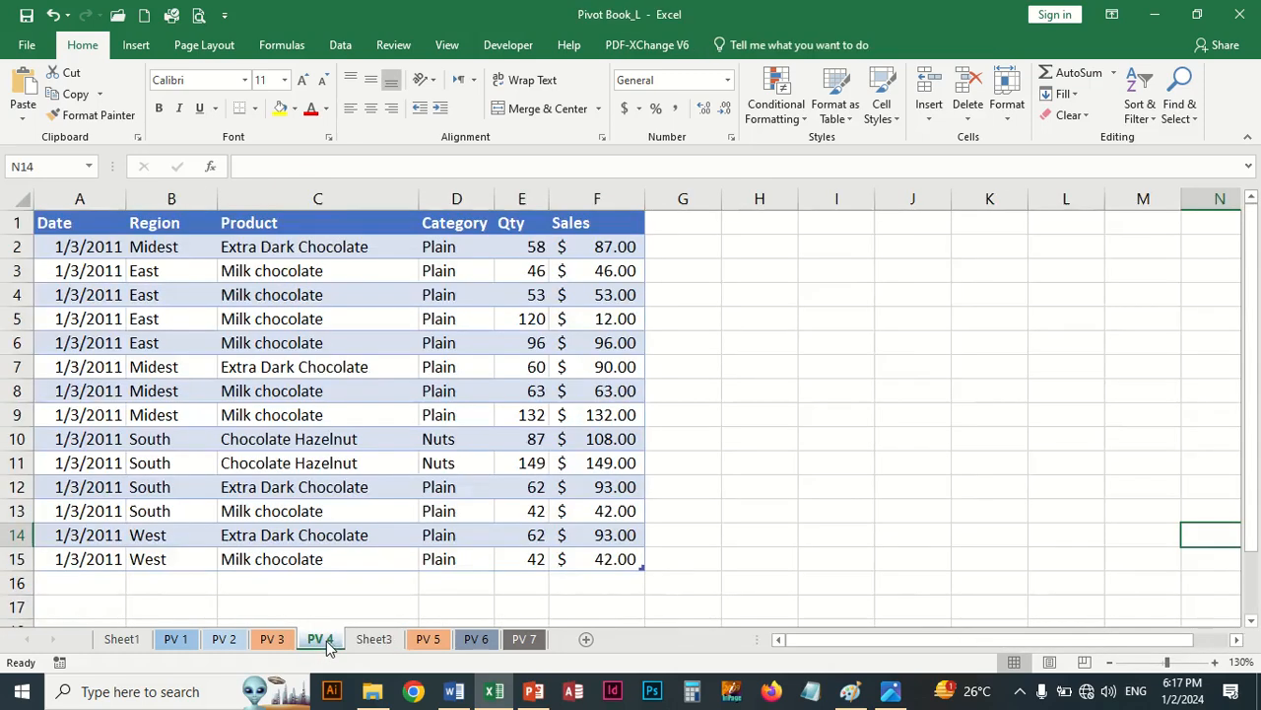
{"action": "left_click", "coordinate": [386, 640]}
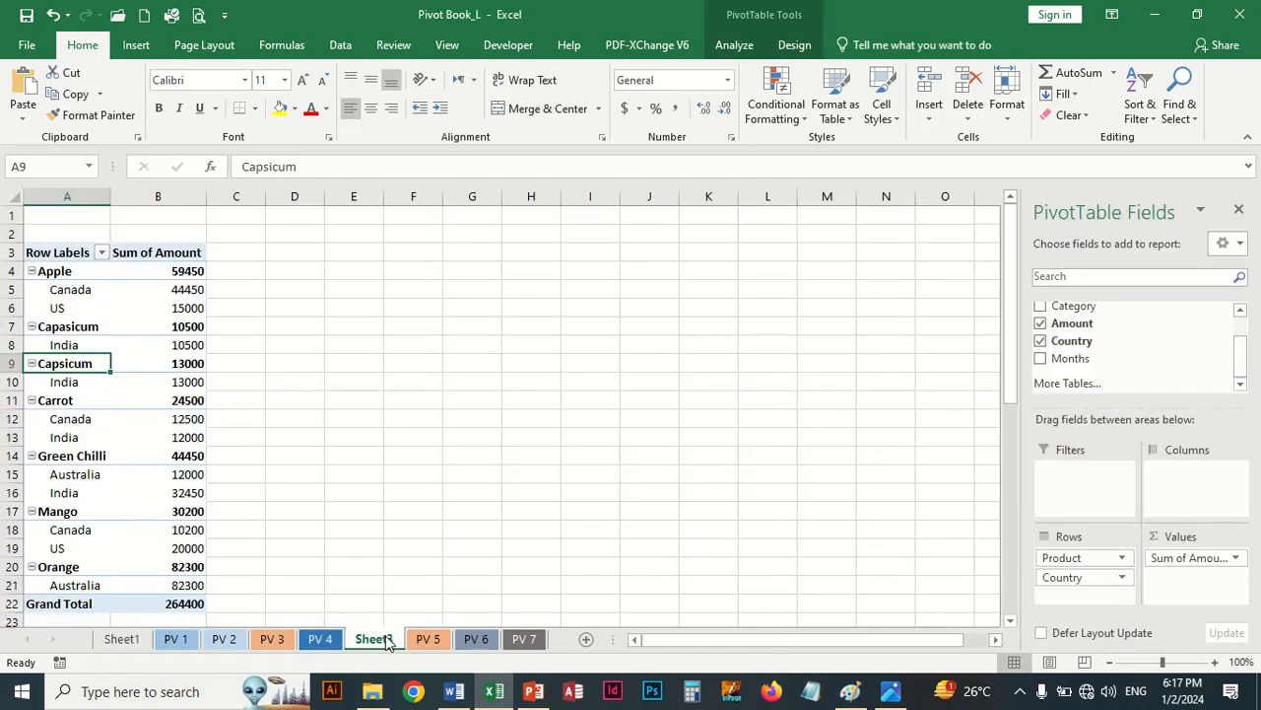
{"action": "left_click", "coordinate": [429, 640]}
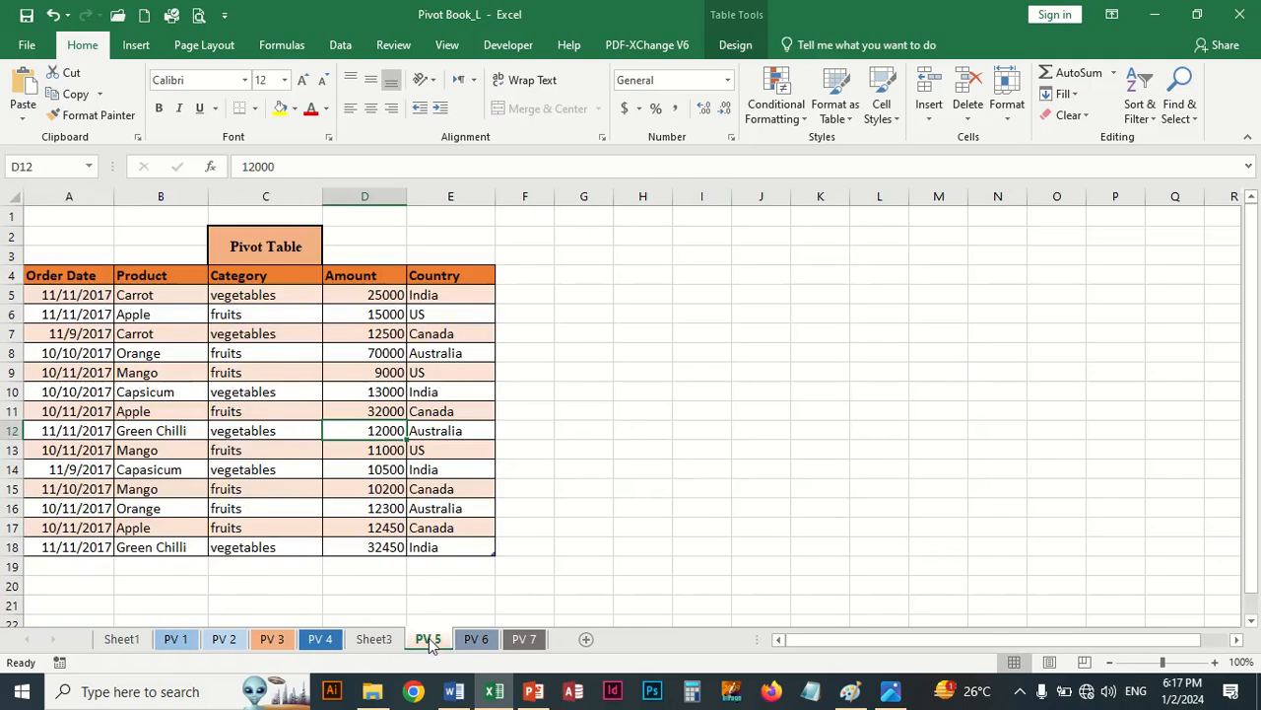
Close the Pivot Book_L workbook and the untitled Paint picture without saving either one
{"action": "left_click", "coordinate": [1243, 15]}
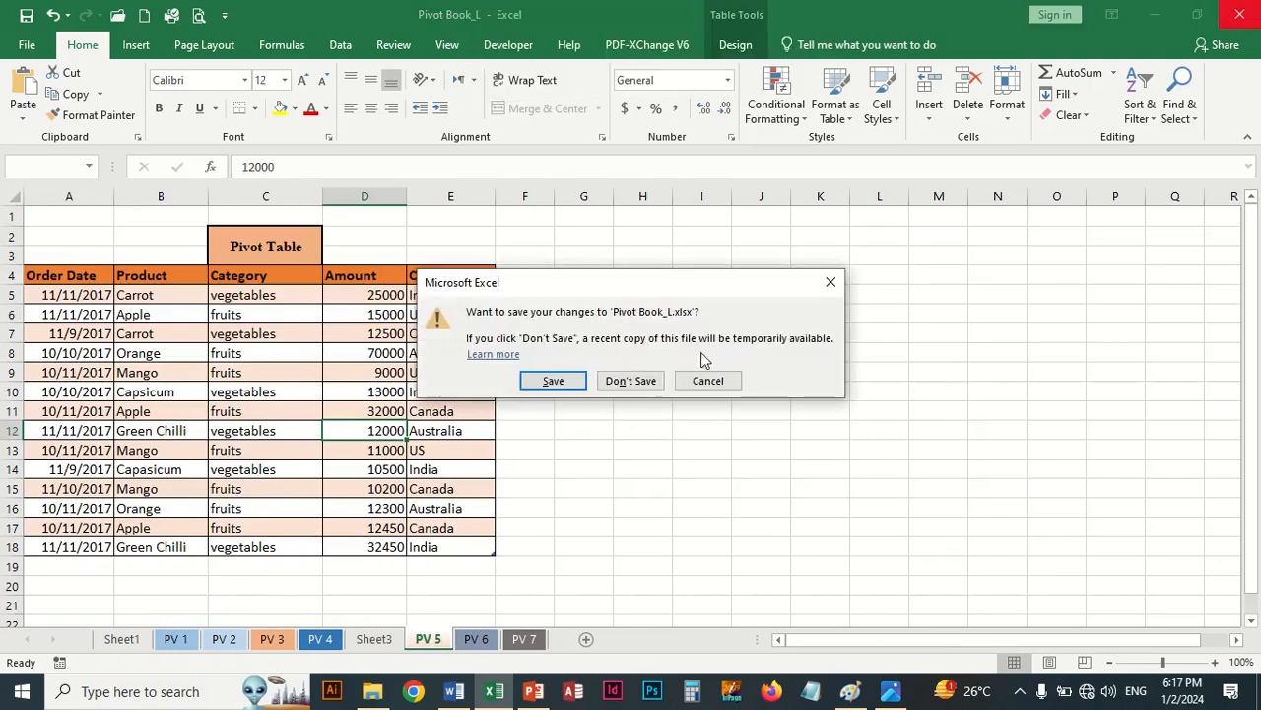
{"action": "left_click", "coordinate": [653, 383]}
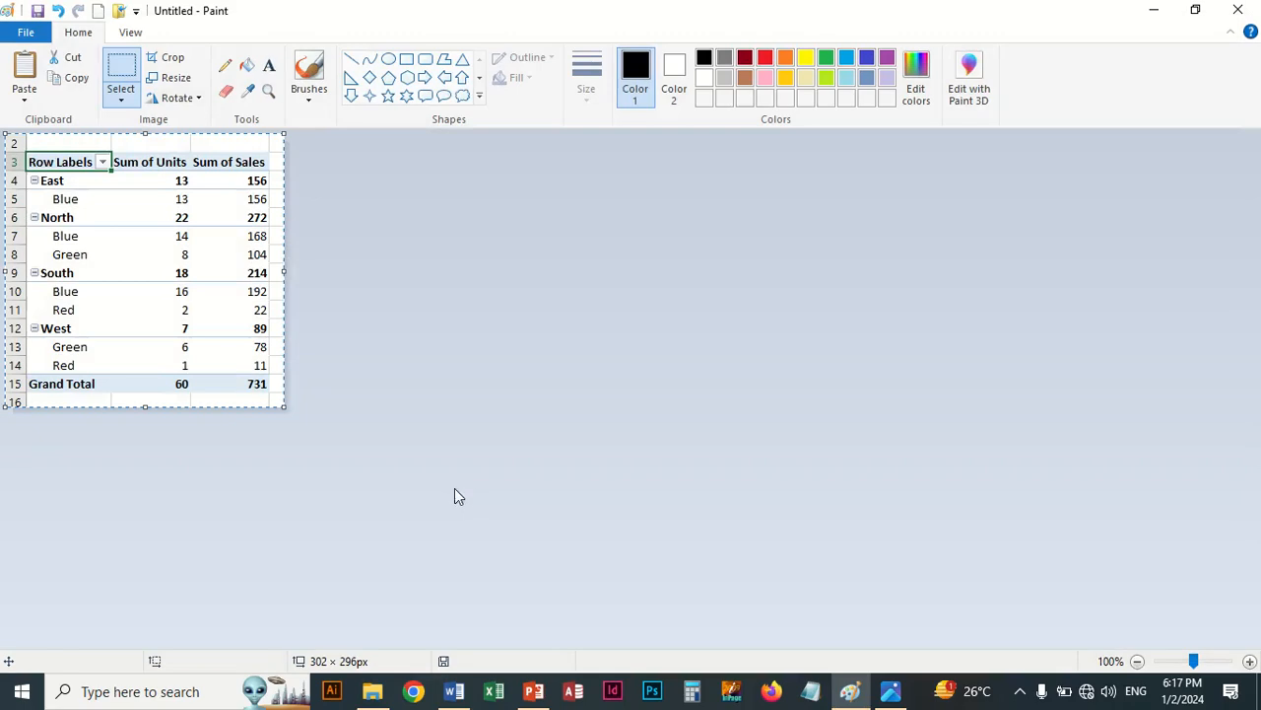
{"action": "left_click", "coordinate": [1252, 7]}
{"action": "left_click", "coordinate": [655, 353]}
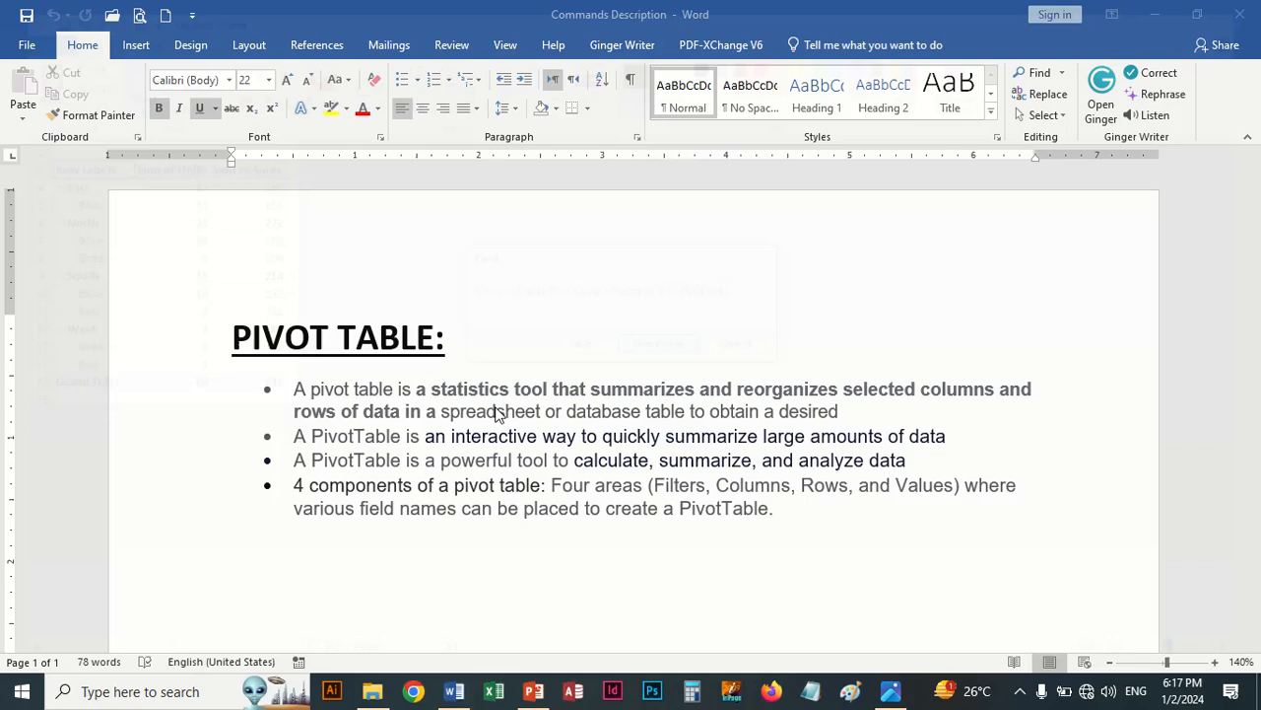
Switch to Excel, reopen Pivot Book_L and delete the picture of the PivotTable on sheet PV 1
{"action": "left_click", "coordinate": [493, 691]}
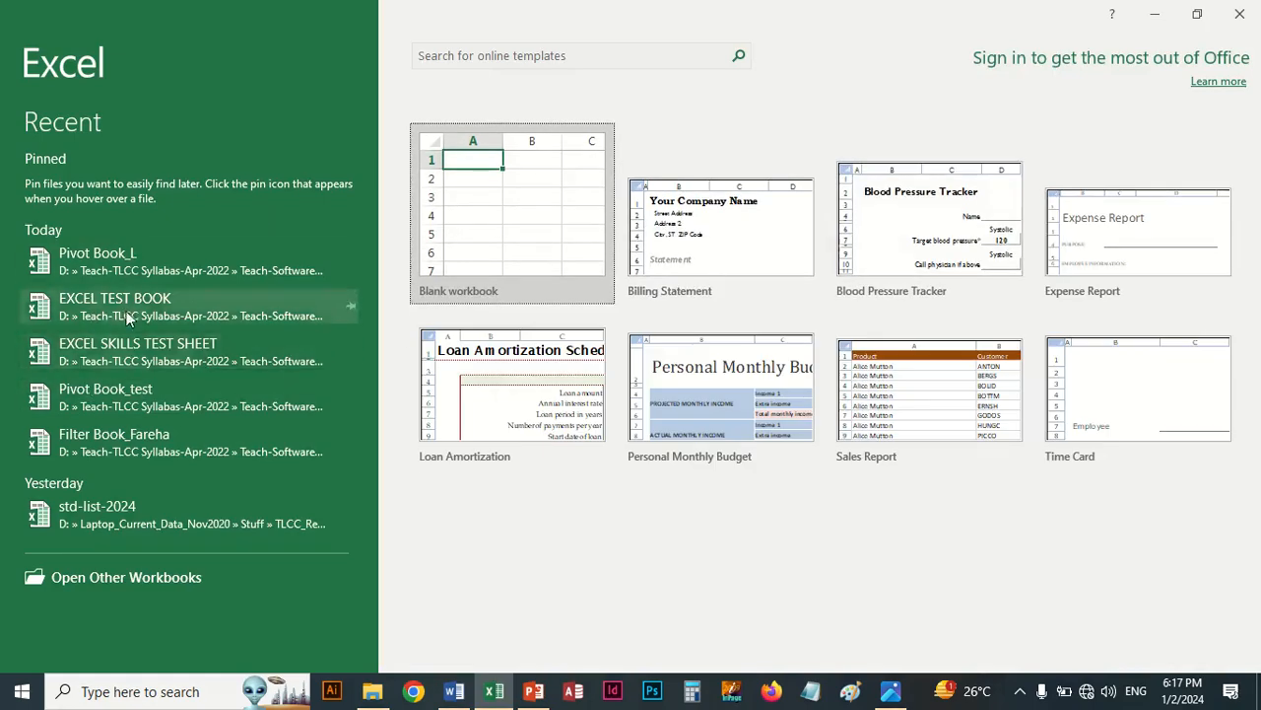
{"action": "left_click", "coordinate": [108, 262]}
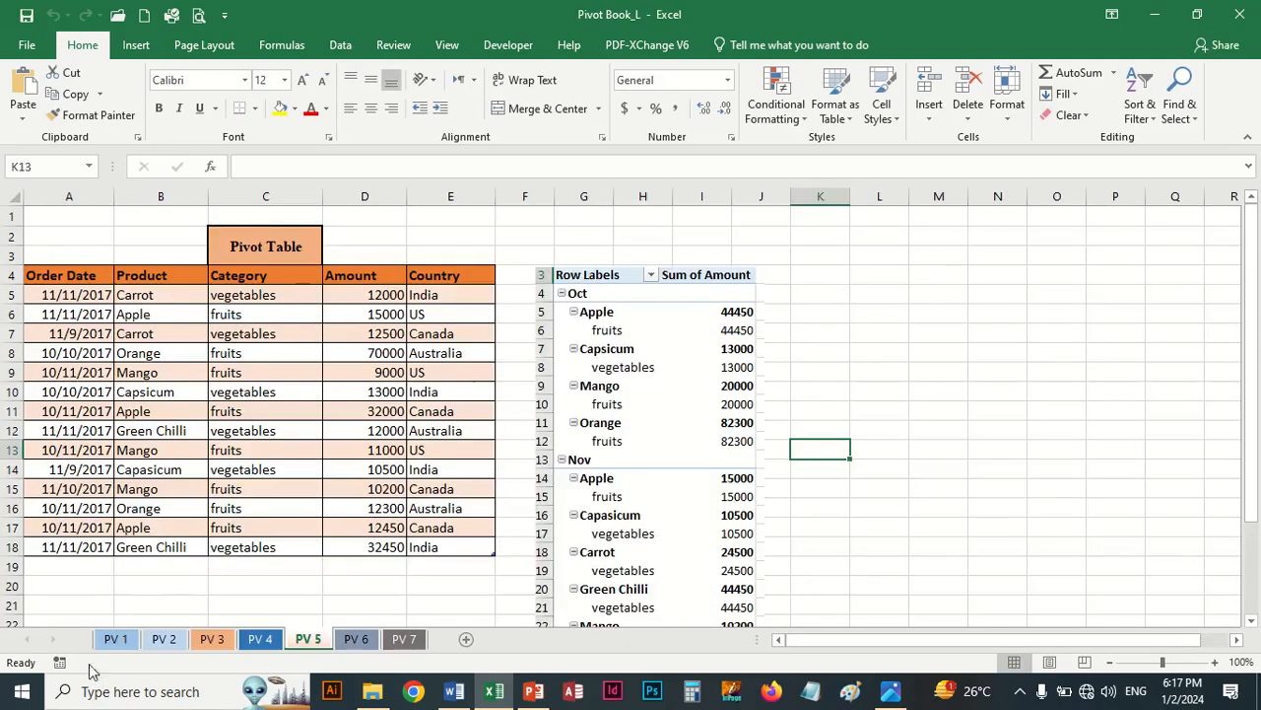
{"action": "left_click", "coordinate": [115, 639]}
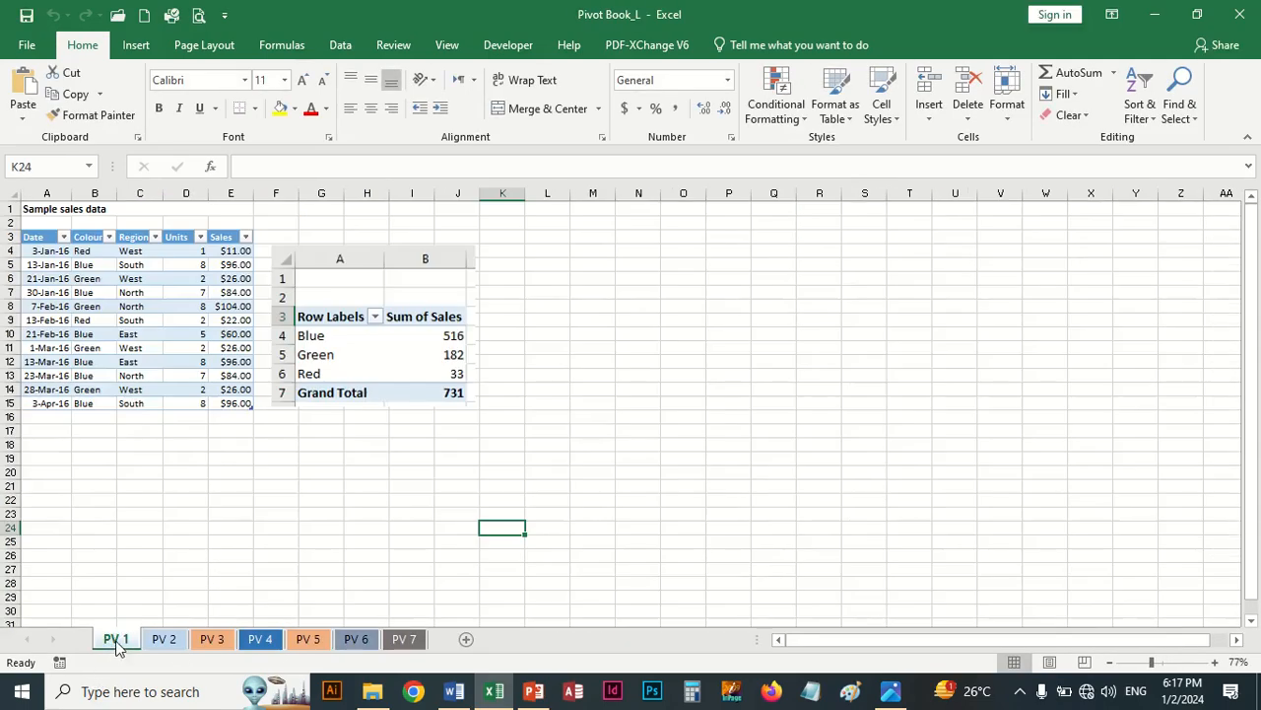
{"action": "left_click", "coordinate": [353, 347]}
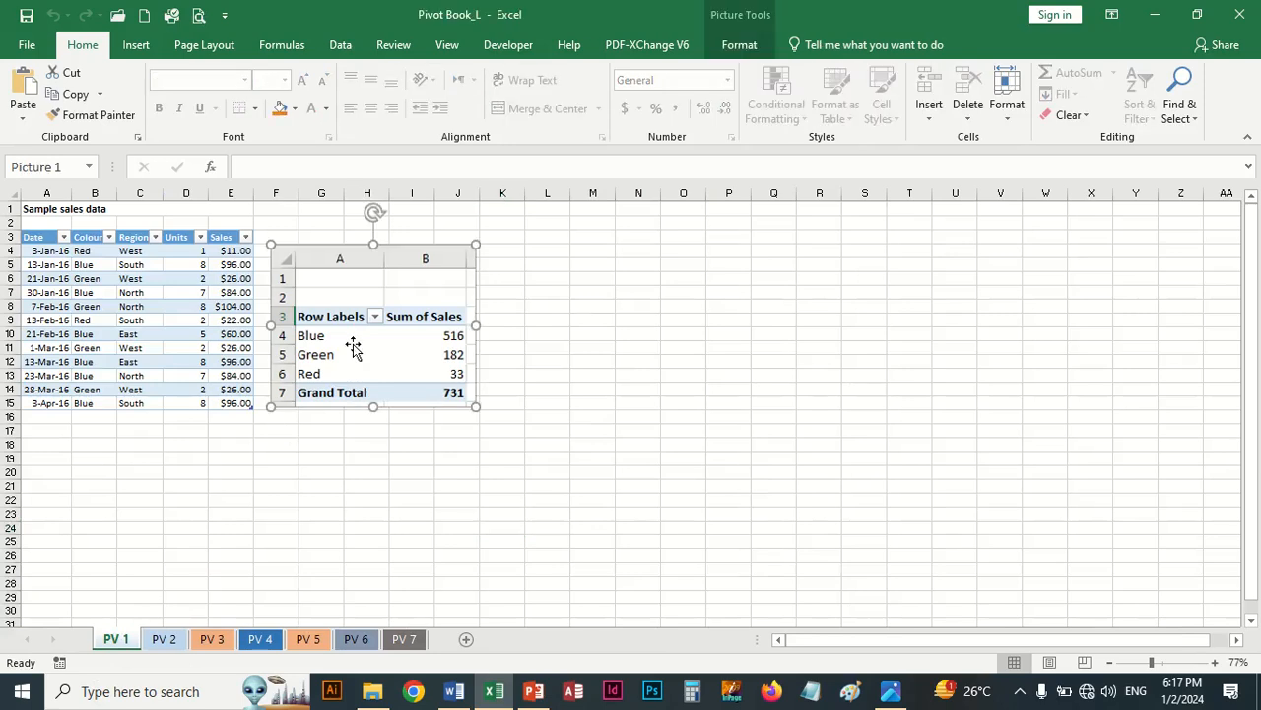
{"action": "key", "text": "Delete"}
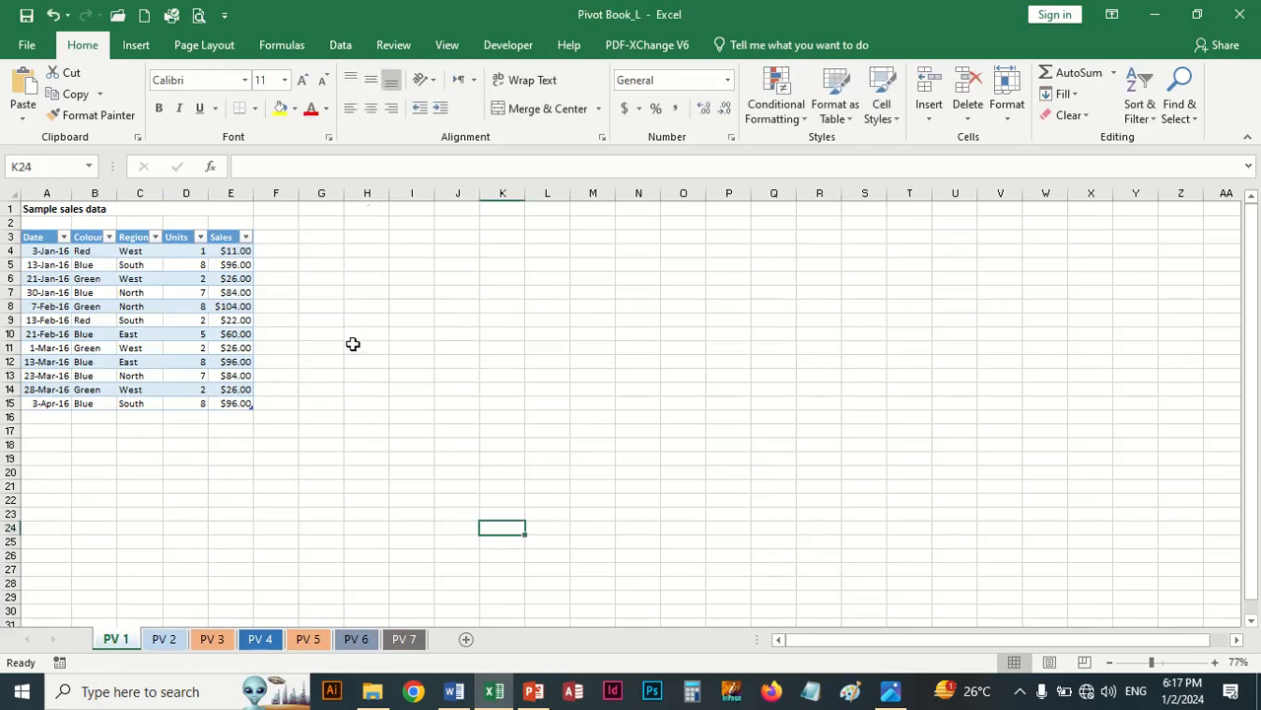
Turn off the header filters of the sample sales table on sheet PV 1
{"action": "left_click", "coordinate": [205, 261]}
{"action": "left_click", "coordinate": [340, 45]}
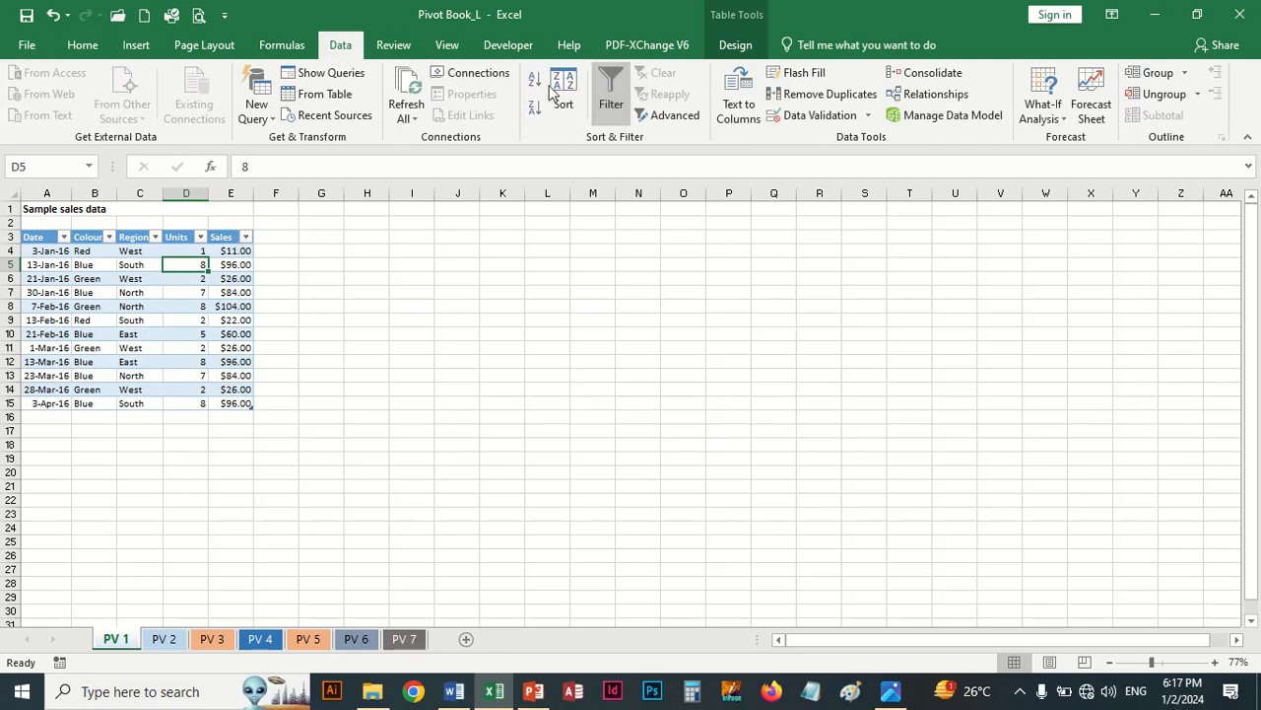
{"action": "left_click", "coordinate": [611, 96]}
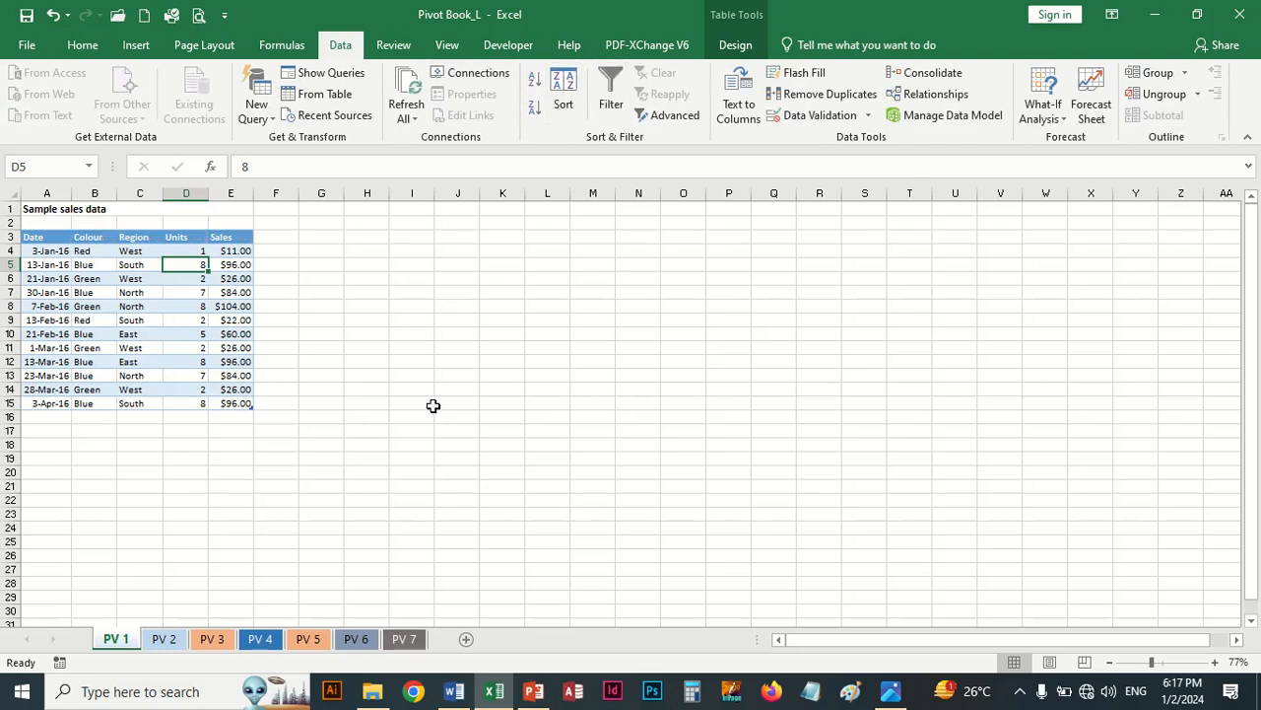
Create a PivotTable on a new worksheet from the sample sales table (Table2) on sheet PV 1
{"action": "scroll", "coordinate": [432, 405], "scroll_direction": "up", "scroll_amount": 5, "text": "ctrl"}
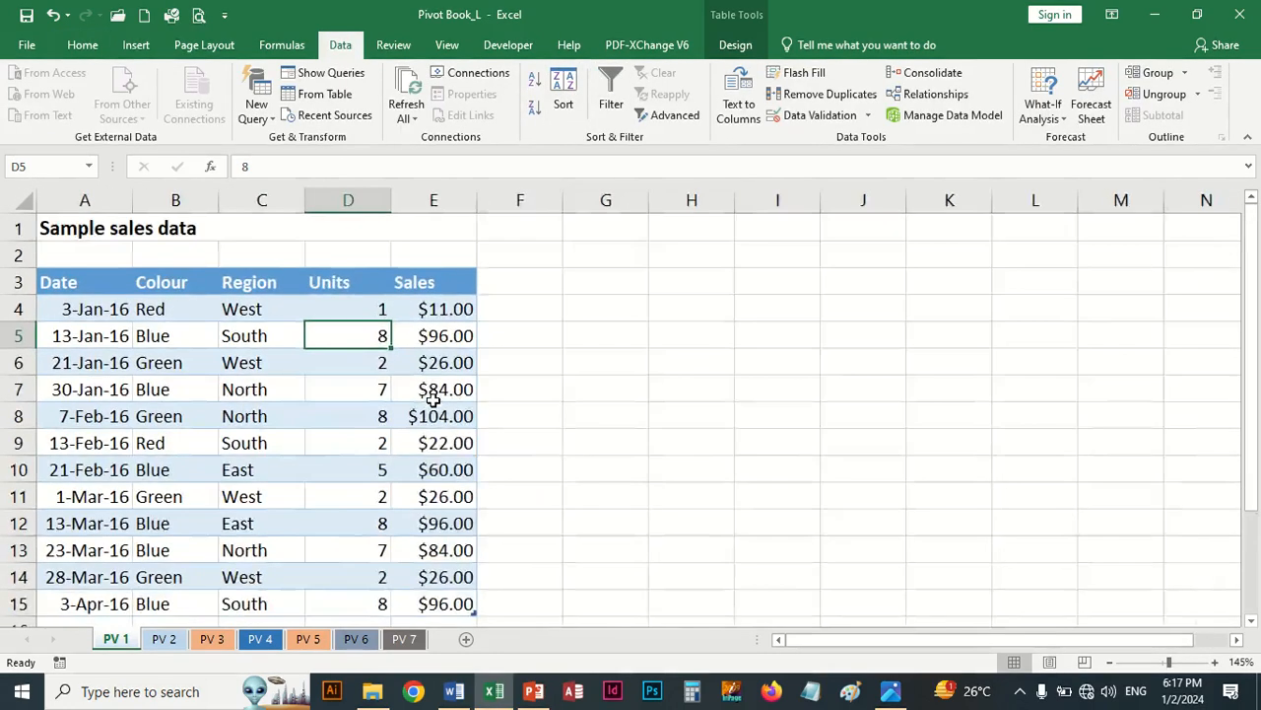
{"action": "scroll", "coordinate": [433, 401], "scroll_direction": "down", "scroll_amount": 1, "text": "ctrl"}
{"action": "left_click", "coordinate": [173, 326]}
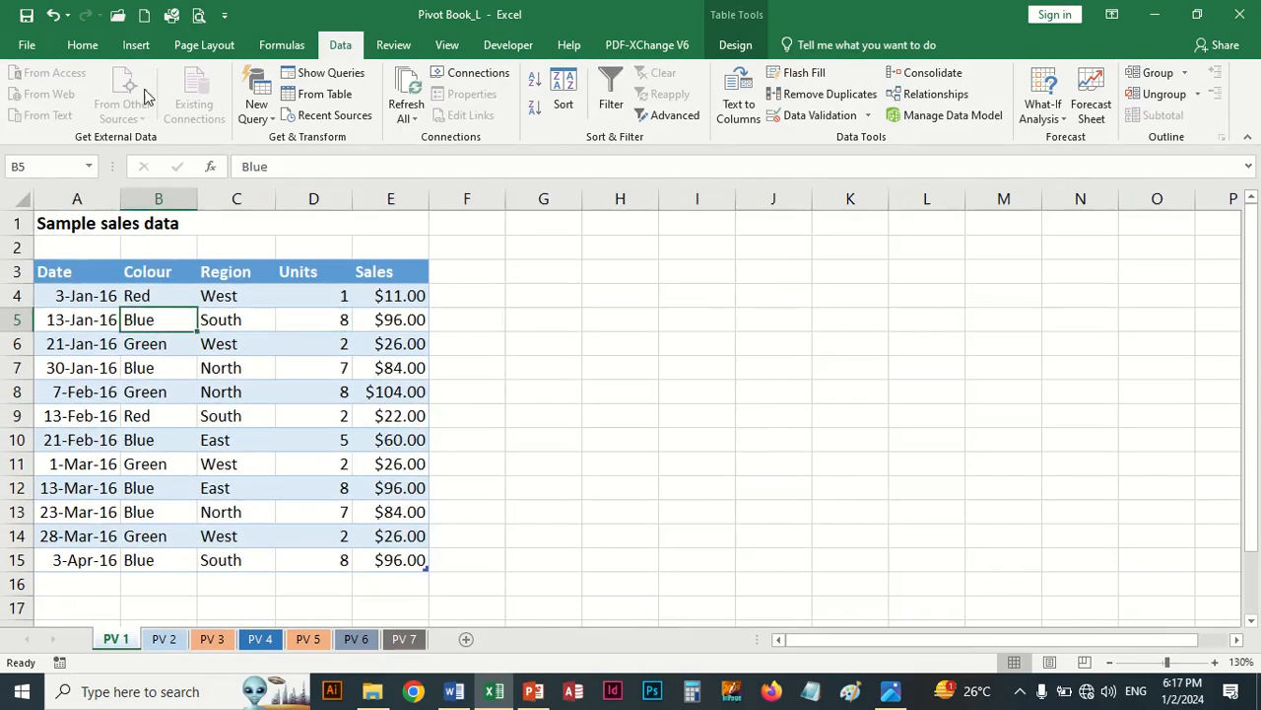
{"action": "left_click", "coordinate": [136, 45]}
{"action": "left_click", "coordinate": [31, 94]}
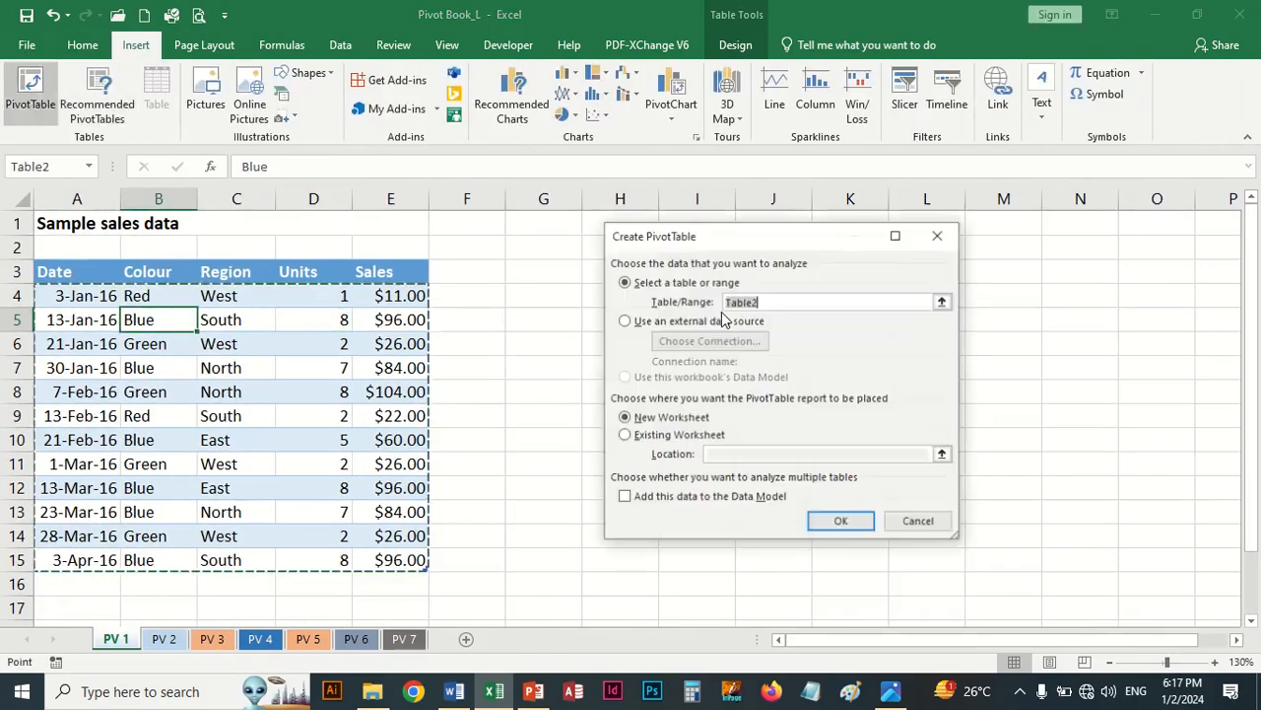
{"action": "left_click", "coordinate": [838, 523]}
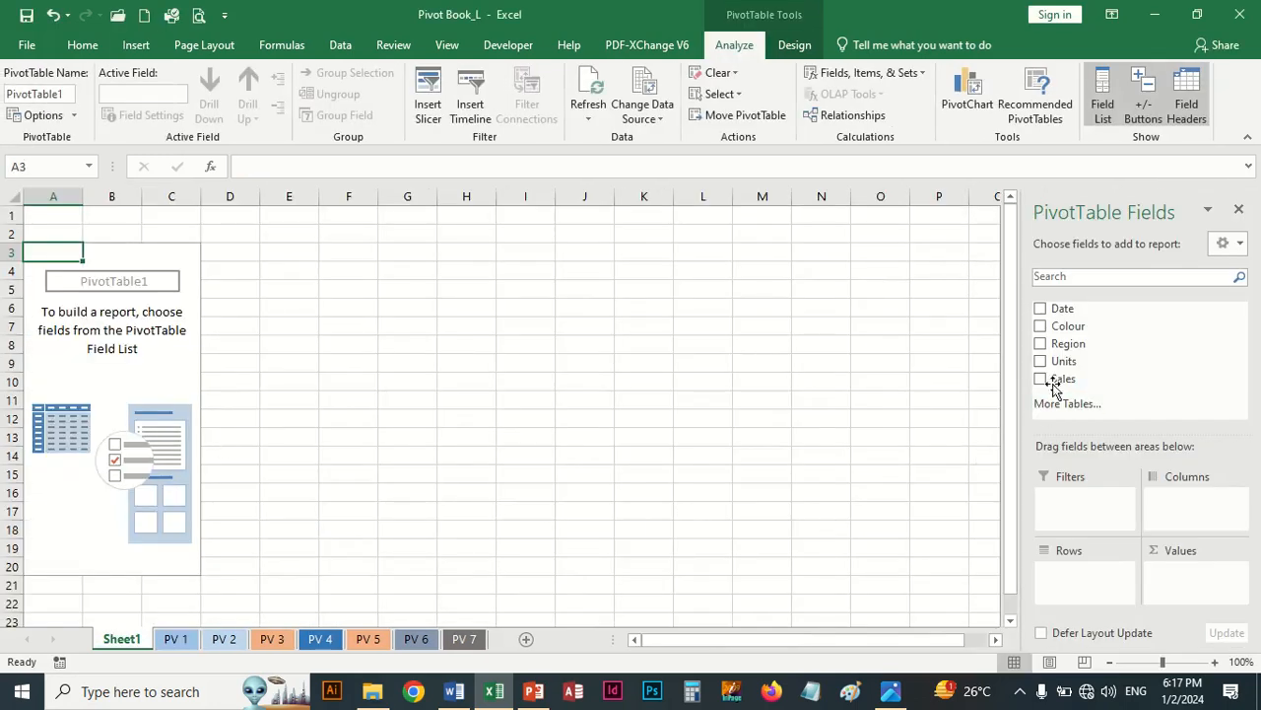
Add Colour and Region as row fields and Units and Sales as summed values in the new PivotTable
{"action": "left_click", "coordinate": [1042, 328]}
{"action": "left_click", "coordinate": [1042, 343]}
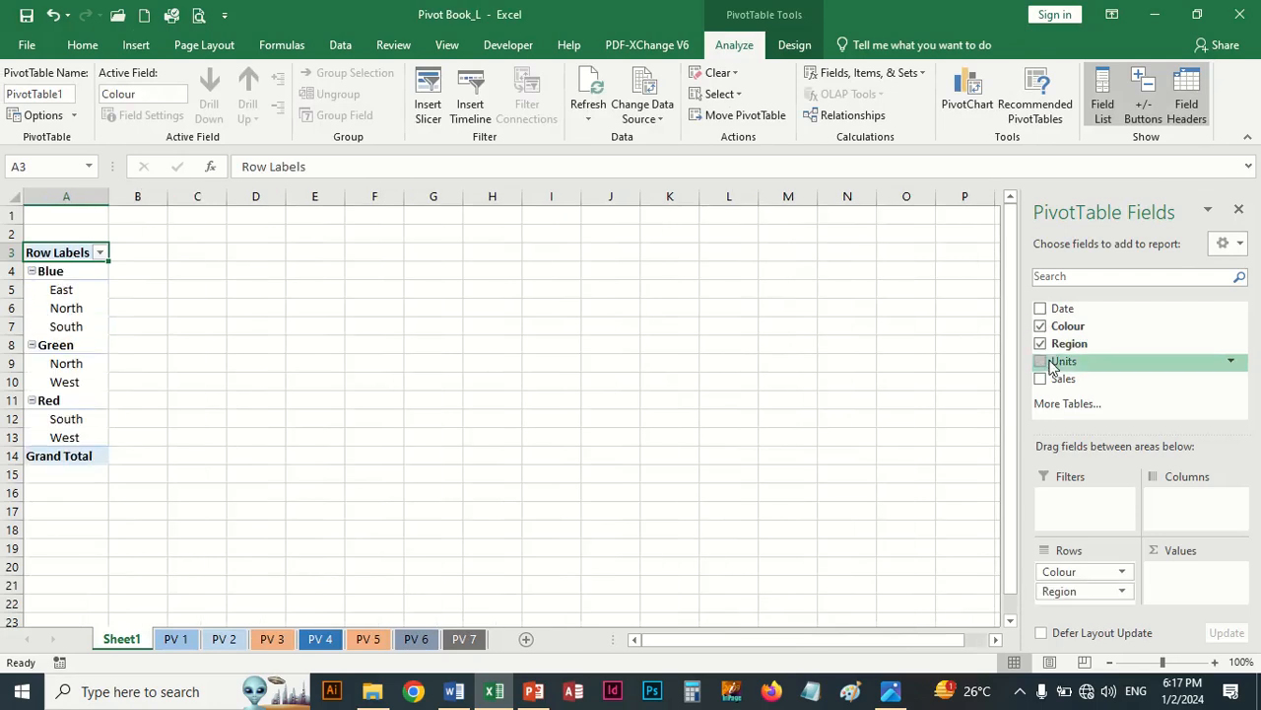
{"action": "left_click", "coordinate": [1041, 361]}
{"action": "left_click", "coordinate": [1042, 378]}
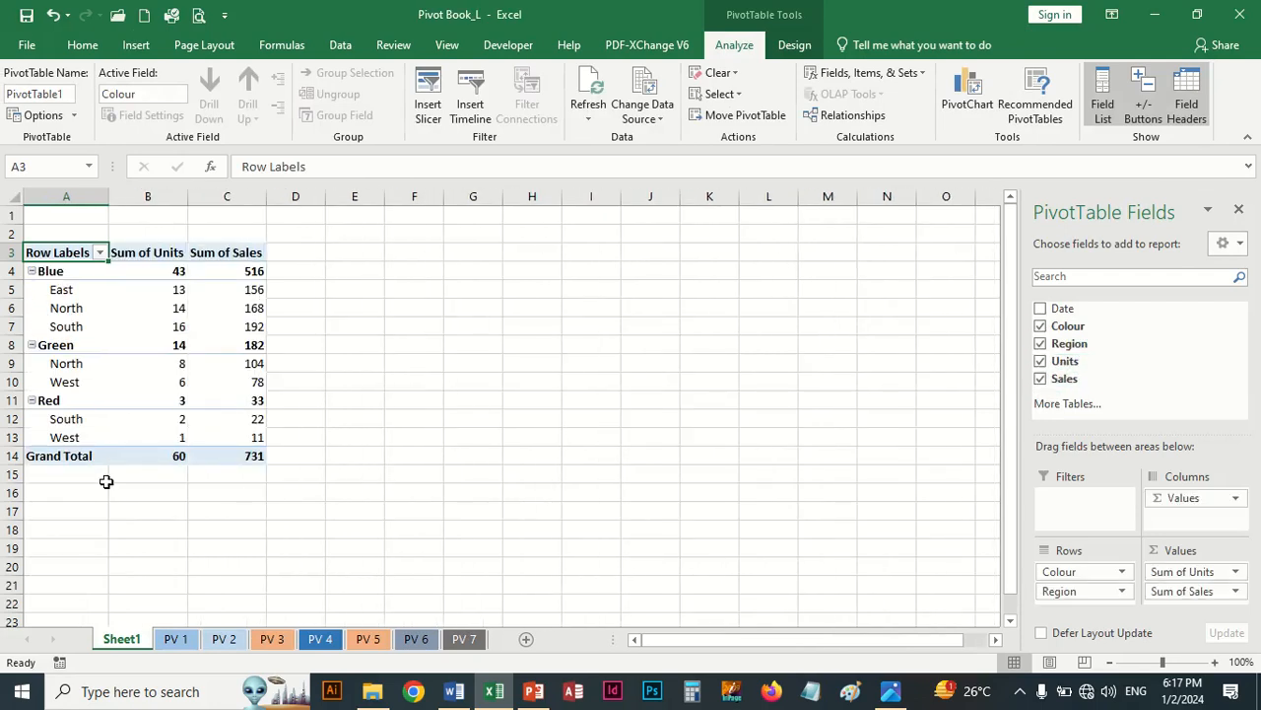
On sheet PV 1, set the Units of the 3-Jan-16 Red West sale to 5
{"action": "left_click", "coordinate": [174, 641]}
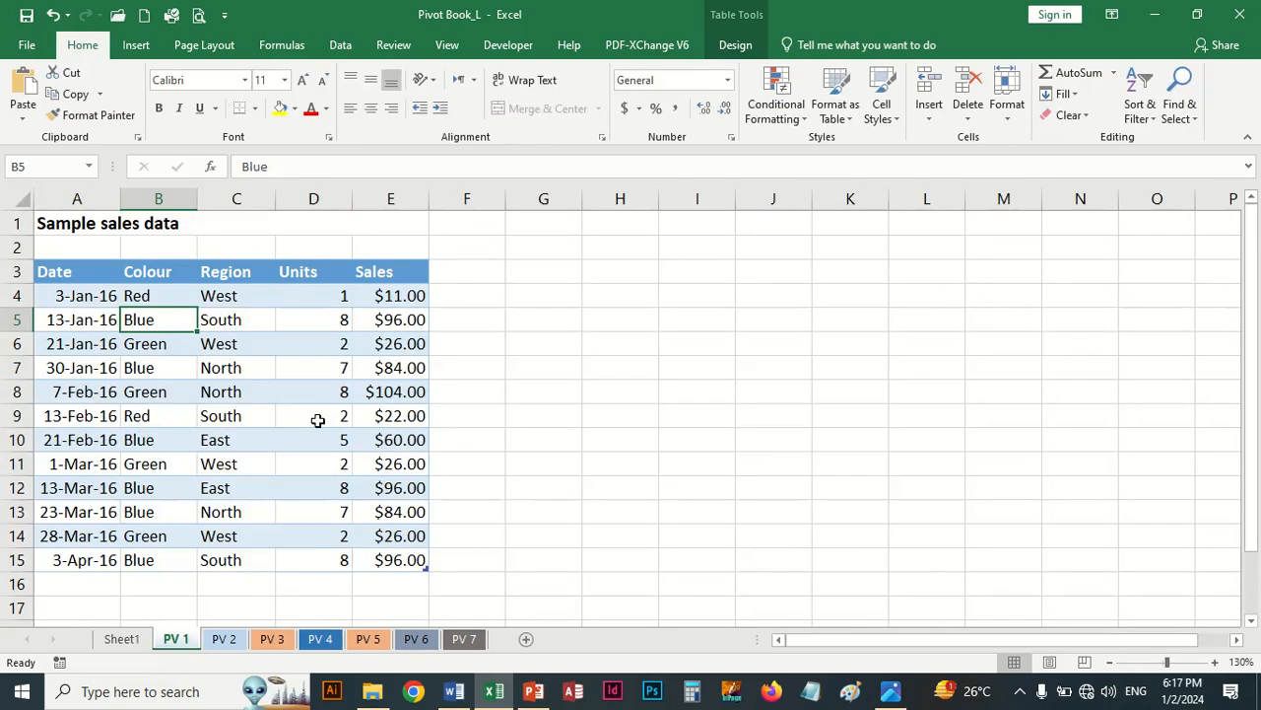
{"action": "left_click", "coordinate": [303, 297]}
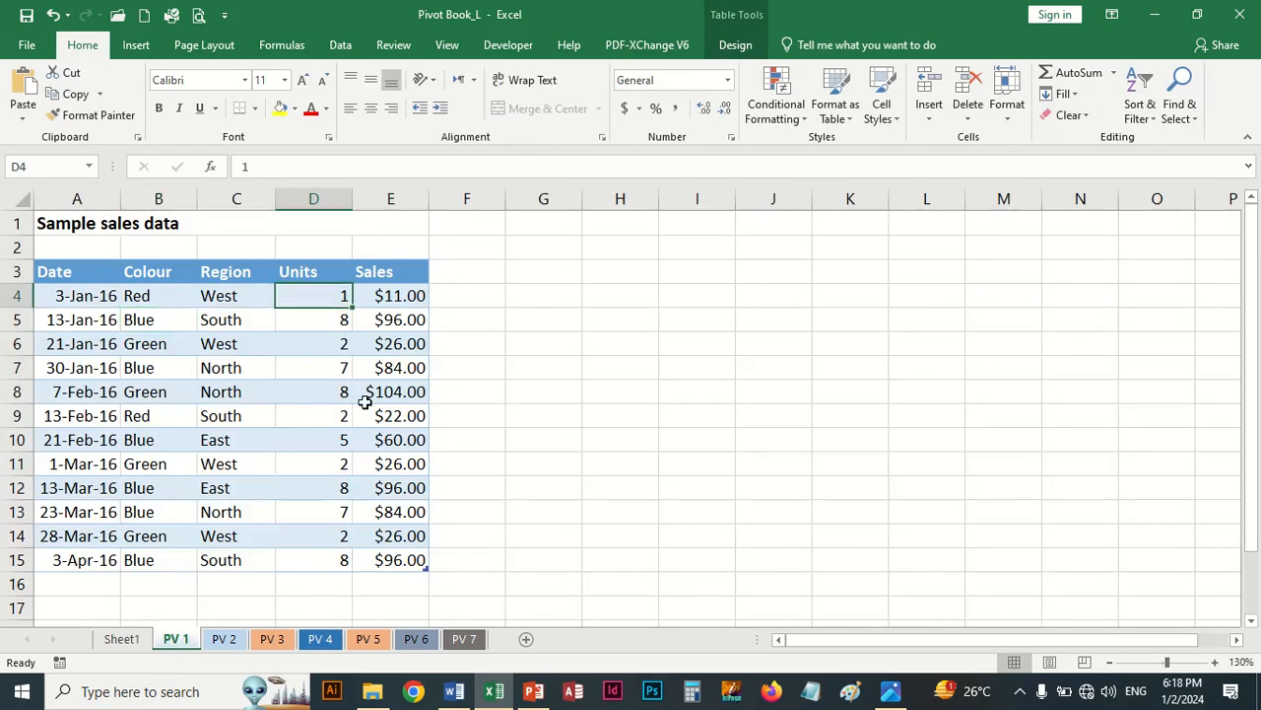
{"action": "type", "text": "5"}
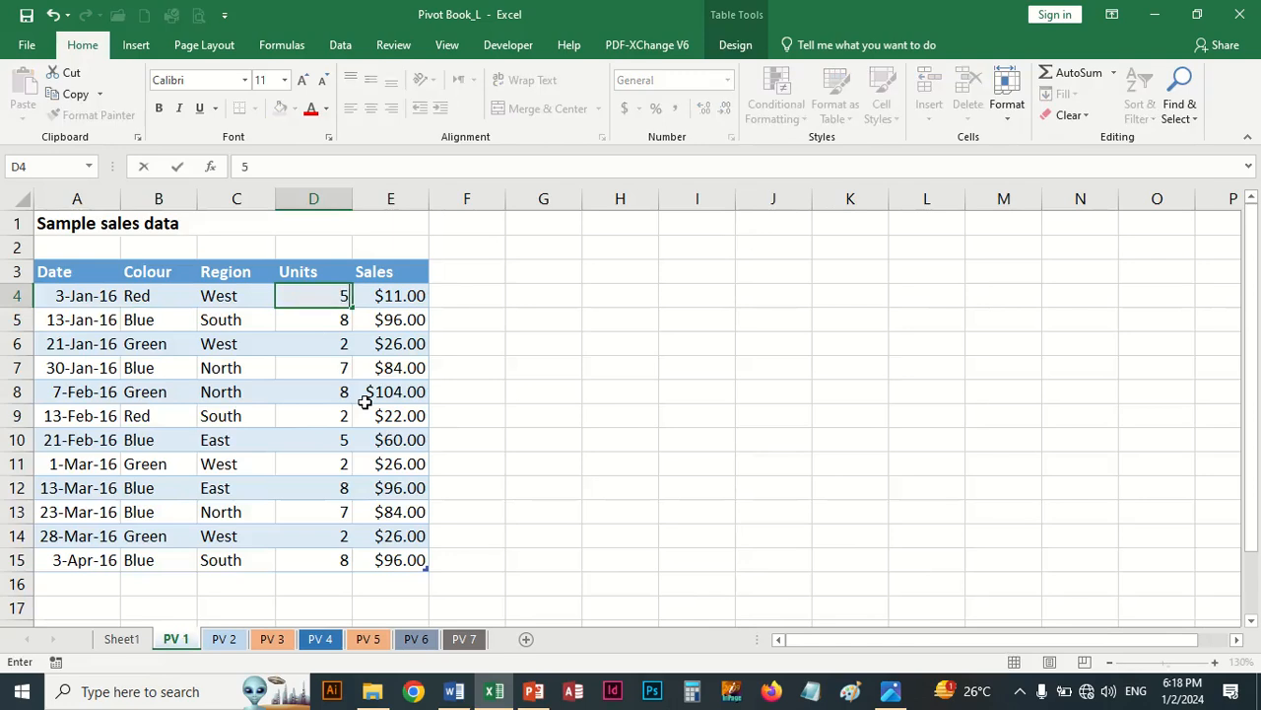
{"action": "left_click", "coordinate": [462, 423]}
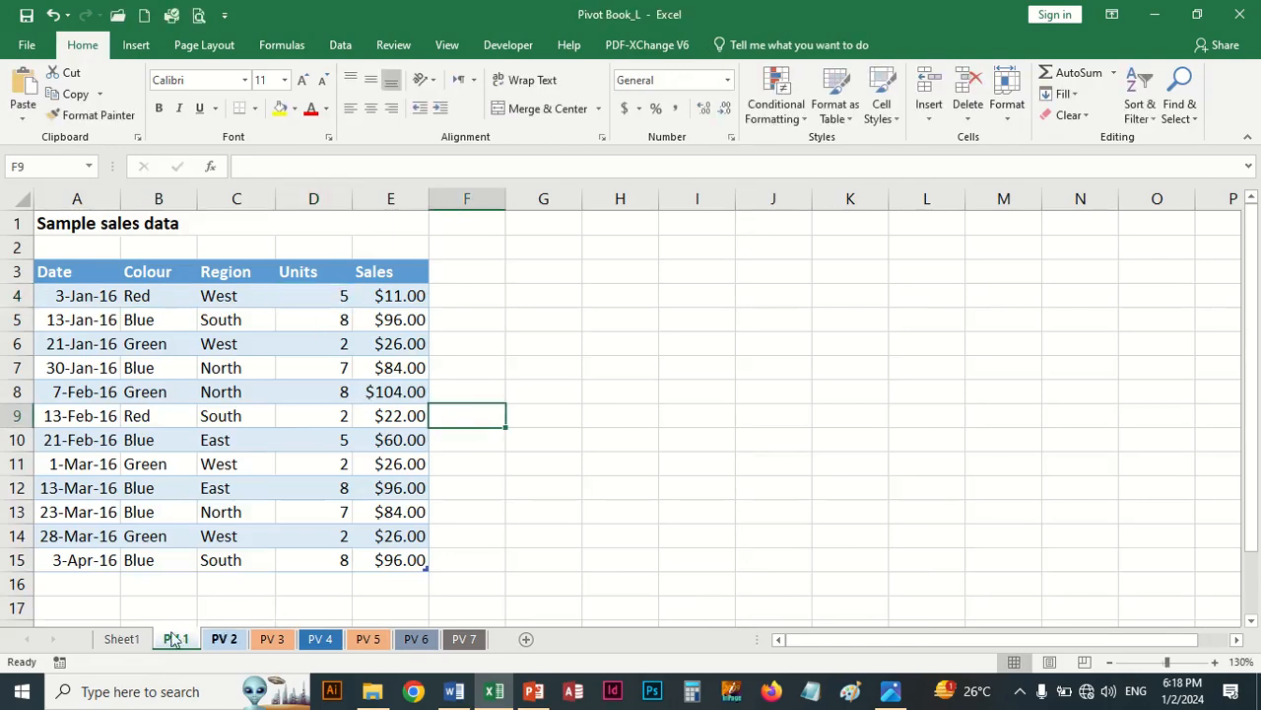
Update the PivotTable on Sheet1 with the changed Red West units using Refresh All
{"action": "left_click", "coordinate": [122, 640]}
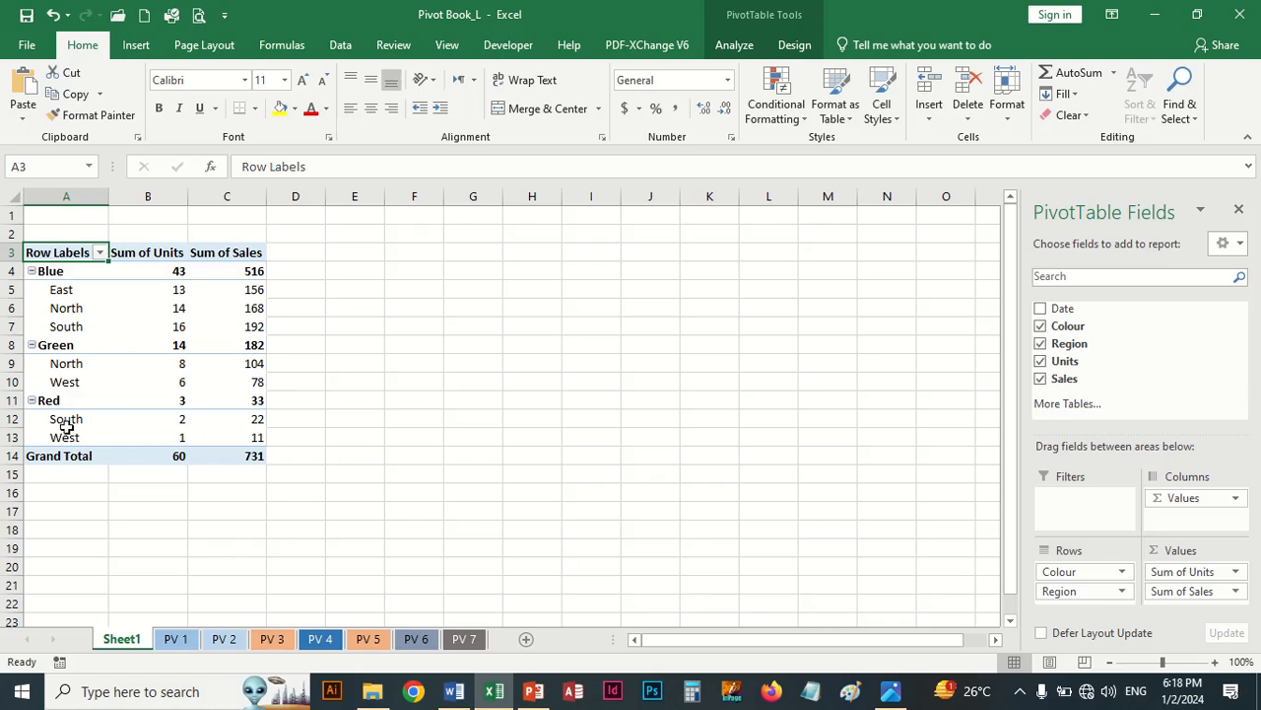
{"action": "mouse_move", "coordinate": [172, 440]}
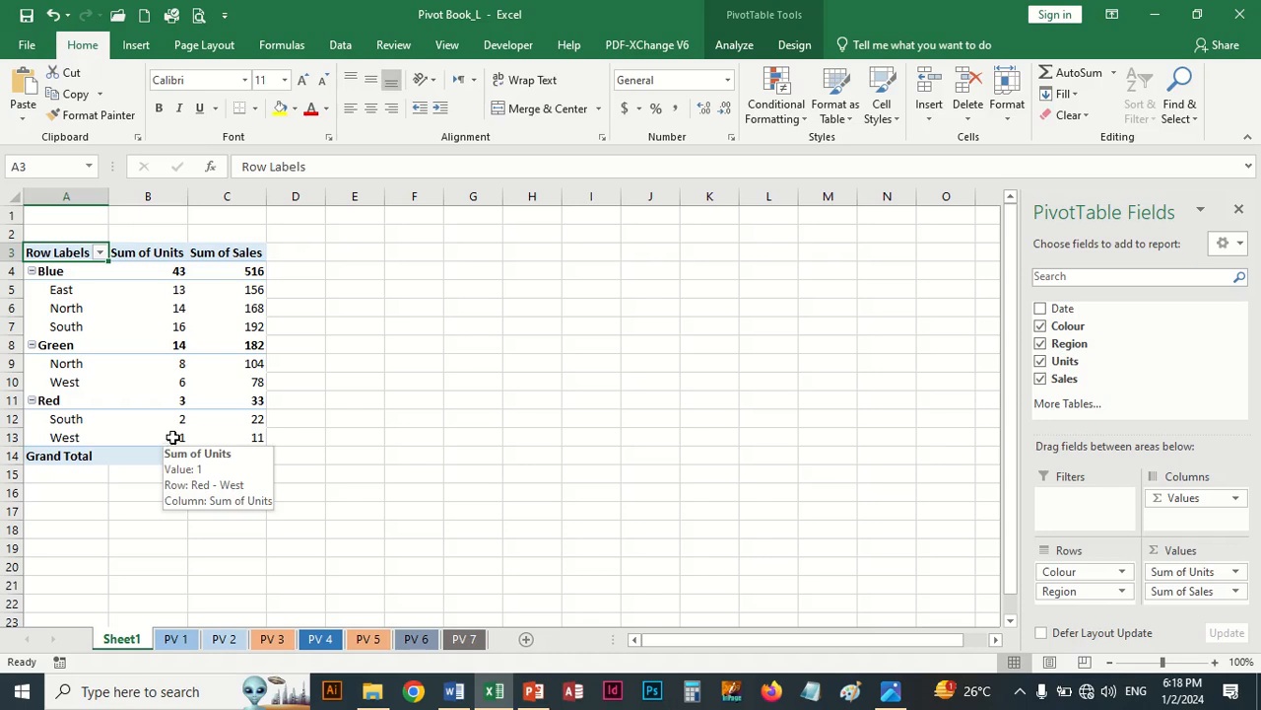
{"action": "left_click", "coordinate": [734, 44]}
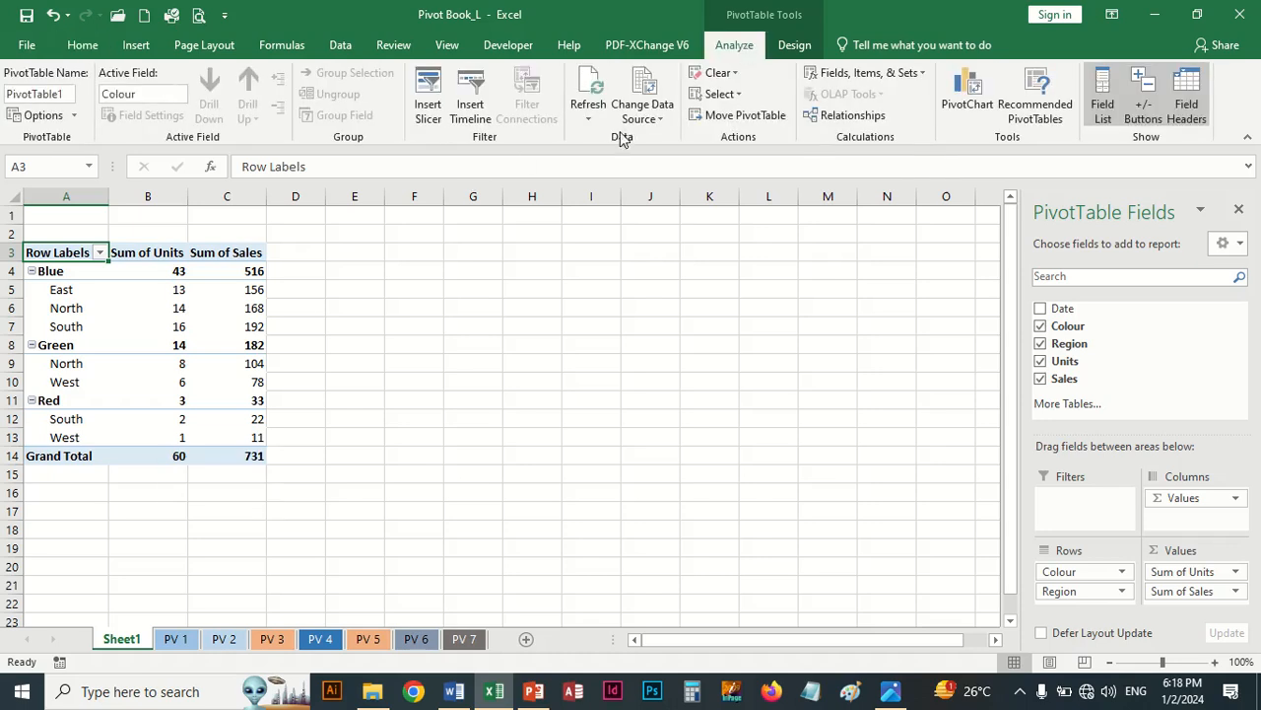
{"action": "left_click", "coordinate": [148, 326]}
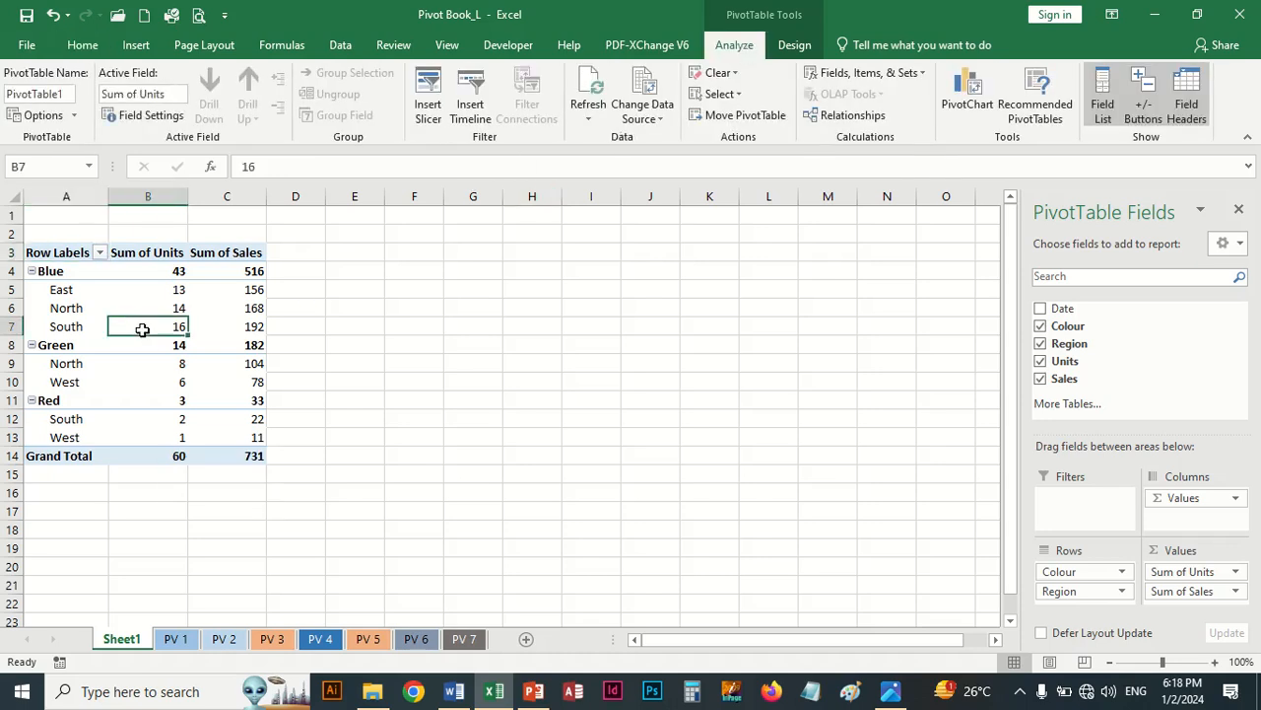
{"action": "left_click", "coordinate": [459, 381]}
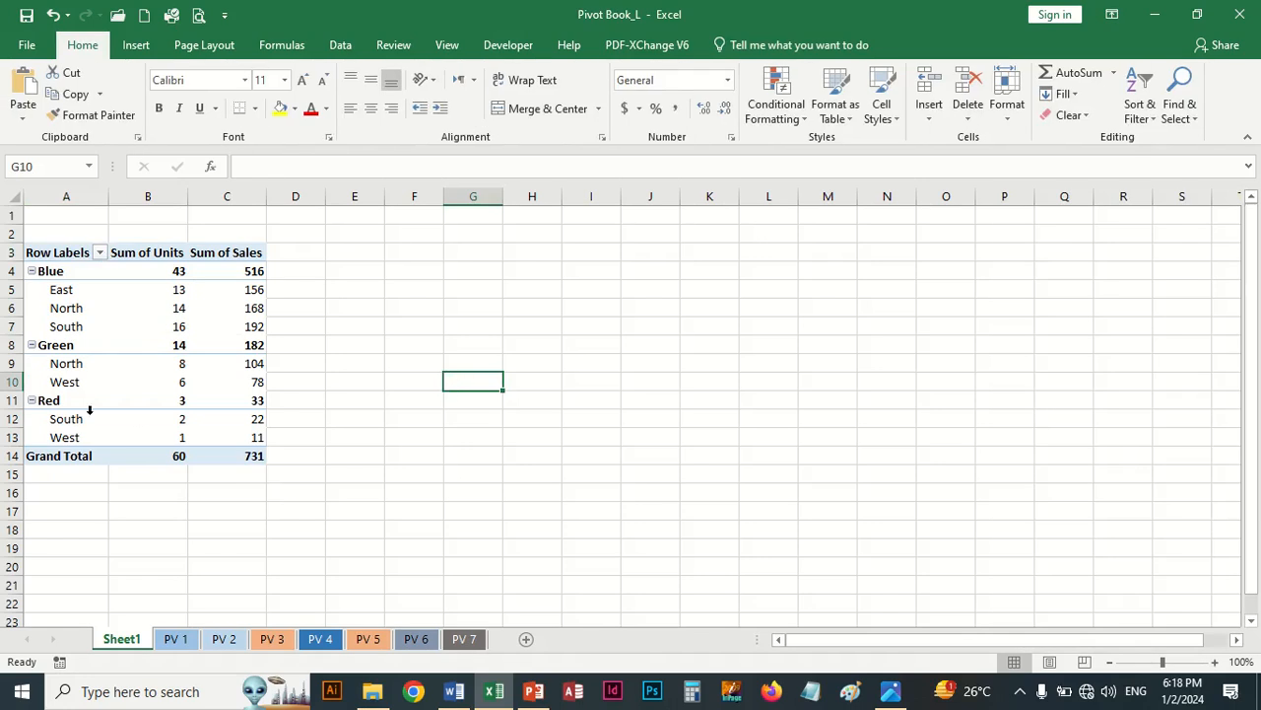
{"action": "left_click", "coordinate": [87, 365]}
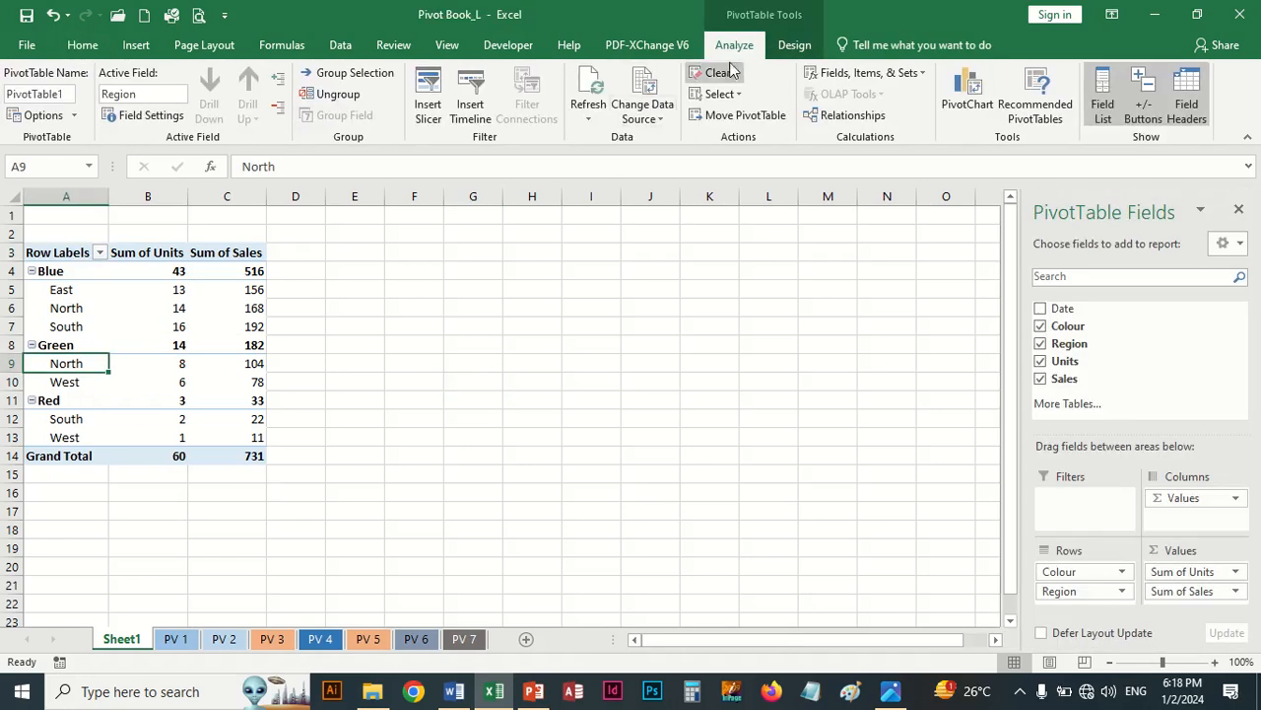
{"action": "left_click", "coordinate": [588, 113]}
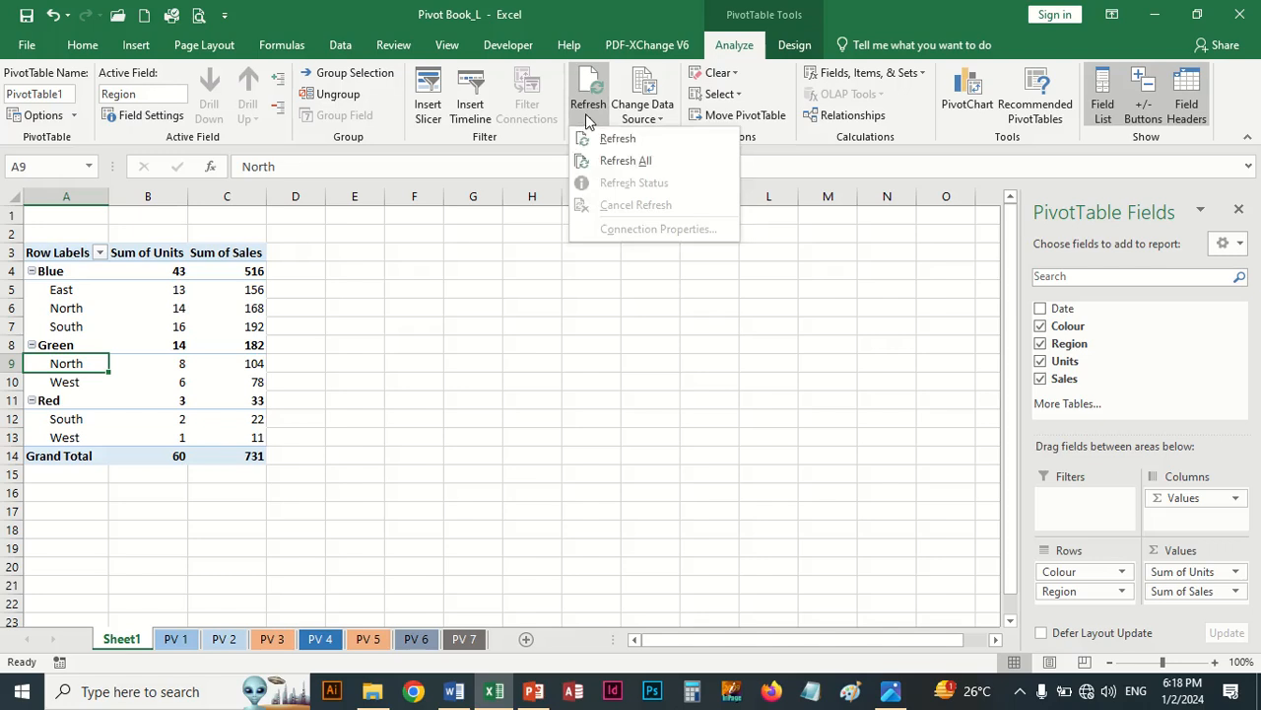
{"action": "left_click", "coordinate": [608, 162]}
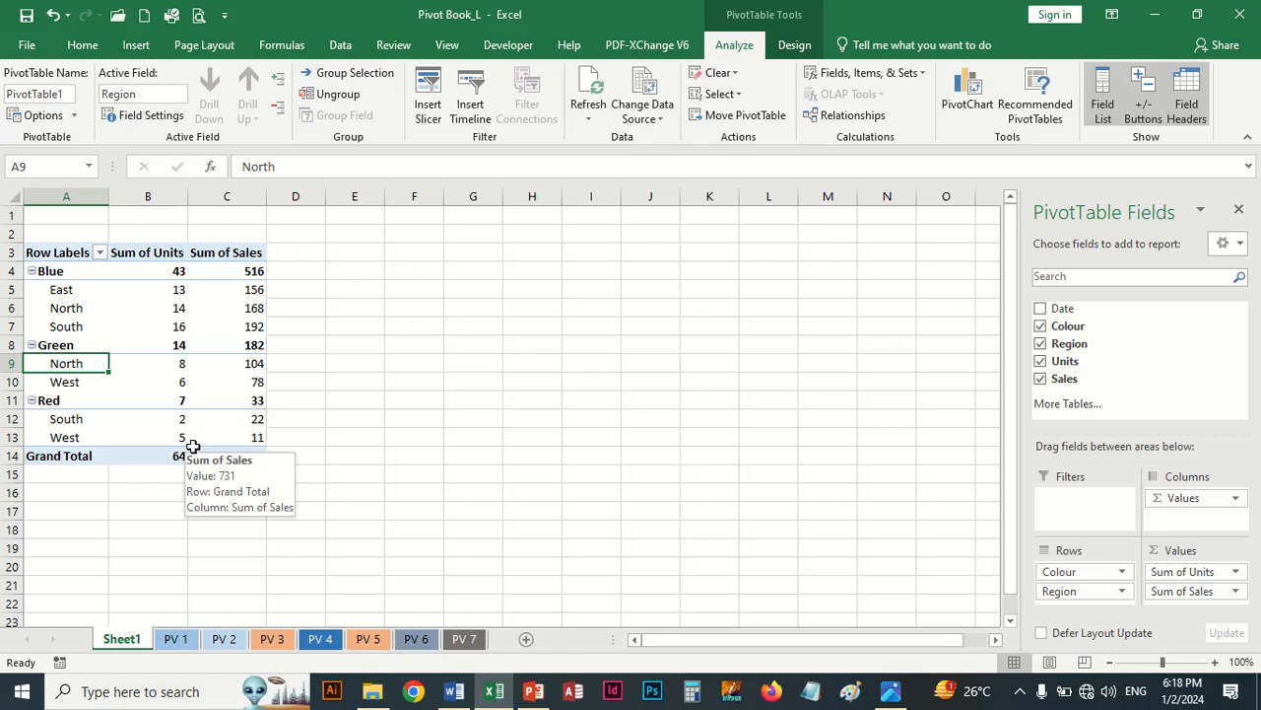
On sheet PV 1, set the Units of the 21-Jan-16 Green West sale to 20
{"action": "left_click", "coordinate": [176, 639]}
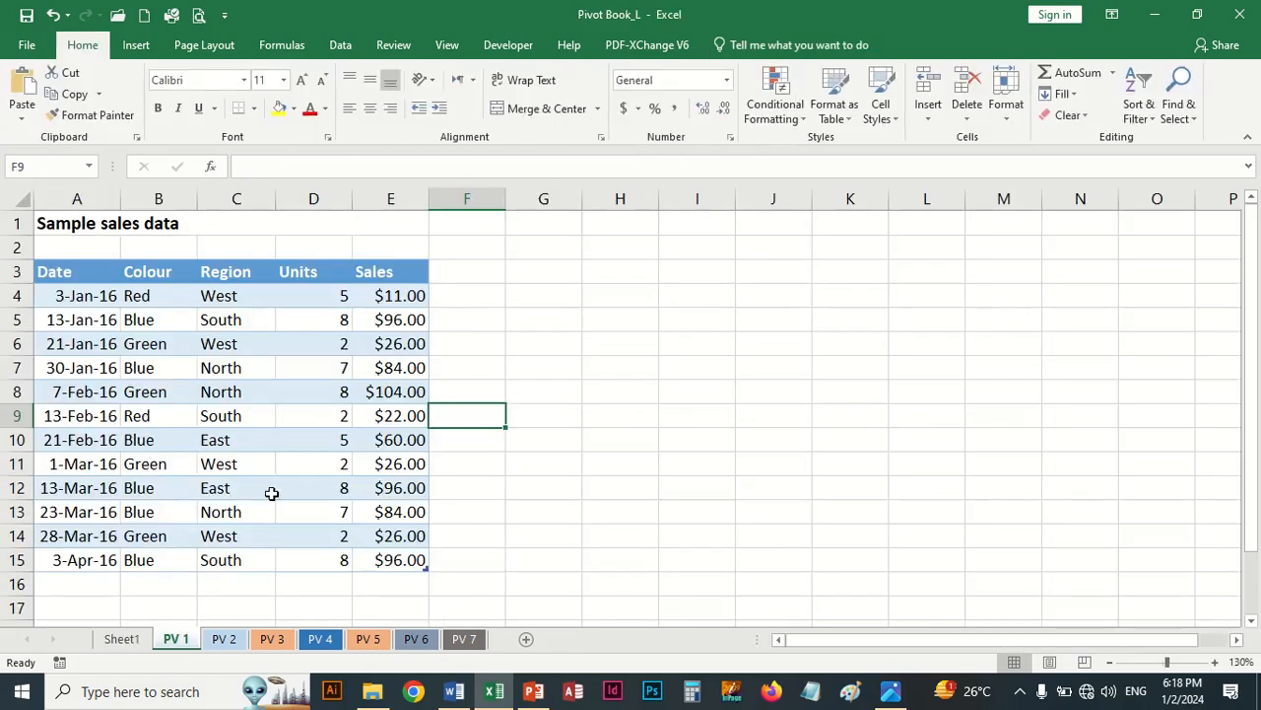
{"action": "left_click", "coordinate": [321, 347]}
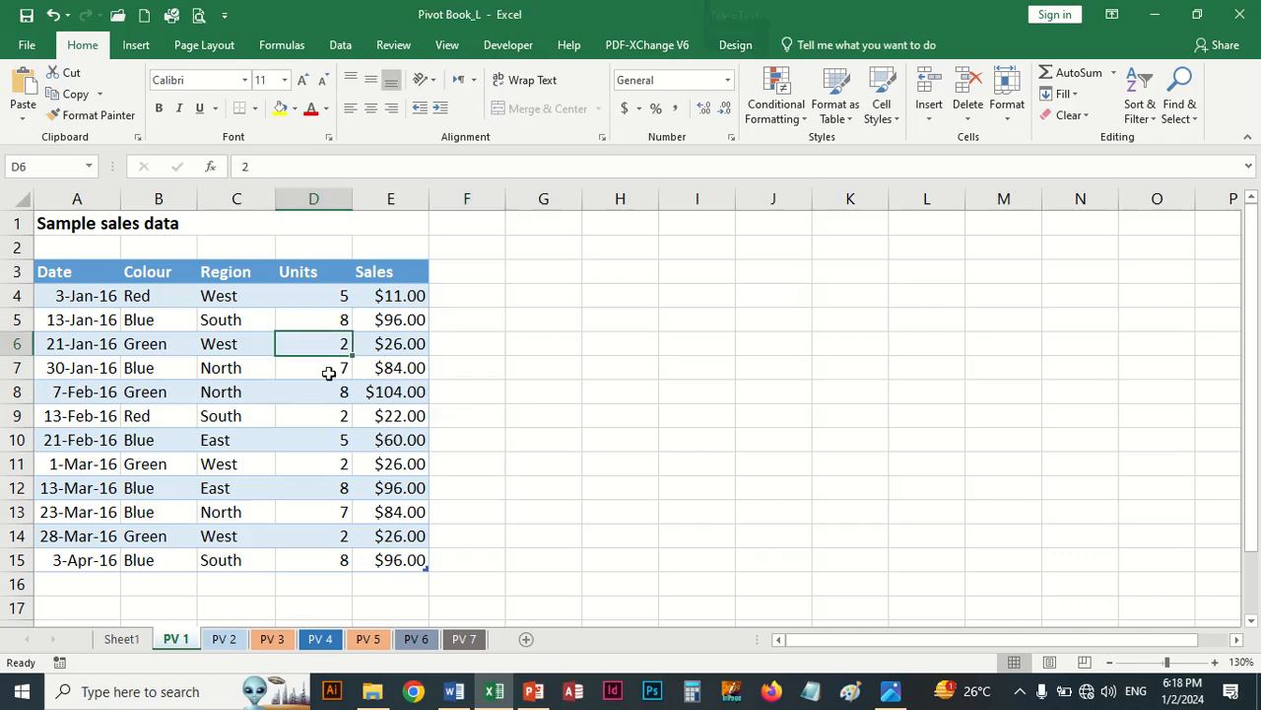
{"action": "type", "text": "2"}
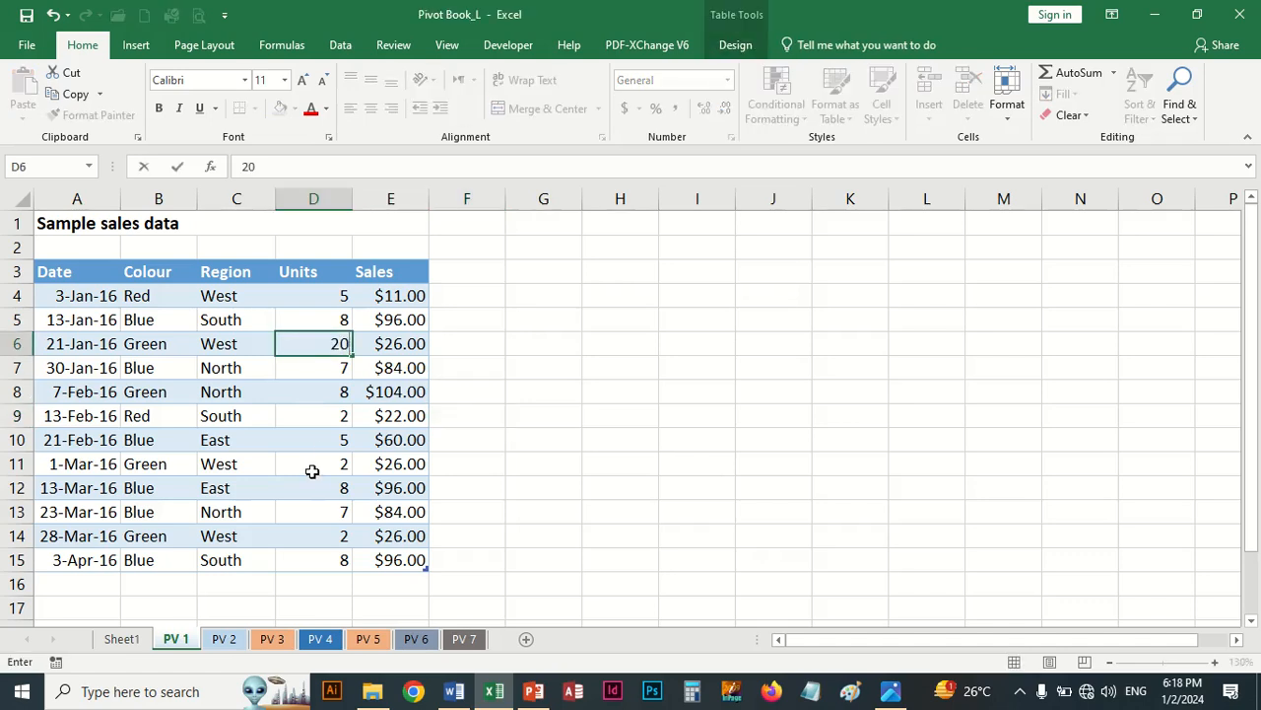
{"action": "left_click", "coordinate": [538, 467]}
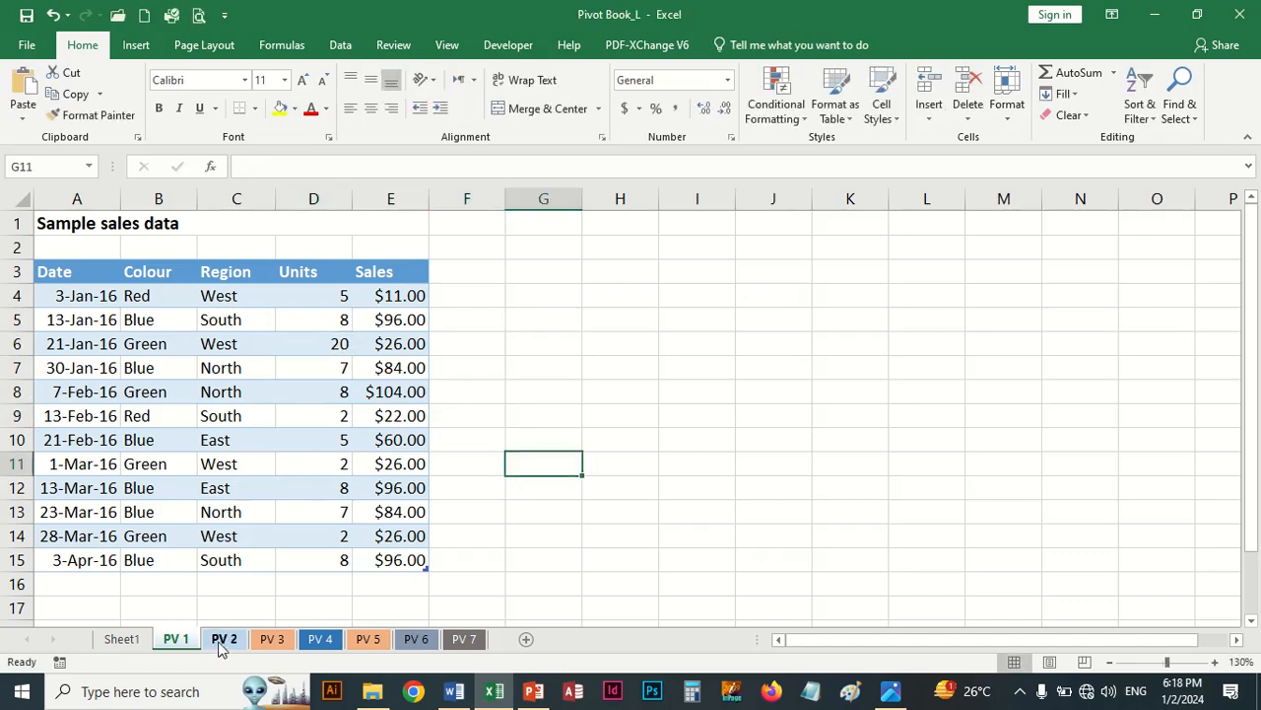
Compare Sheet1 with the PV 1 source table, and refresh the PivotTable to include the edited Green West units
{"action": "left_click", "coordinate": [121, 643]}
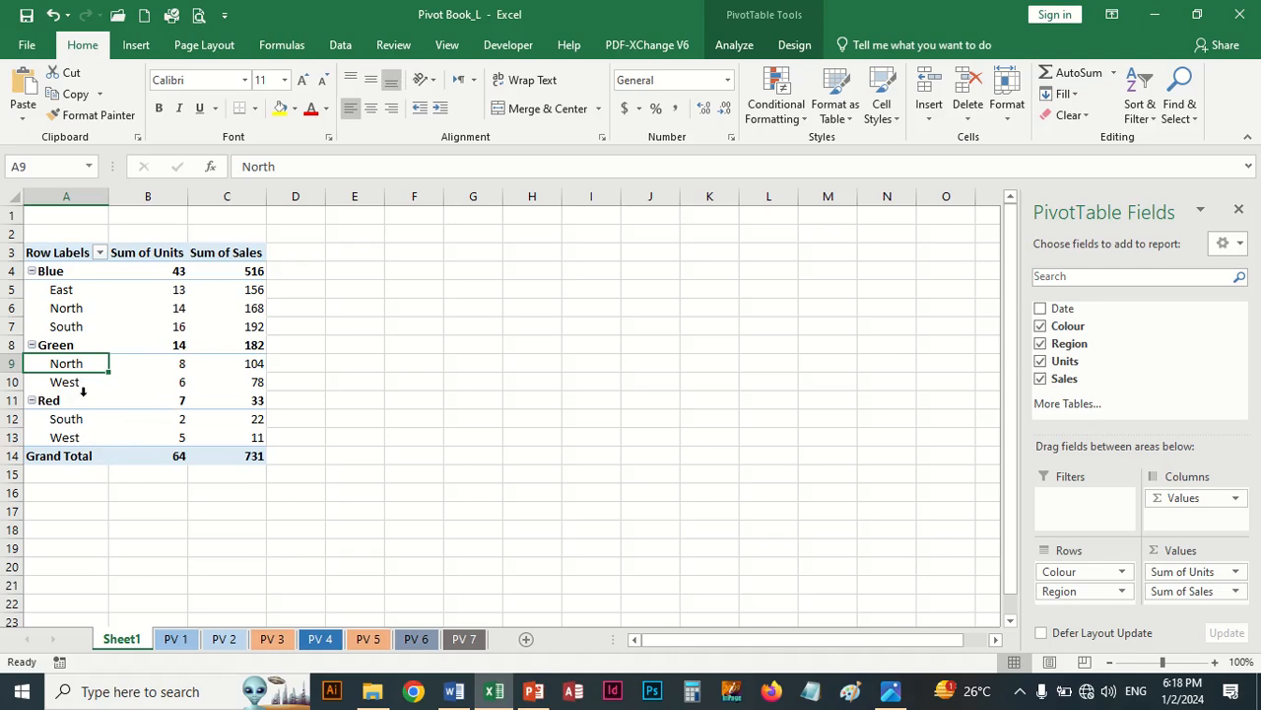
{"action": "left_click", "coordinate": [176, 639]}
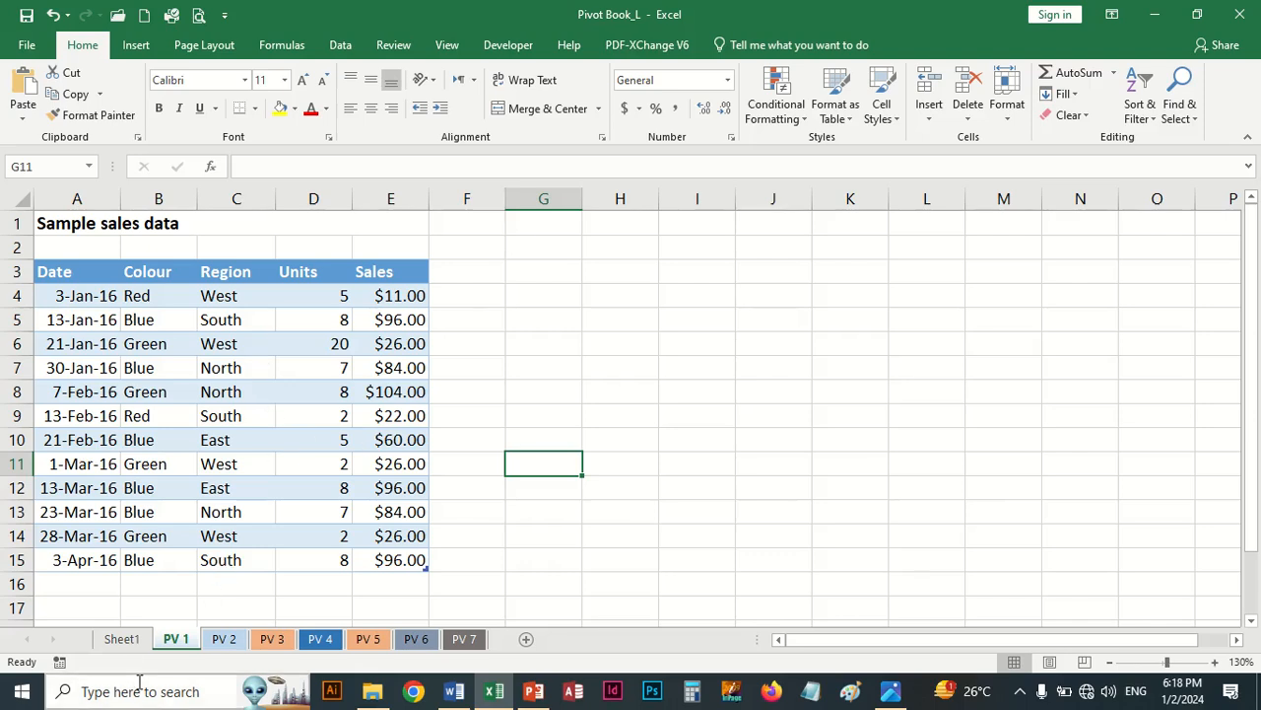
{"action": "left_click", "coordinate": [122, 638]}
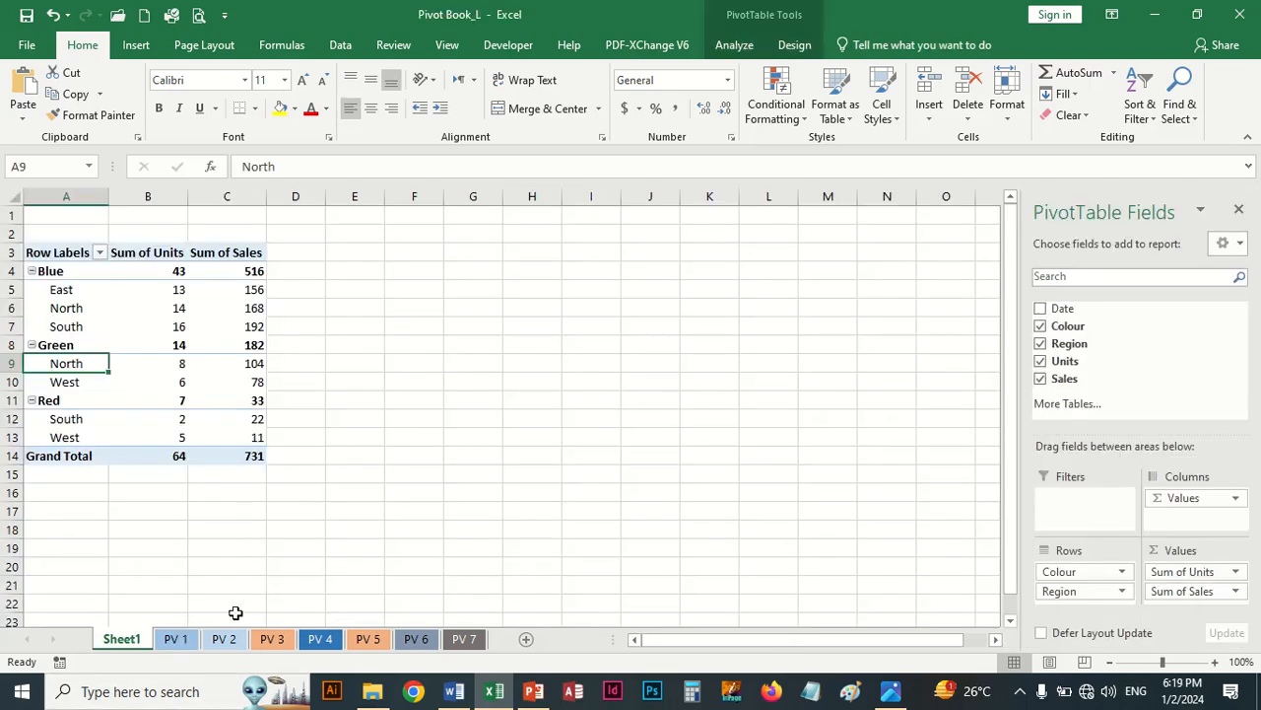
{"action": "left_click", "coordinate": [181, 643]}
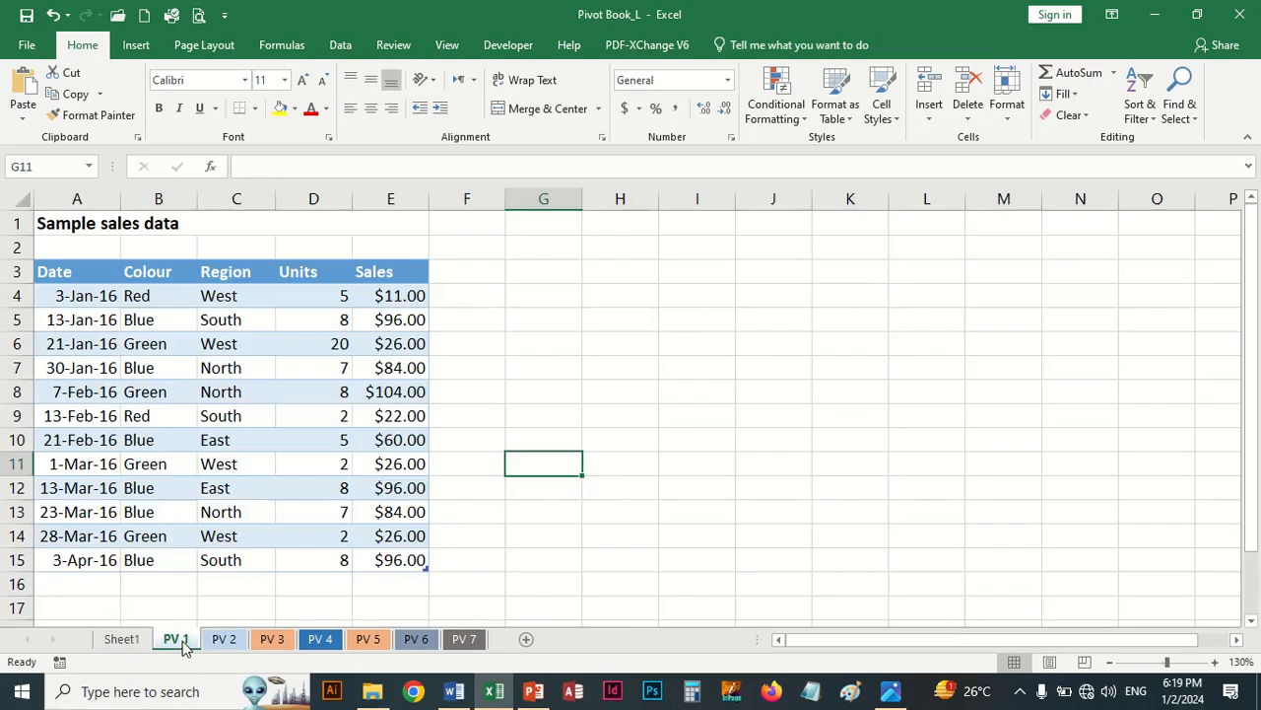
{"action": "left_click", "coordinate": [123, 640]}
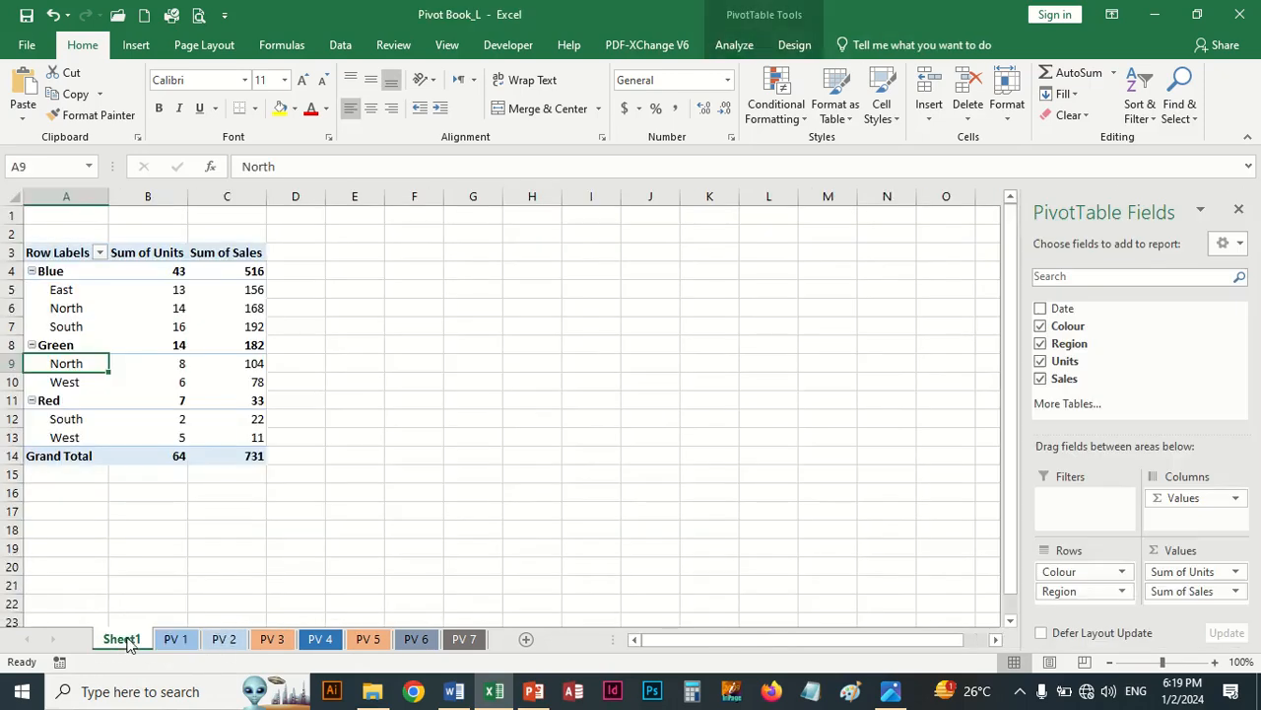
{"action": "left_click", "coordinate": [736, 43]}
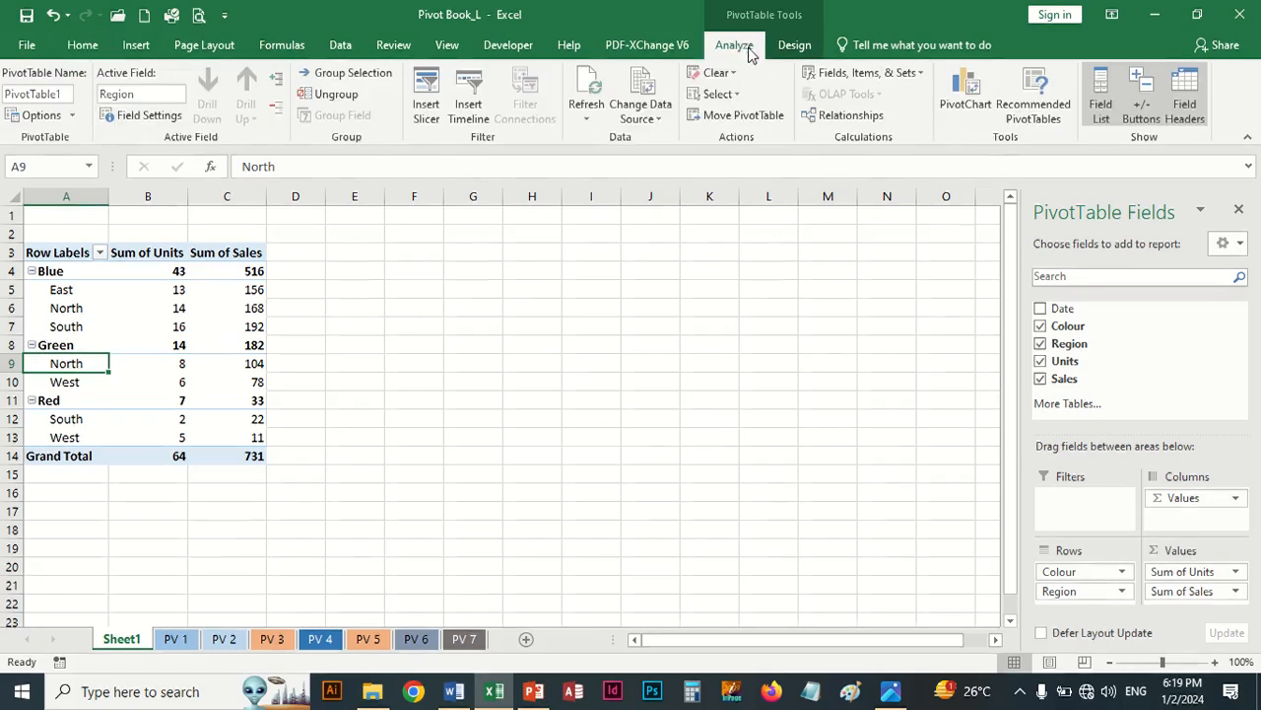
{"action": "left_click", "coordinate": [588, 119]}
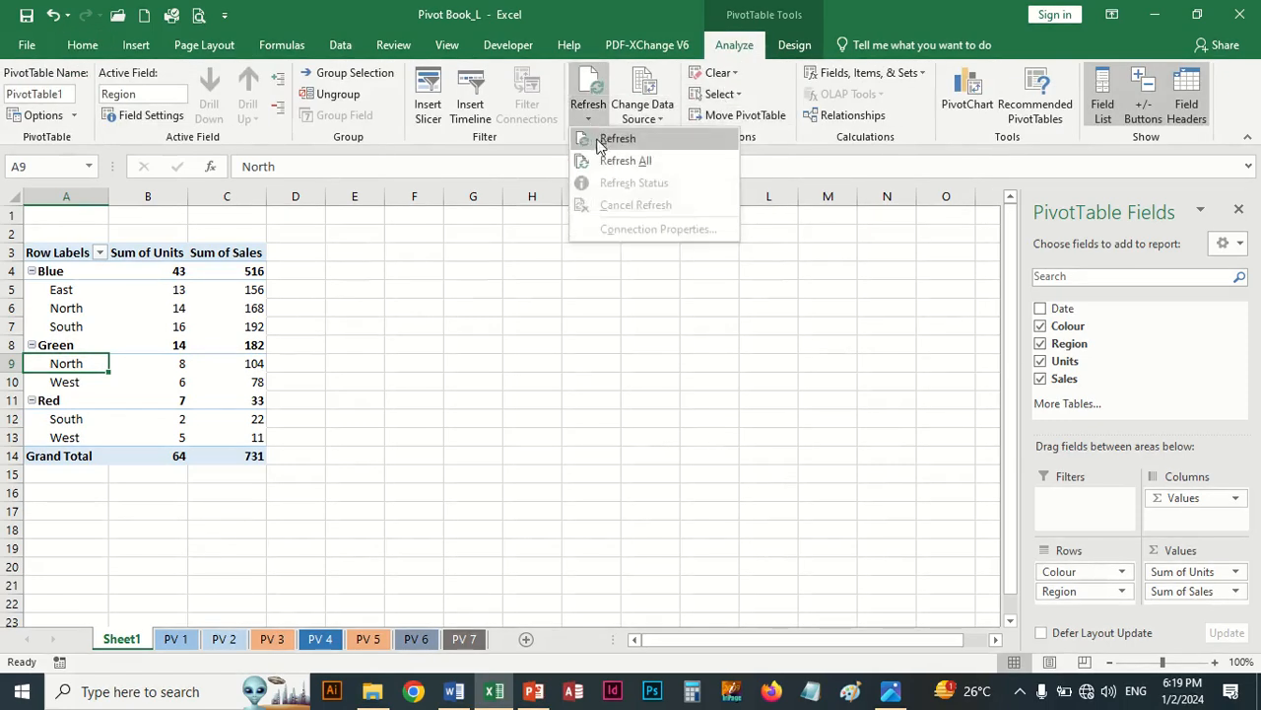
{"action": "left_click", "coordinate": [597, 134]}
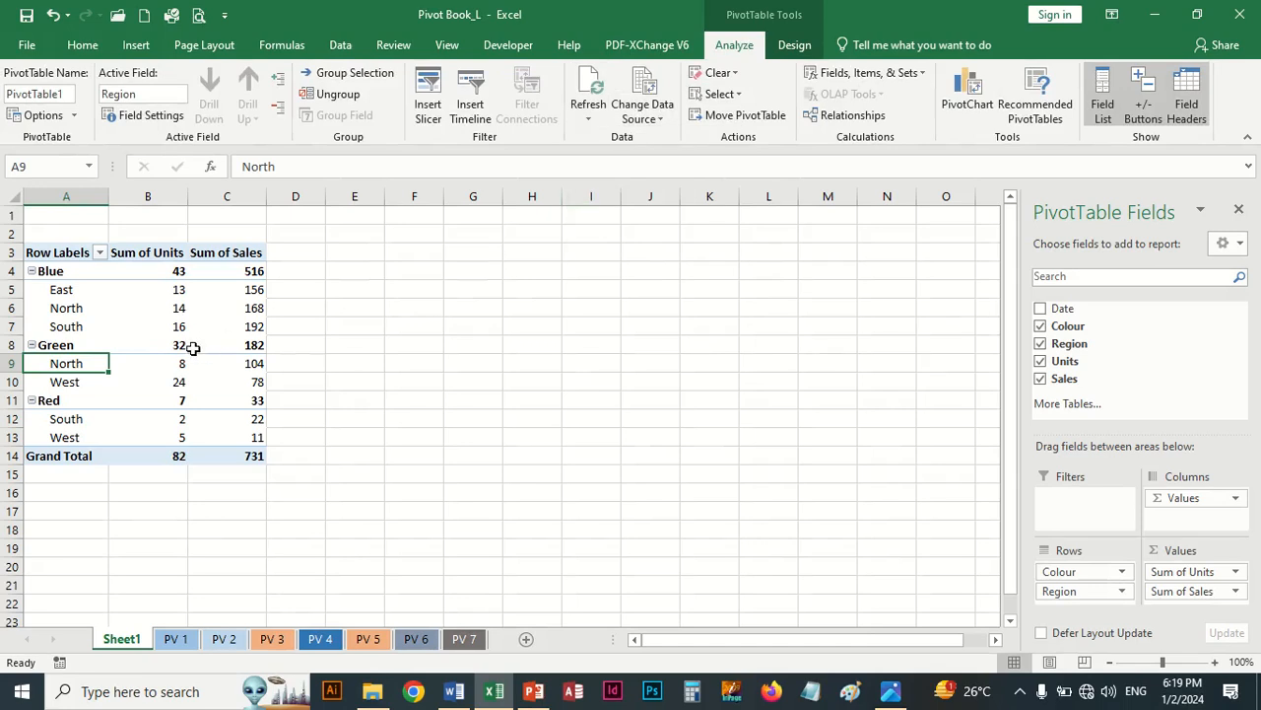
{"action": "mouse_move", "coordinate": [185, 415]}
{"action": "mouse_move", "coordinate": [182, 332]}
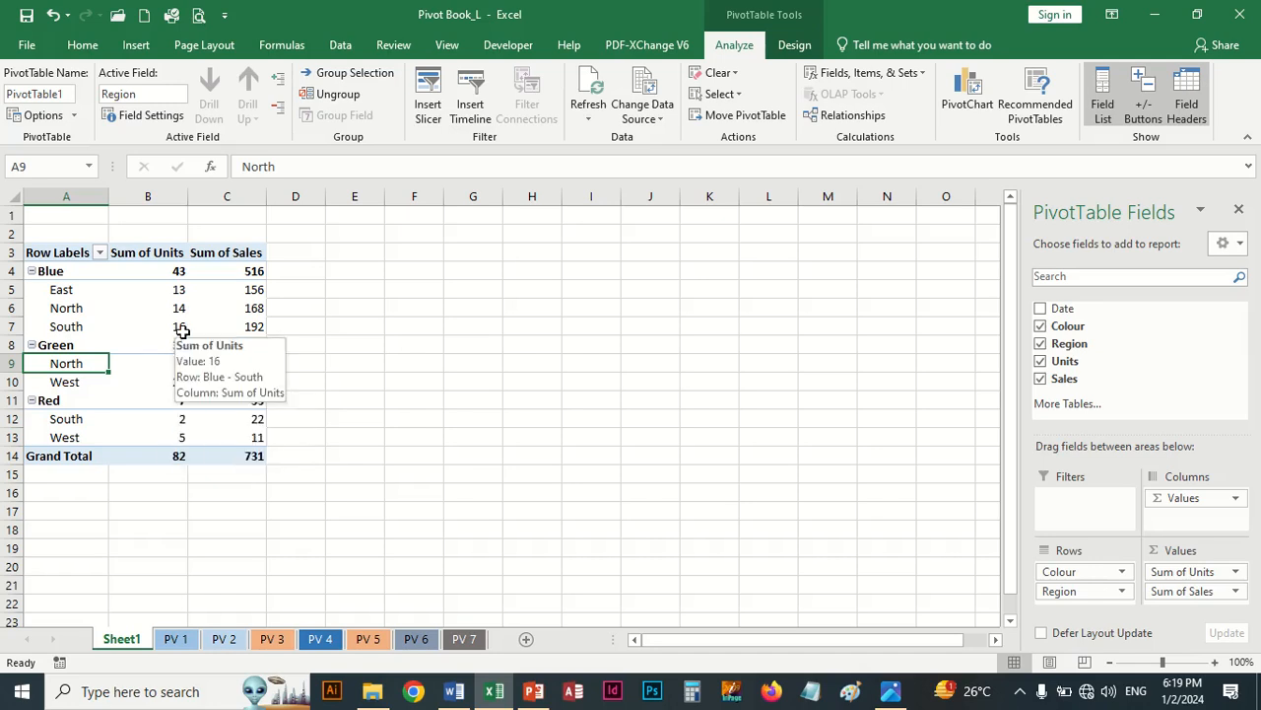
On sheet PV 1, set the Units of the 28-Mar-16 Green West sale to 100
{"action": "left_click", "coordinate": [175, 639]}
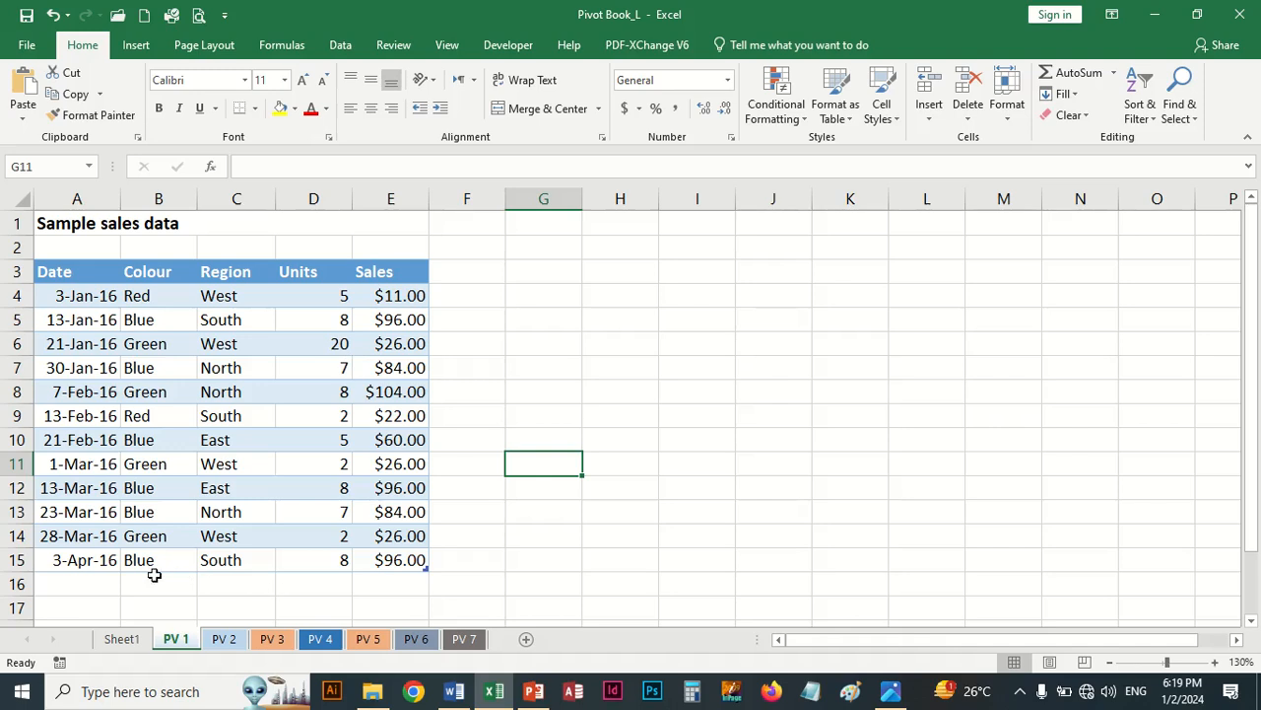
{"action": "left_click", "coordinate": [303, 537]}
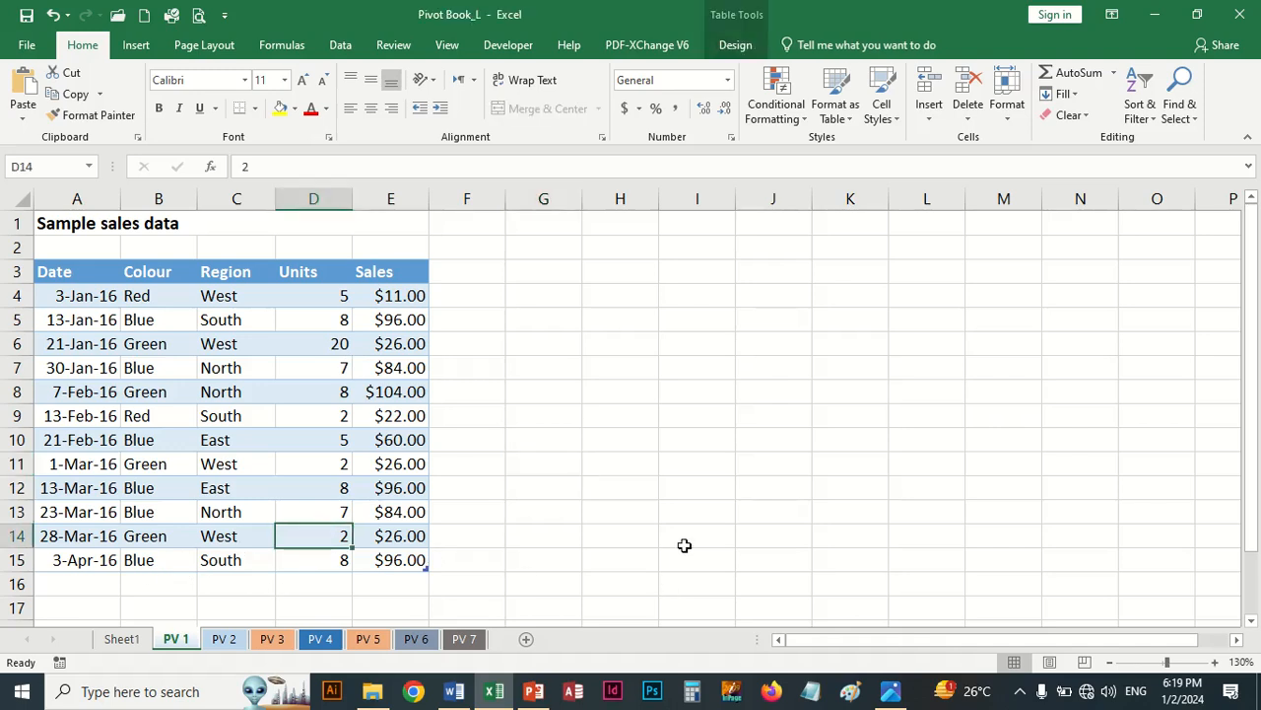
{"action": "type", "text": "100"}
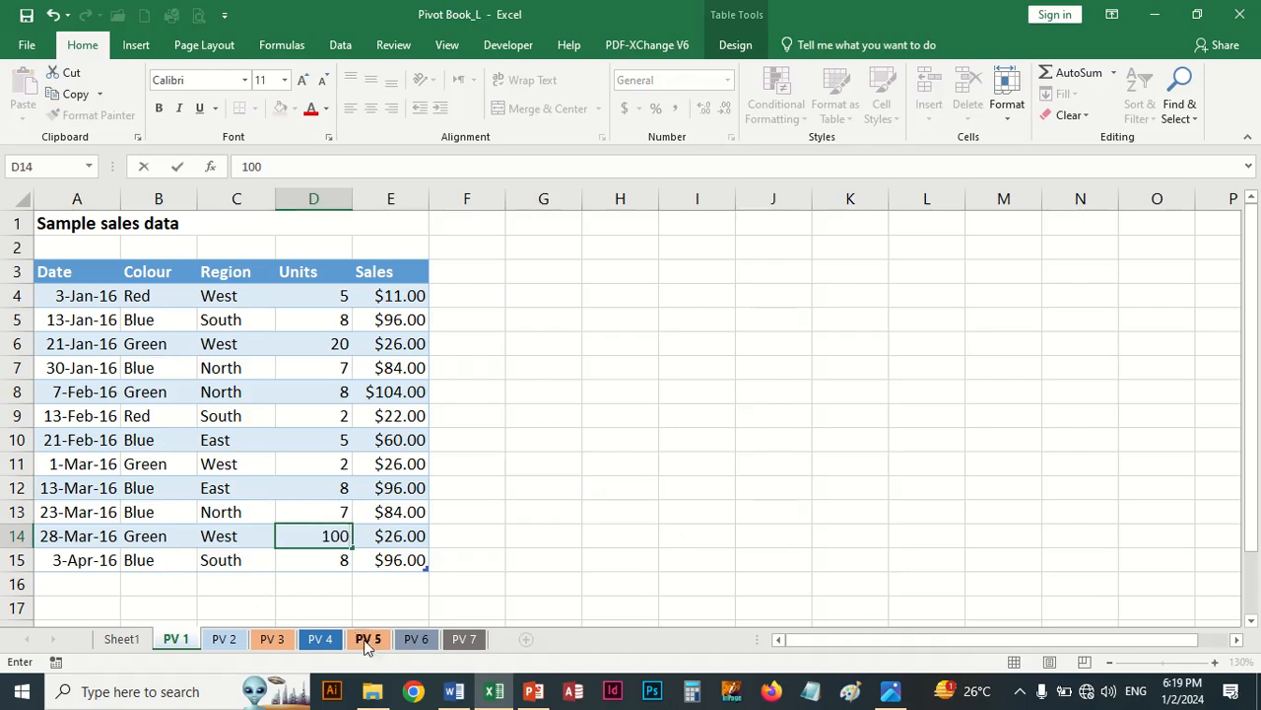
{"action": "key", "text": "Return"}
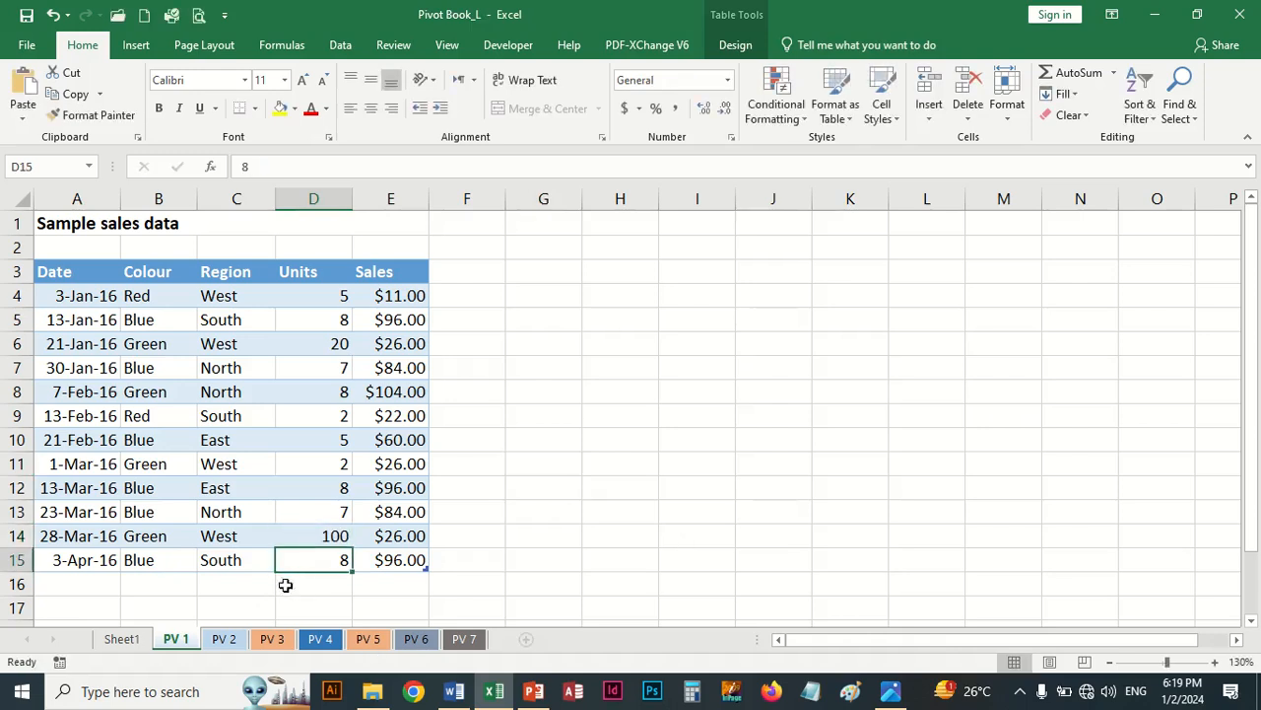
Use Refresh All to bring the edited 28-Mar-16 units into the PivotTable on Sheet1
{"action": "left_click", "coordinate": [122, 640]}
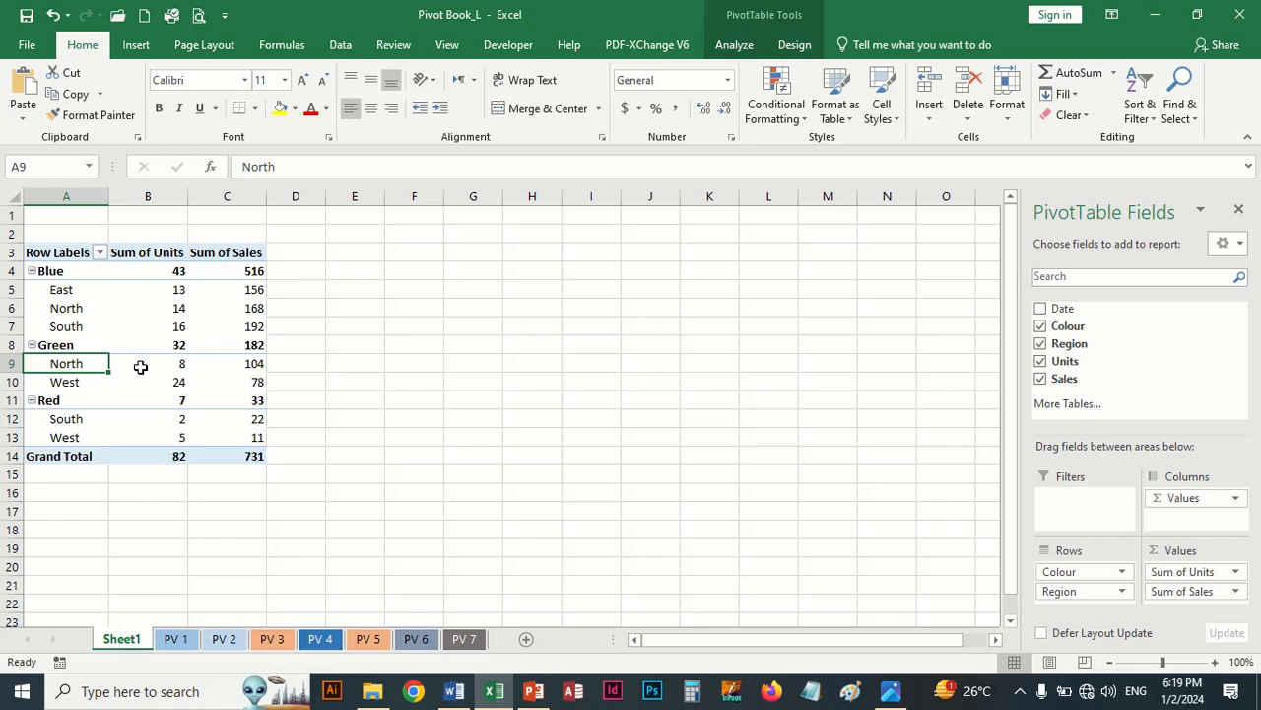
{"action": "left_click", "coordinate": [734, 45]}
{"action": "left_click", "coordinate": [589, 116]}
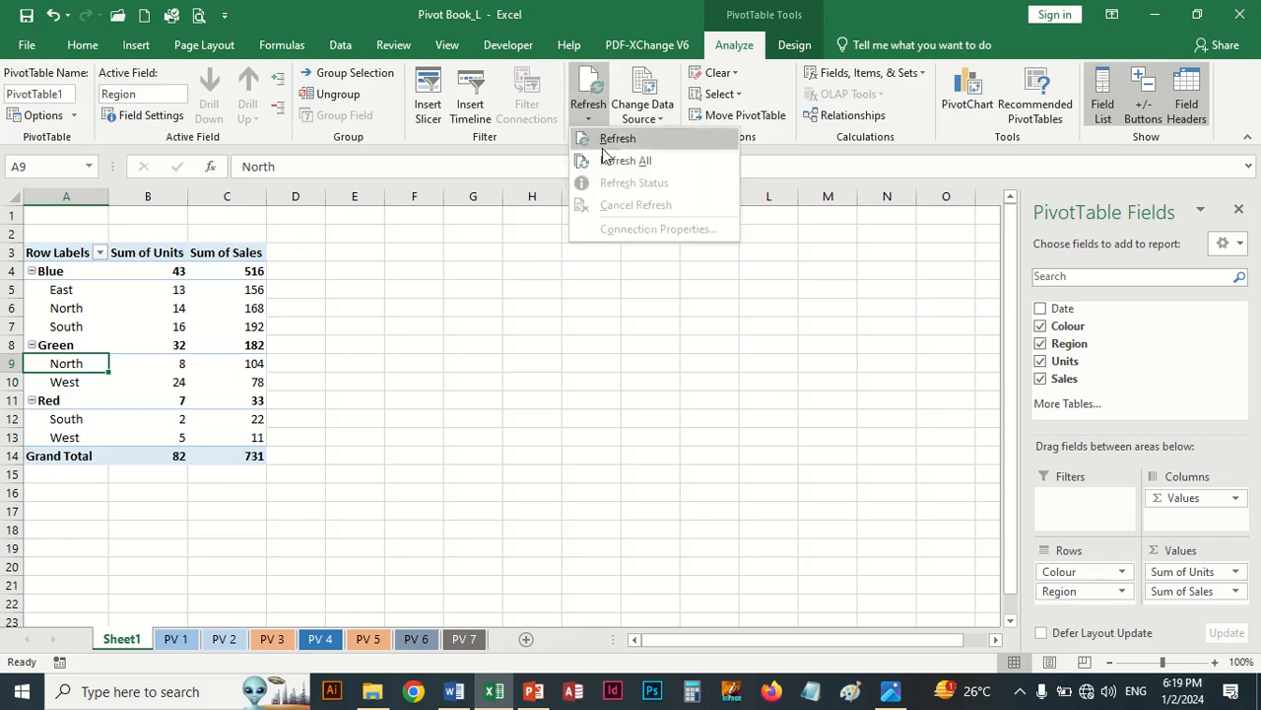
{"action": "left_click", "coordinate": [607, 160]}
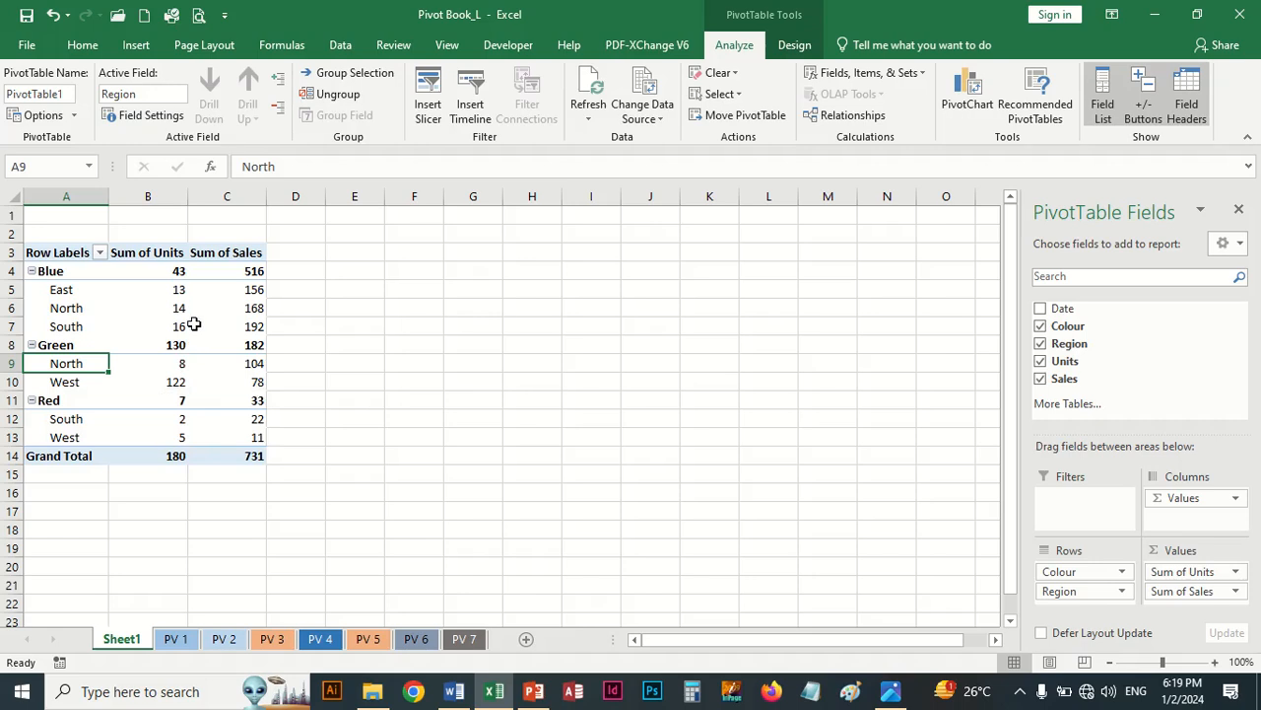
{"action": "mouse_move", "coordinate": [195, 349]}
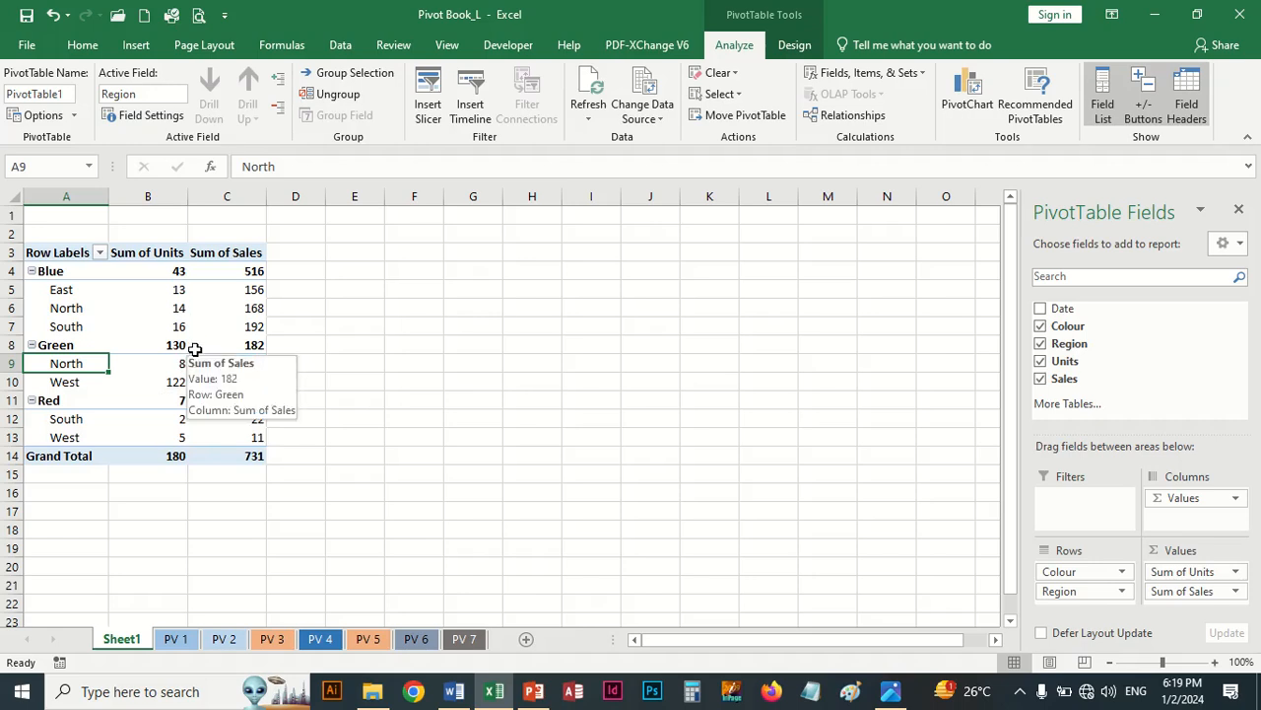
On sheet PV 1, change the Region of the 3-Jan-16 Red sale to South East
{"action": "left_click", "coordinate": [175, 638]}
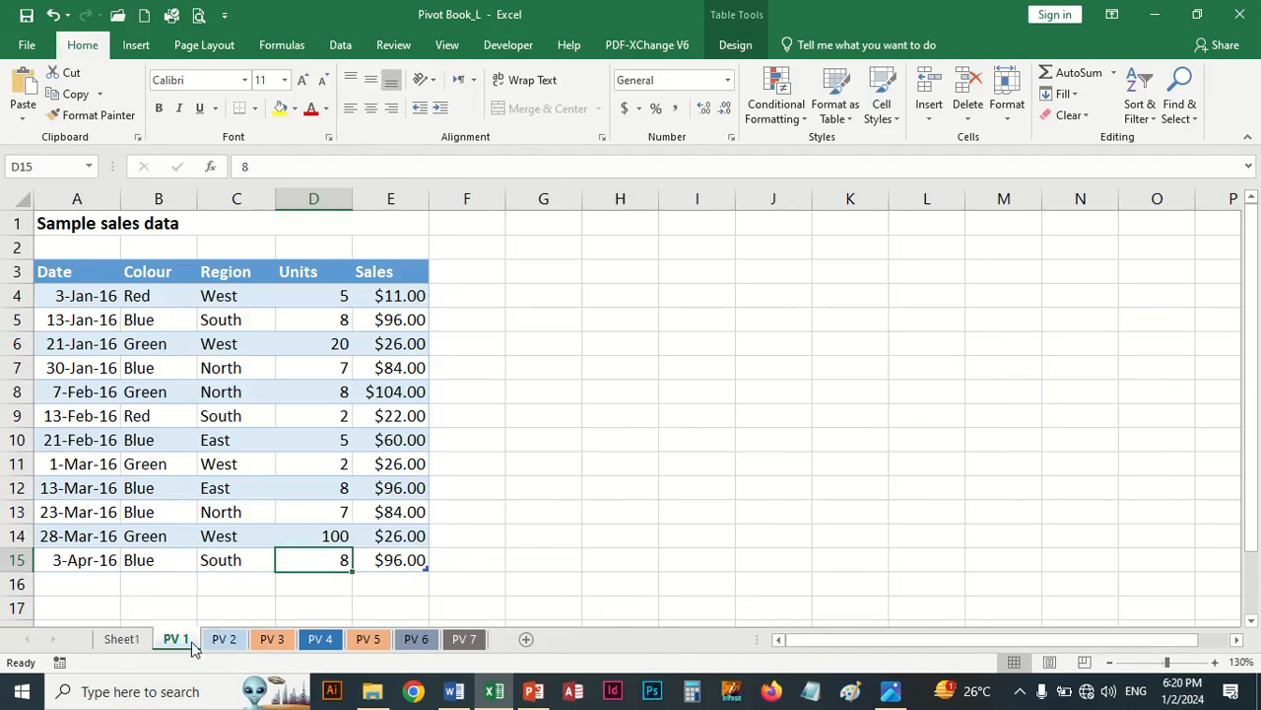
{"action": "left_click", "coordinate": [225, 302]}
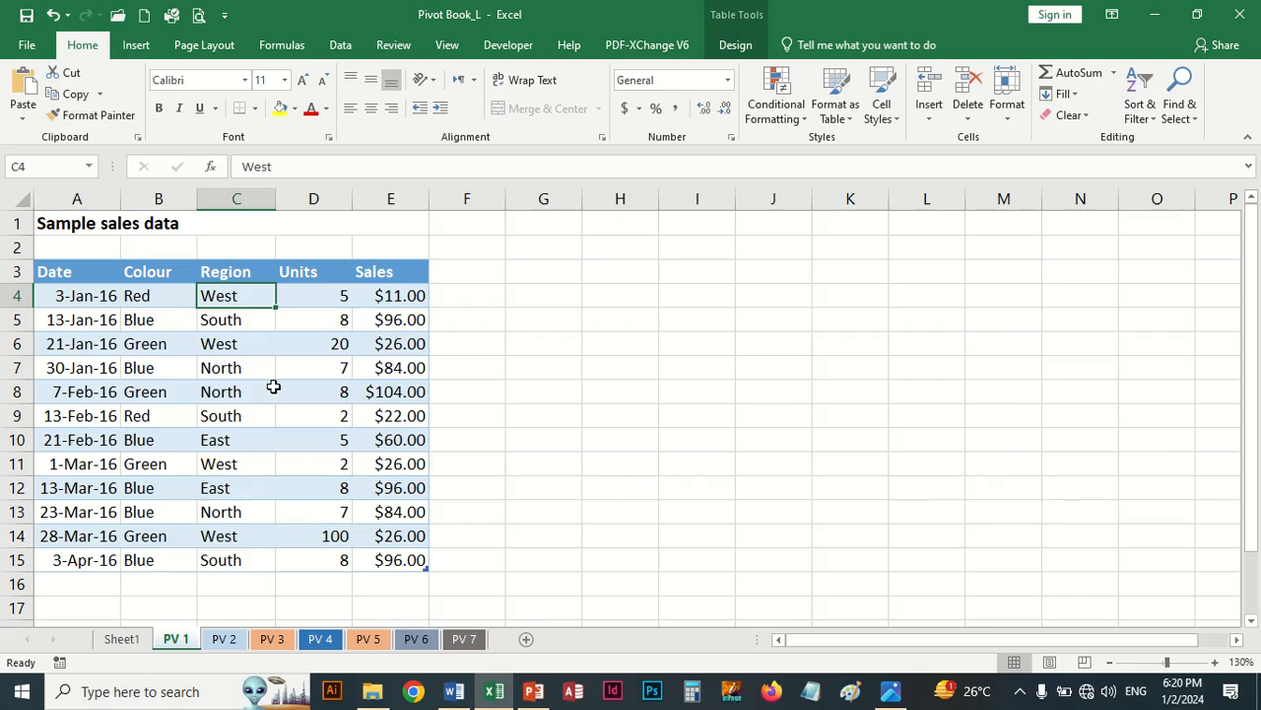
{"action": "type", "text": "S"}
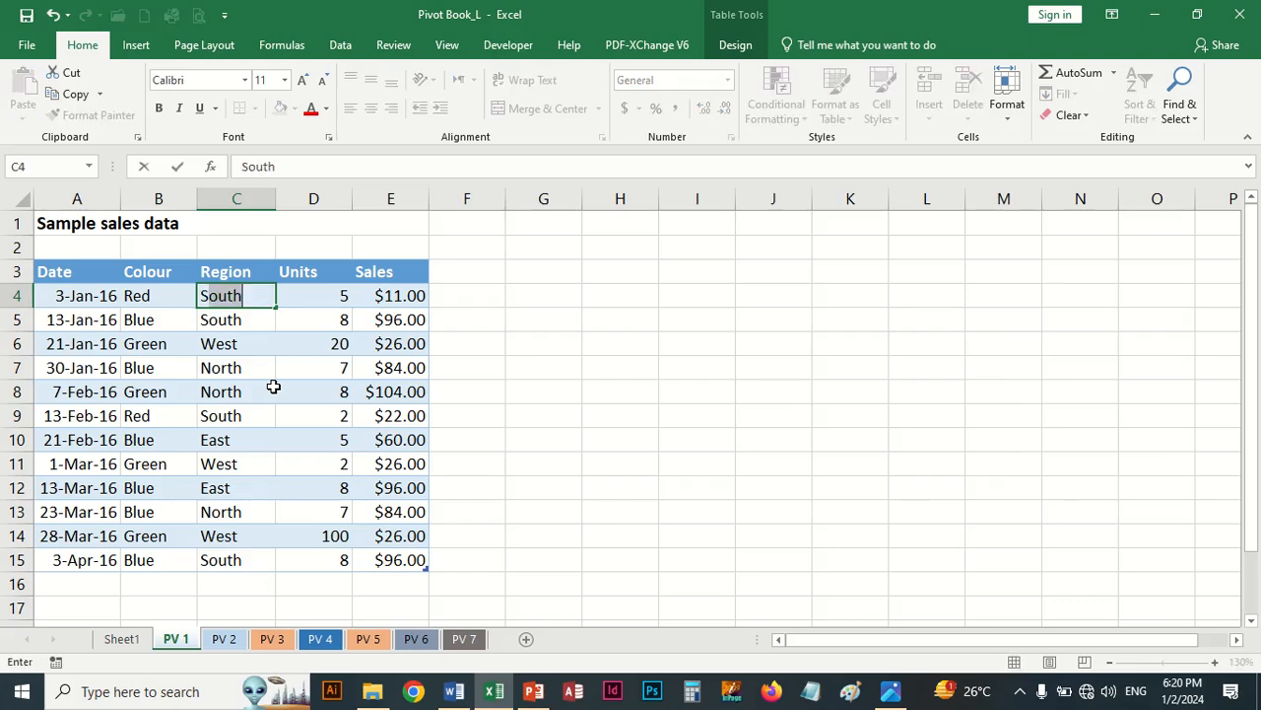
{"action": "type", "text": "outh East"}
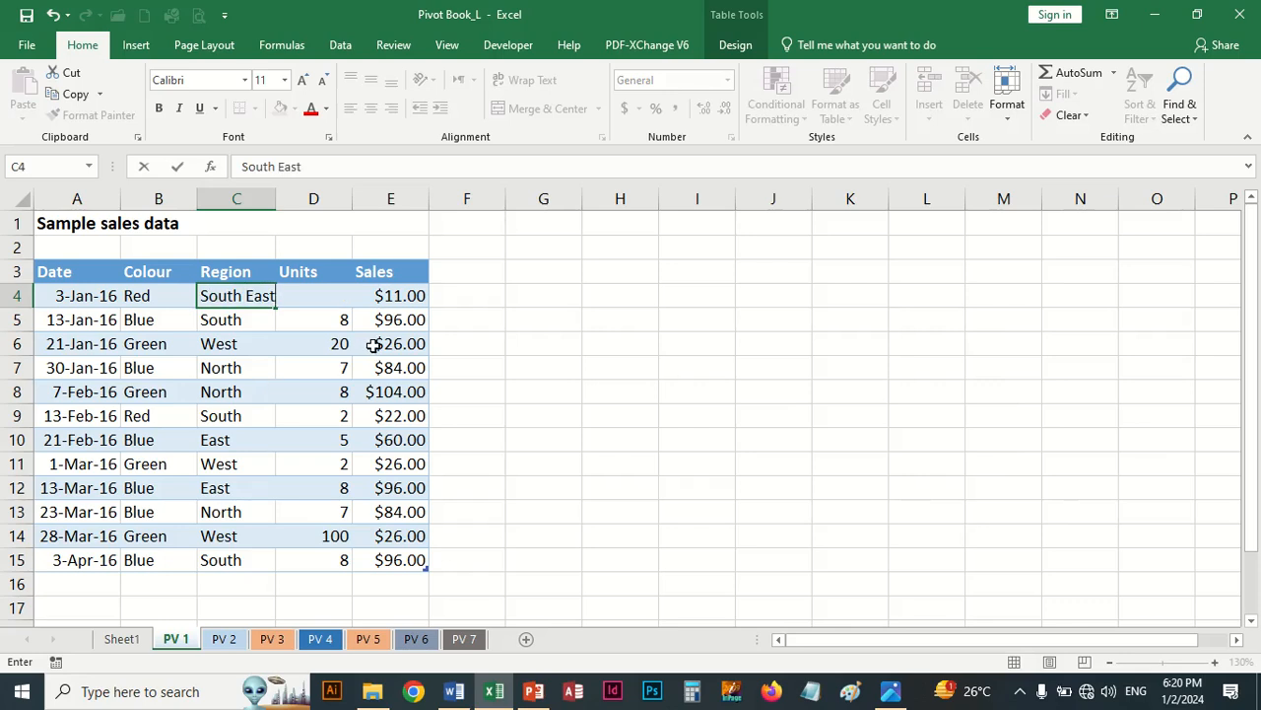
{"action": "left_click", "coordinate": [462, 436]}
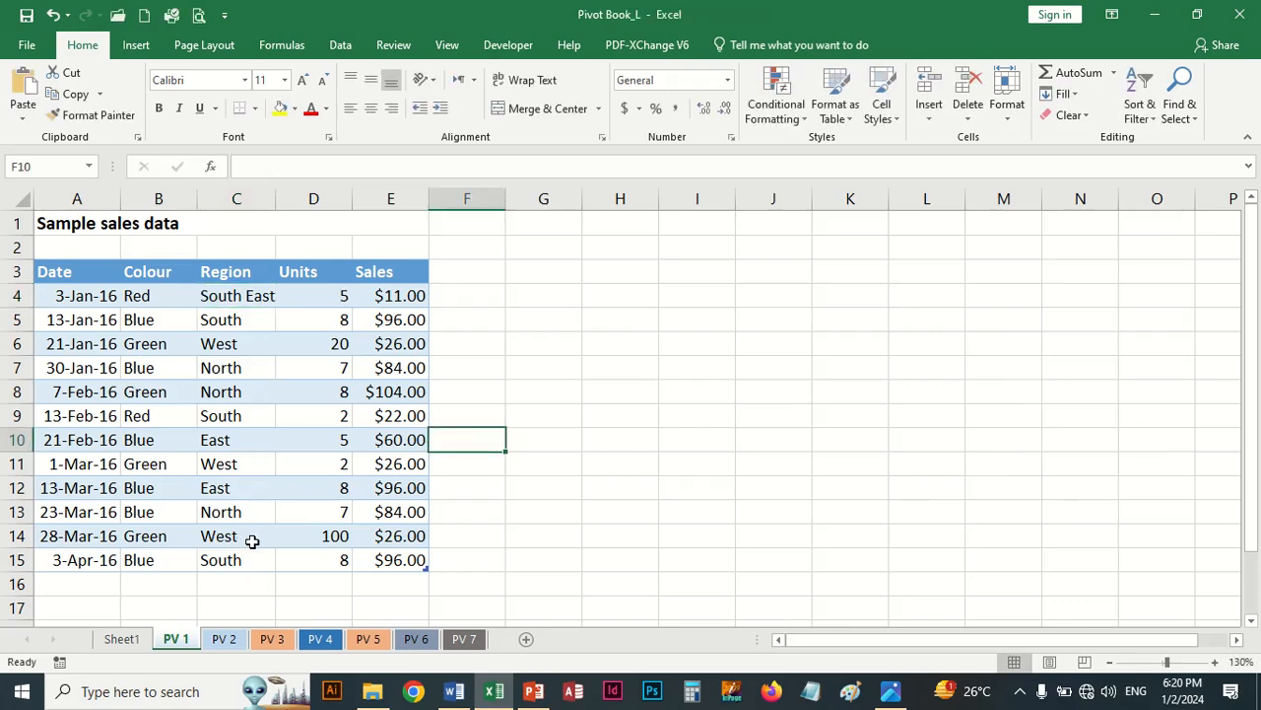
Change the Region of the 1-Mar-16 Green sale to South West and widen the Region column to fit the text
{"action": "left_click", "coordinate": [233, 467]}
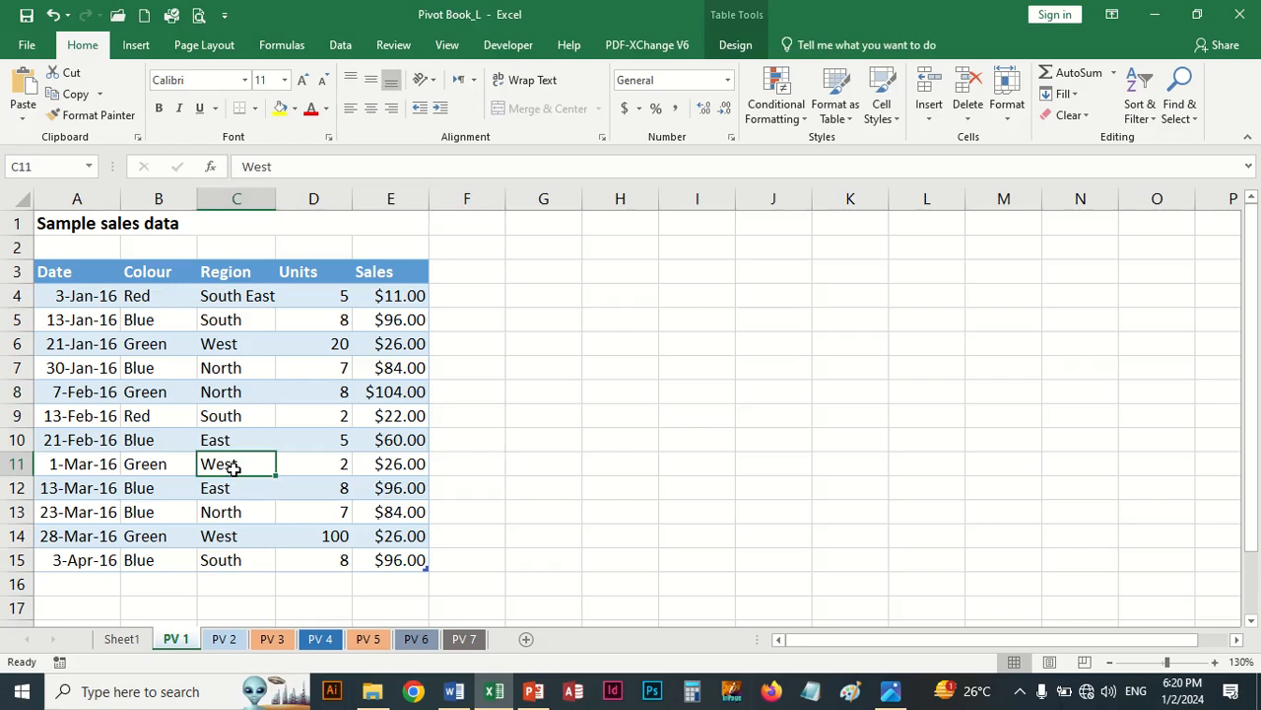
{"action": "type", "text": "Sou"}
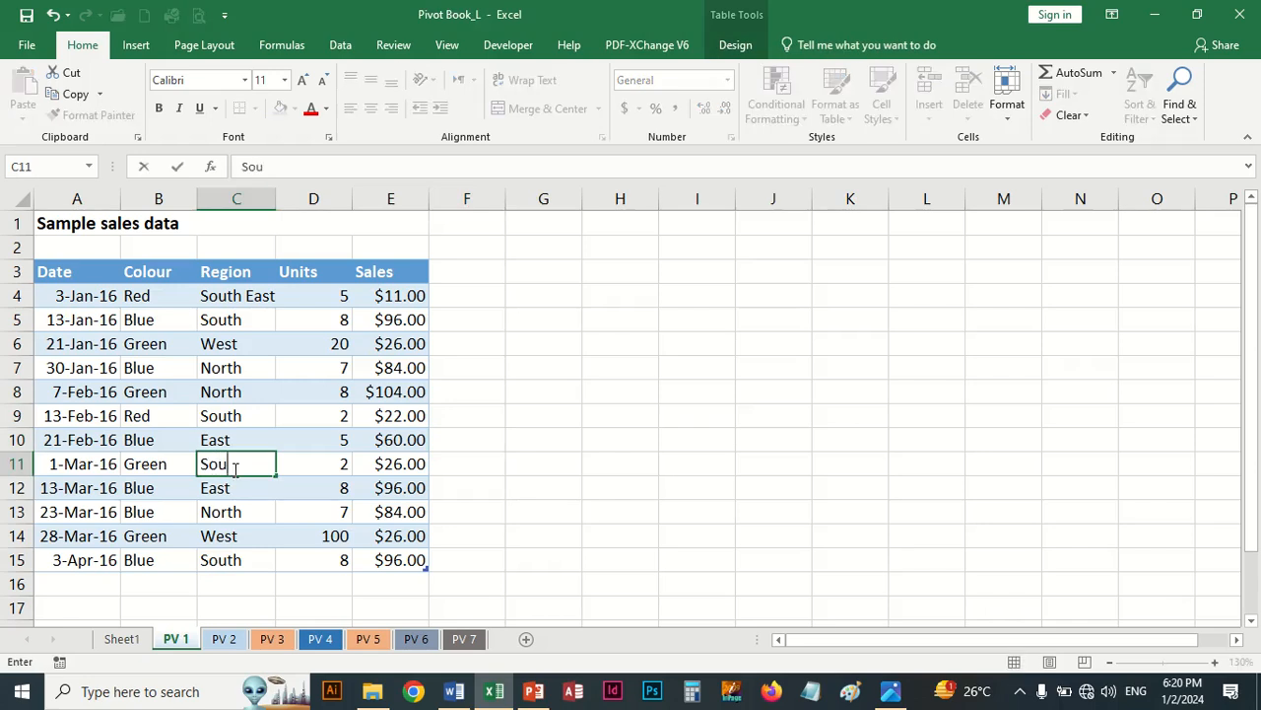
{"action": "type", "text": "th West"}
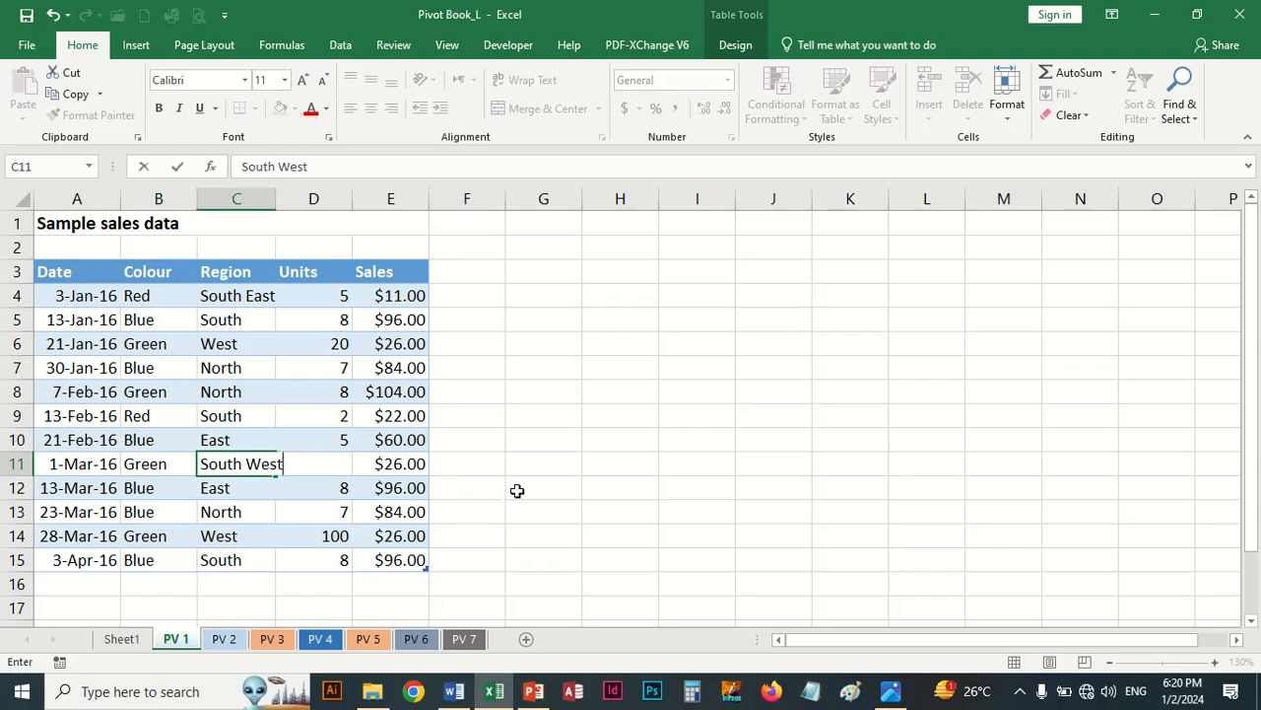
{"action": "left_click", "coordinate": [467, 467]}
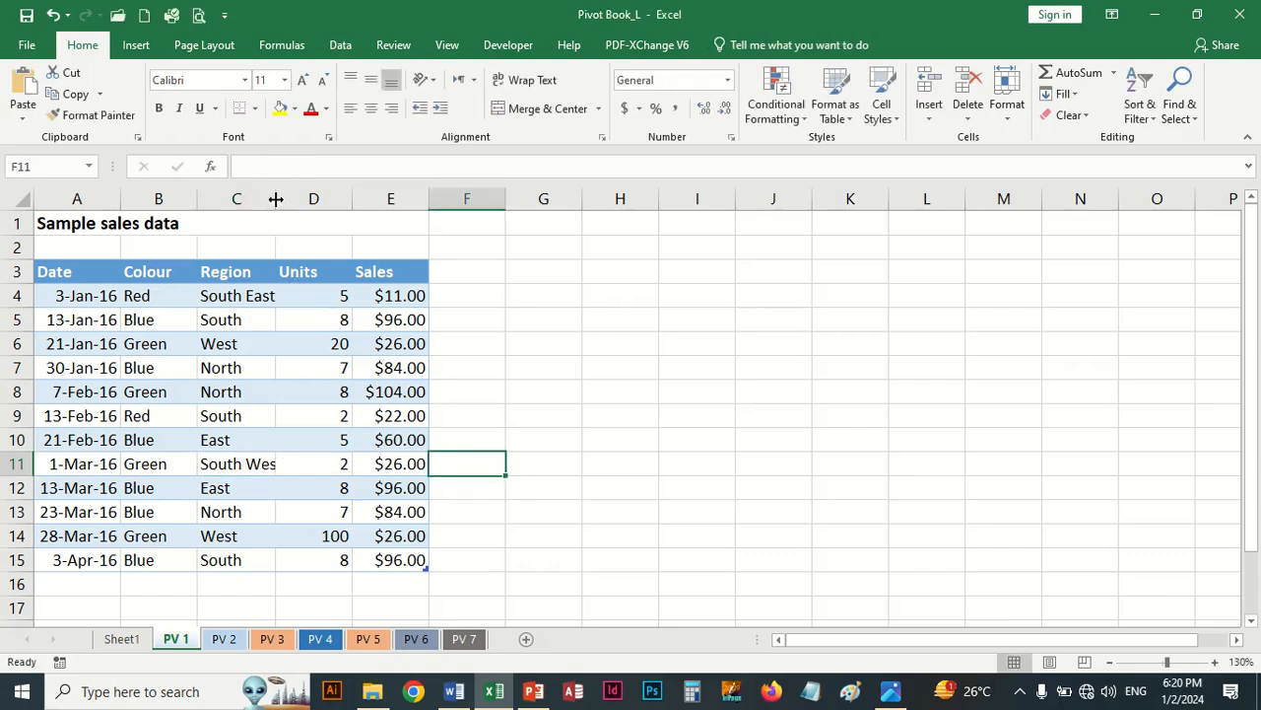
{"action": "left_click_drag", "start_coordinate": [276, 199], "coordinate": [292, 199]}
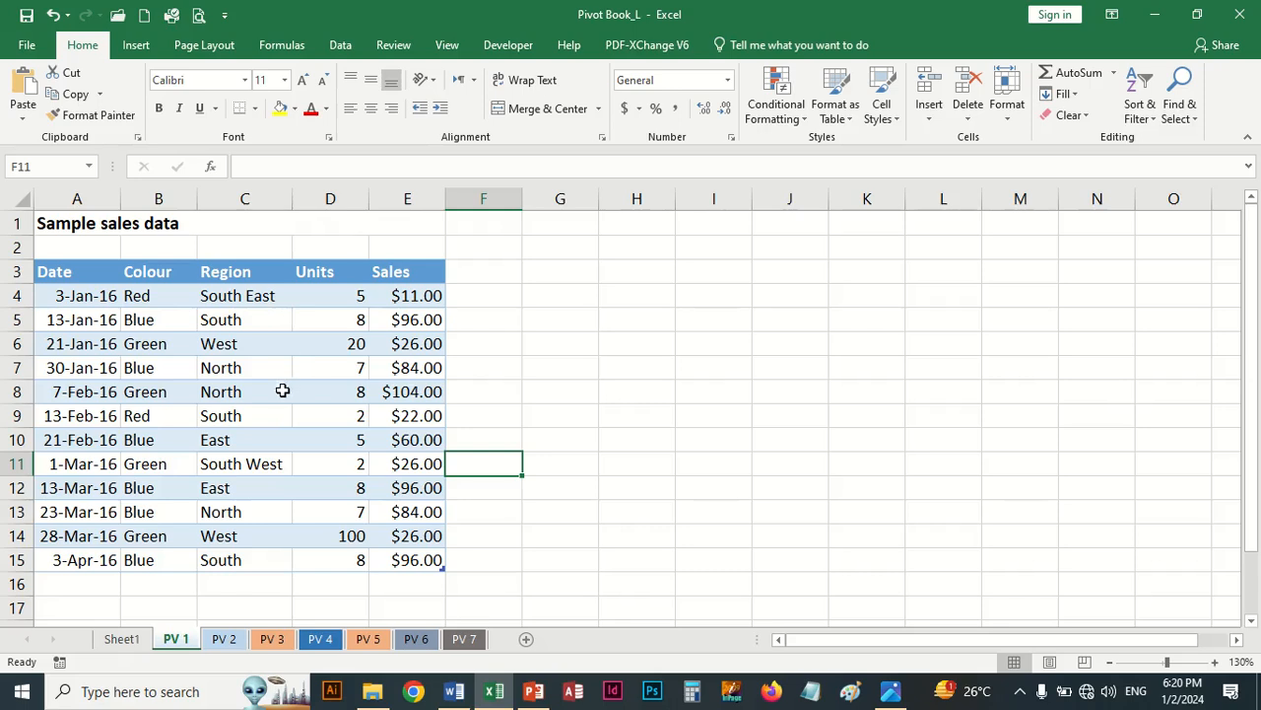
Use Refresh All on Sheet1 to bring the renamed South East and South West regions into the PivotTable
{"action": "left_click", "coordinate": [137, 640]}
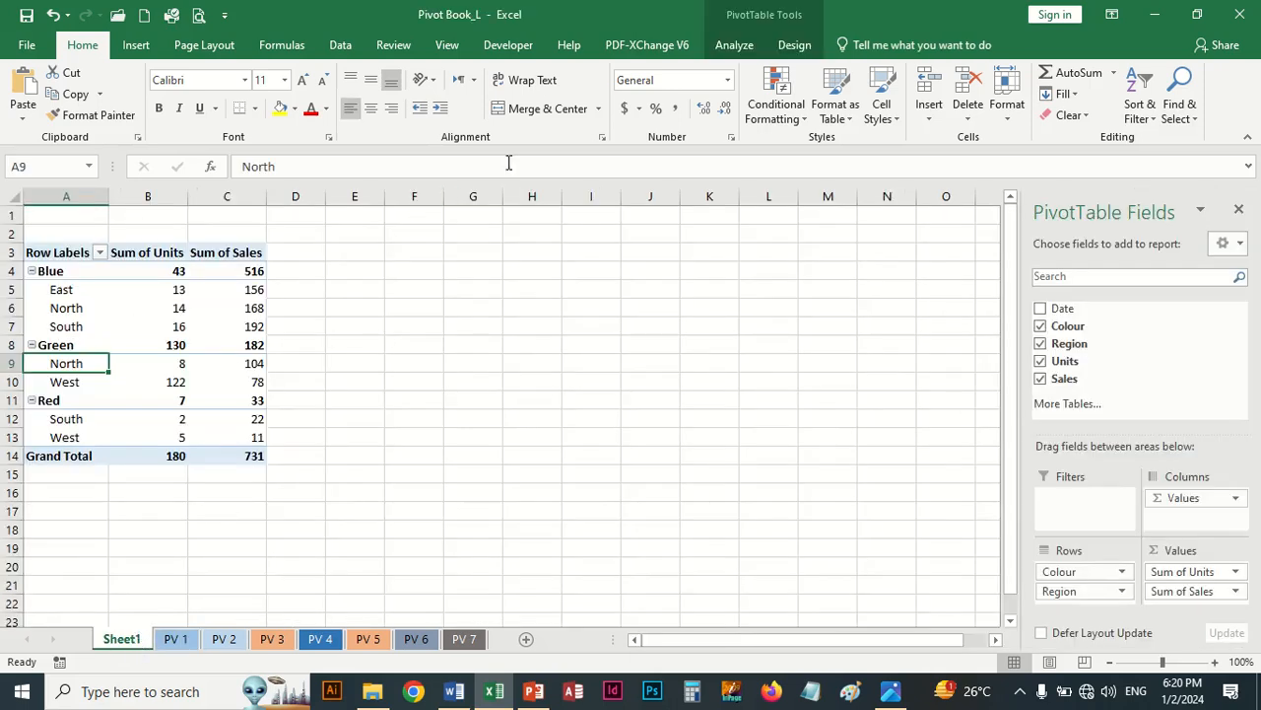
{"action": "left_click", "coordinate": [733, 45]}
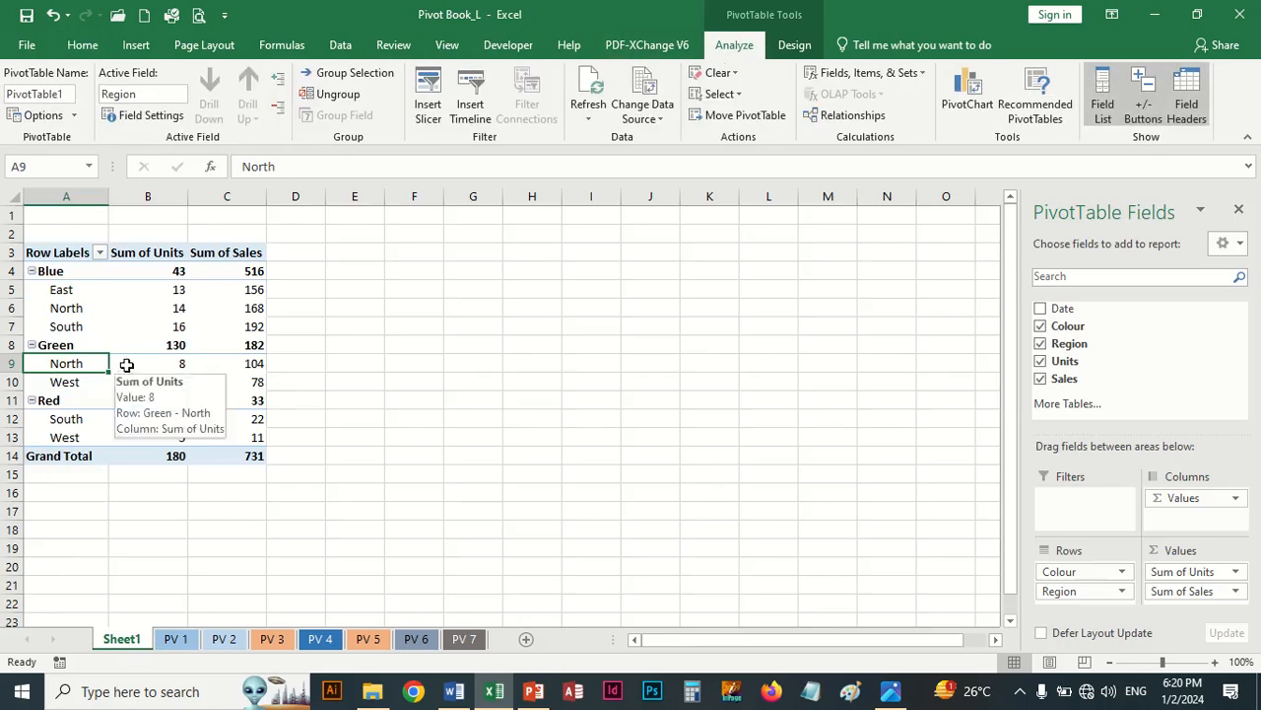
{"action": "left_click", "coordinate": [590, 111]}
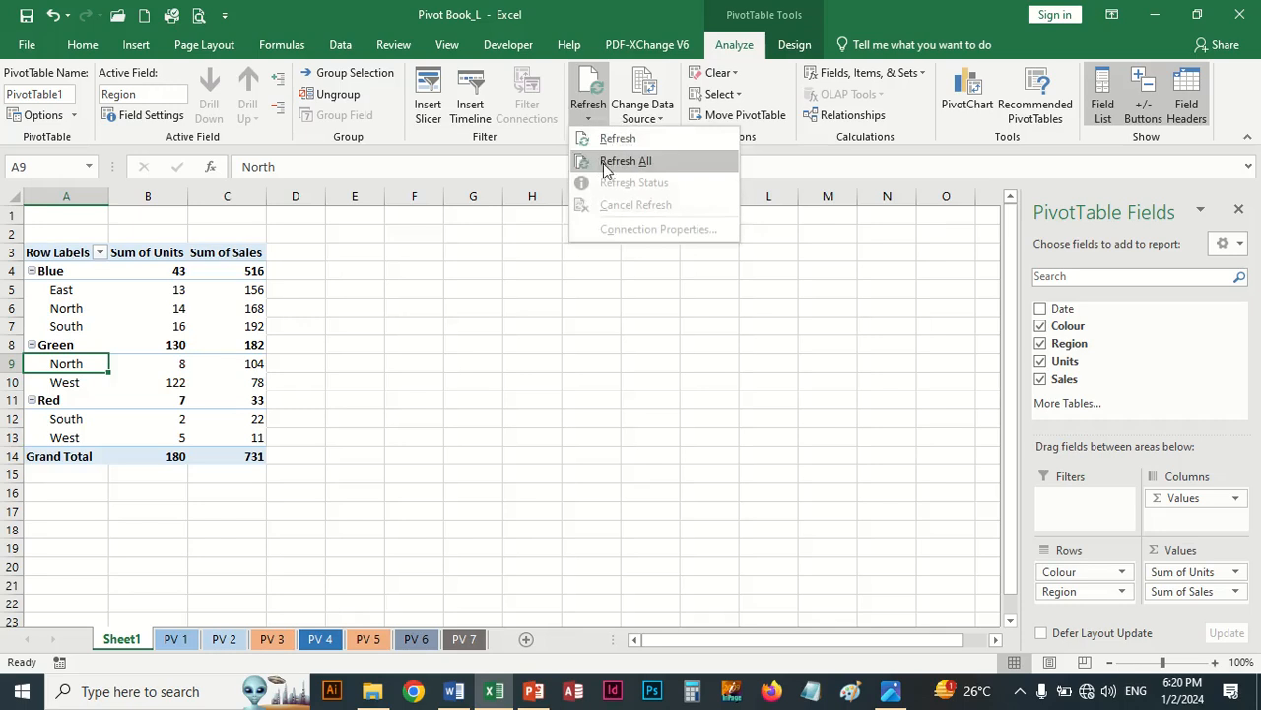
{"action": "left_click", "coordinate": [625, 160]}
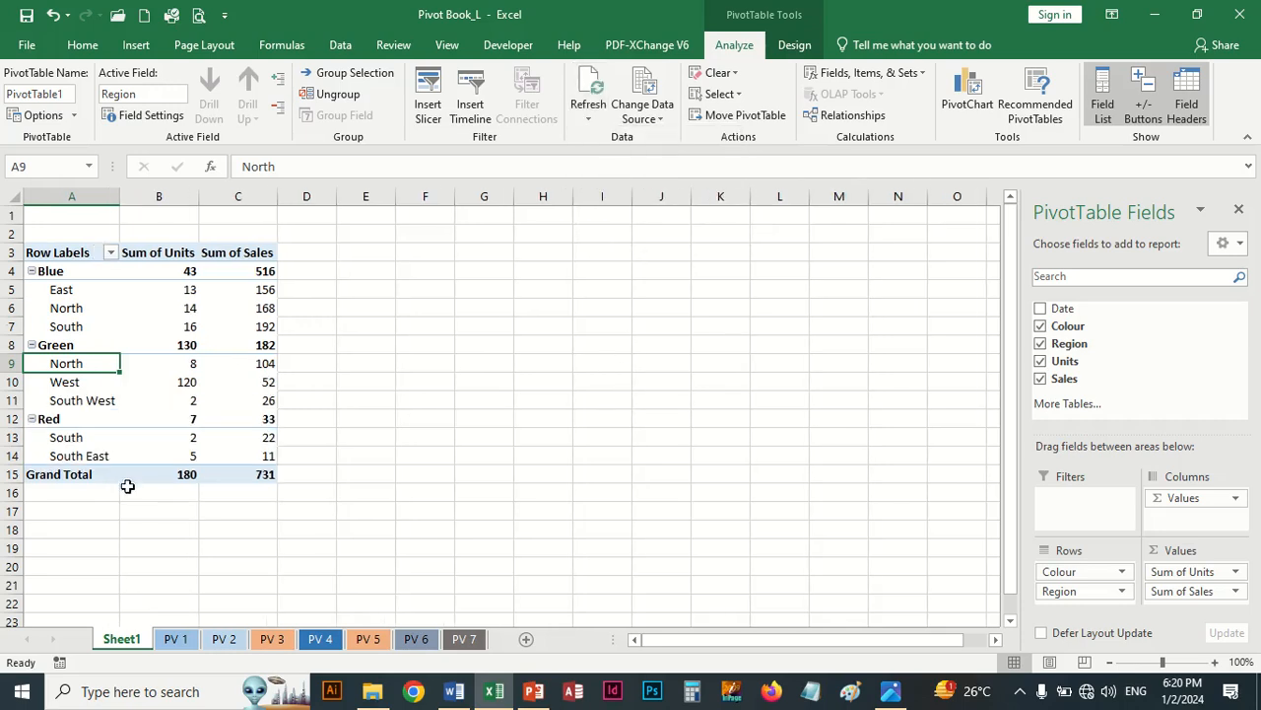
{"action": "mouse_move", "coordinate": [120, 455]}
On sheet PV 1, add a new table column headed "% Total" directly after the Sales column
{"action": "left_click", "coordinate": [183, 639]}
{"action": "left_click", "coordinate": [506, 279]}
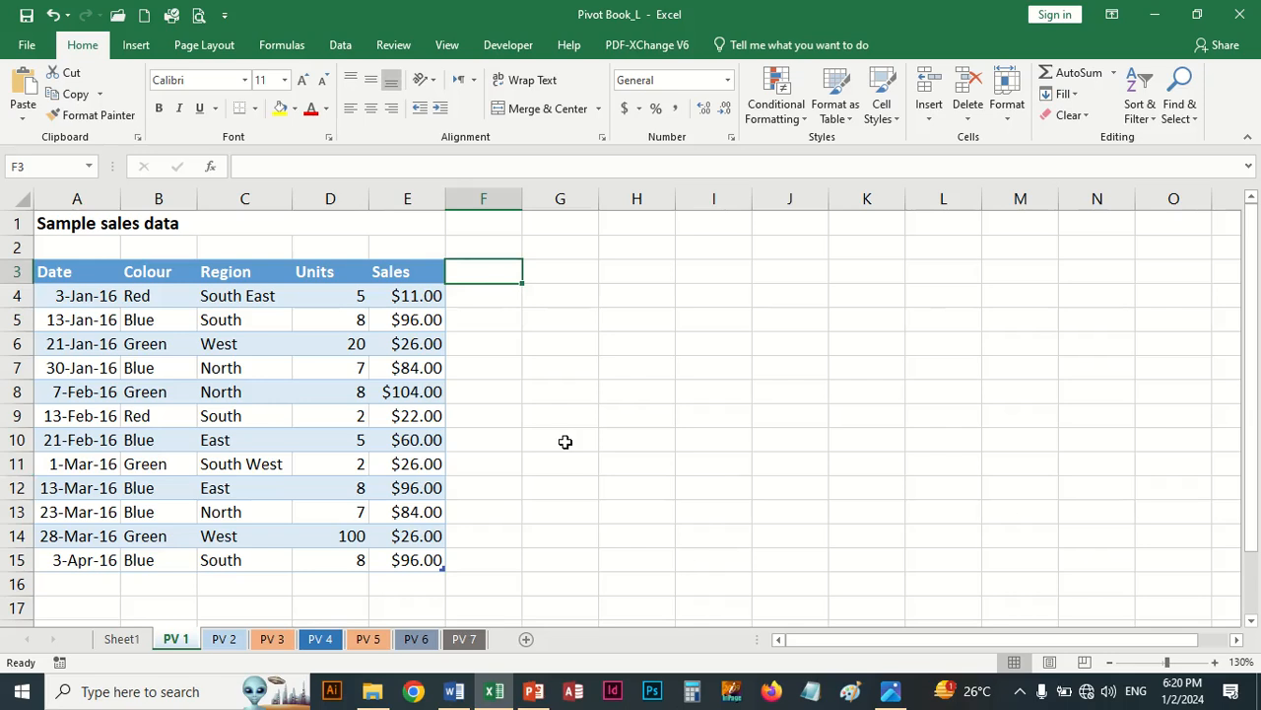
{"action": "type", "text": "T"}
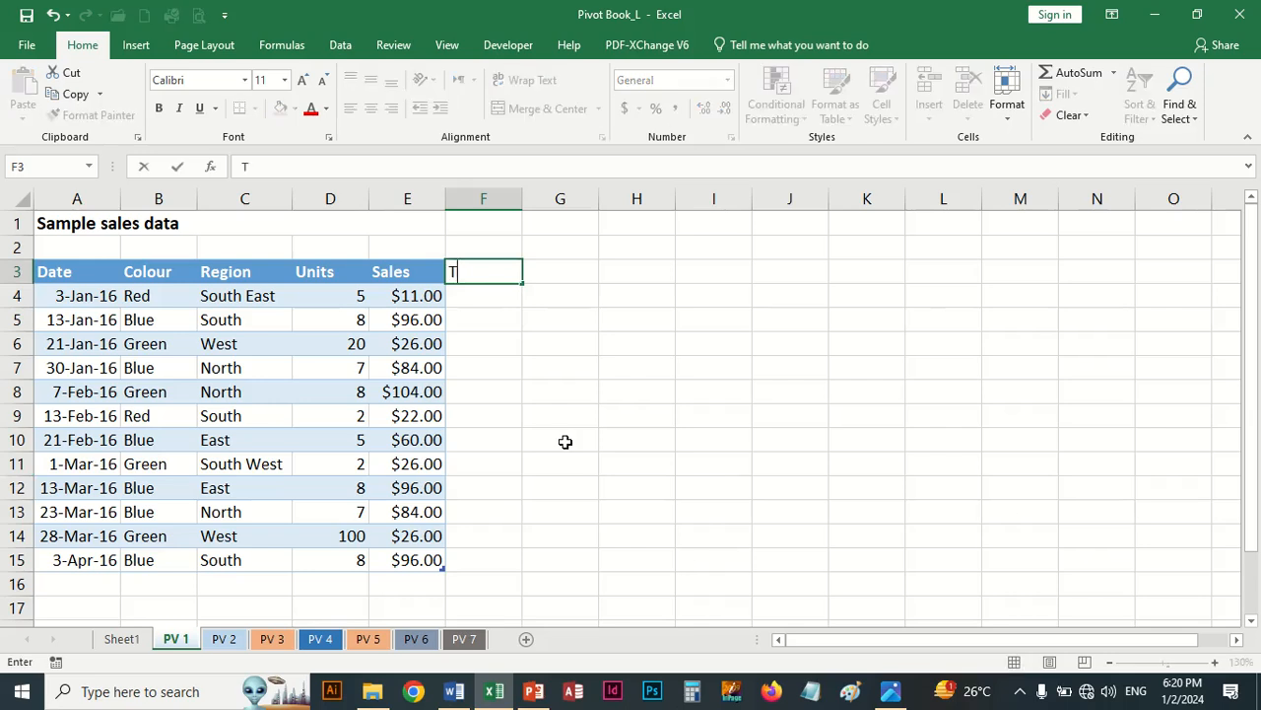
{"action": "key", "text": "BackSpace"}
{"action": "type", "text": "% Total"}
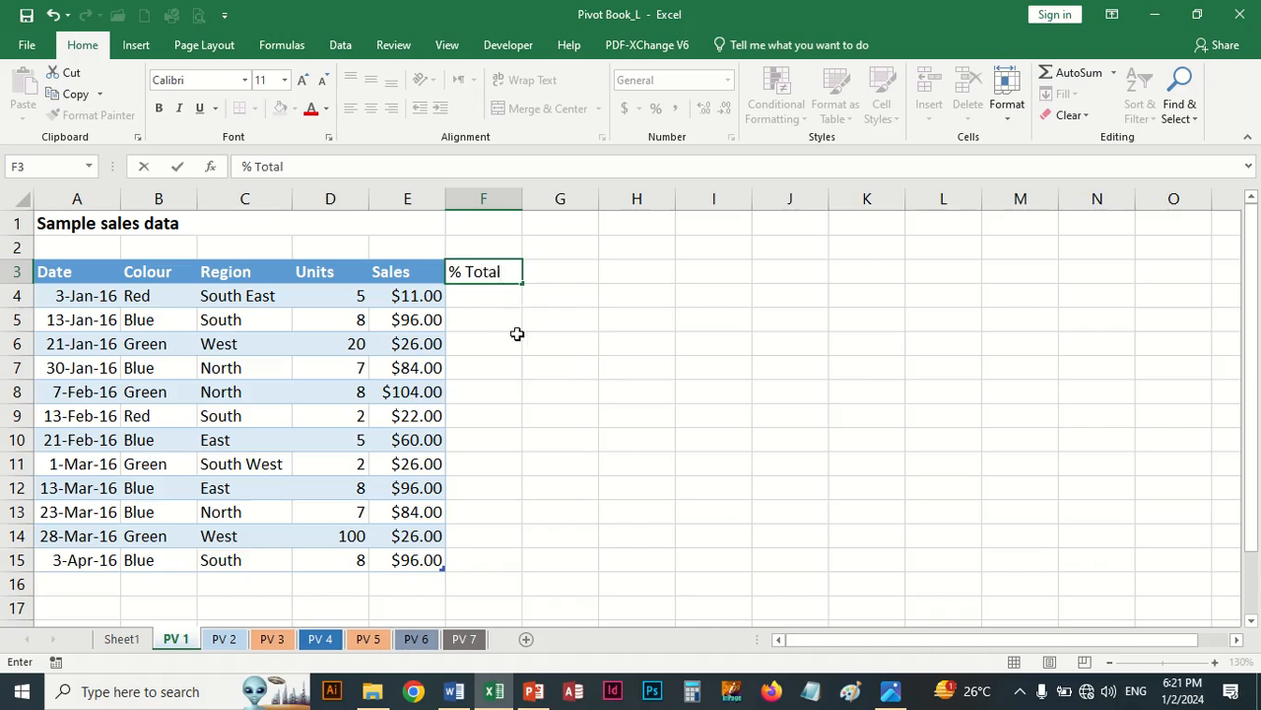
{"action": "left_click", "coordinate": [558, 373]}
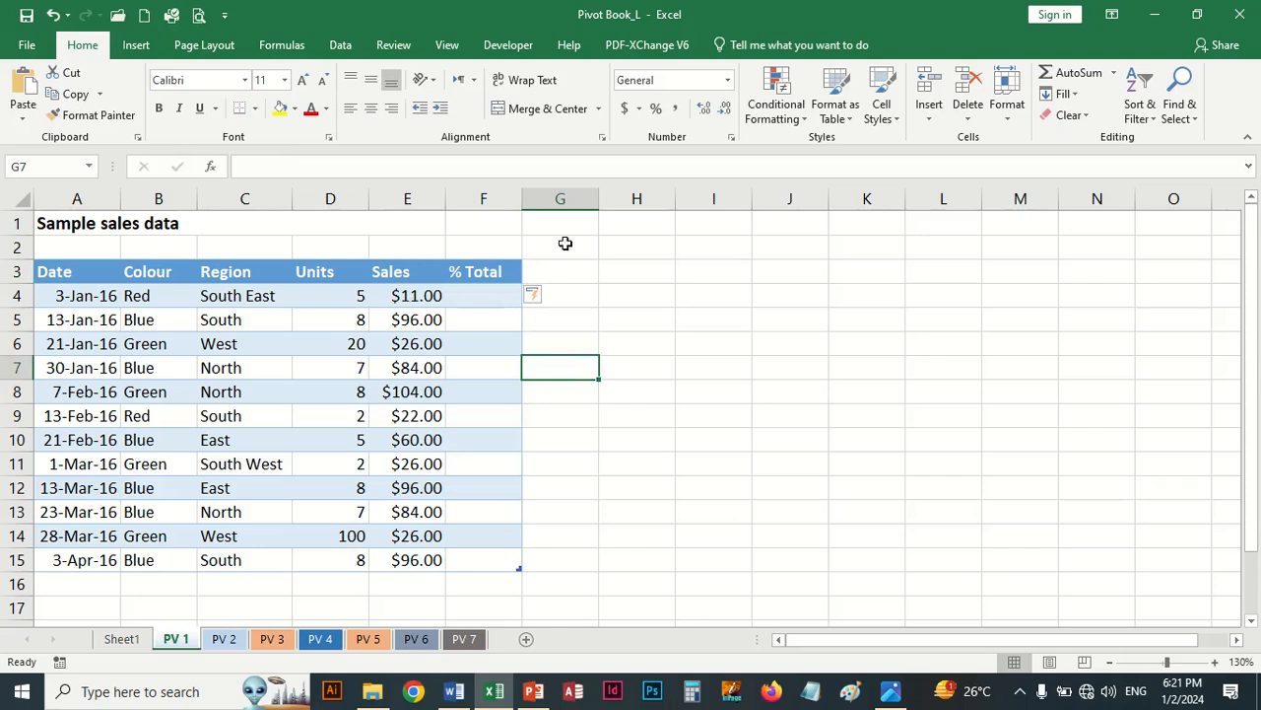
Add an AutoSum total of the Sales column in cell E16, just below the table data
{"action": "left_click", "coordinate": [404, 582]}
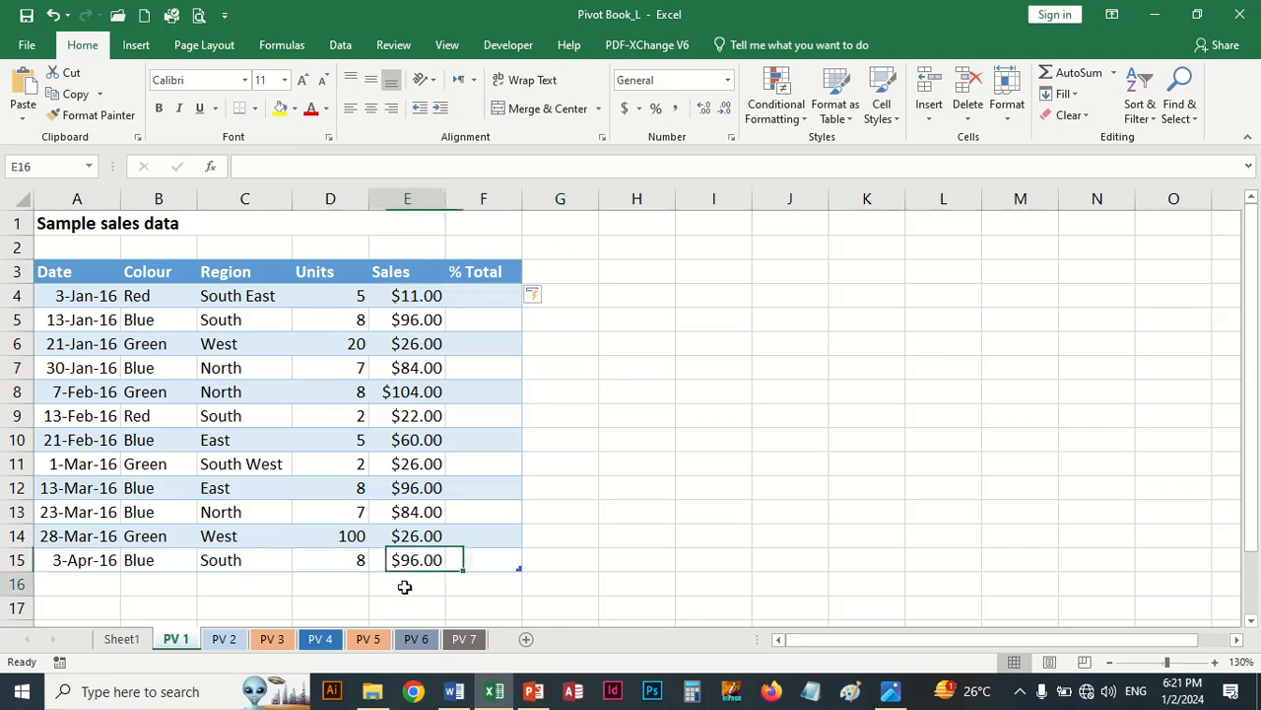
{"action": "left_click", "coordinate": [1076, 75]}
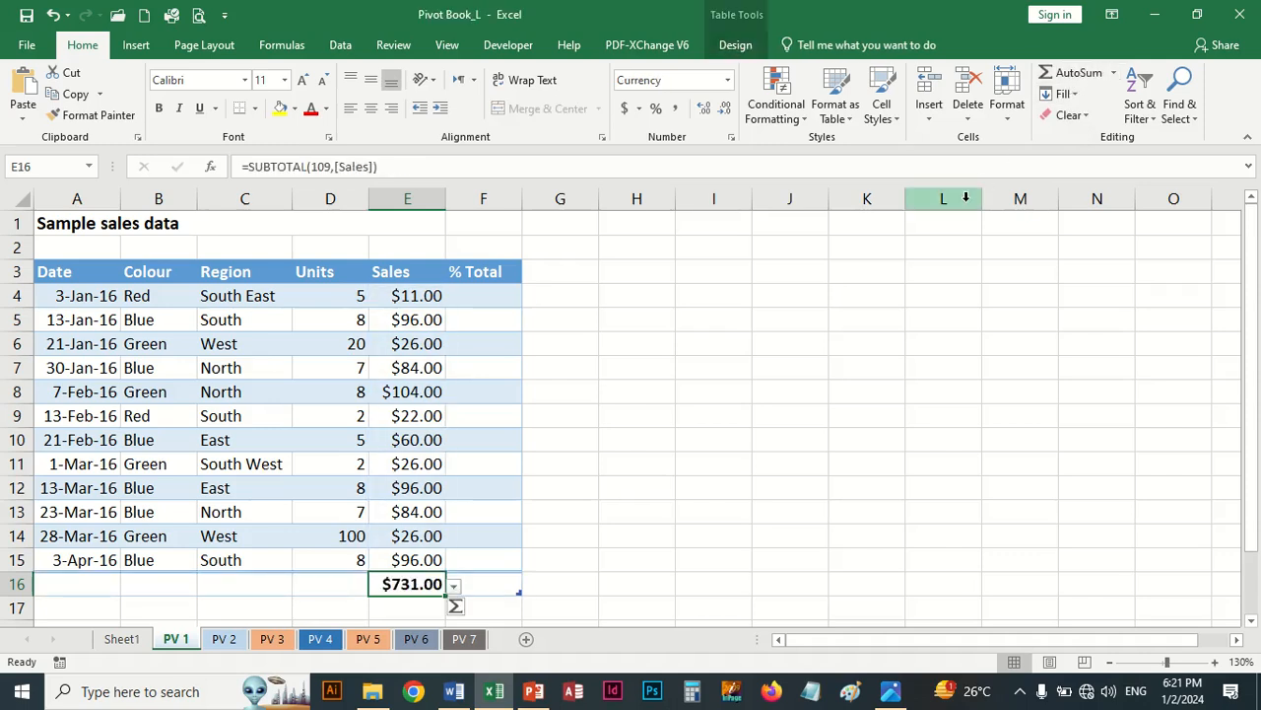
{"action": "key", "text": "Return"}
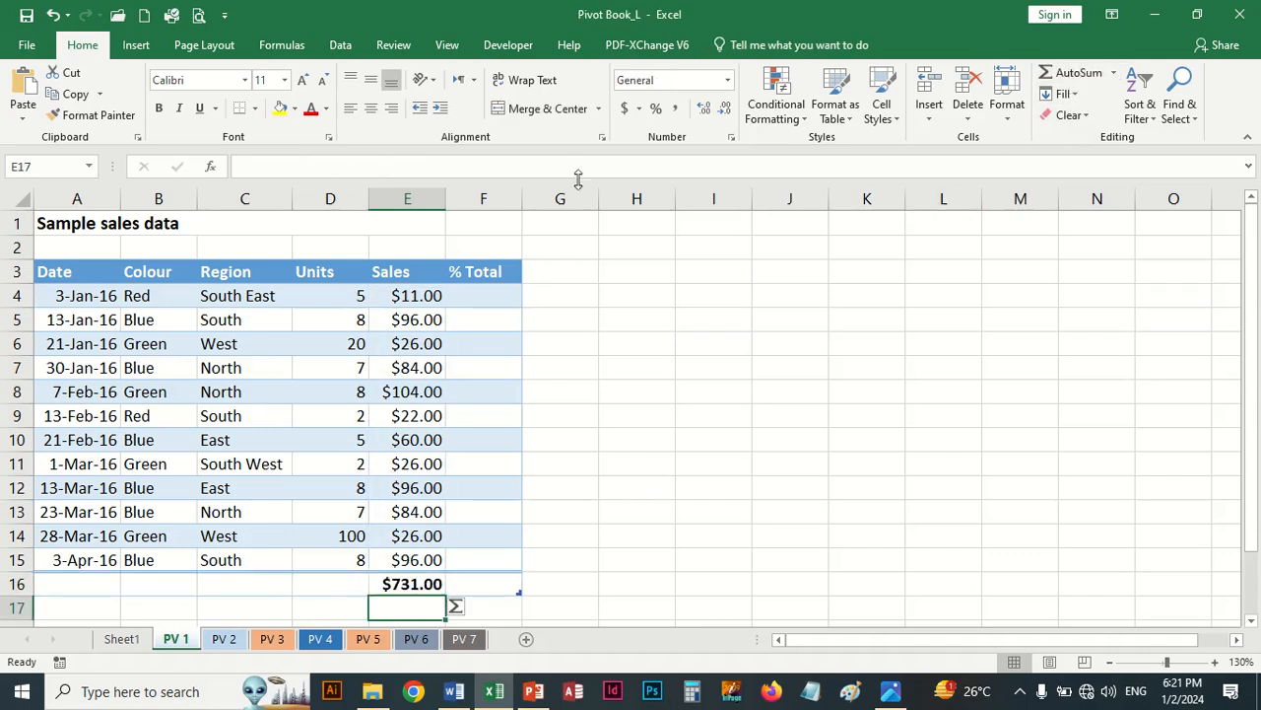
{"action": "left_click", "coordinate": [479, 300]}
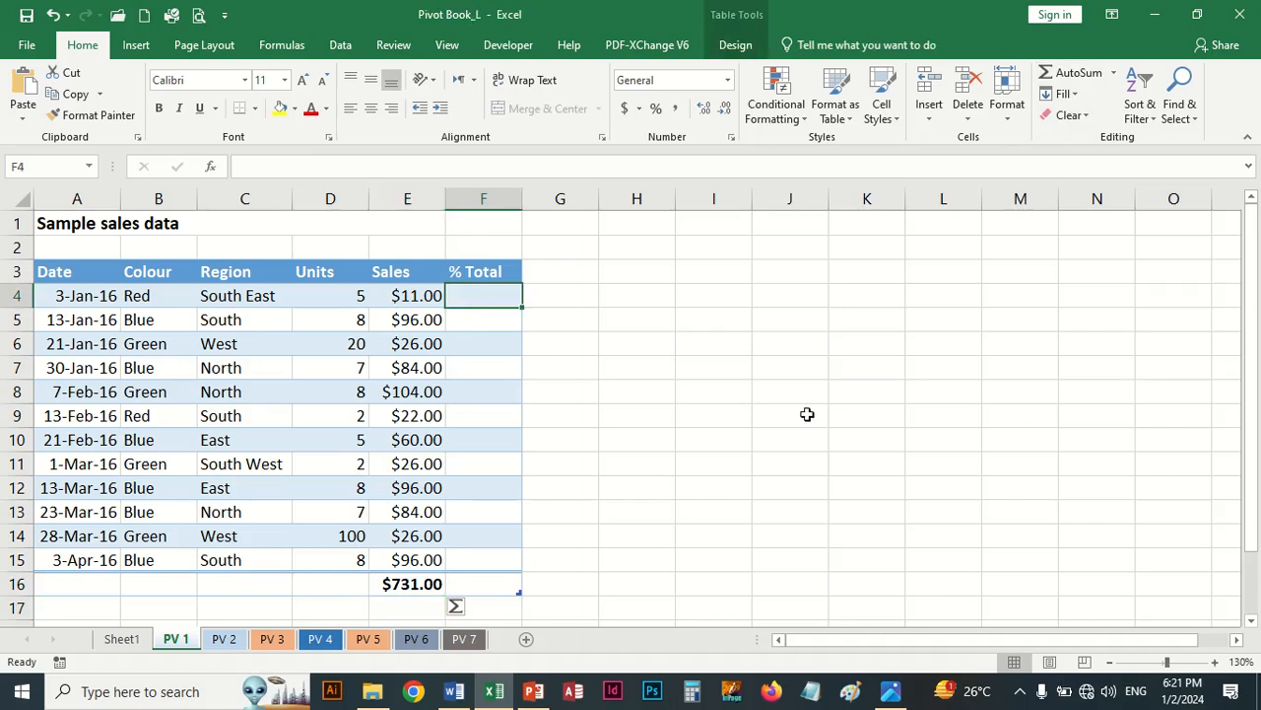
{"action": "type", "text": "="}
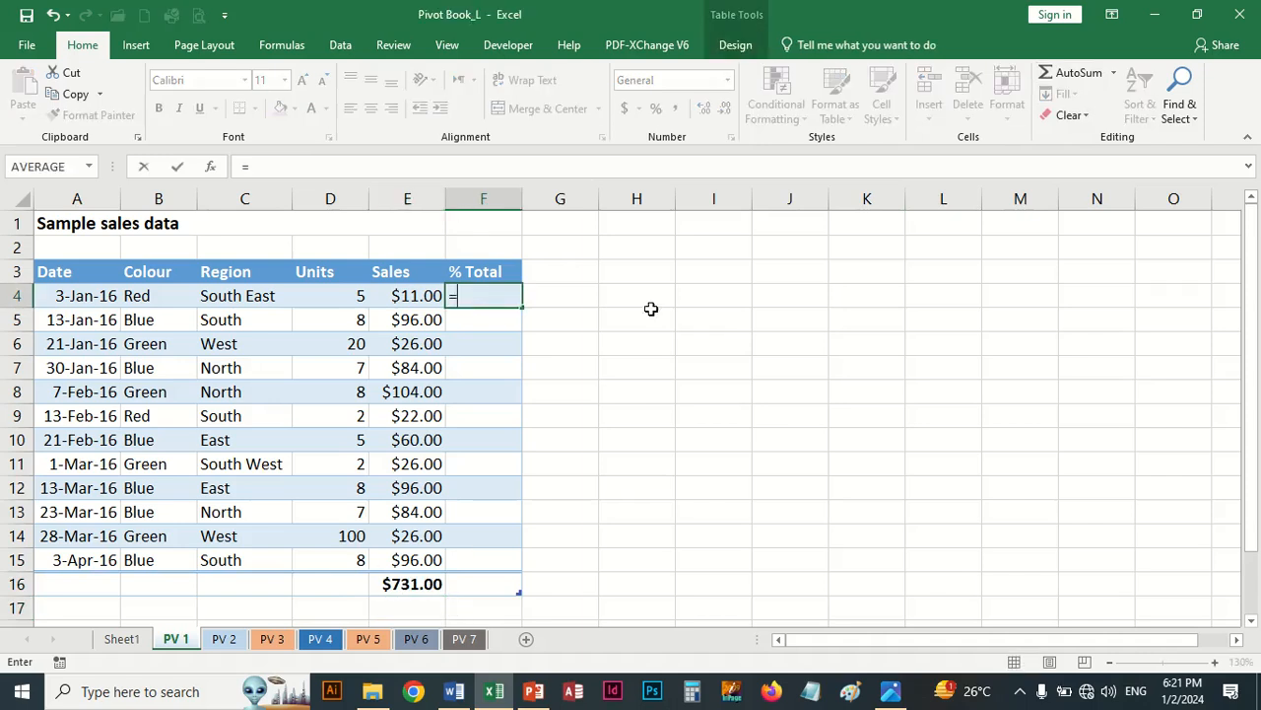
{"action": "left_click", "coordinate": [415, 297]}
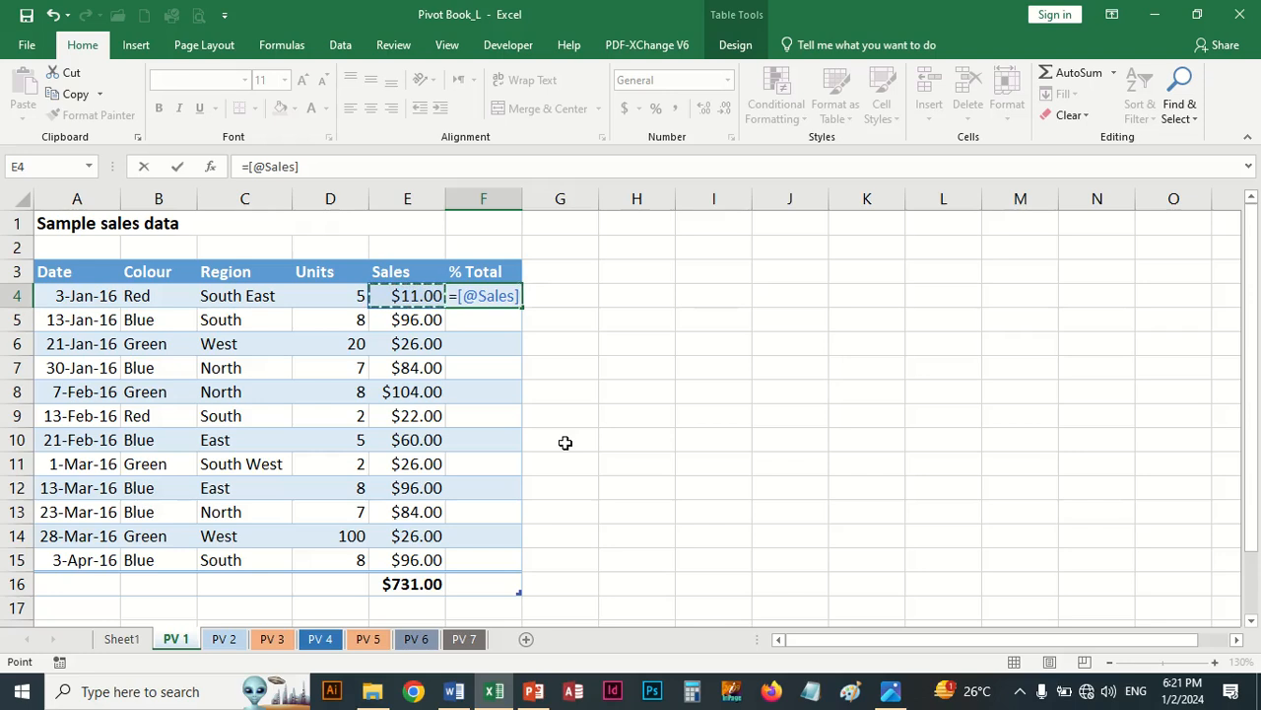
{"action": "type", "text": "/"}
{"action": "left_click", "coordinate": [414, 584]}
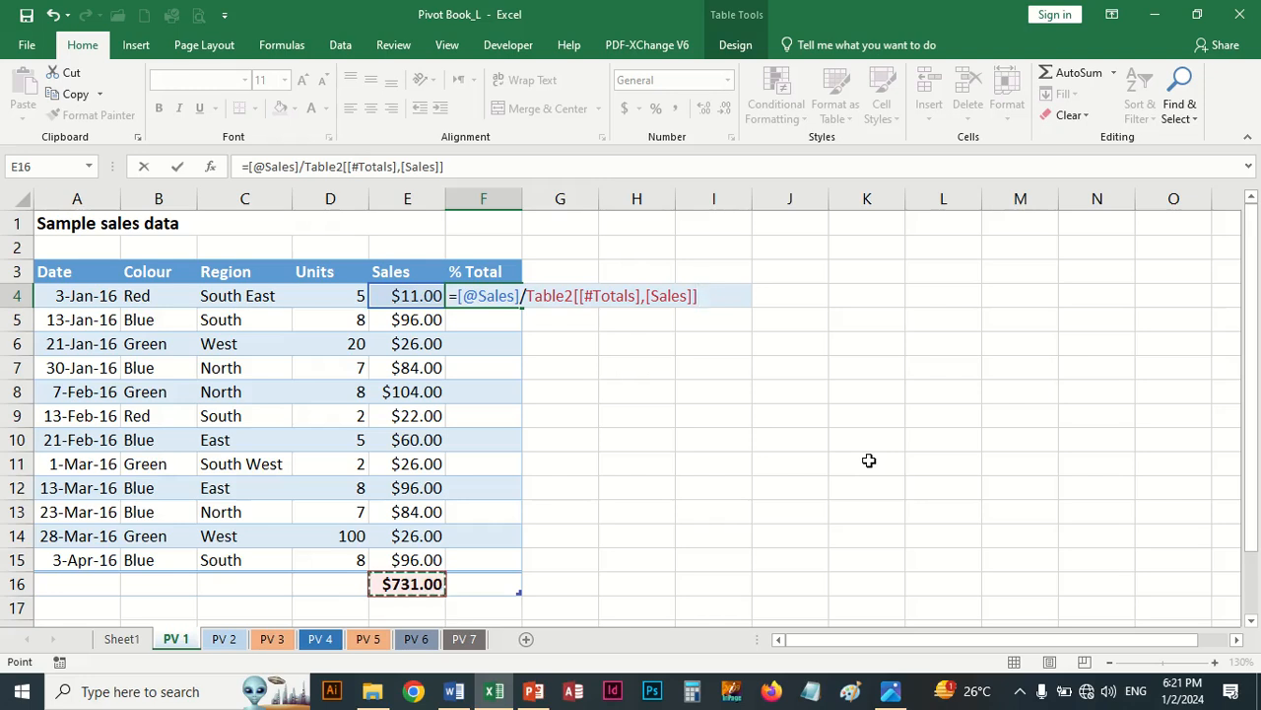
{"action": "key", "text": "Return"}
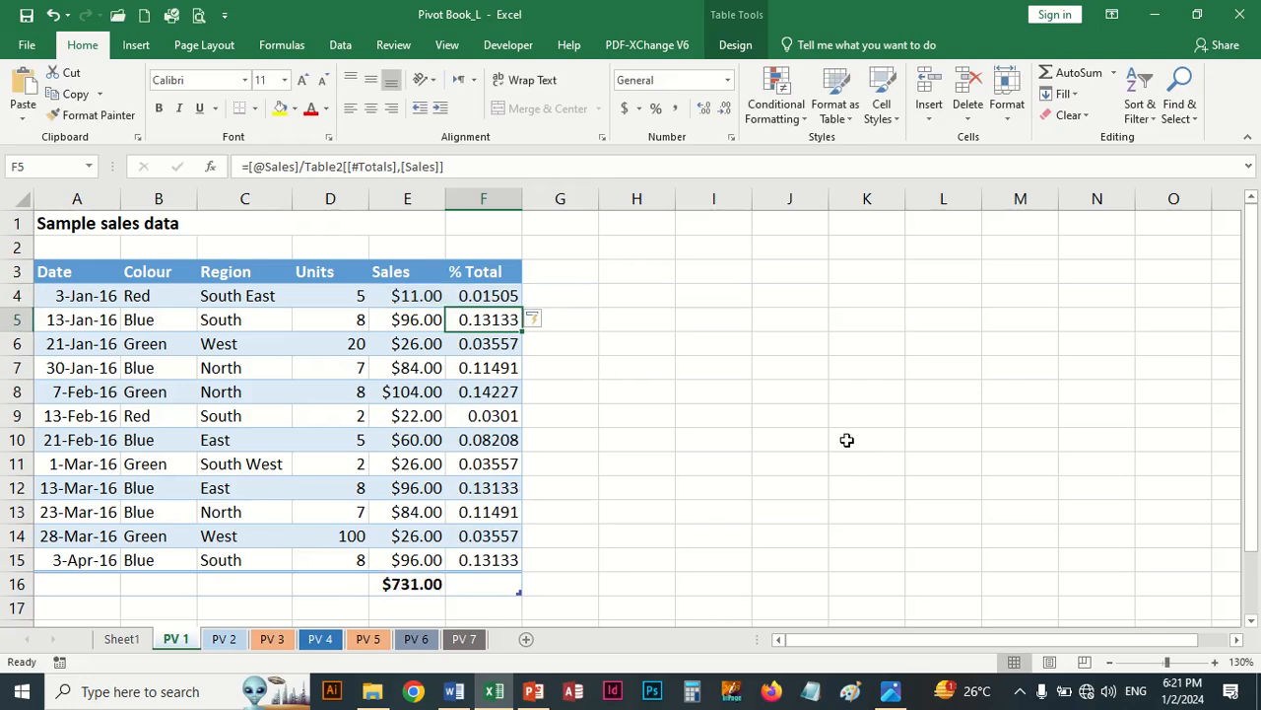
Format the % Total values in F4:F15 as percentages
{"action": "left_click", "coordinate": [478, 299]}
{"action": "left_click_drag", "start_coordinate": [478, 299], "coordinate": [483, 560]}
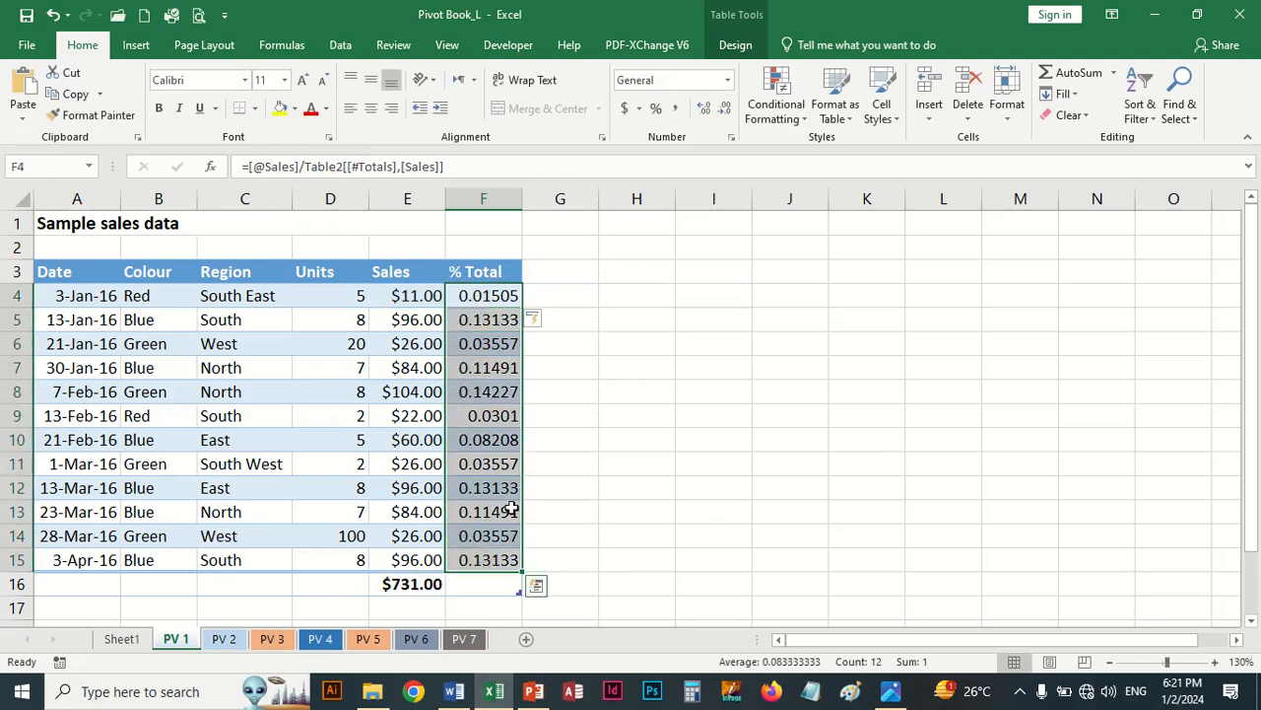
{"action": "left_click", "coordinate": [656, 109]}
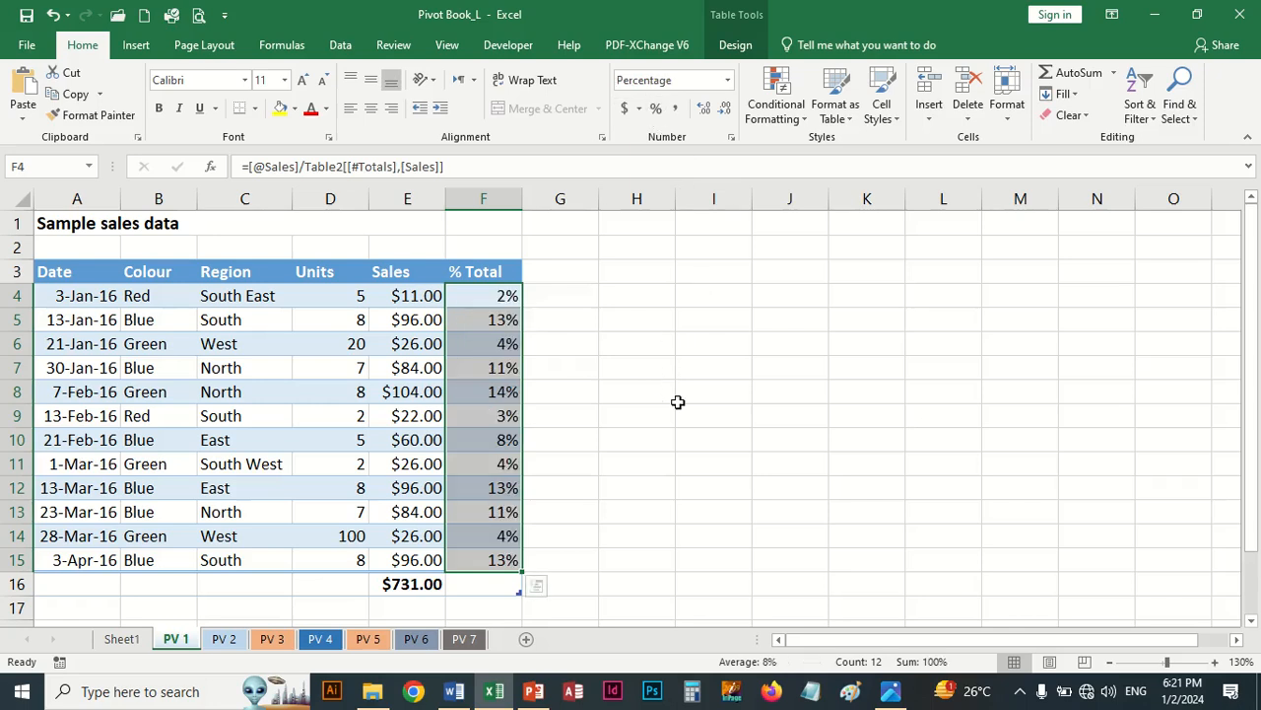
{"action": "left_click", "coordinate": [570, 395]}
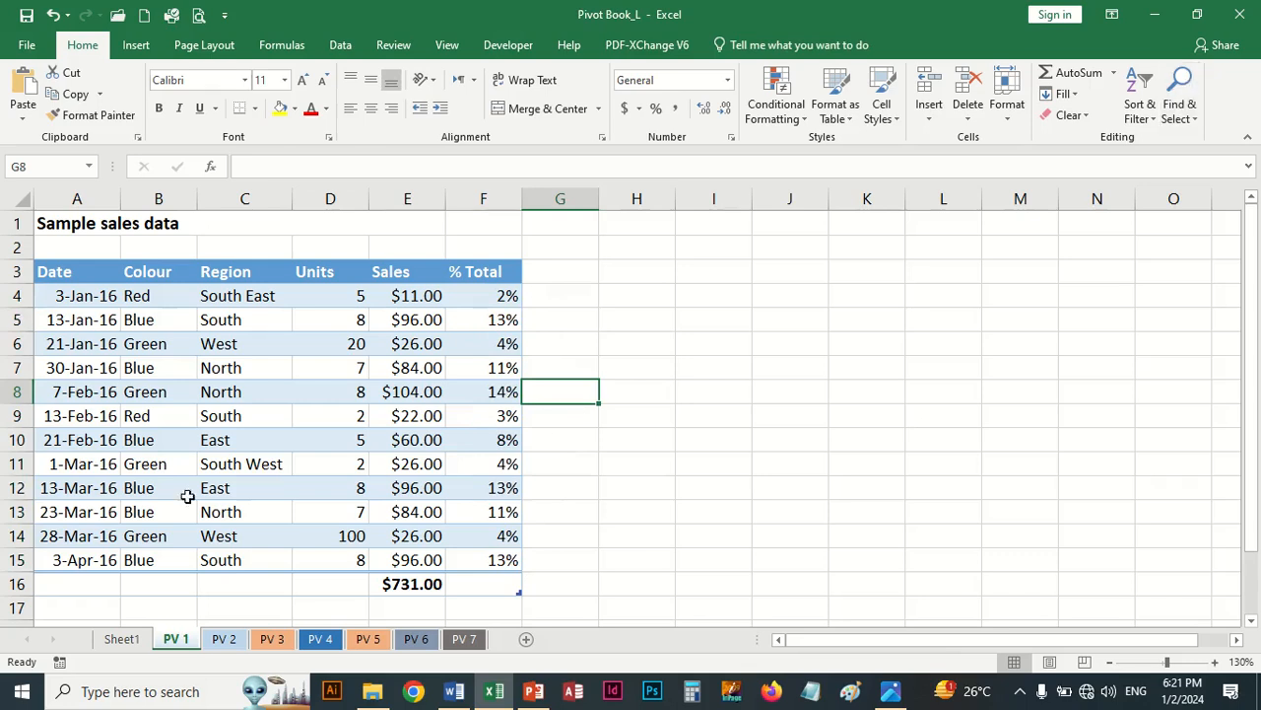
On Sheet1, confirm Table2 as the PivotTable's data source and refresh all to add % Total to the available fields
{"action": "left_click", "coordinate": [122, 639]}
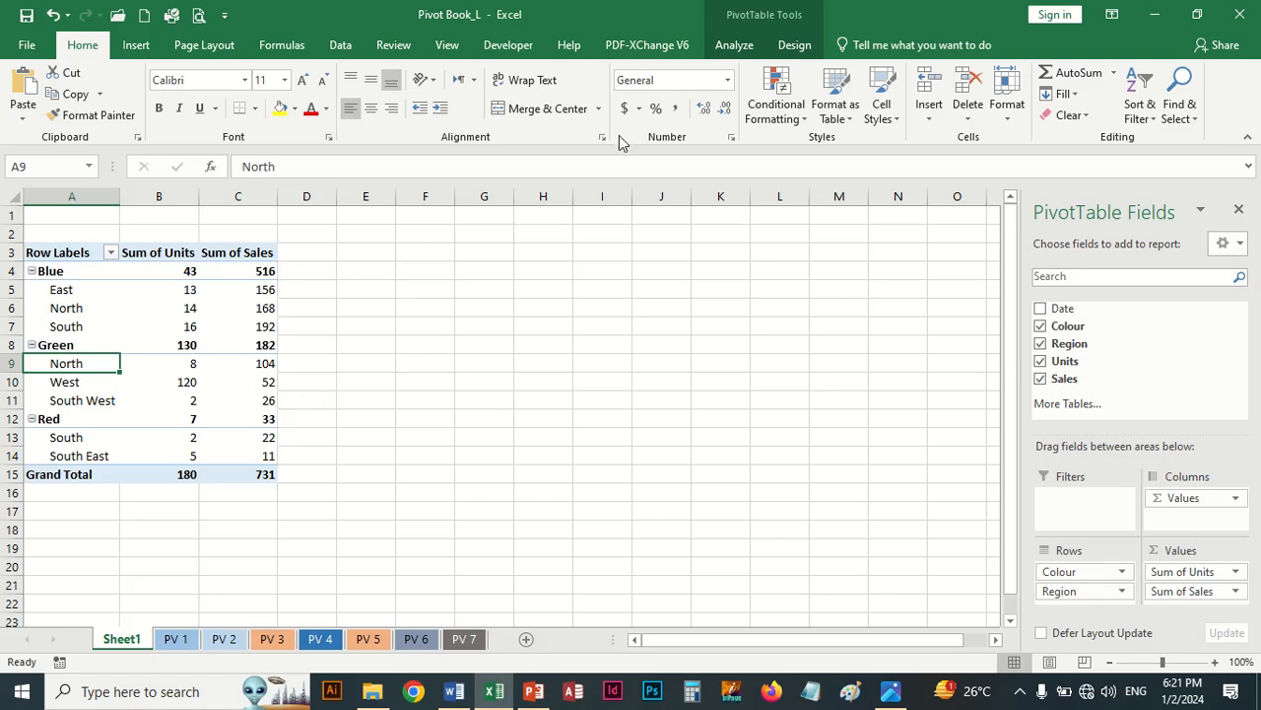
{"action": "left_click", "coordinate": [733, 48]}
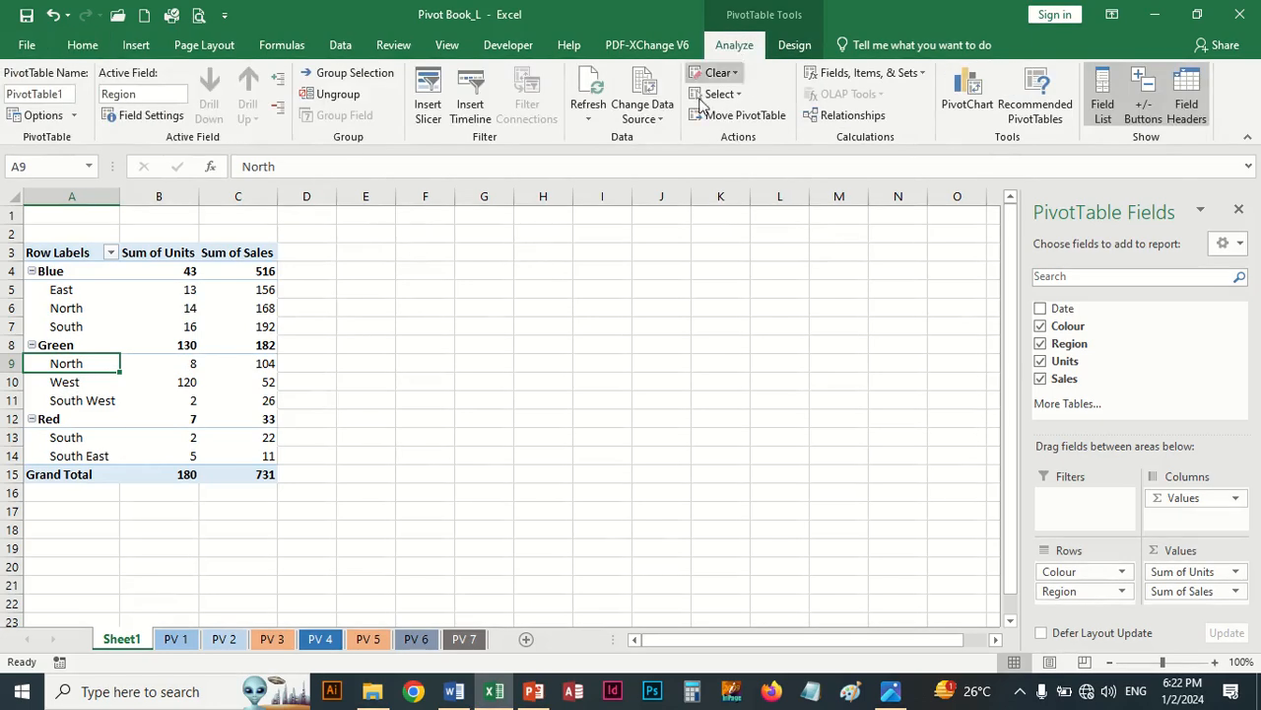
{"action": "left_click", "coordinate": [661, 122]}
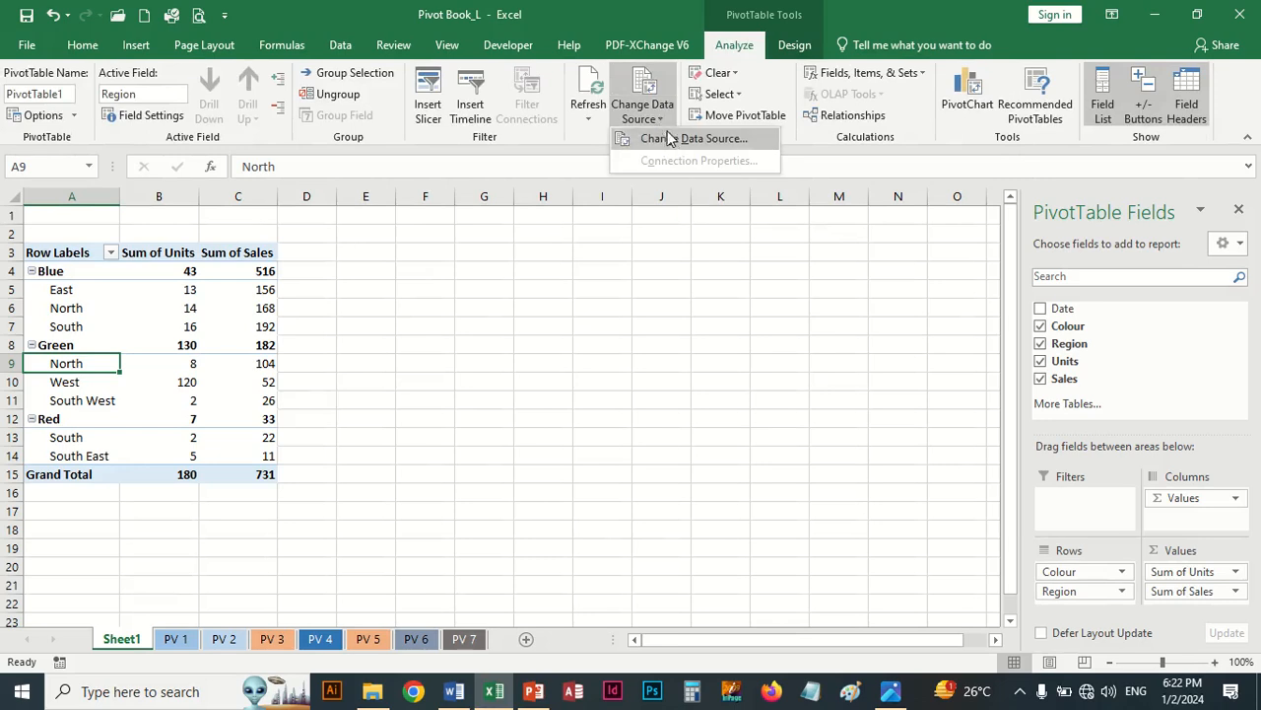
{"action": "left_click", "coordinate": [650, 138]}
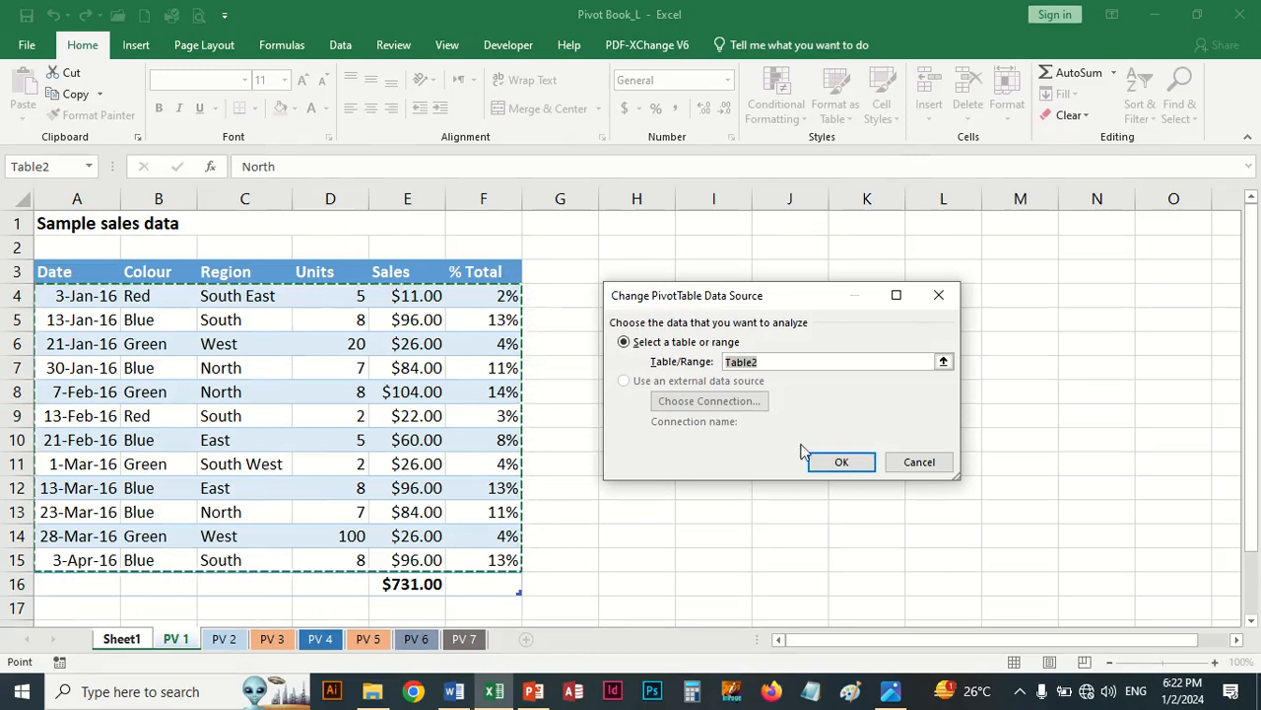
{"action": "left_click", "coordinate": [839, 462]}
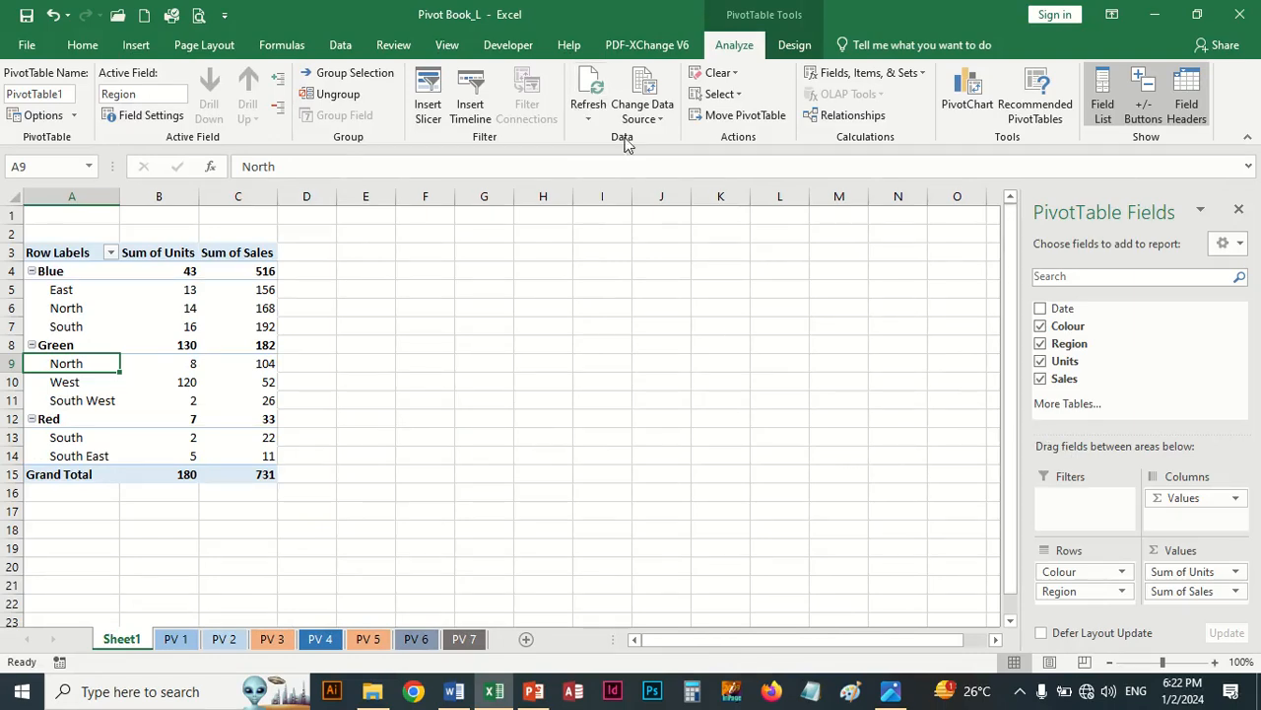
{"action": "left_click", "coordinate": [597, 118]}
{"action": "left_click", "coordinate": [613, 158]}
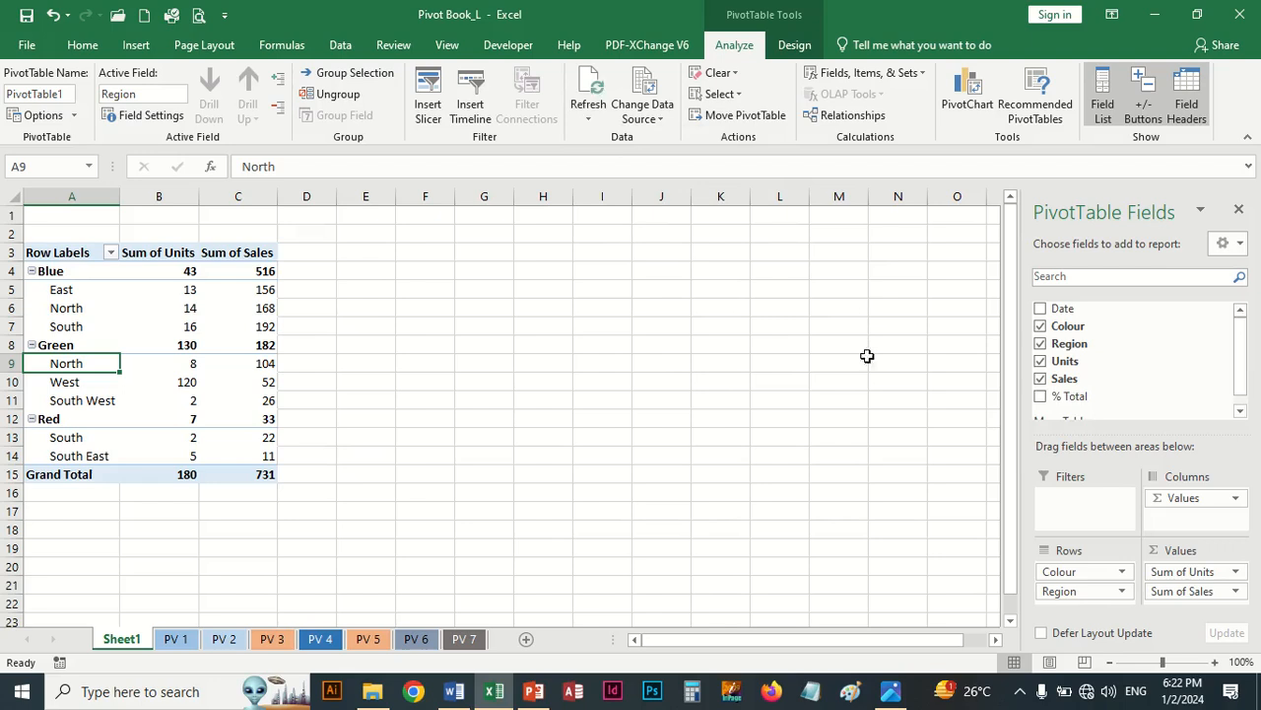
Add the % Total field to the PivotTable's values and format its results in D4:D14 as percentages
{"action": "left_click_drag", "start_coordinate": [1244, 357], "coordinate": [1241, 382]}
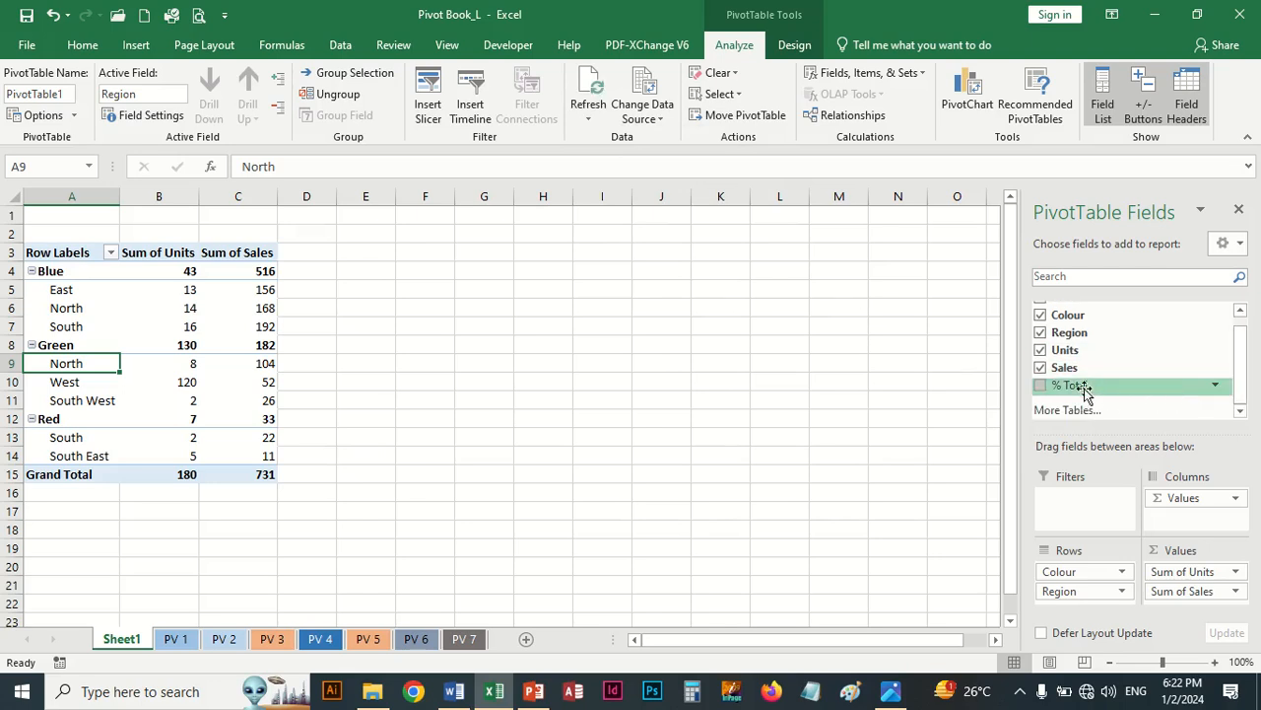
{"action": "left_click", "coordinate": [1040, 387]}
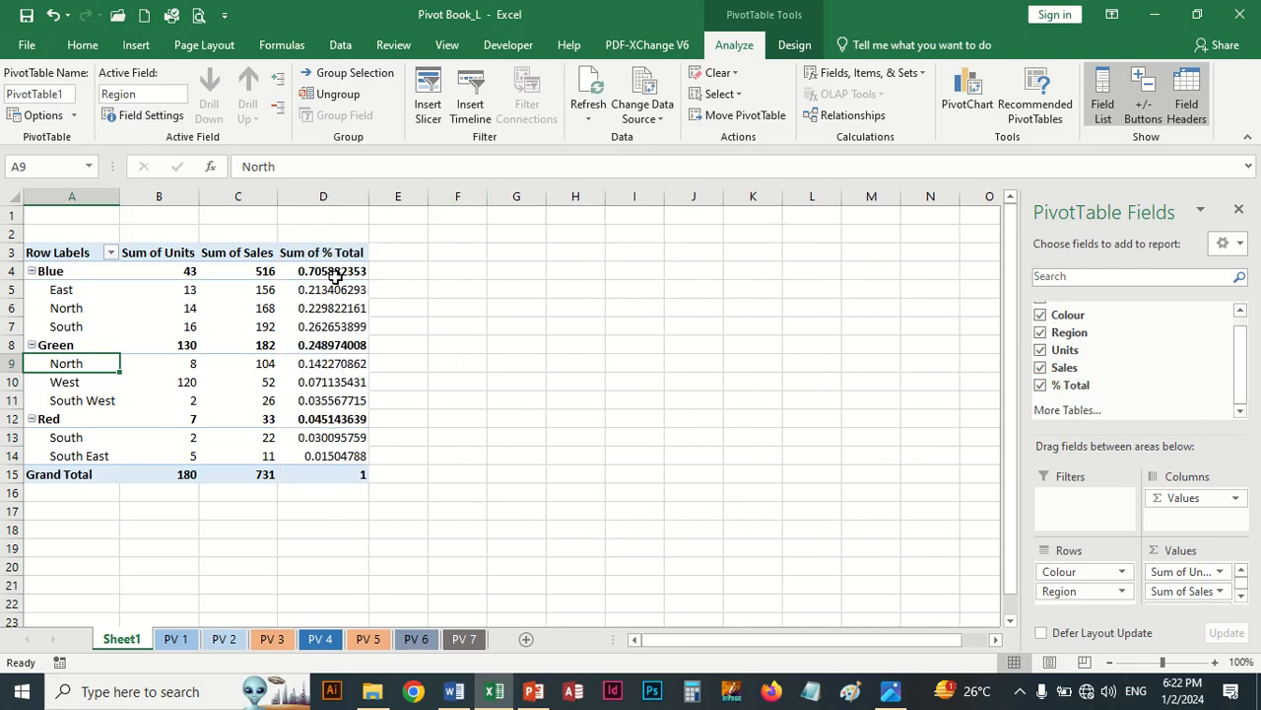
{"action": "left_click_drag", "start_coordinate": [335, 276], "coordinate": [337, 456]}
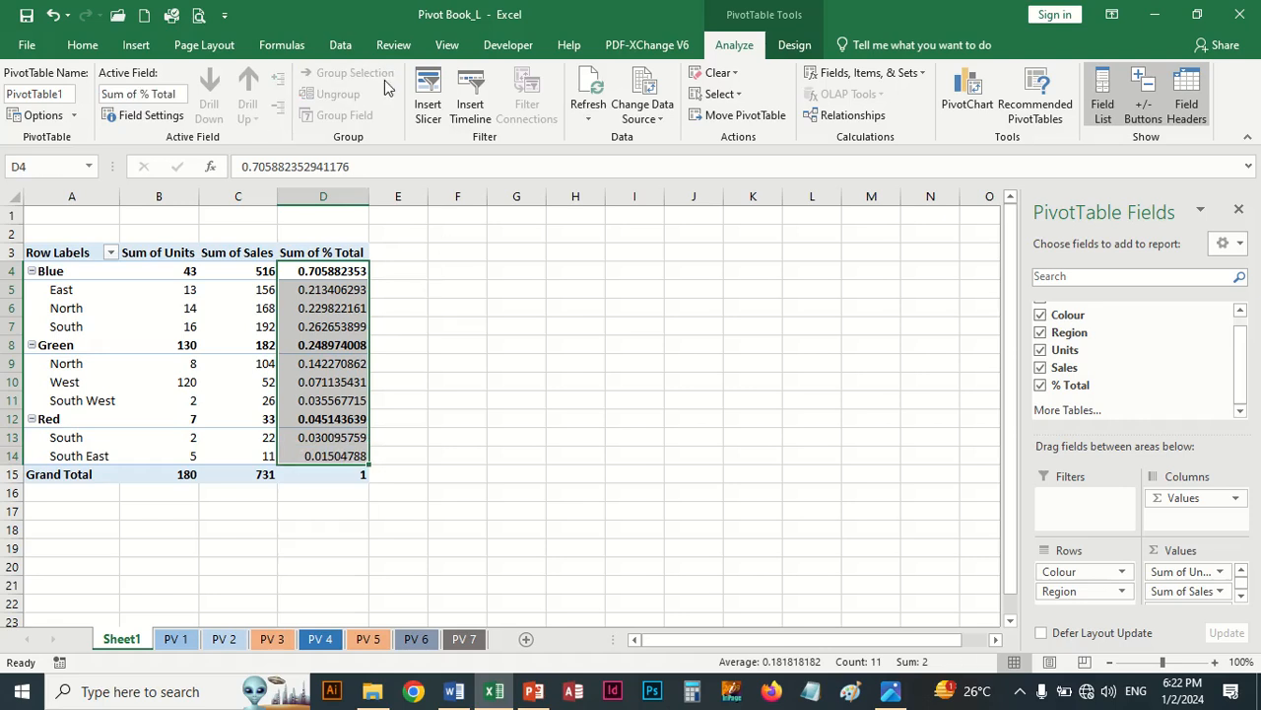
{"action": "left_click", "coordinate": [82, 45]}
{"action": "left_click", "coordinate": [655, 108]}
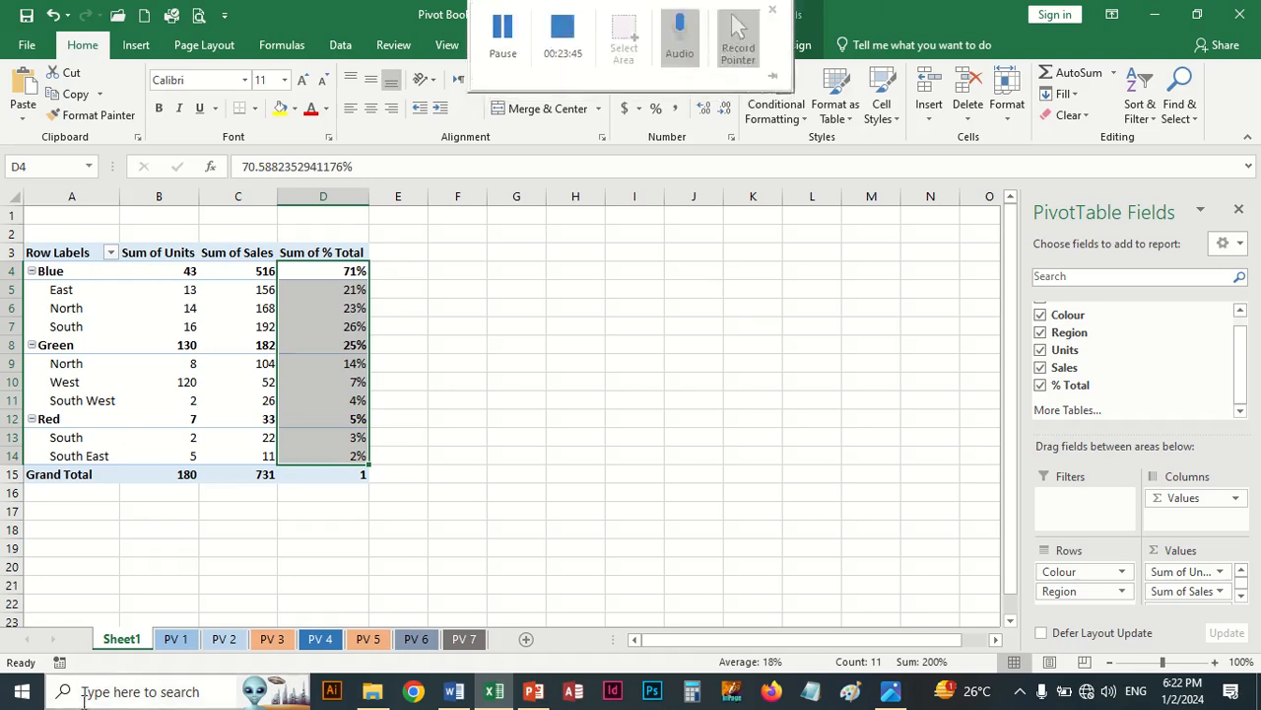
Check the source columns on PV 1, reconfirm Table2 as the Sheet1 PivotTable's data source and refresh all
{"action": "left_click", "coordinate": [173, 640]}
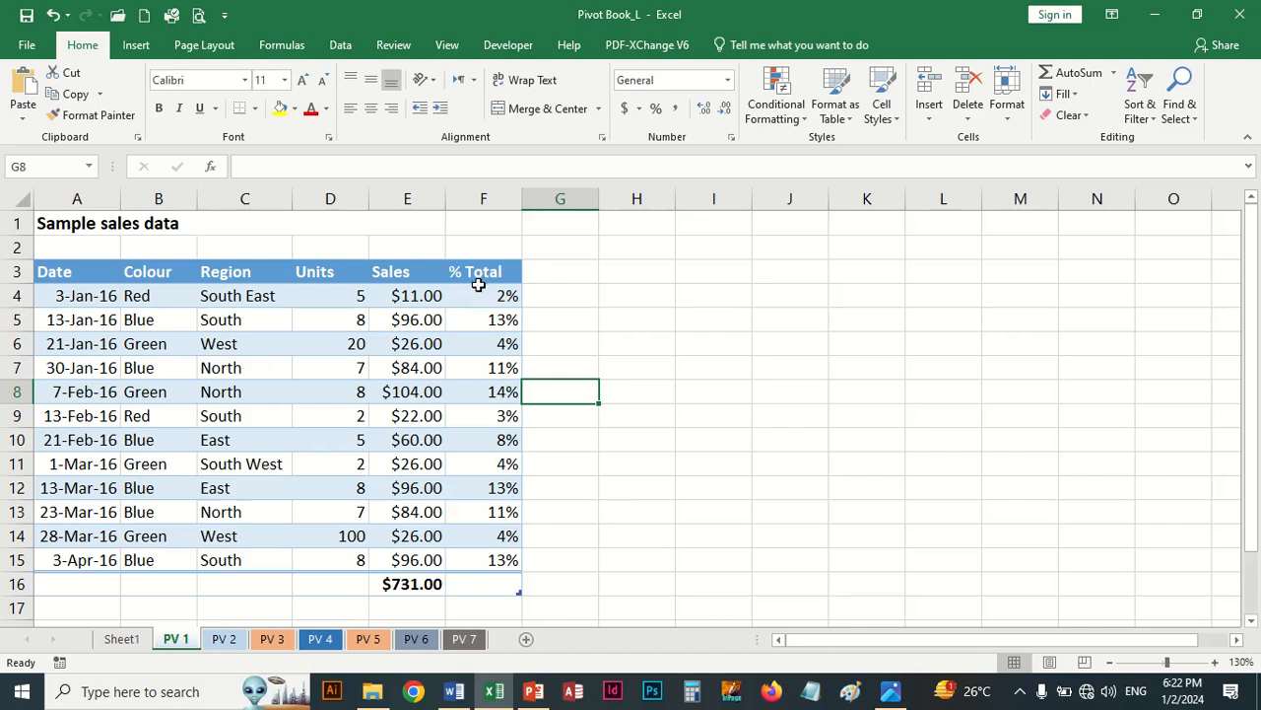
{"action": "left_click", "coordinate": [125, 640]}
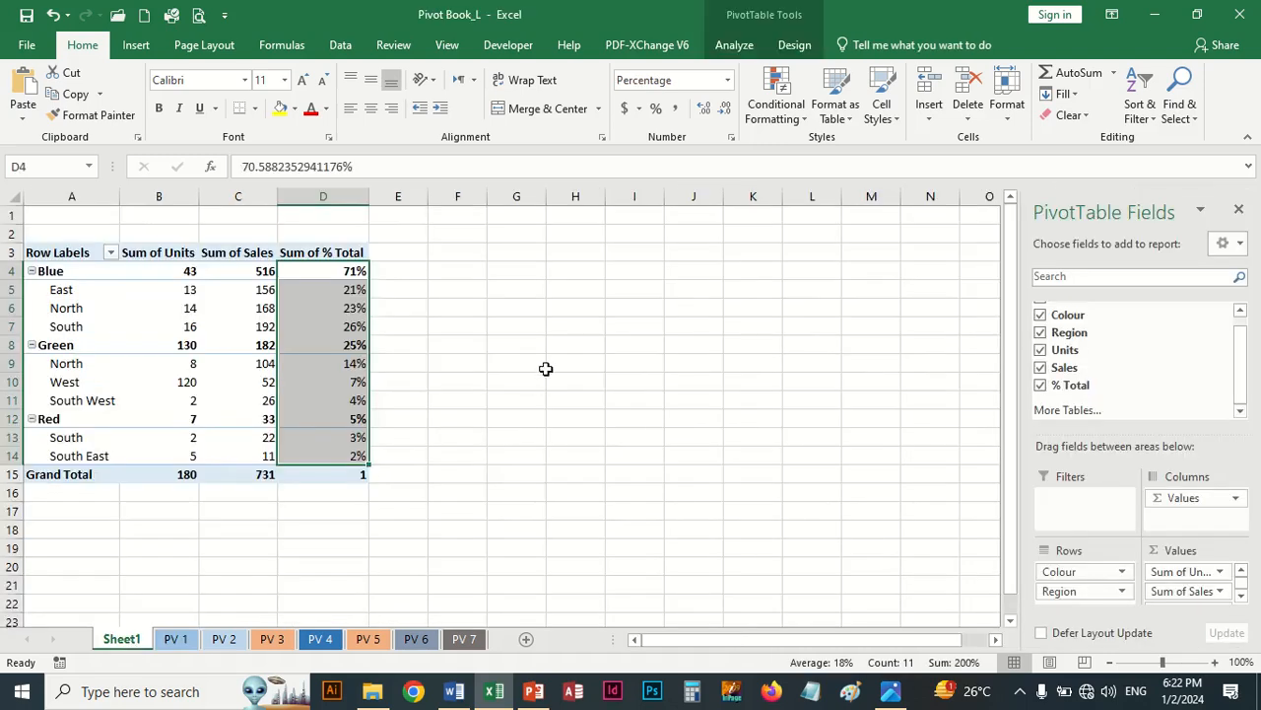
{"action": "left_click", "coordinate": [210, 323]}
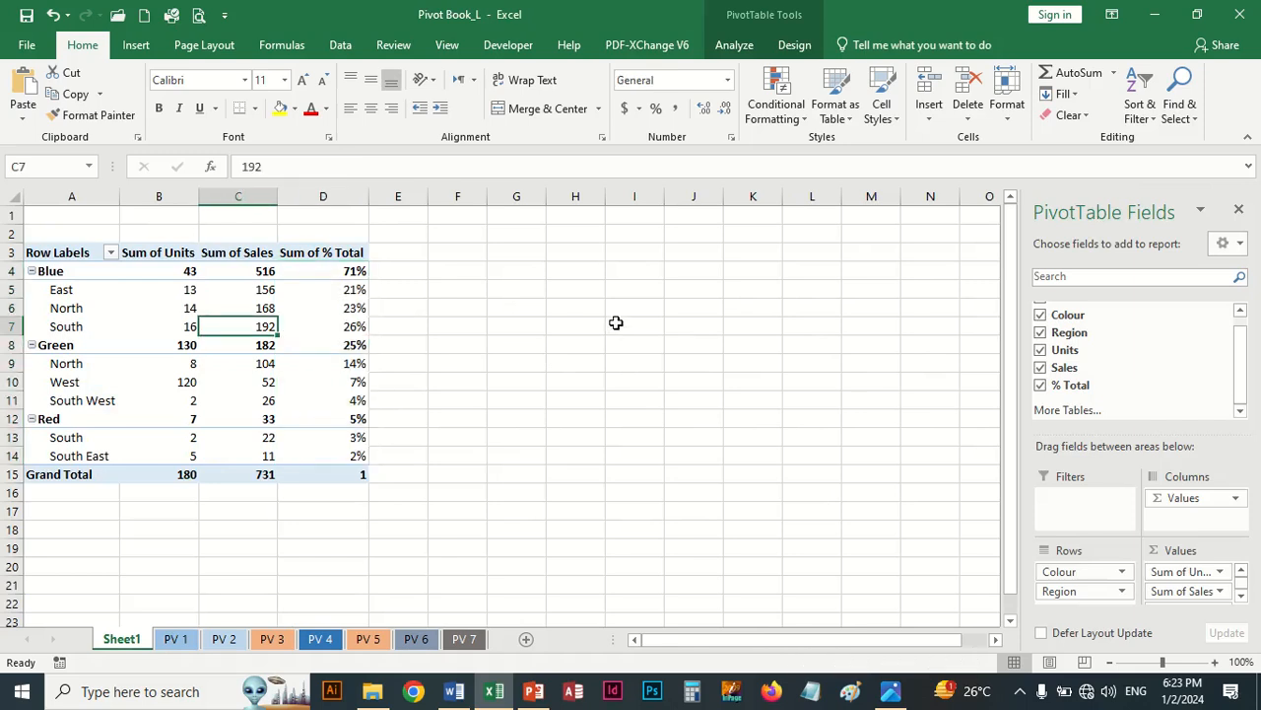
{"action": "left_click", "coordinate": [734, 46]}
{"action": "left_click", "coordinate": [665, 122]}
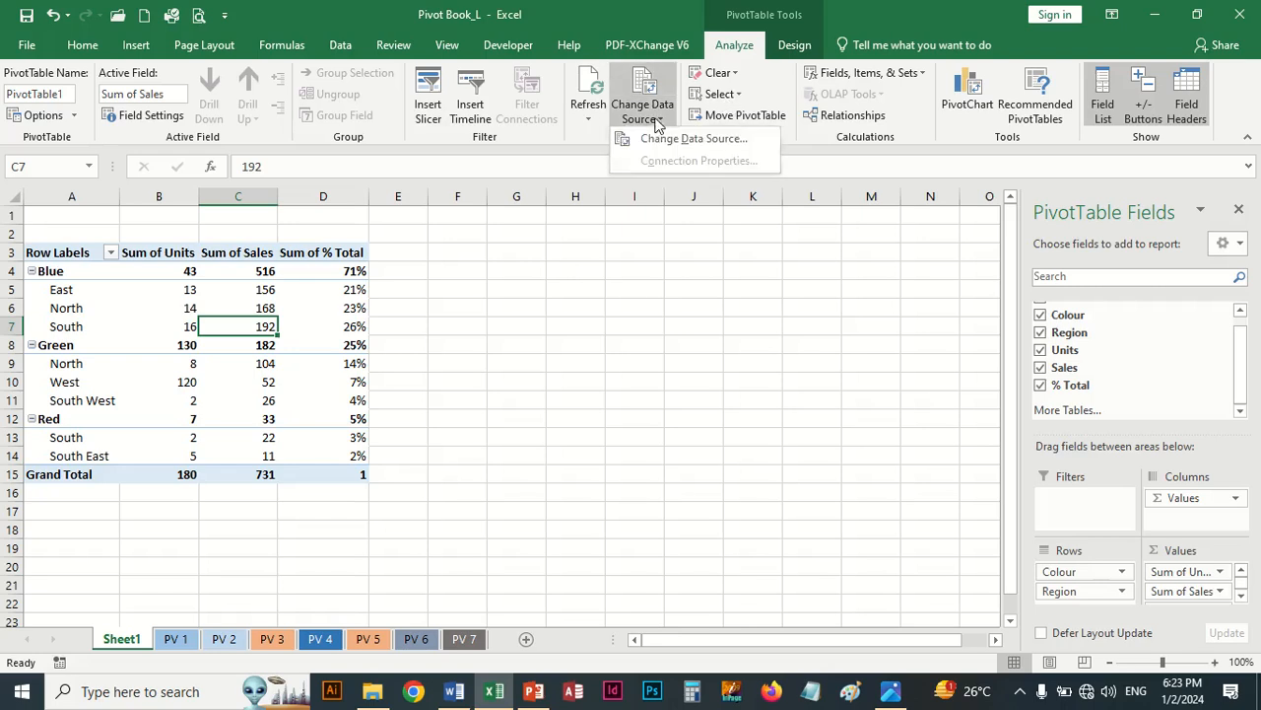
{"action": "left_click", "coordinate": [666, 137]}
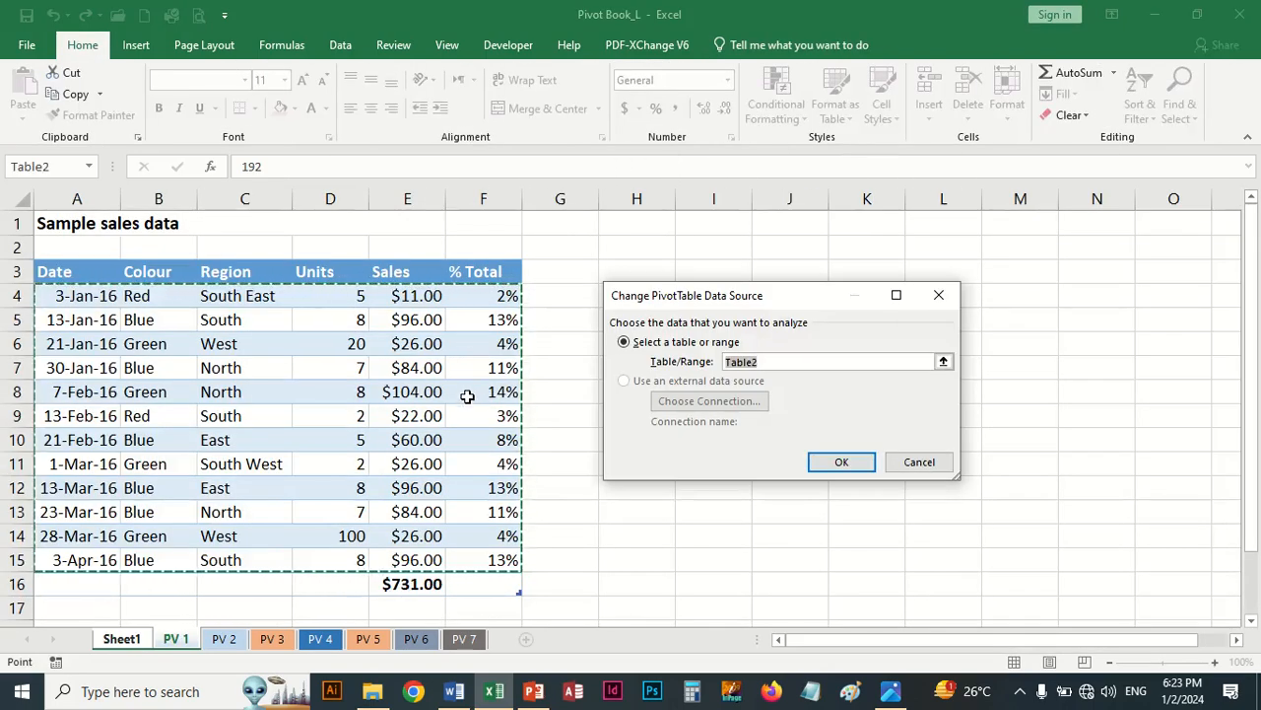
{"action": "left_click", "coordinate": [843, 462]}
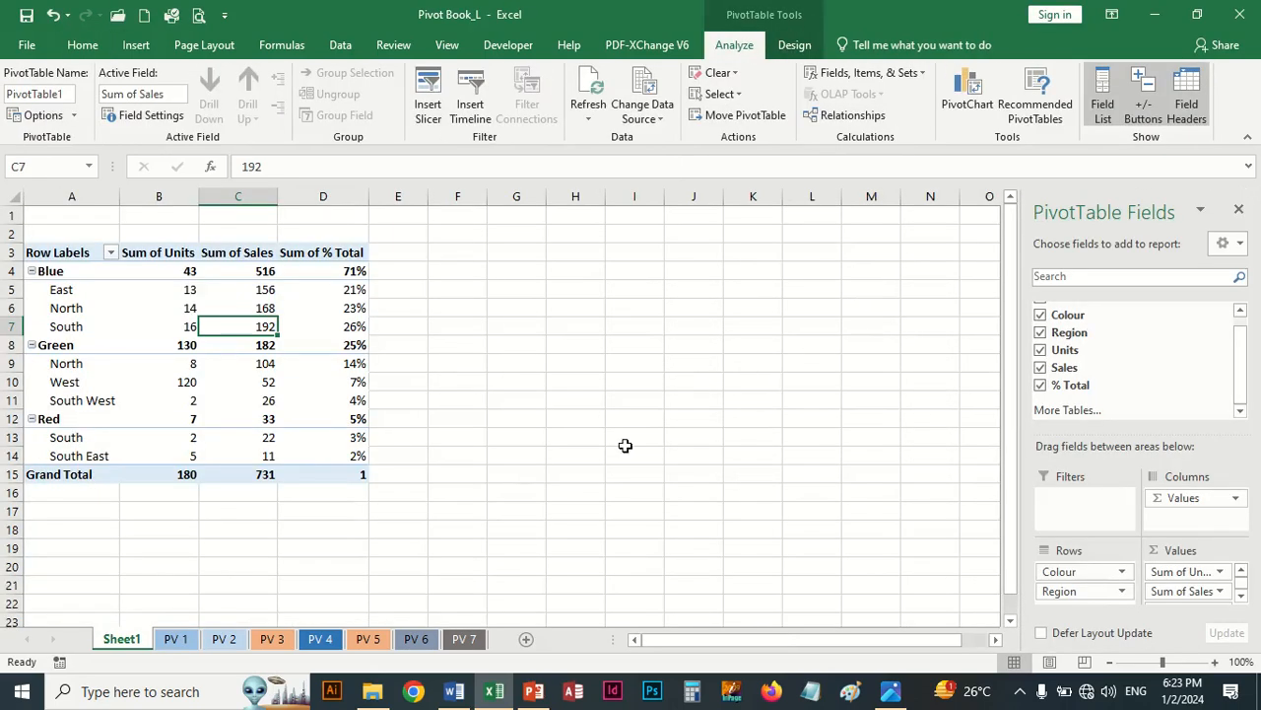
{"action": "left_click", "coordinate": [589, 119]}
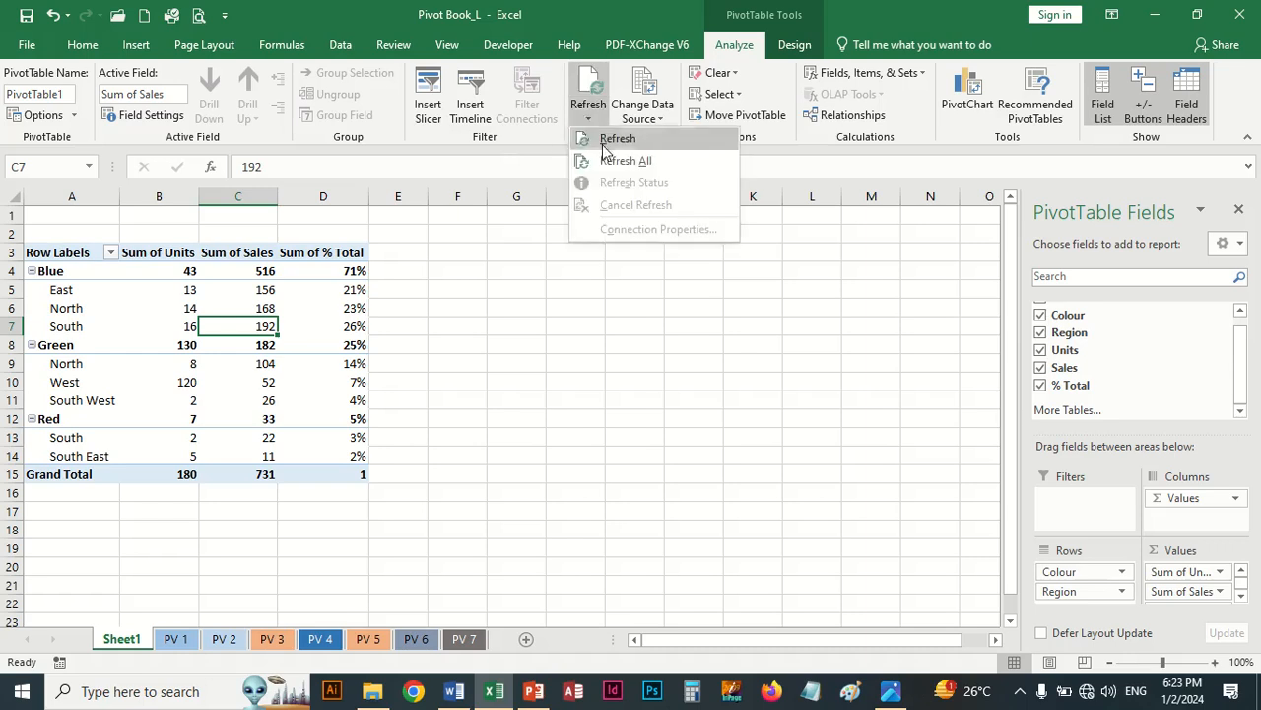
{"action": "left_click", "coordinate": [609, 160]}
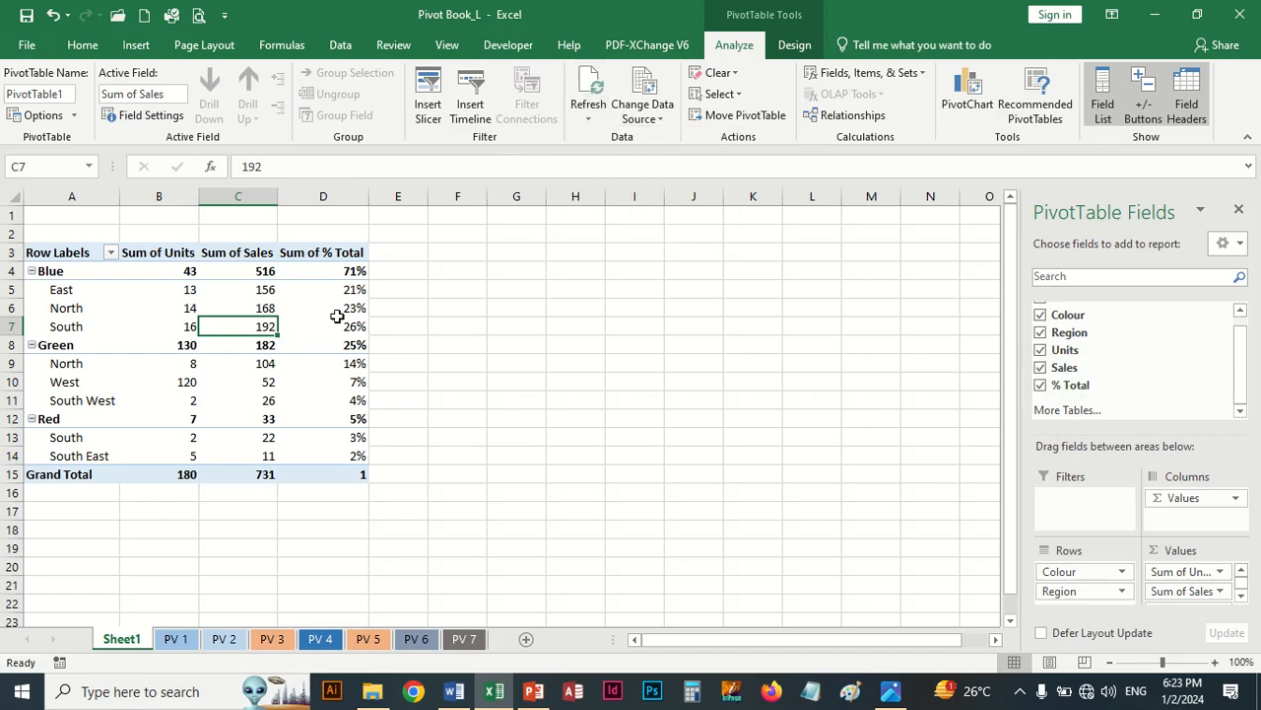
Insert a timeline for the Date field and place it beside the PivotTable, clear of its data
{"action": "mouse_move", "coordinate": [324, 375]}
{"action": "left_click", "coordinate": [471, 107]}
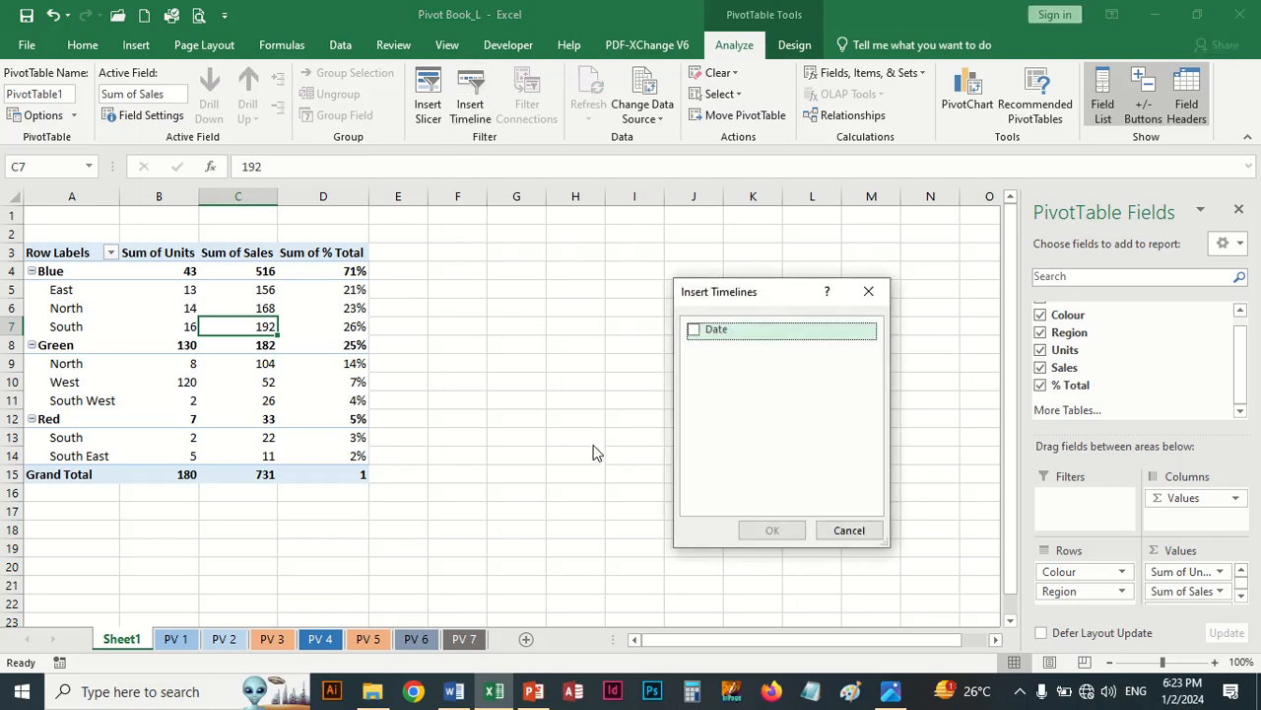
{"action": "left_click", "coordinate": [698, 332]}
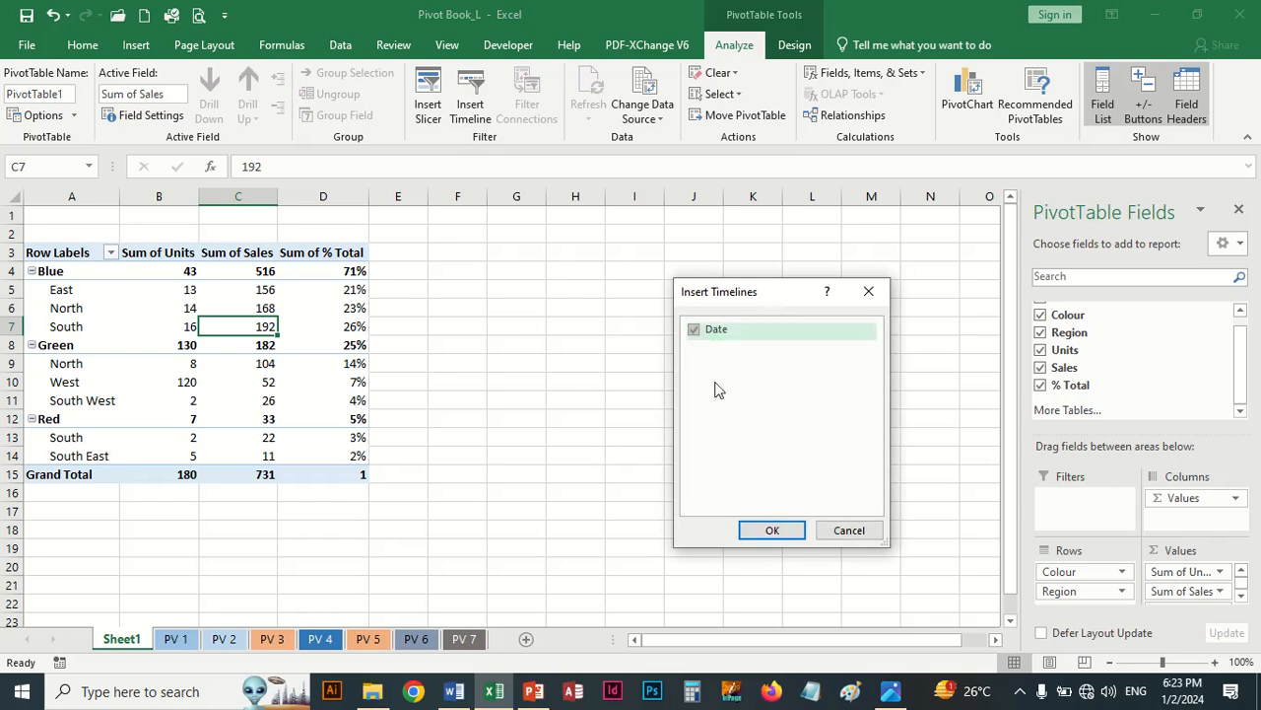
{"action": "left_click", "coordinate": [772, 532]}
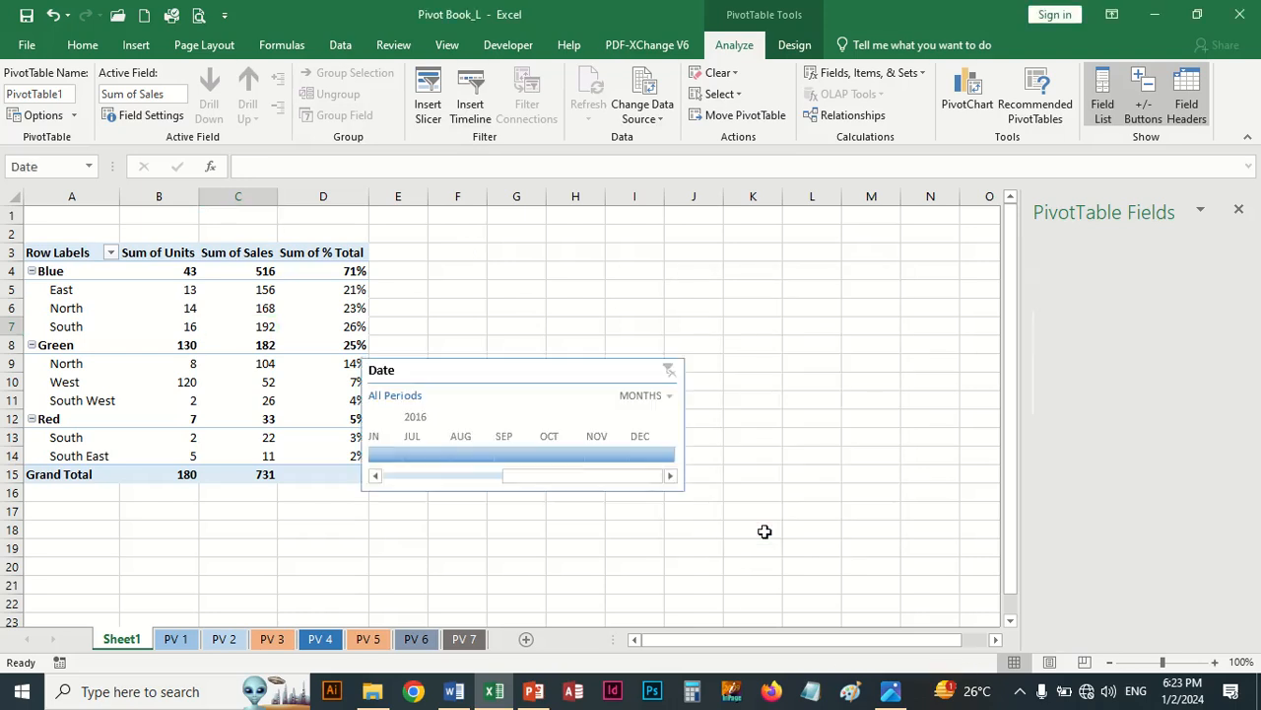
{"action": "left_click_drag", "start_coordinate": [473, 370], "coordinate": [553, 270]}
Try filtering the timeline by single 2016 months, including July, November and April, and clear the date filter
{"action": "left_click", "coordinate": [498, 355]}
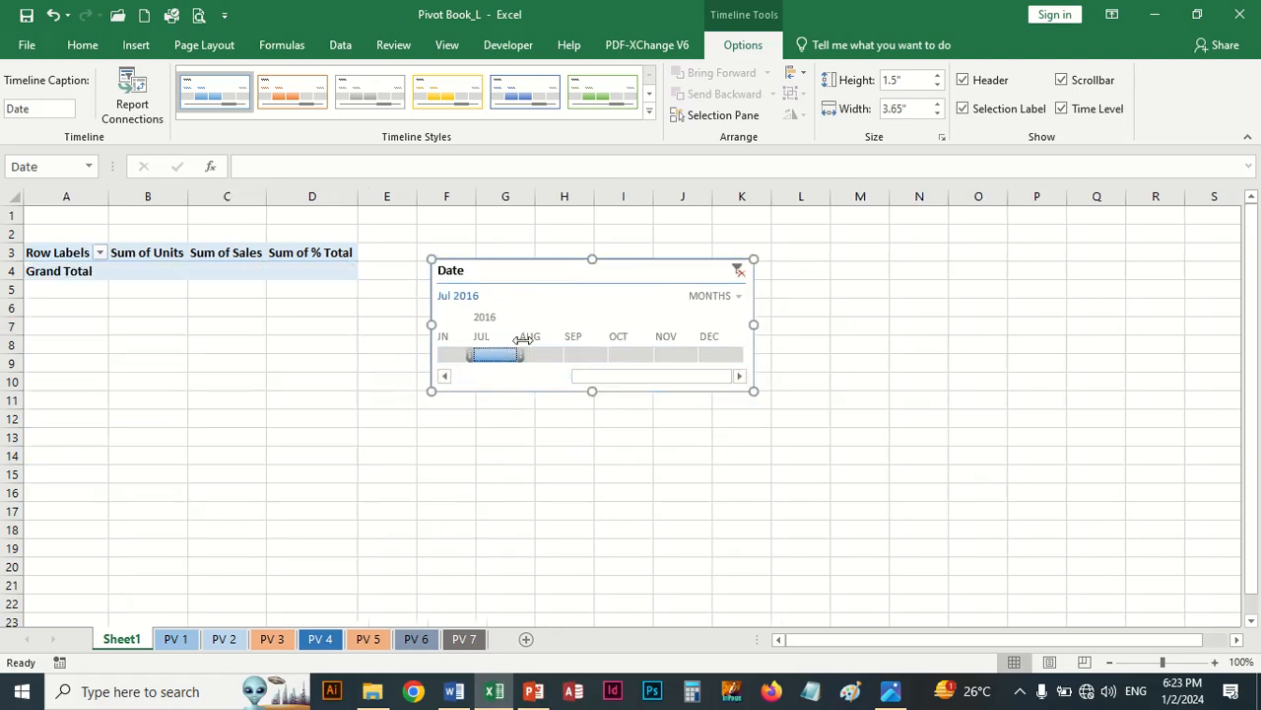
{"action": "left_click_drag", "start_coordinate": [529, 347], "coordinate": [663, 336]}
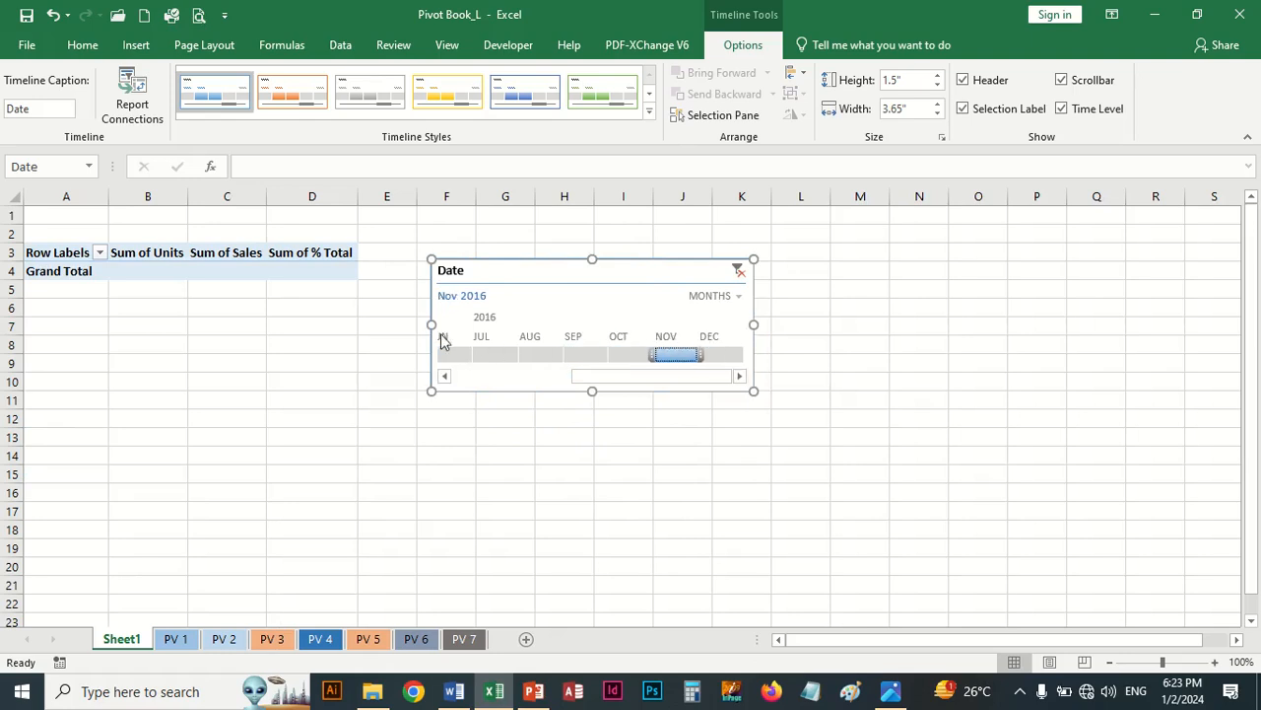
{"action": "left_click", "coordinate": [444, 377]}
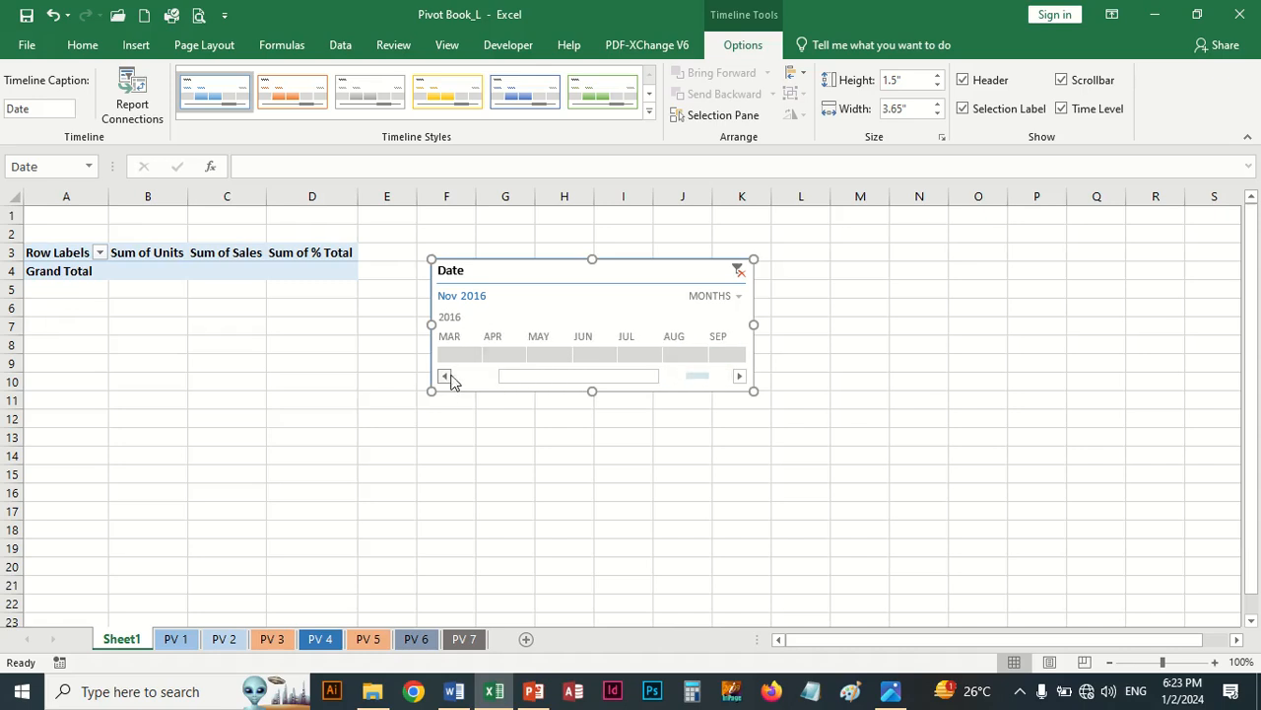
{"action": "left_click", "coordinate": [459, 354]}
{"action": "left_click", "coordinate": [503, 353]}
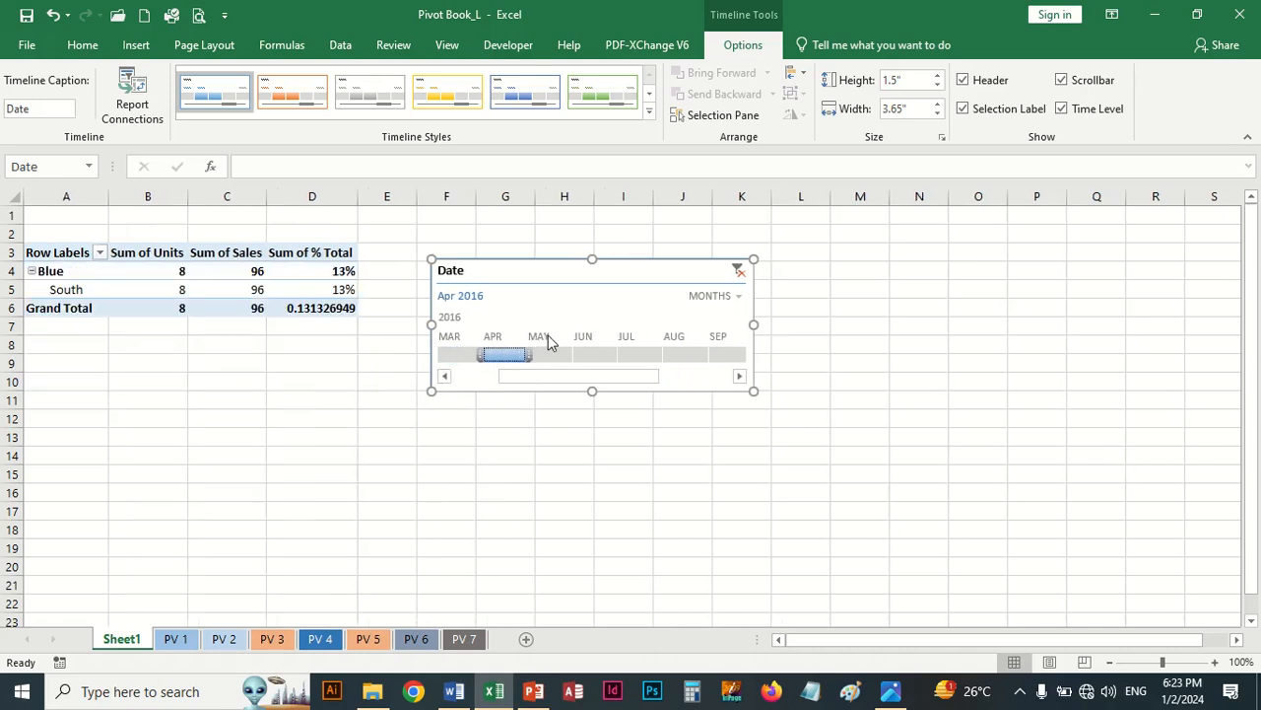
{"action": "left_click", "coordinate": [445, 376]}
{"action": "left_click", "coordinate": [444, 376]}
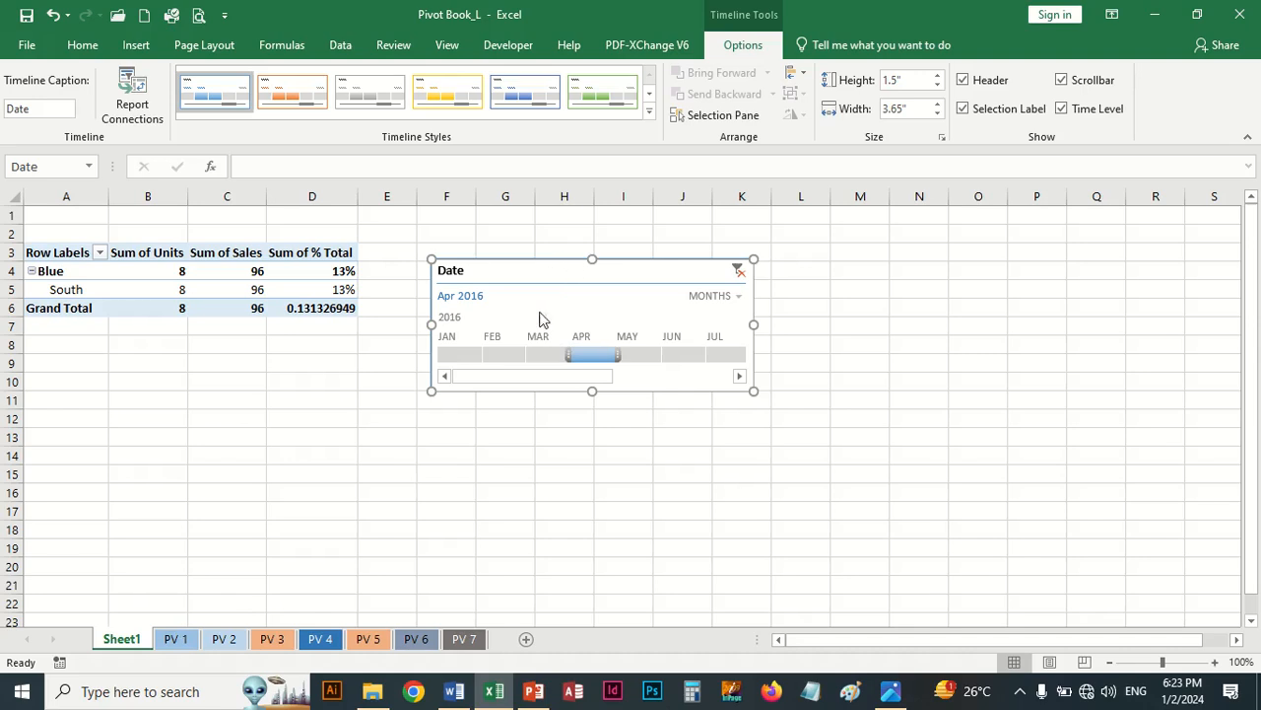
{"action": "left_click", "coordinate": [738, 271]}
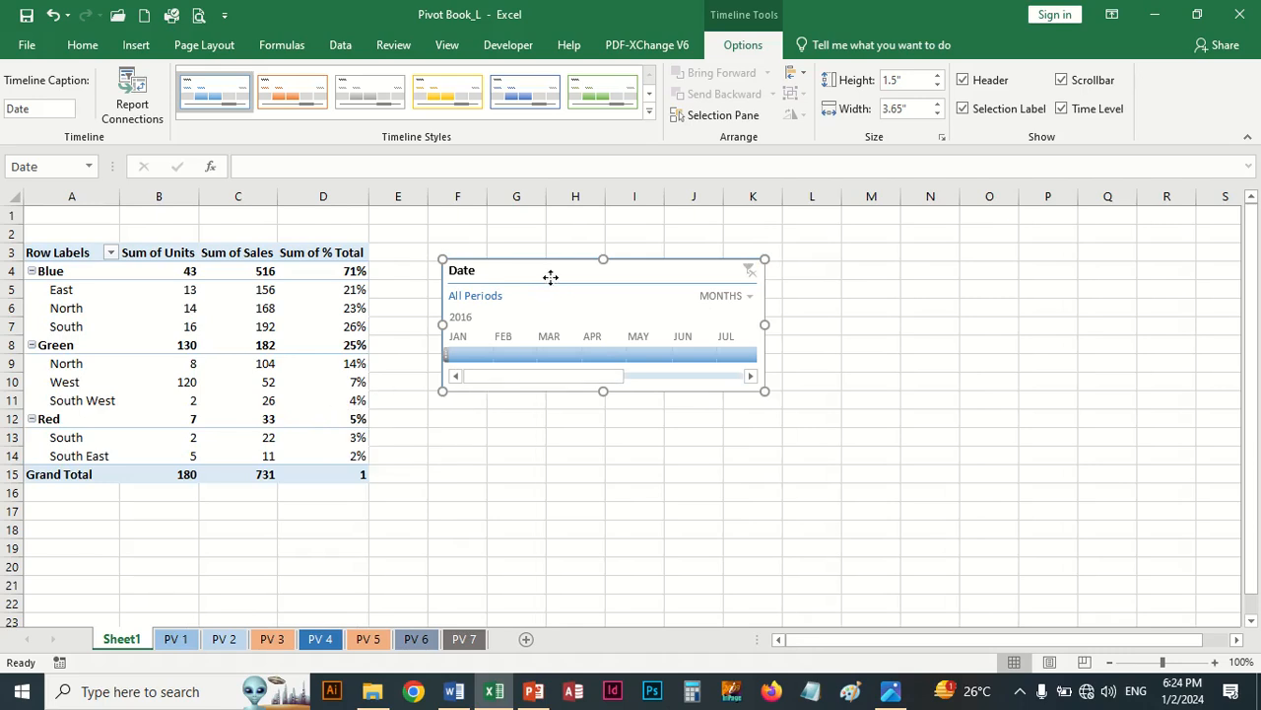
Shift the Date timeline slightly away from the PivotTable and apply the light green timeline style
{"action": "left_click_drag", "start_coordinate": [549, 277], "coordinate": [566, 264]}
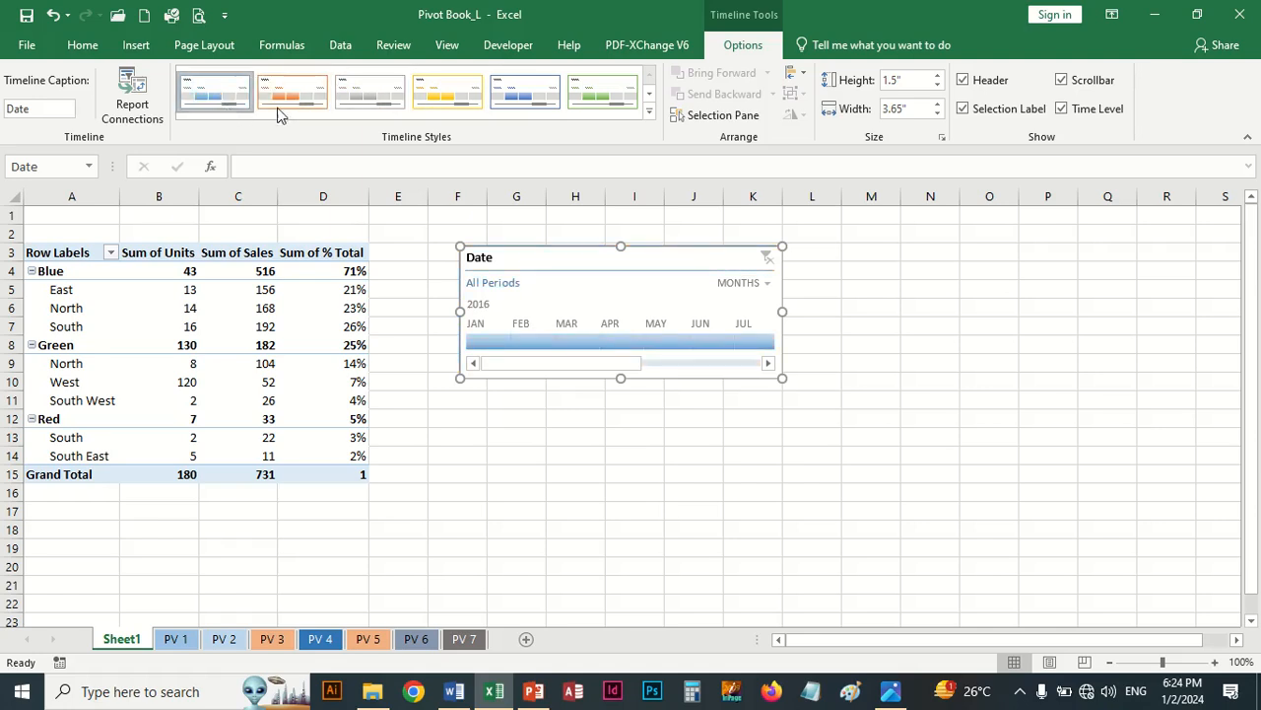
{"action": "left_click", "coordinate": [605, 101]}
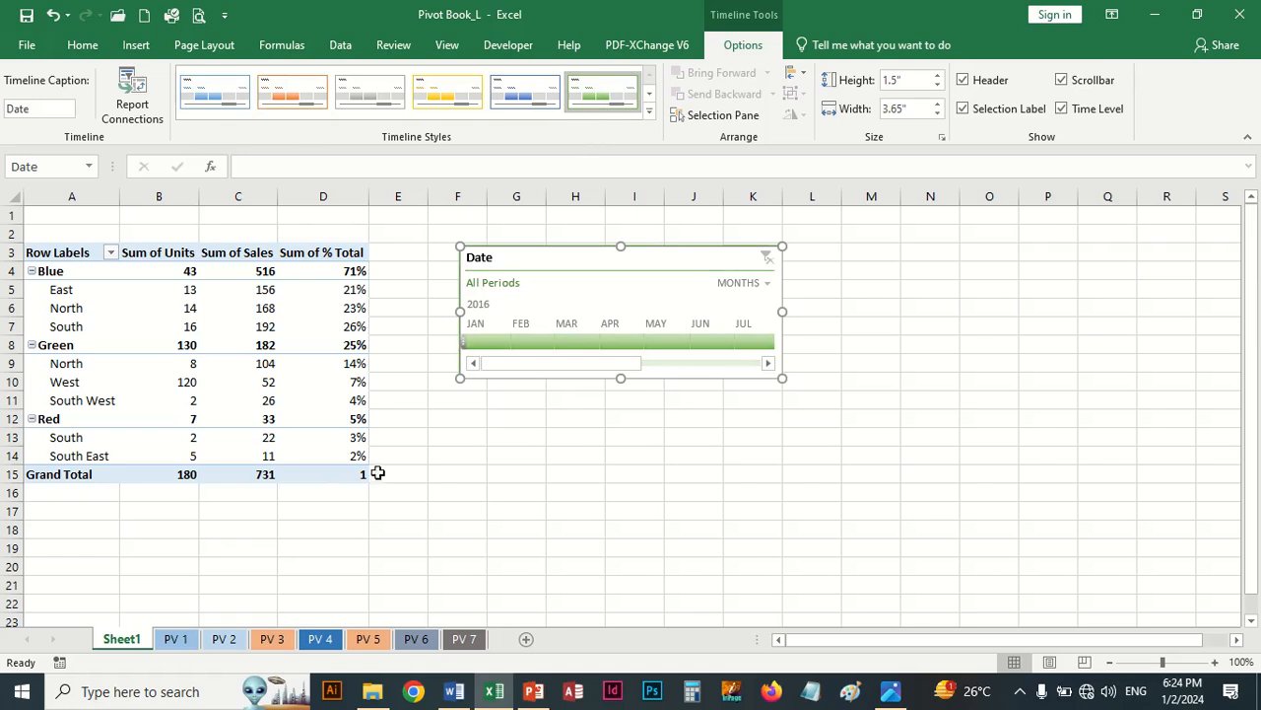
Insert a slicer for the Region field and place it directly below the Date timeline
{"action": "left_click", "coordinate": [264, 364]}
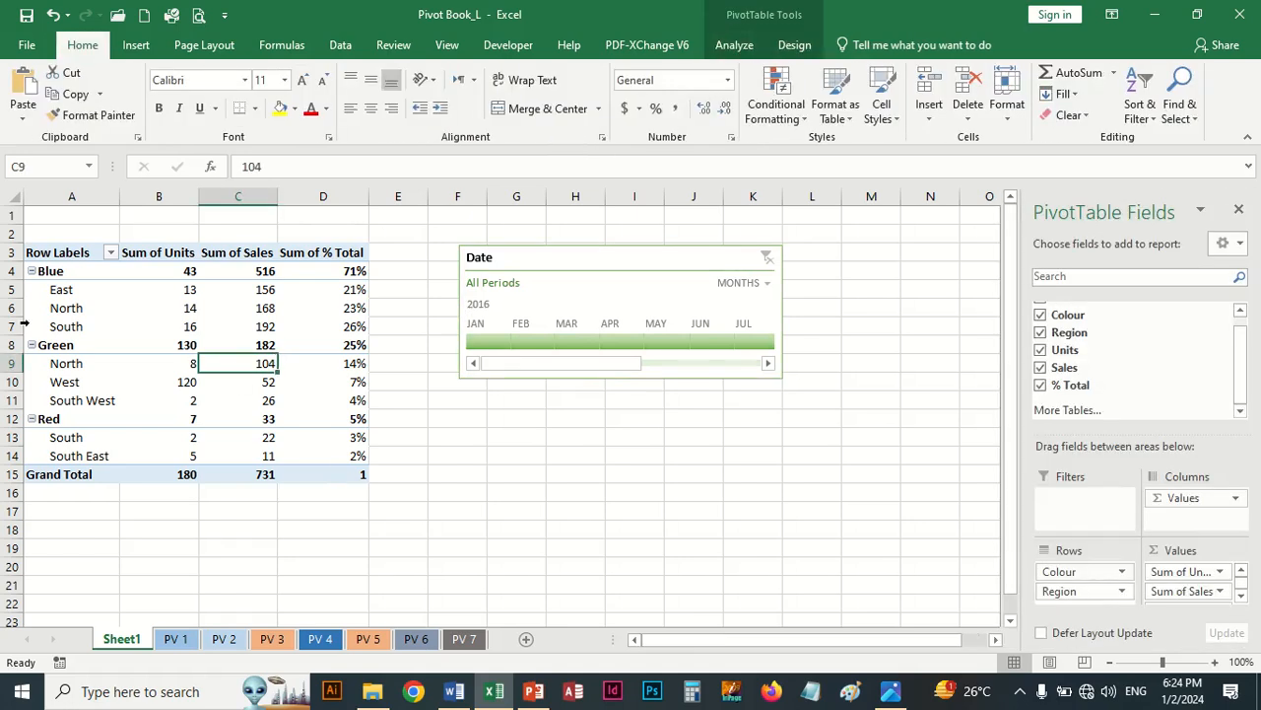
{"action": "left_click", "coordinate": [737, 47]}
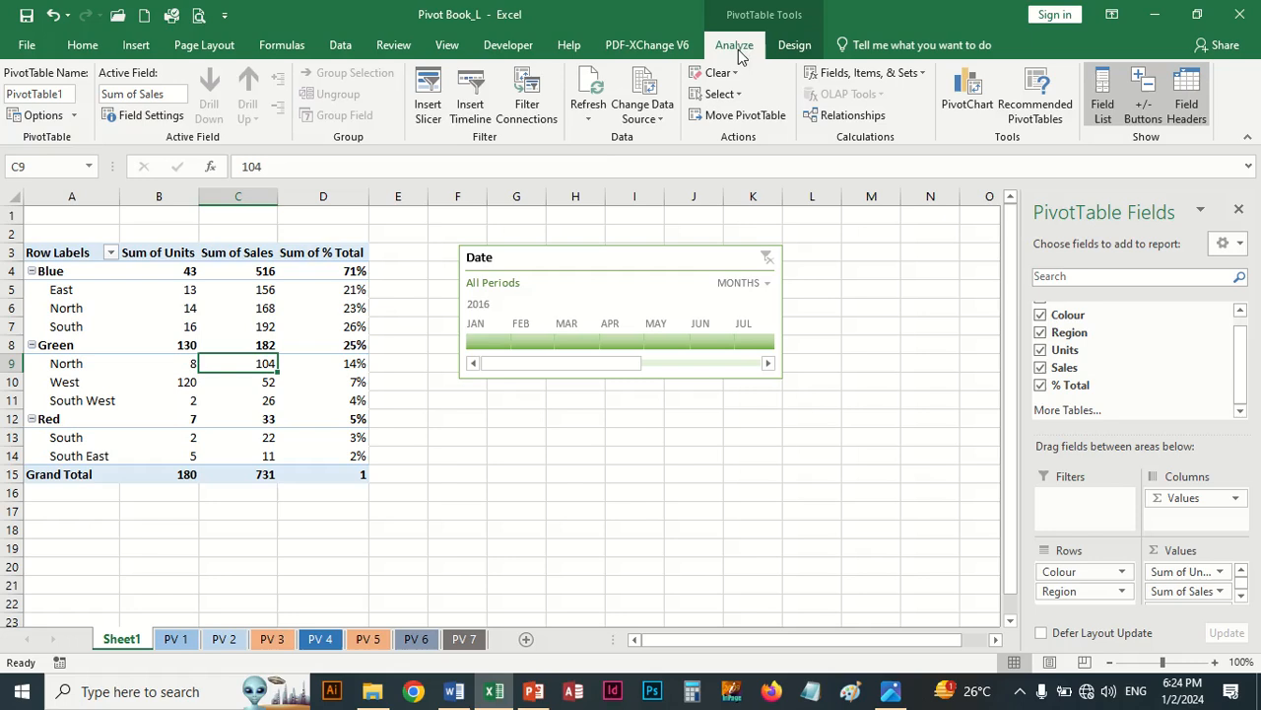
{"action": "left_click", "coordinate": [428, 111]}
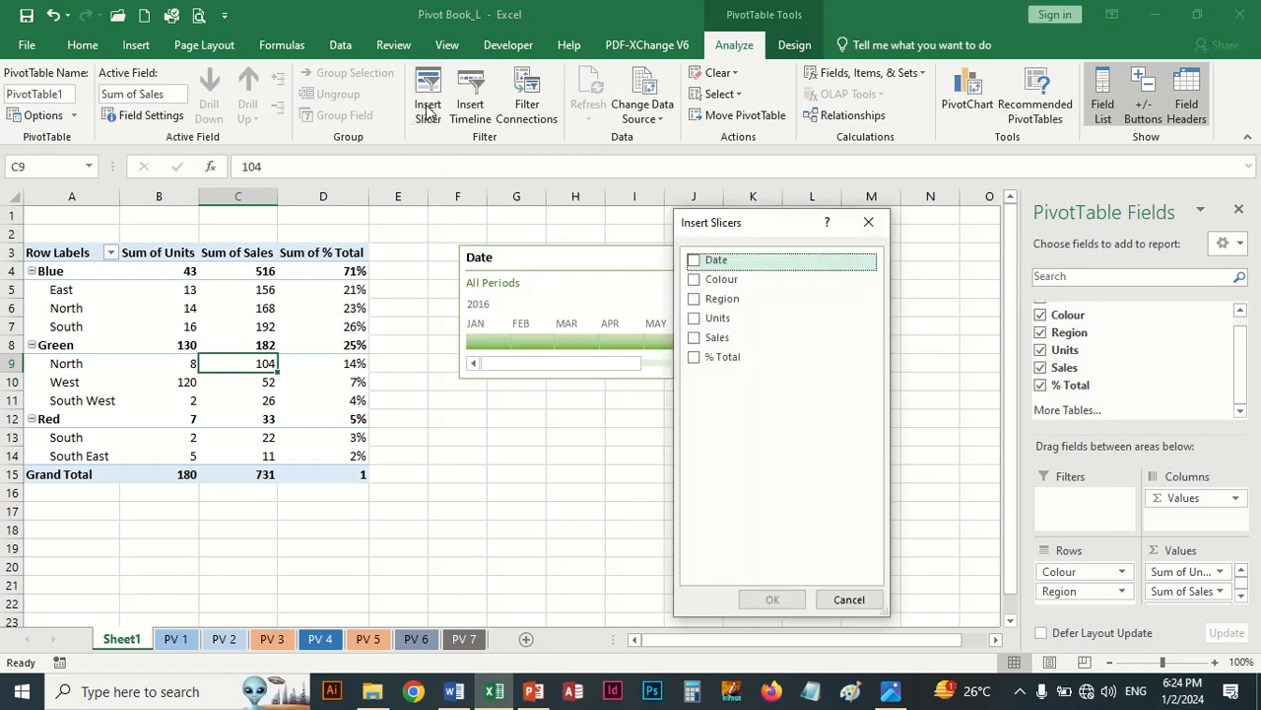
{"action": "left_click", "coordinate": [700, 298]}
{"action": "left_click", "coordinate": [772, 601]}
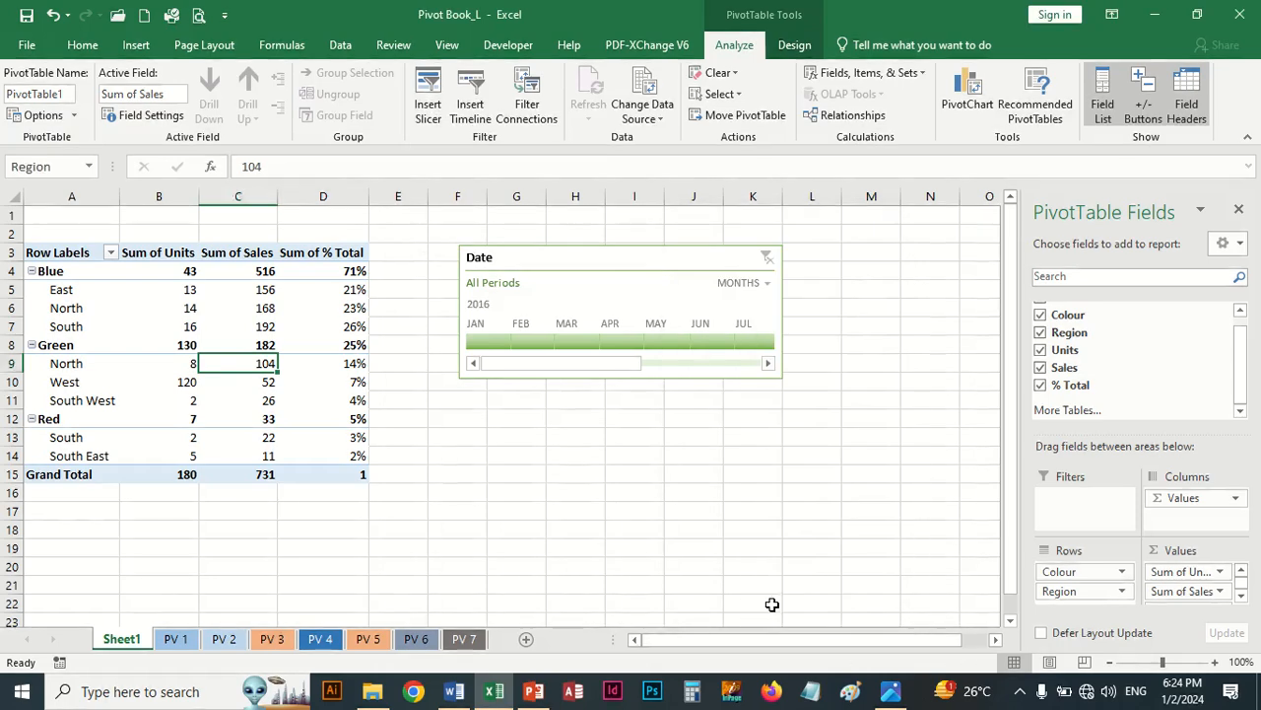
{"action": "left_click_drag", "start_coordinate": [512, 311], "coordinate": [582, 403]}
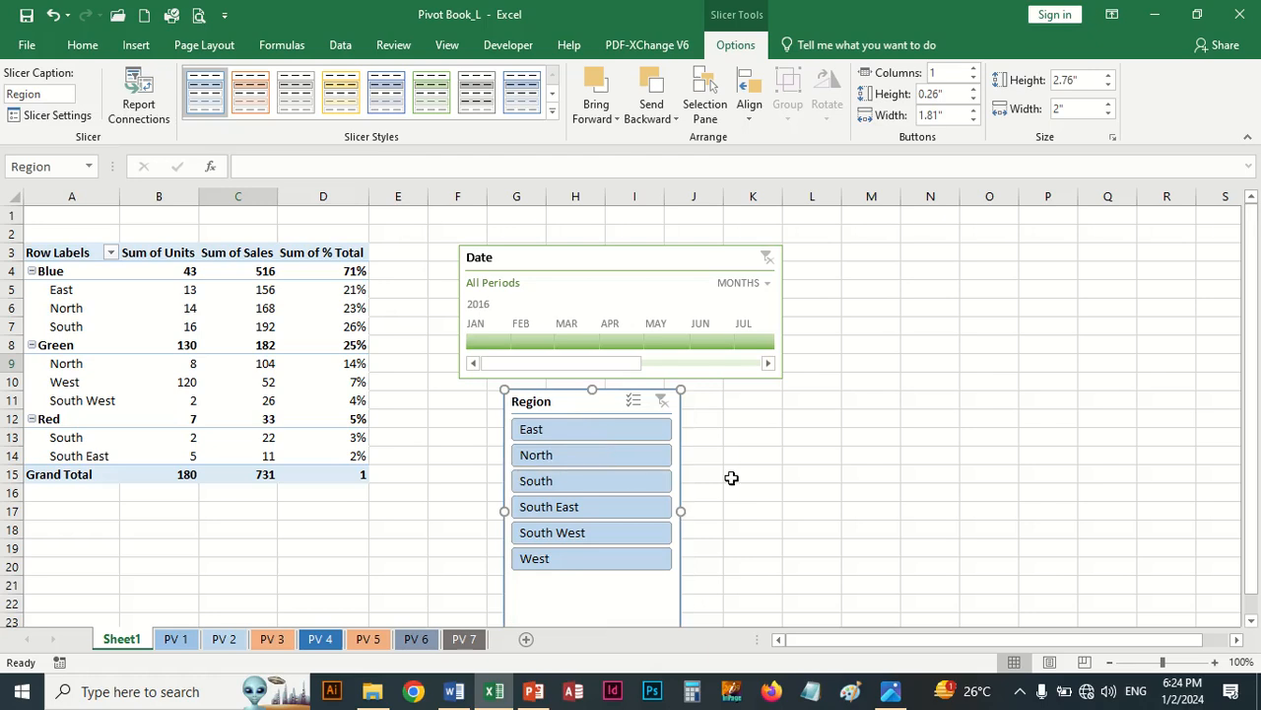
Filter the PivotTable with the Region slicer by East, North and South in turn, ending on South West
{"action": "left_click", "coordinate": [531, 431]}
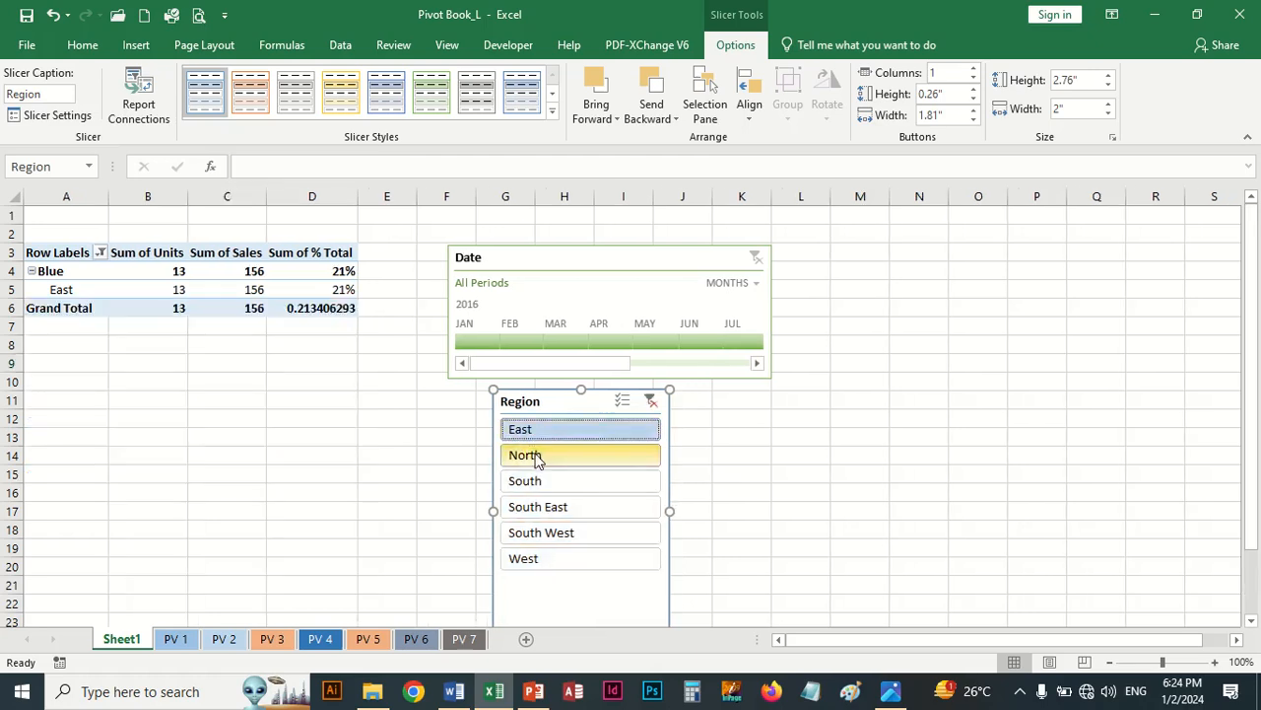
{"action": "left_click", "coordinate": [537, 458]}
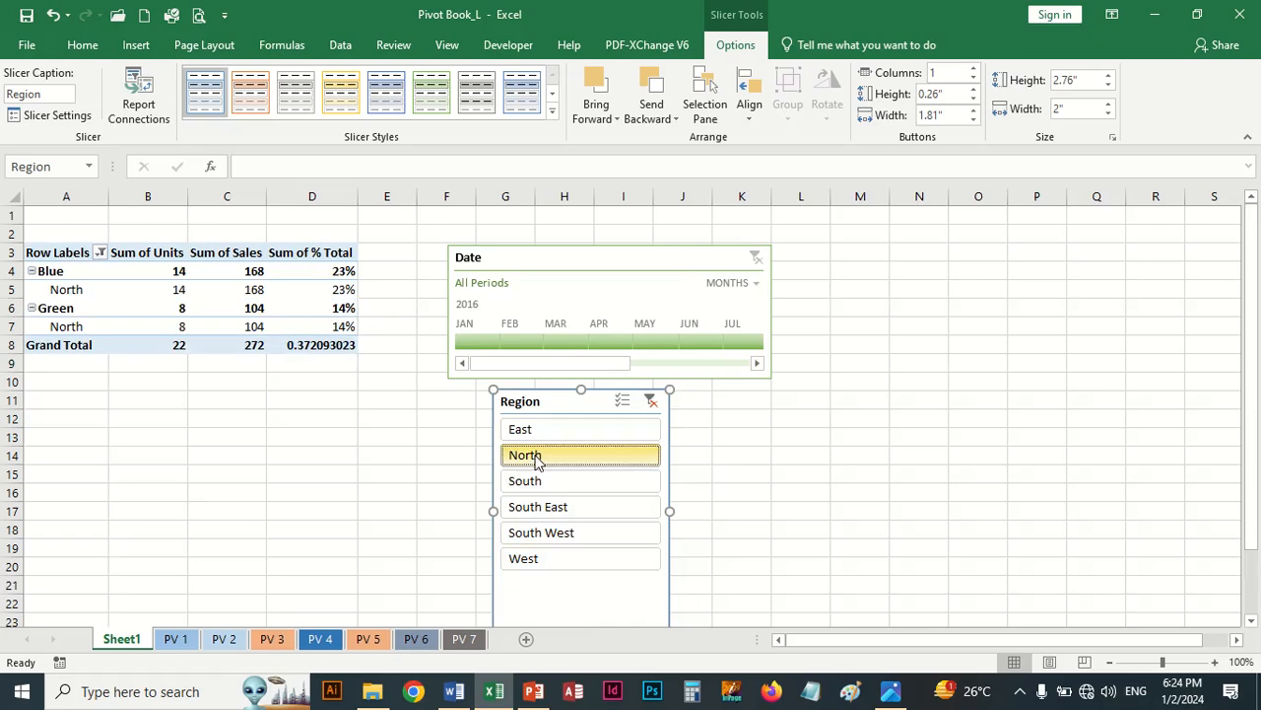
{"action": "left_click", "coordinate": [540, 483]}
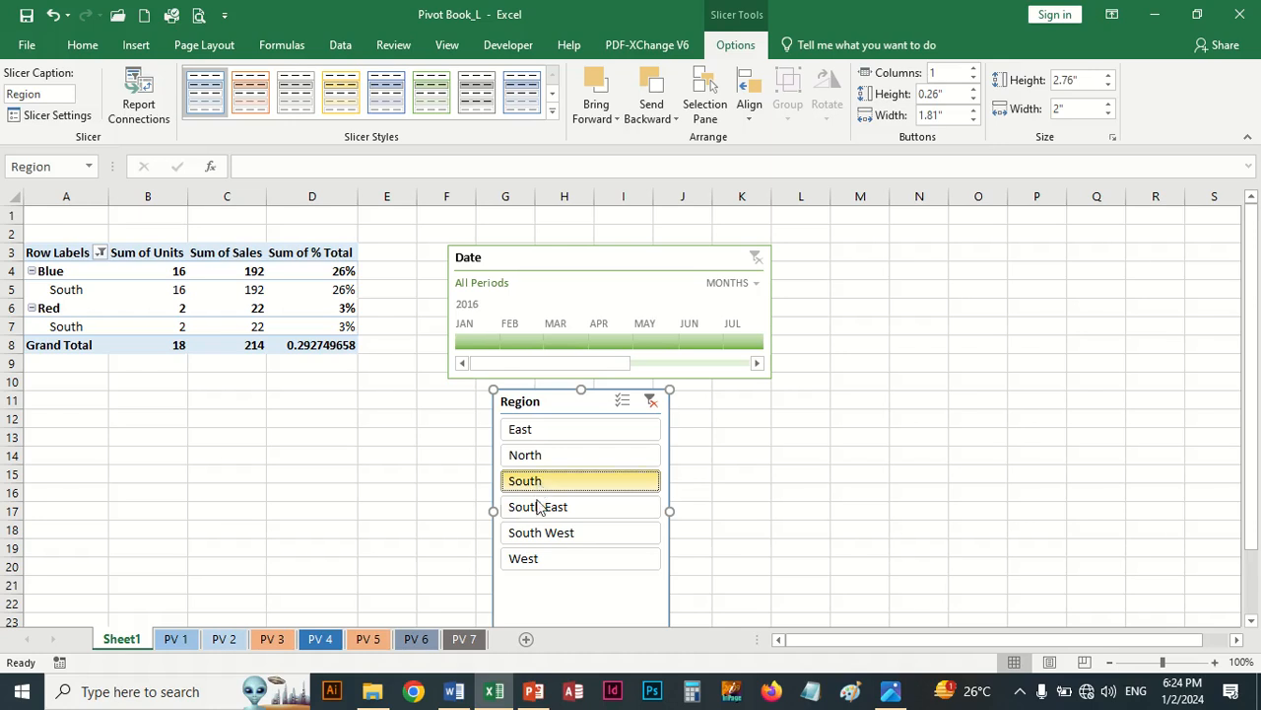
{"action": "left_click", "coordinate": [541, 532]}
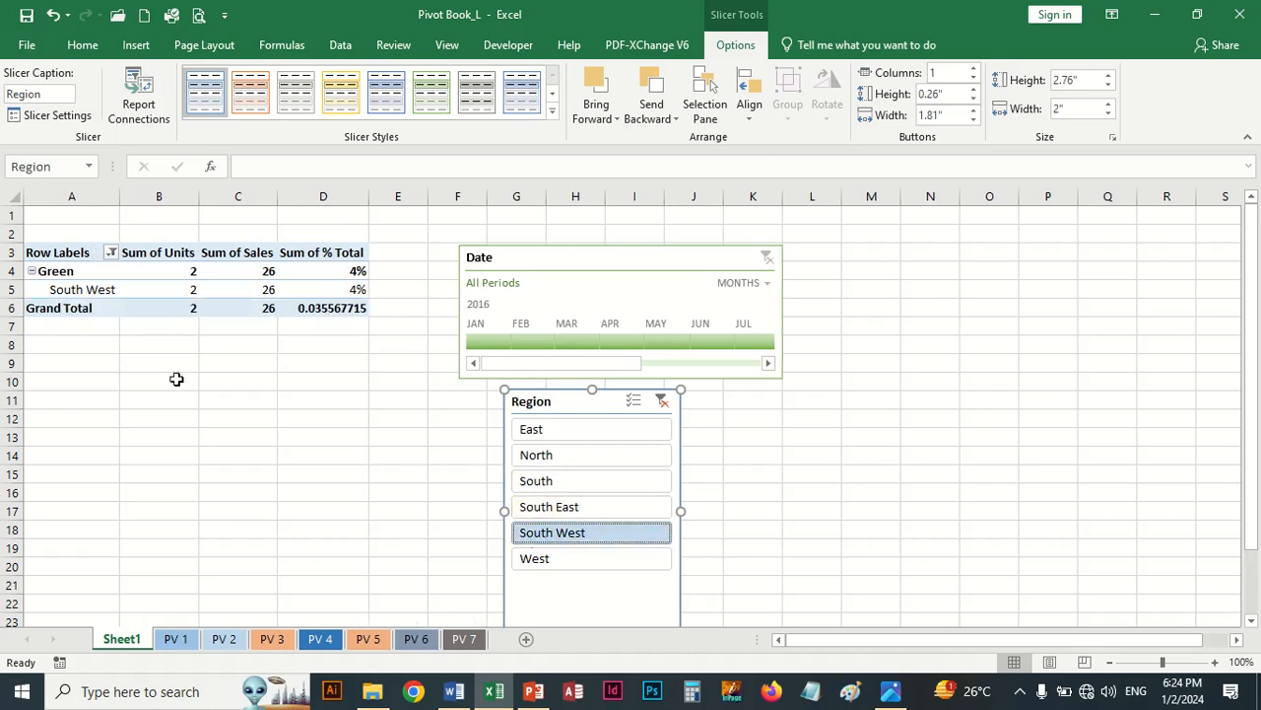
Filter the South West data on the Date timeline by January and February 2016, ending on March 2016
{"action": "mouse_move", "coordinate": [249, 315]}
{"action": "left_click", "coordinate": [482, 335]}
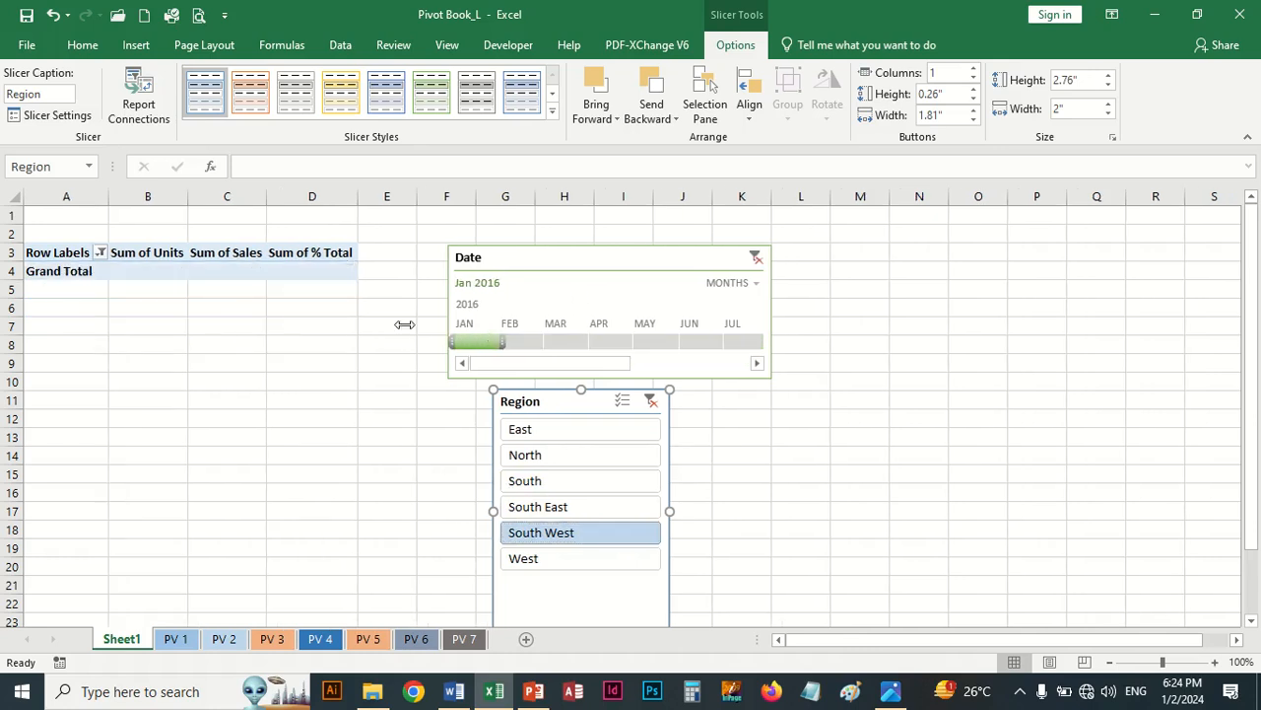
{"action": "left_click", "coordinate": [518, 345]}
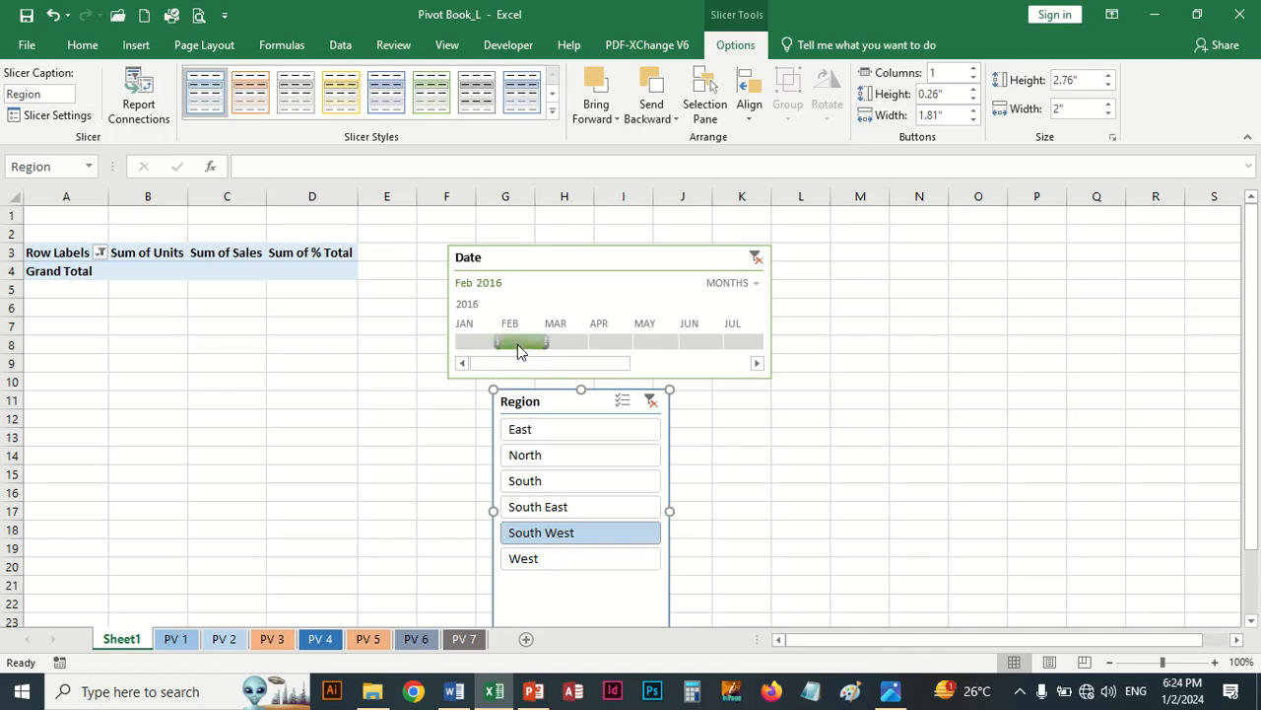
{"action": "left_click", "coordinate": [561, 337]}
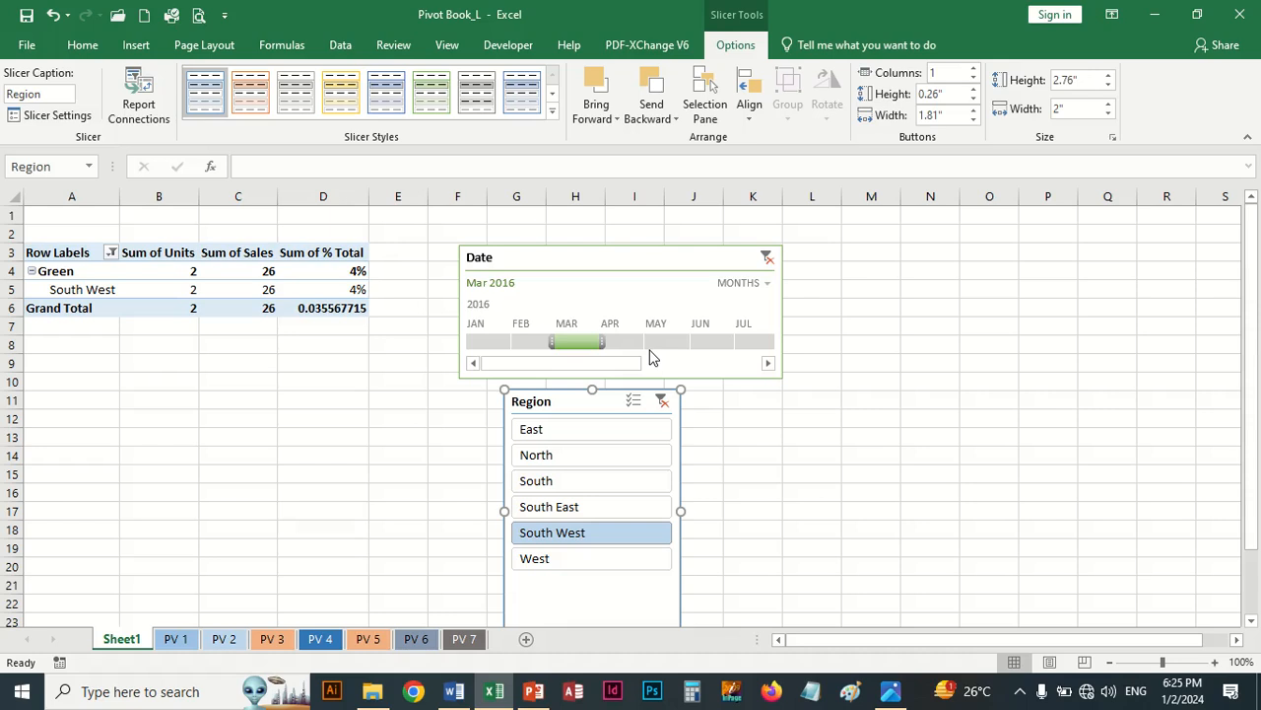
Go through the PV 3 and PV 4 sheets to the order data and PivotTable on PV 5
{"action": "left_click", "coordinate": [277, 639]}
{"action": "left_click", "coordinate": [321, 639]}
{"action": "left_click", "coordinate": [368, 640]}
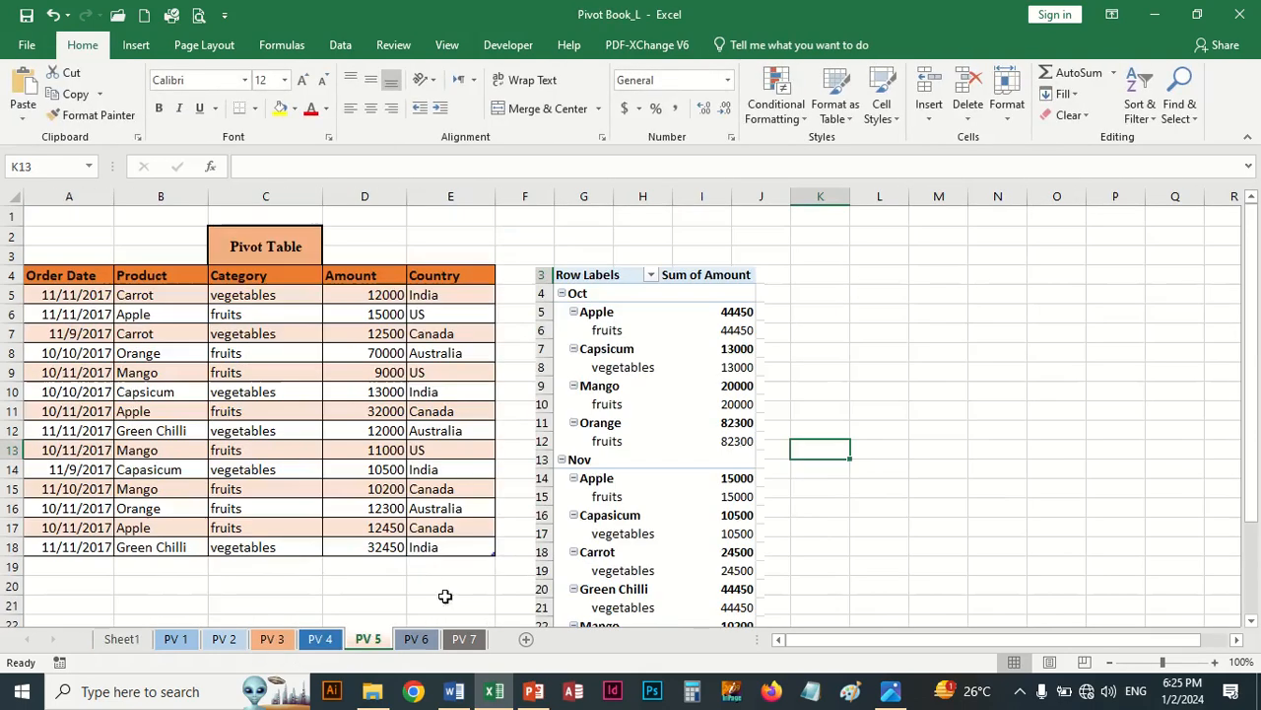